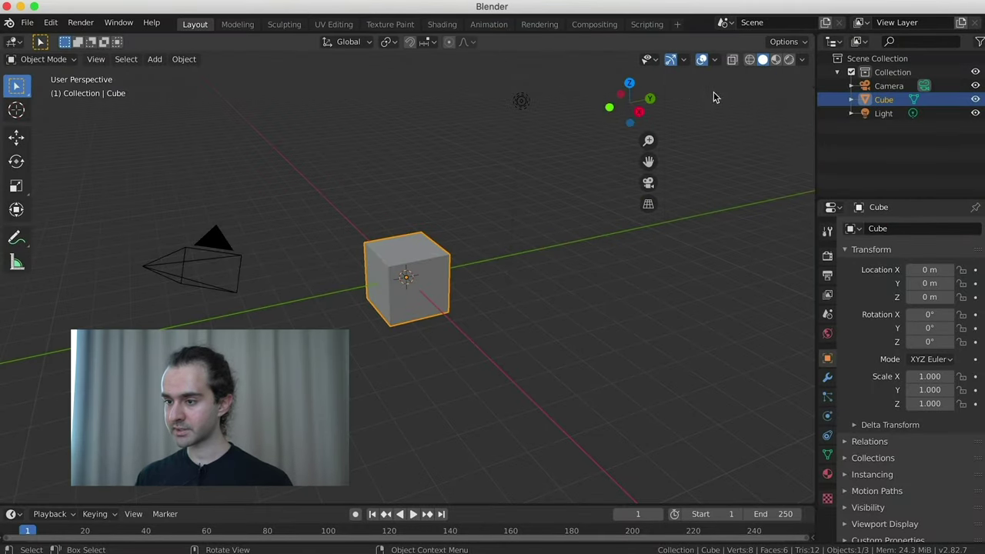
Enable the Screencast Keys display for the 3D viewport.
key("n")
left_click(807, 201)
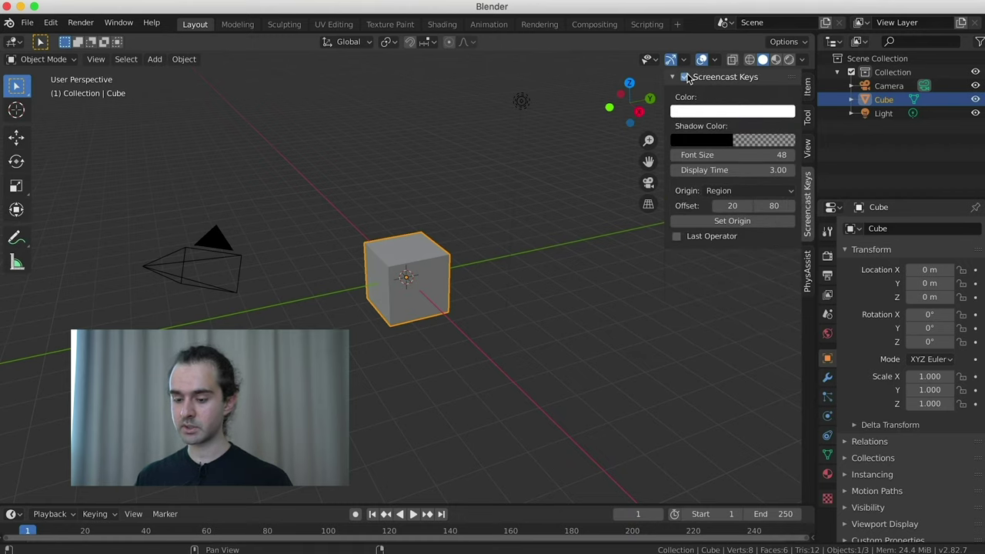
key("n")
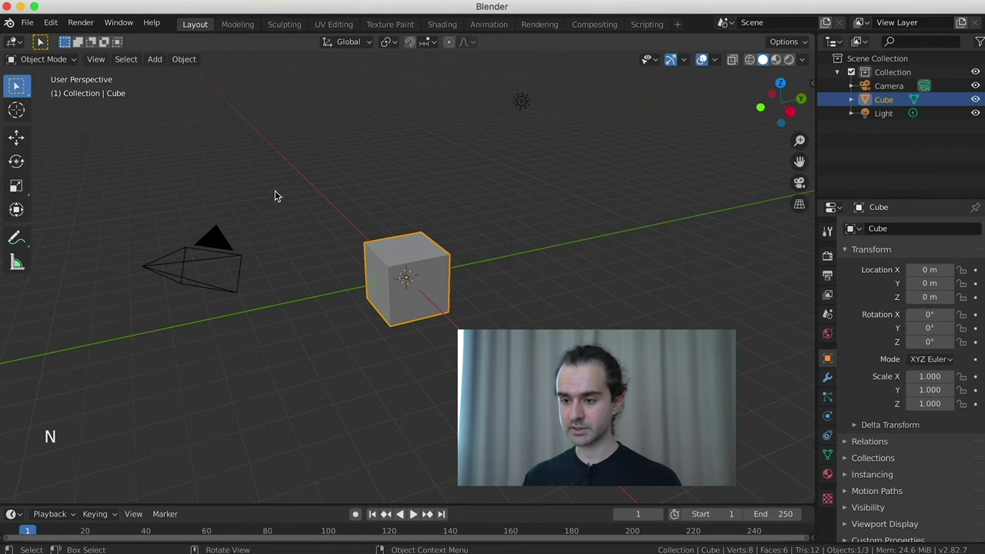
Save the new scene as molecular sim room tutorial.blend.
key("ctrl+s")
left_click(377, 175)
key("Return")
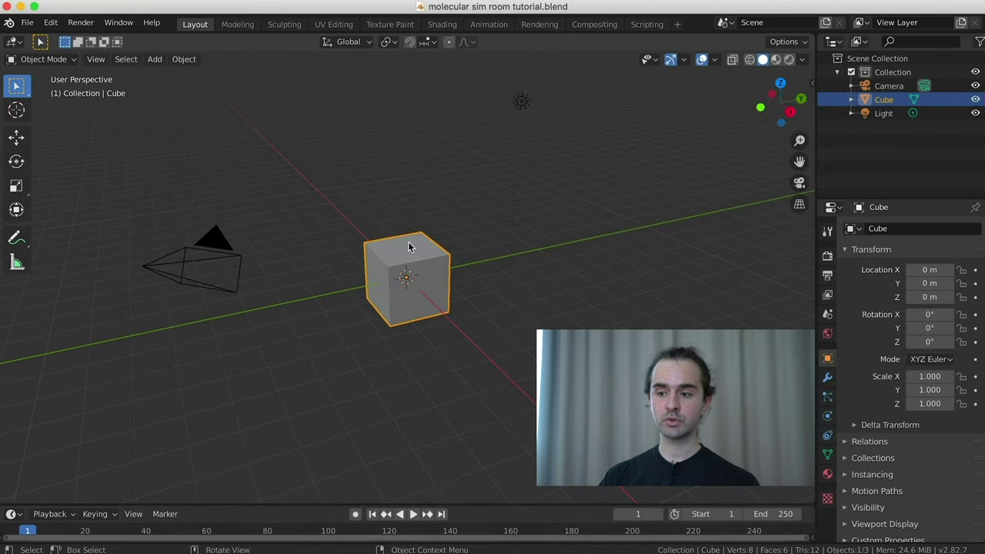
Select the camera and clear its rotation and location back to the world origin.
scroll(387, 300, "down", 1)
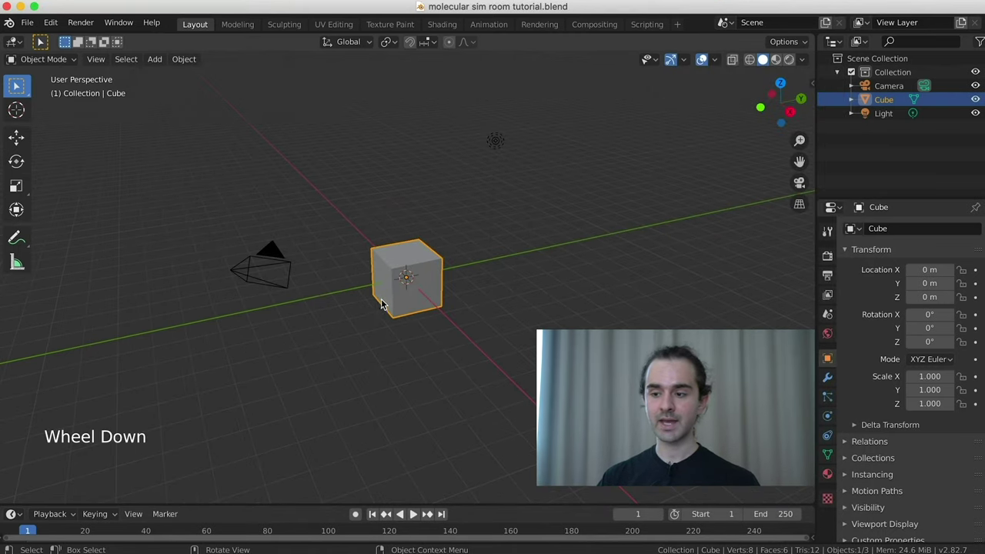
middle_click_drag(385, 300, 396, 280)
scroll(407, 279, "up", 3)
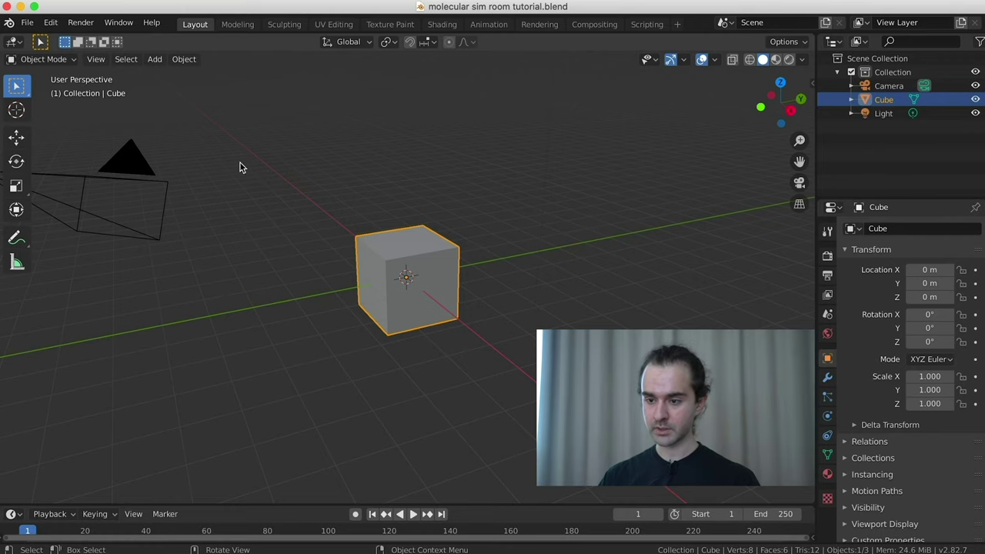
scroll(208, 182, "down", 2)
left_click(278, 239)
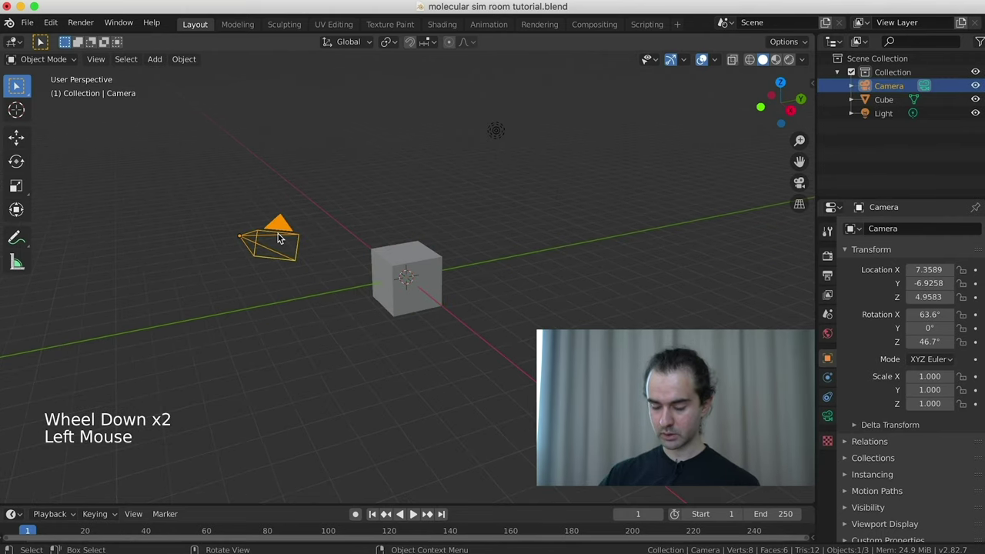
scroll(278, 239, "up", 1)
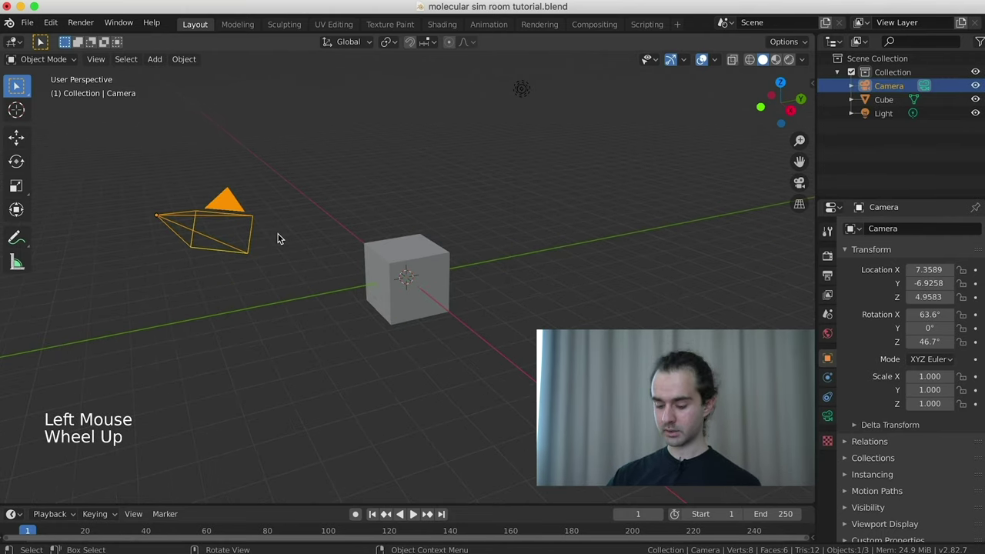
key("alt+r")
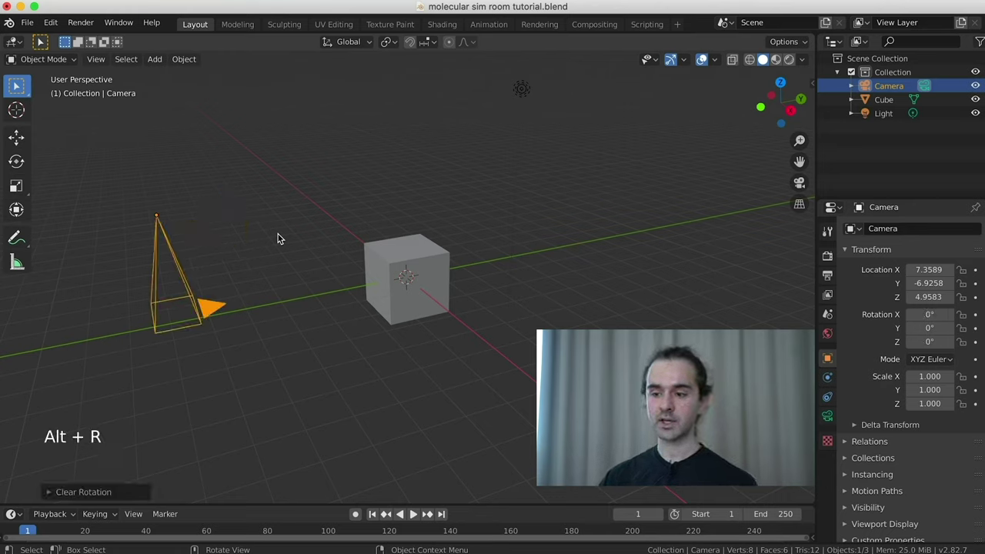
key("alt+g")
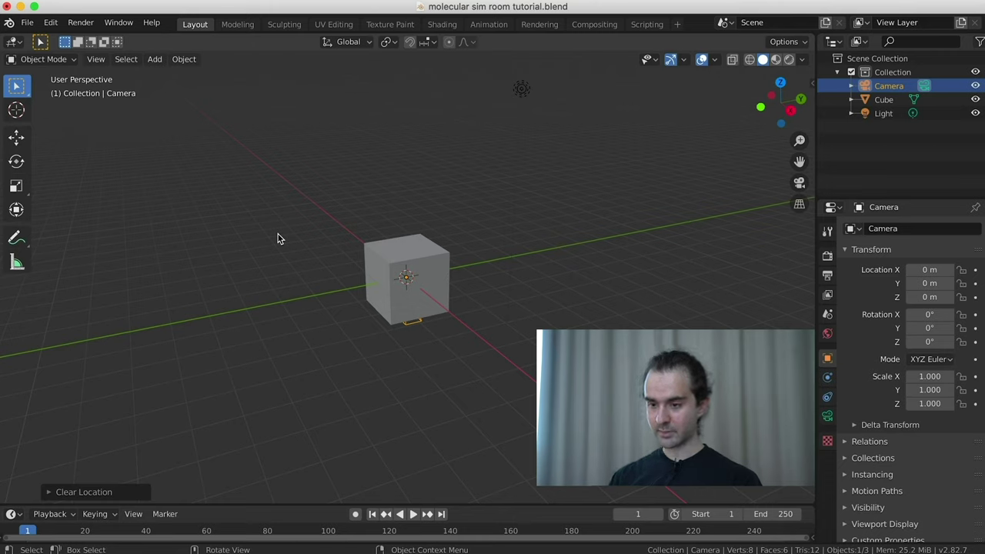
Move the camera along the global Y axis to -10 m, snapping to whole increments.
key("g")
key("y")
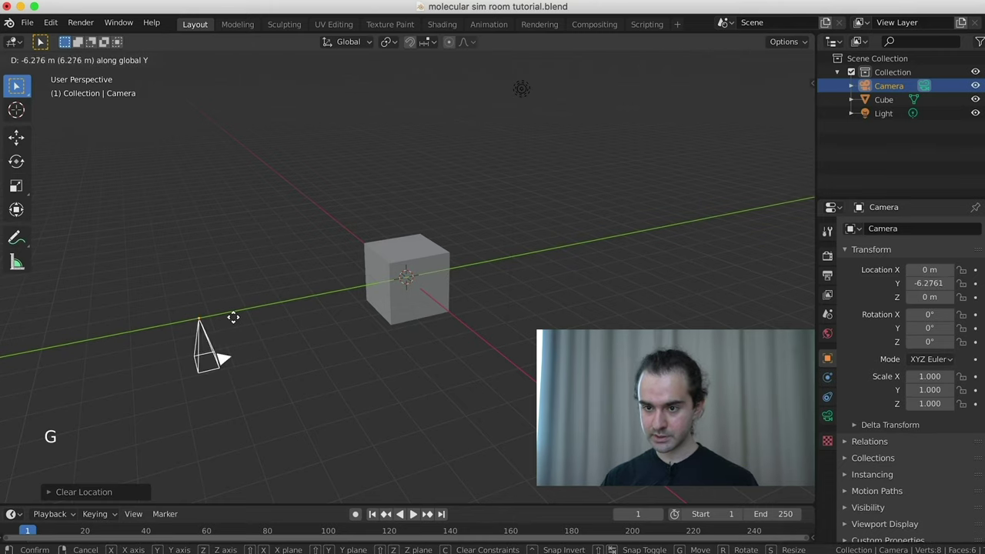
key("ctrl")
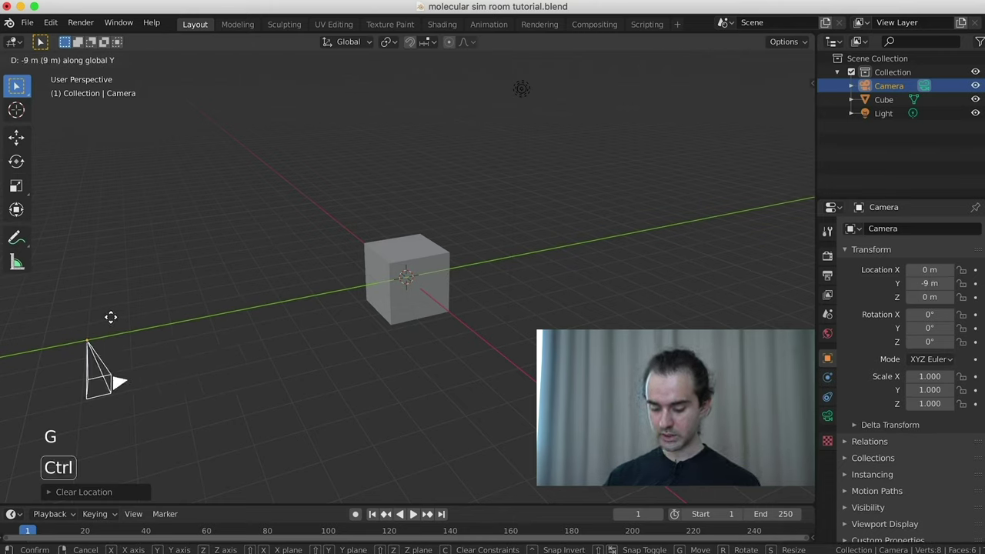
left_click(127, 314)
scroll(171, 310, "down", 1)
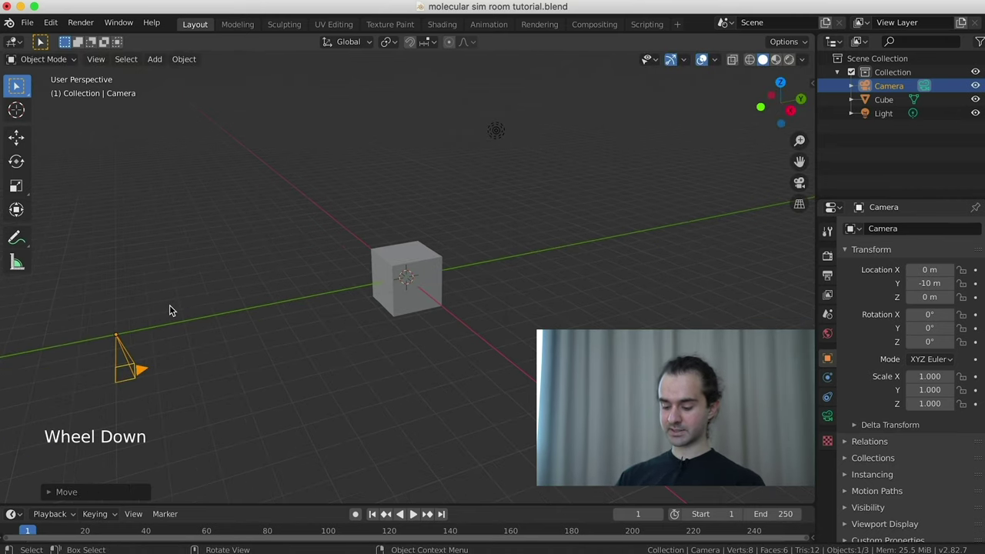
Rotate the camera 90° about the global X axis to face the cube, and look through it.
key("r")
type("x")
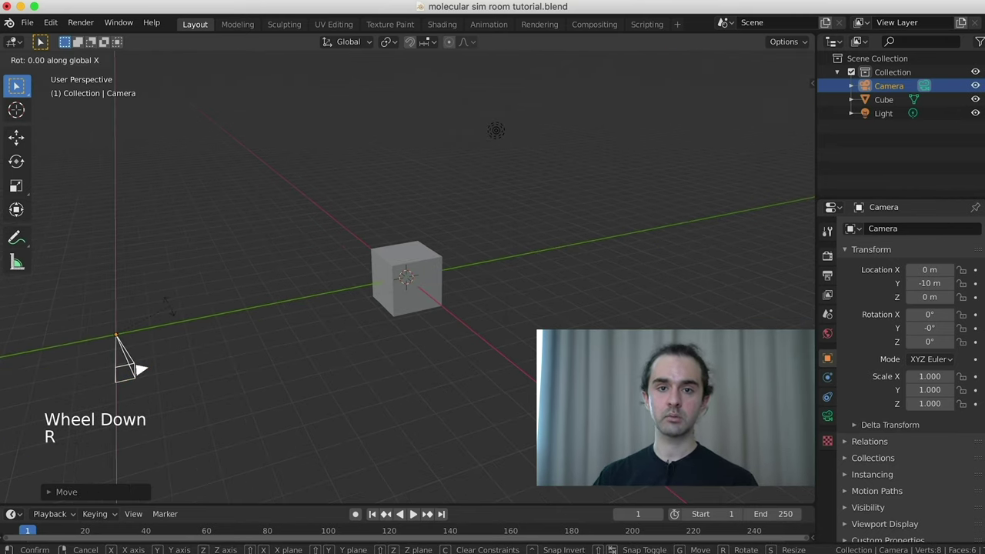
type("90")
key("Return")
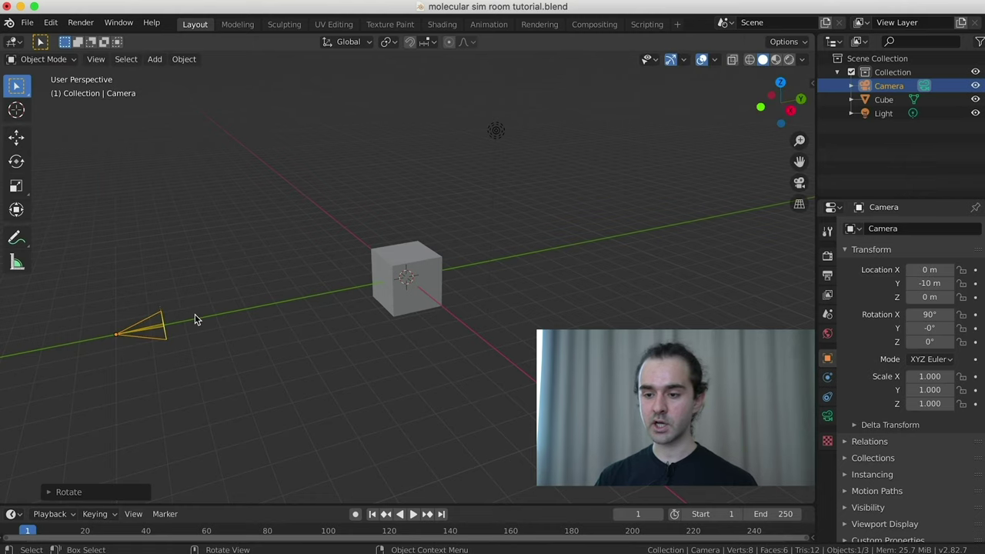
middle_click_drag(195, 314, 185, 346)
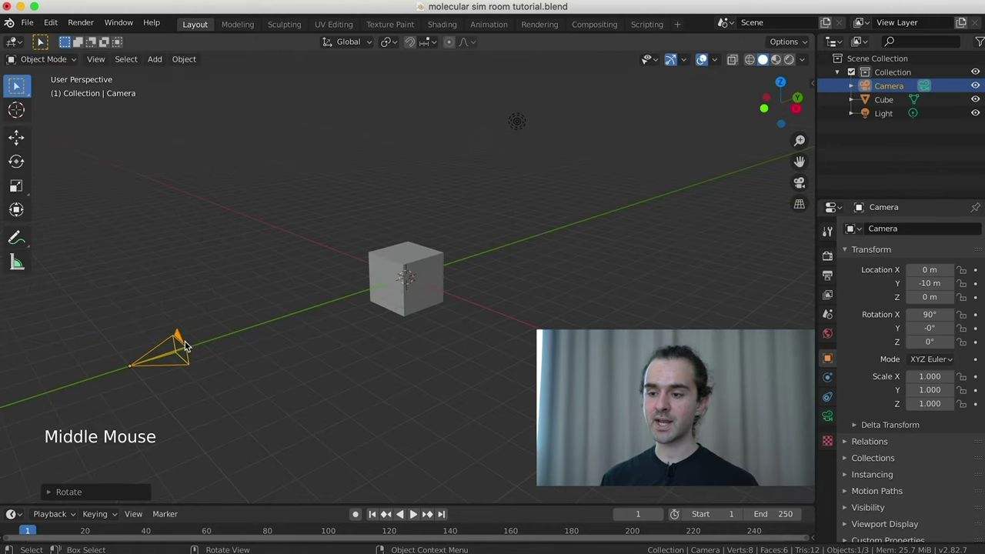
key("KP_0")
scroll(274, 336, "up", 1)
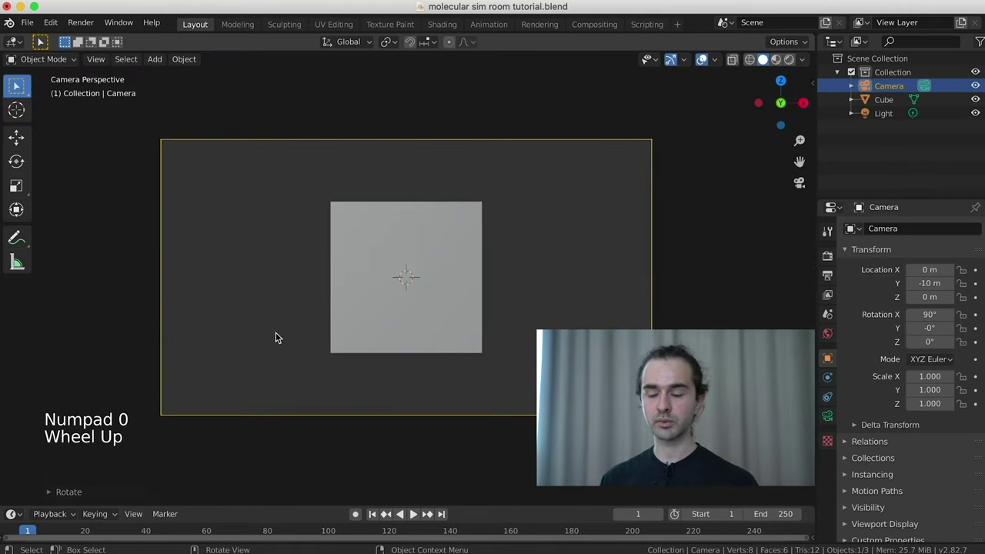
In Edit Mode with a maximized viewport, scale the whole cube mesh up uniformly until it fills the camera frame's height.
left_click(439, 296)
scroll(434, 296, "up", 1)
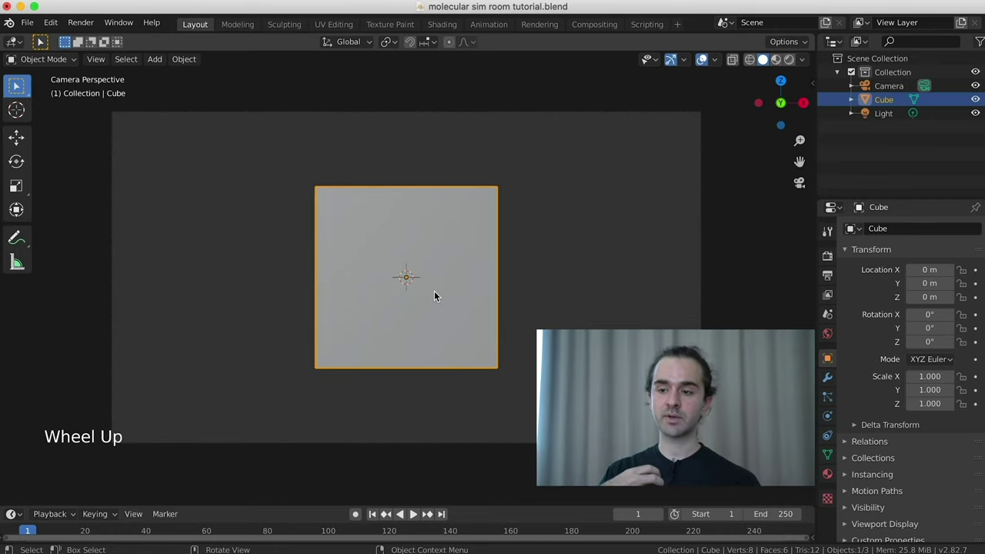
key("Tab")
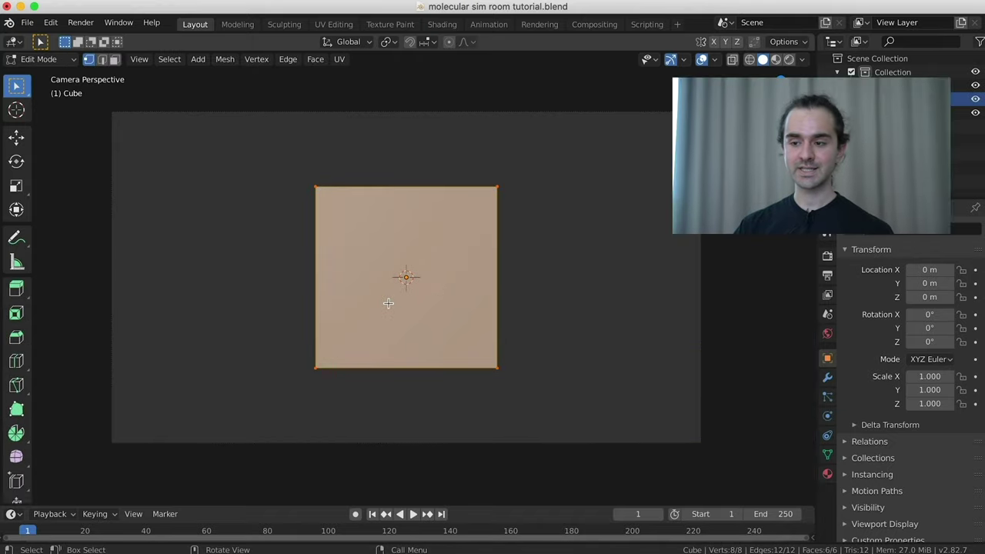
key("Tab")
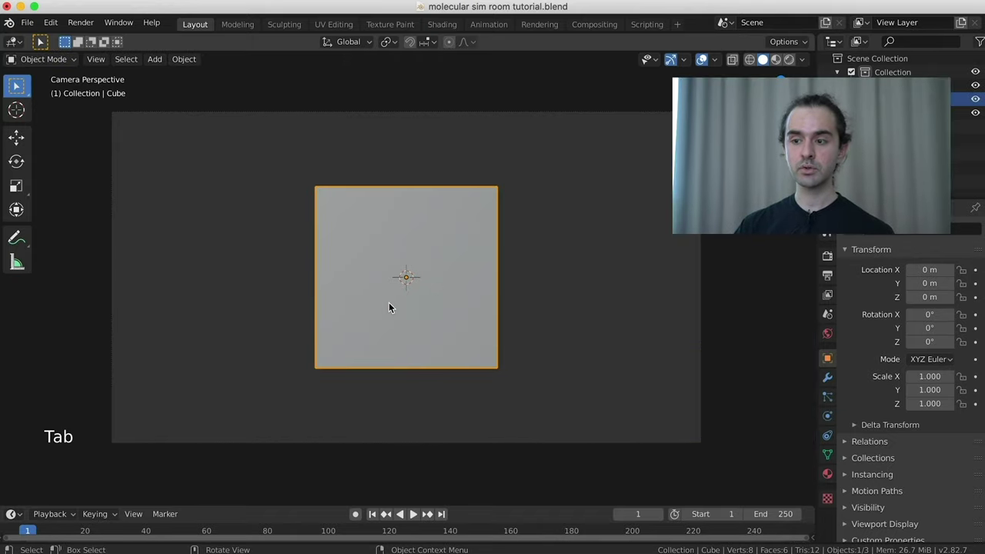
key("Tab")
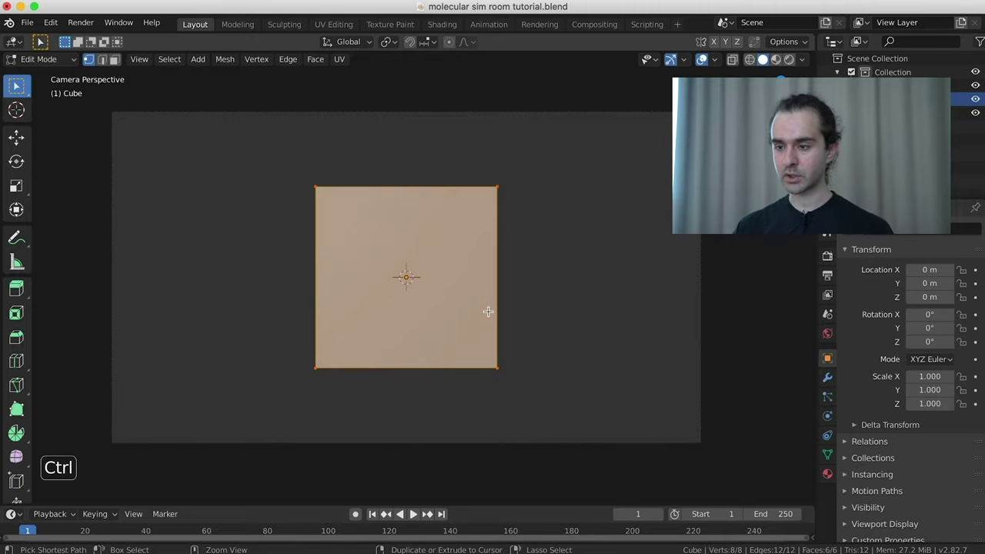
key("ctrl+space")
scroll(640, 317, "up", 1)
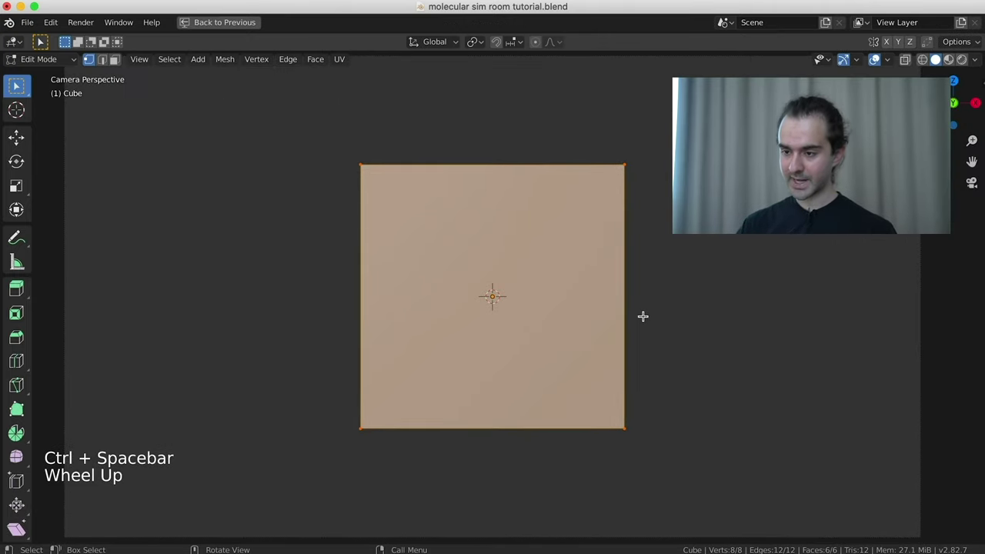
scroll(642, 315, "down", 1)
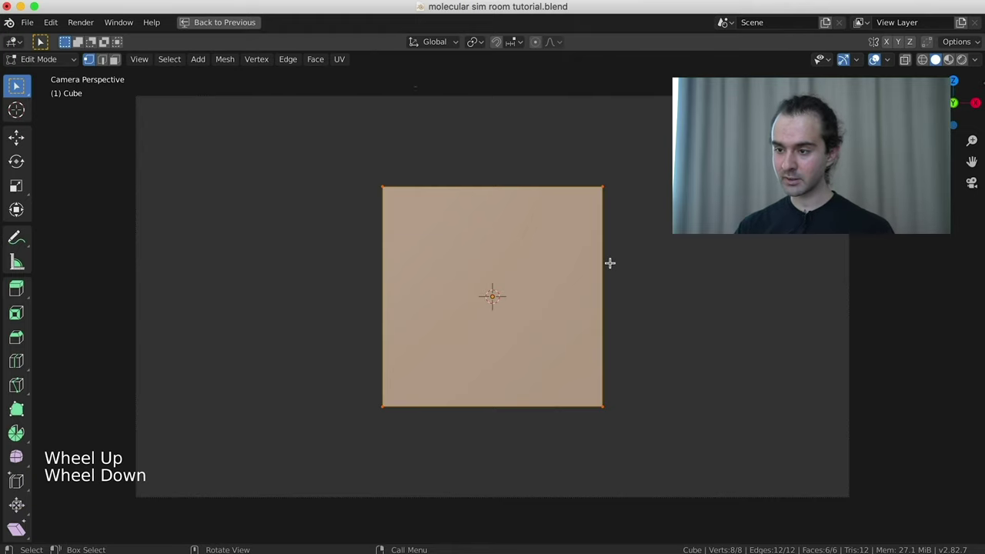
key("s")
left_click(694, 253, "ctrl")
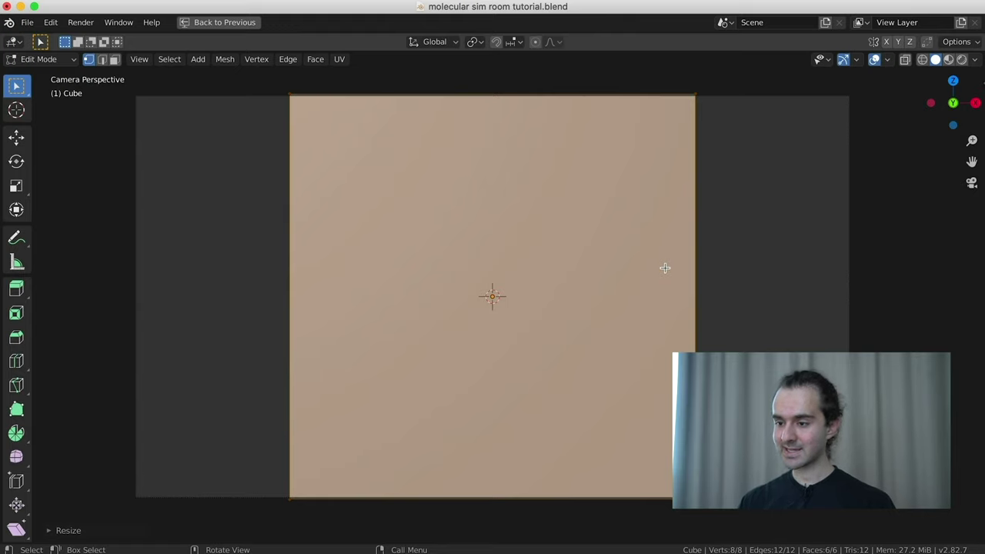
Scale the mesh along X by about 1.77 to fill the camera frame's width, and return to Object Mode.
key("s")
key("x")
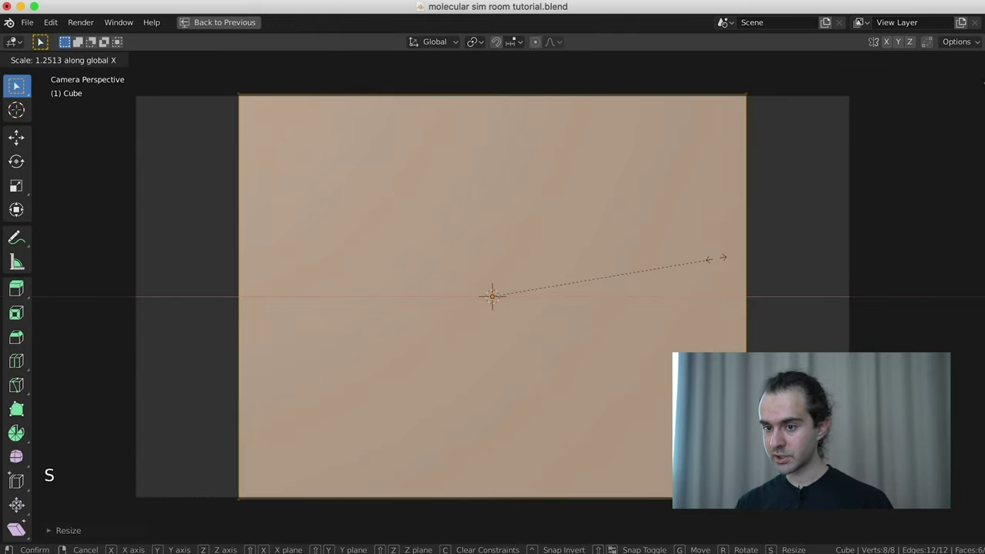
key("ctrl")
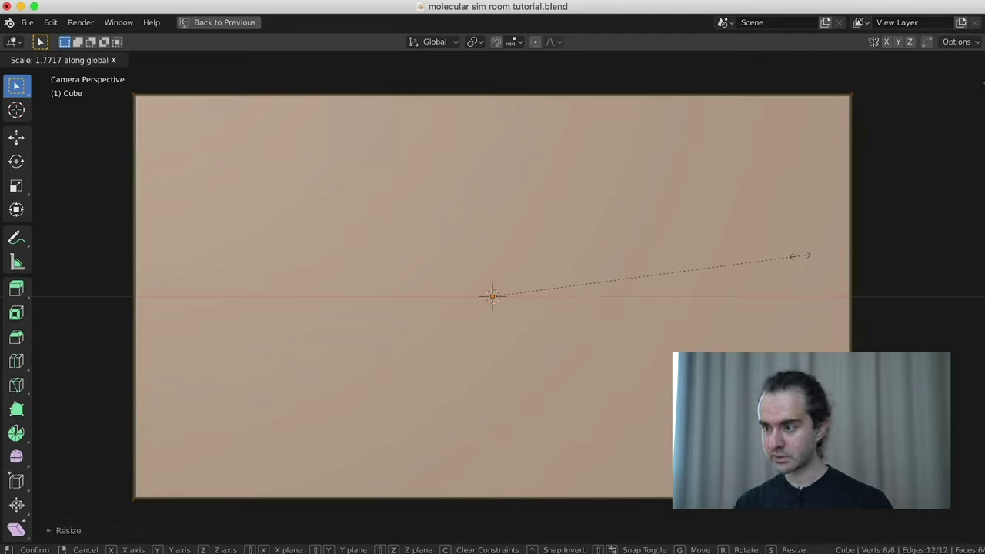
key("shift")
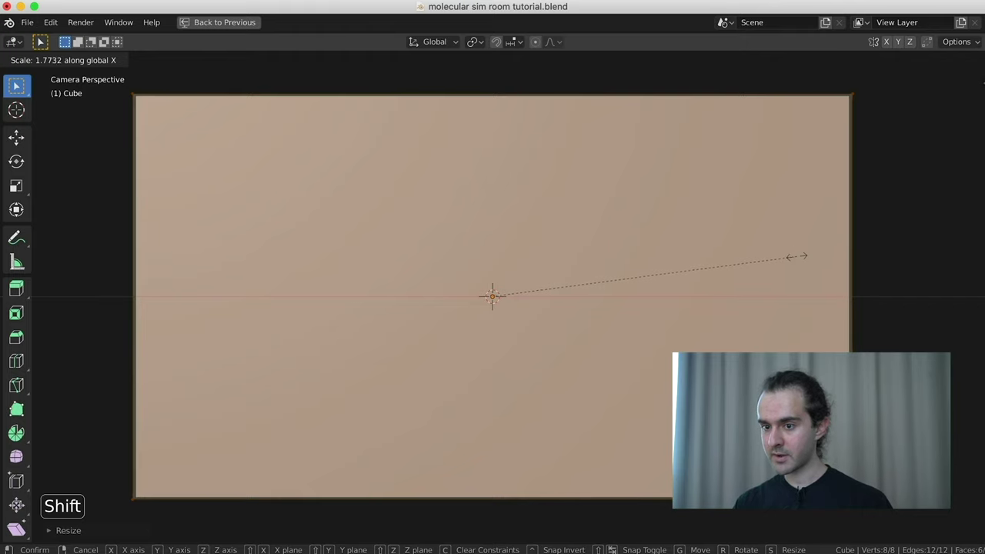
left_click(797, 256)
key("Tab")
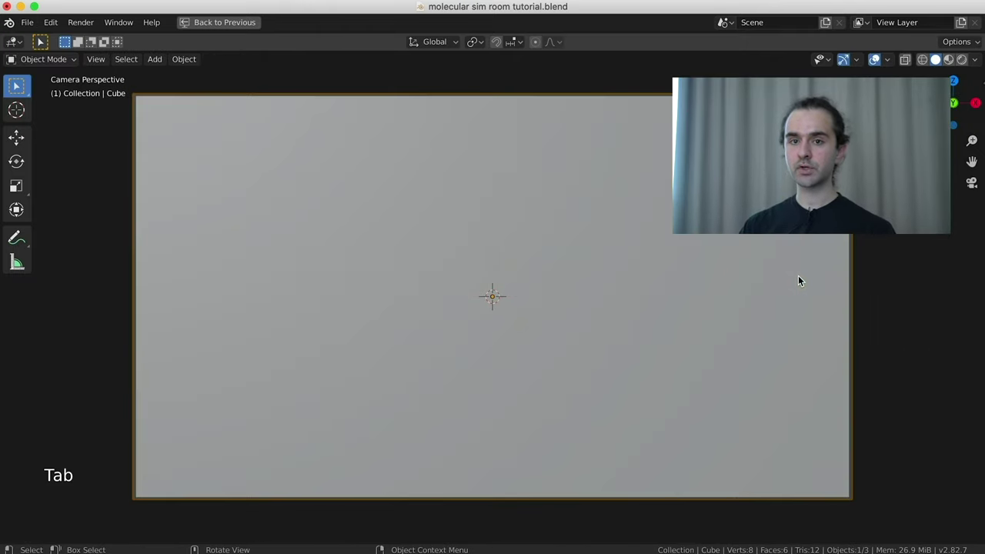
Switch to Finder and preview the finished render 0001-0443.mp4 to examine the room's wall openings, and return to Blender.
middle_click_drag(798, 275, 750, 292)
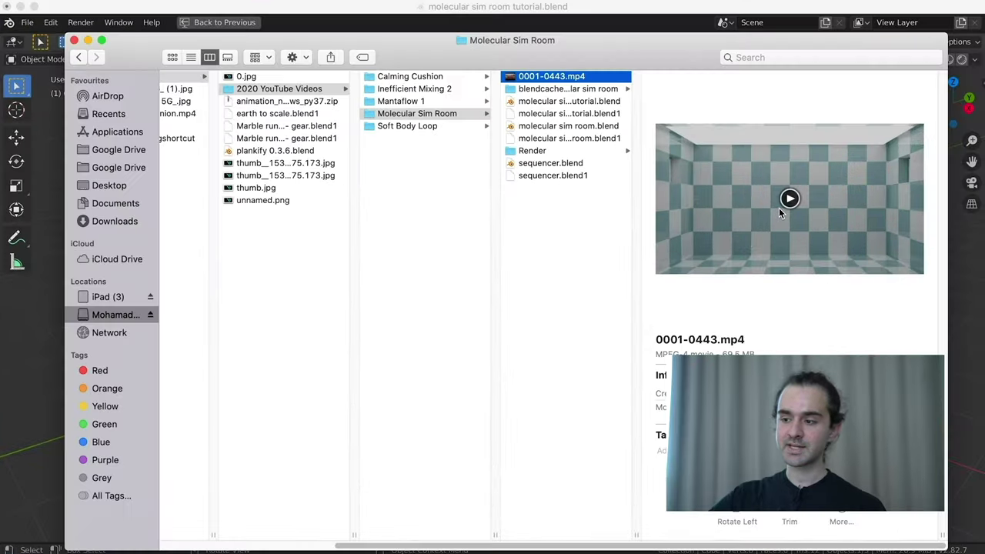
key("space")
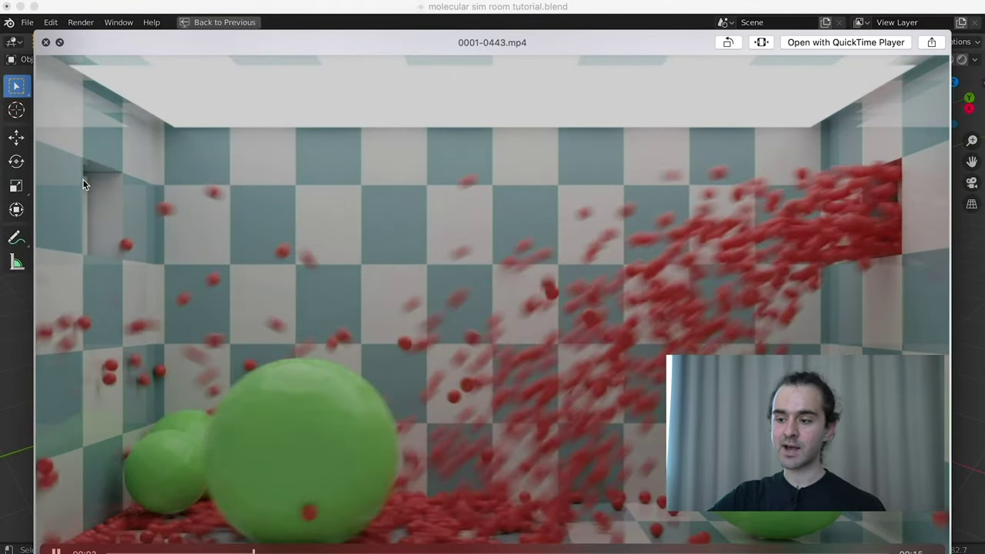
key("space")
left_click(323, 11)
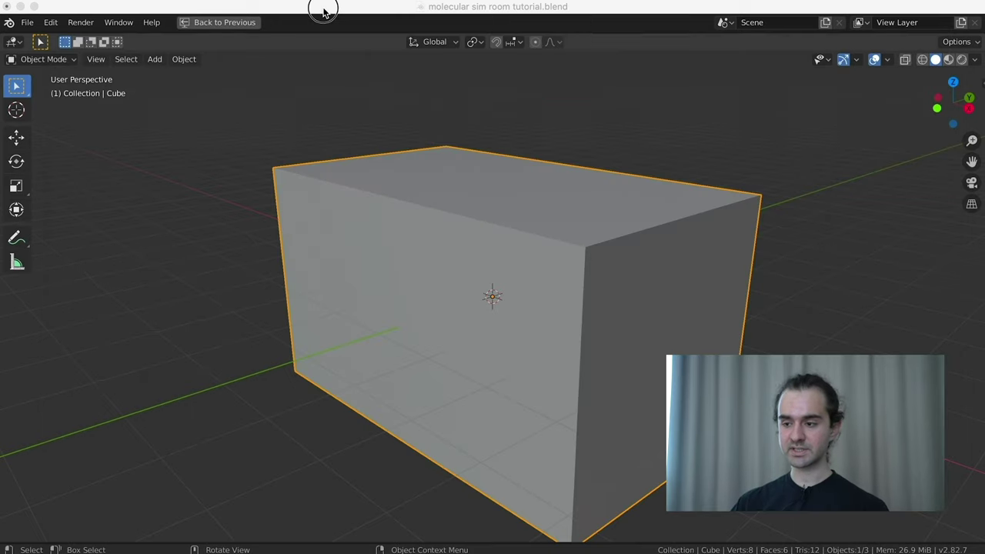
In Edit Mode, add two evenly spaced horizontal loop cuts around the box without sliding them.
key("Tab")
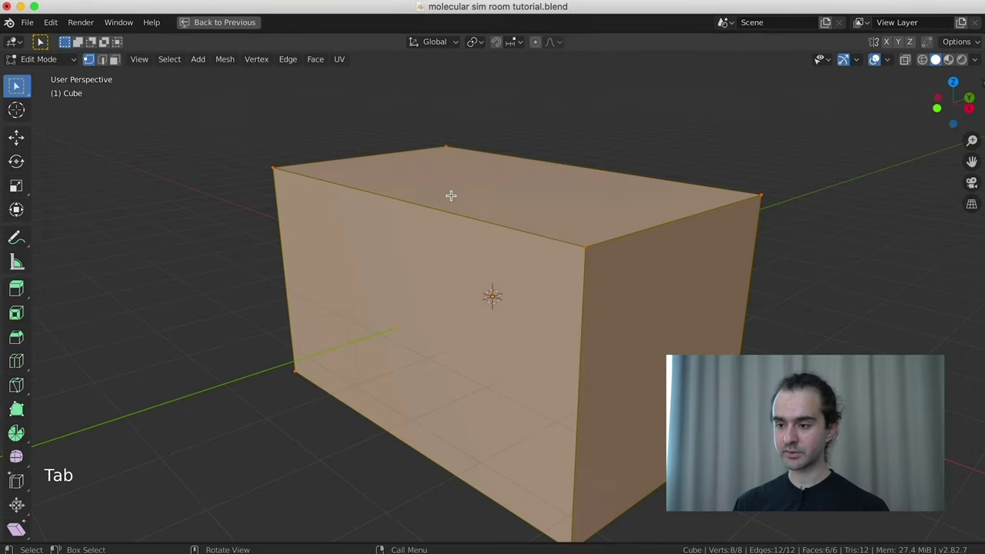
scroll(549, 276, "down", 1)
middle_click_drag(622, 307, 613, 308)
key("ctrl+r")
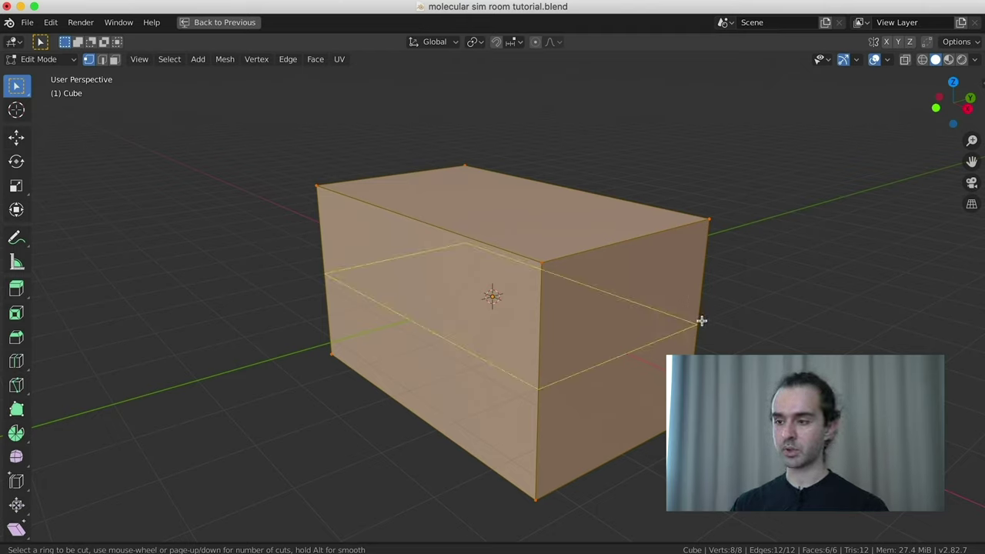
scroll(701, 319, "up", 1)
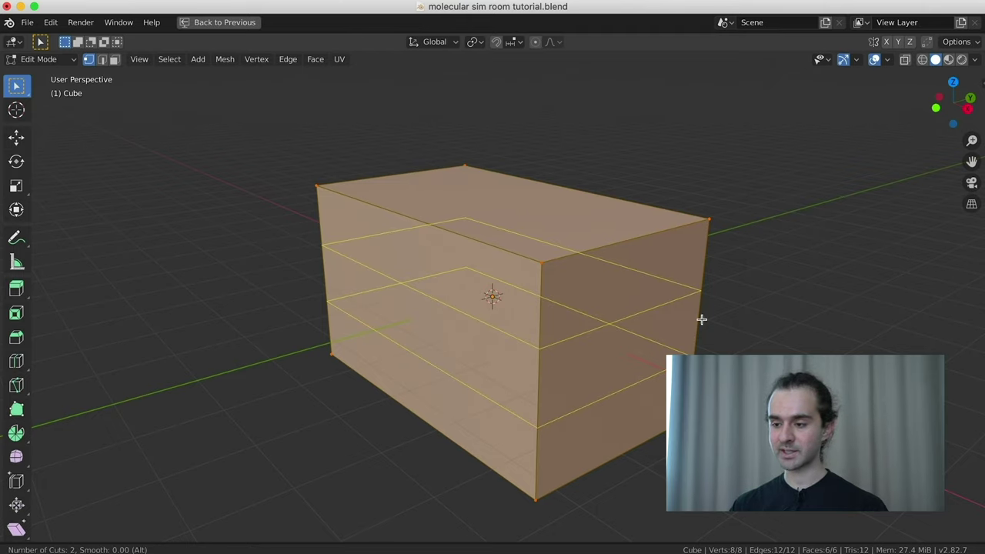
left_click(690, 292)
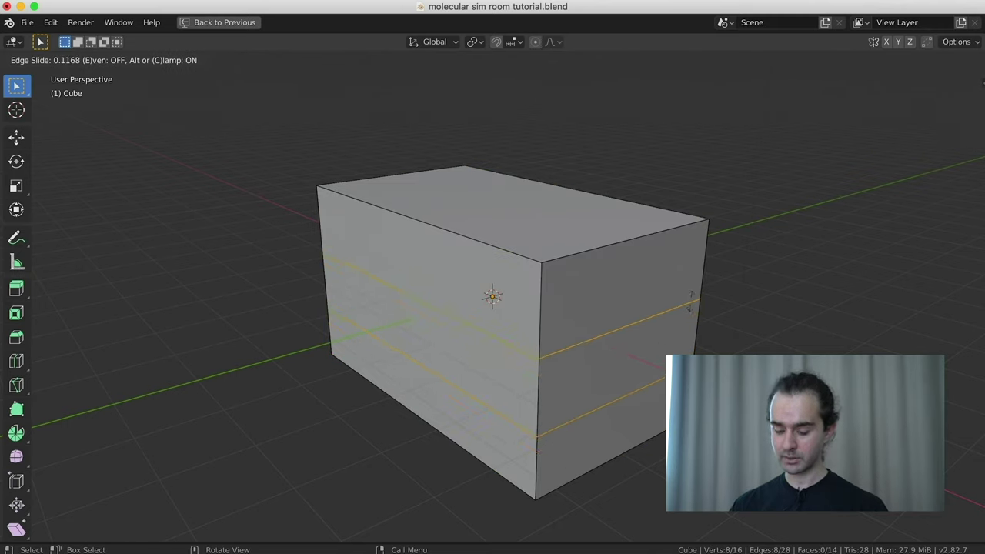
left_click(685, 289)
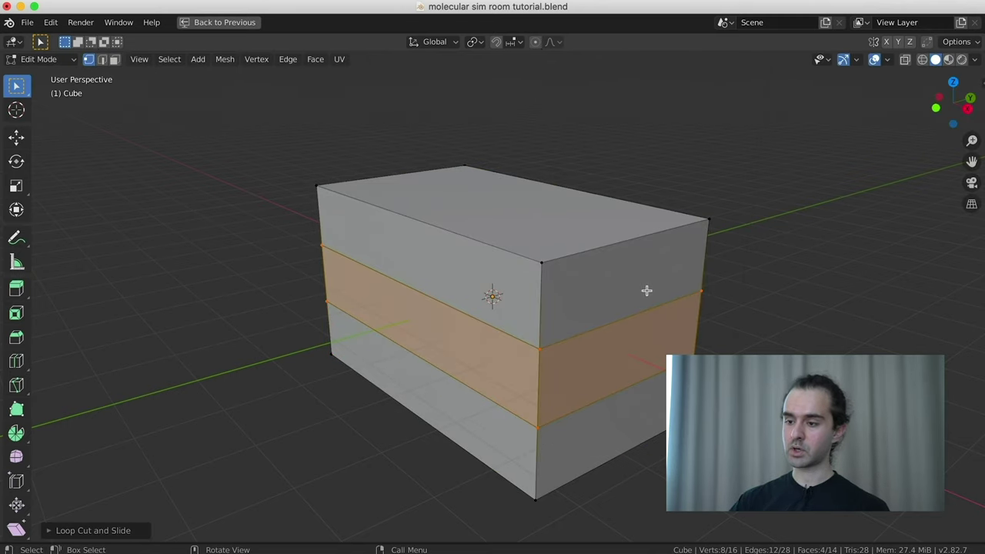
Add two evenly spaced vertical loop cuts along the box's length, dividing both end walls into thirds, without sliding them.
key("ctrl+r")
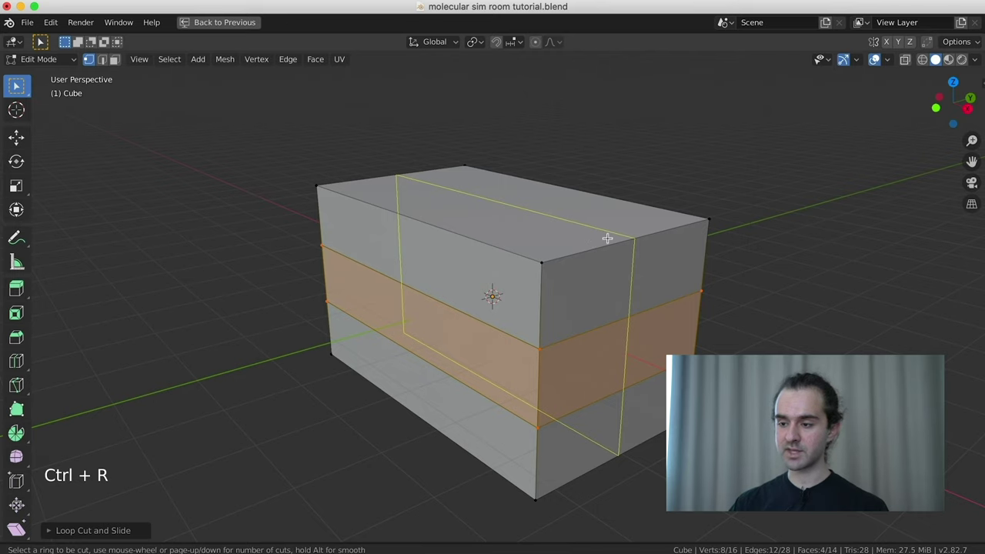
left_click(612, 236)
left_click(618, 238)
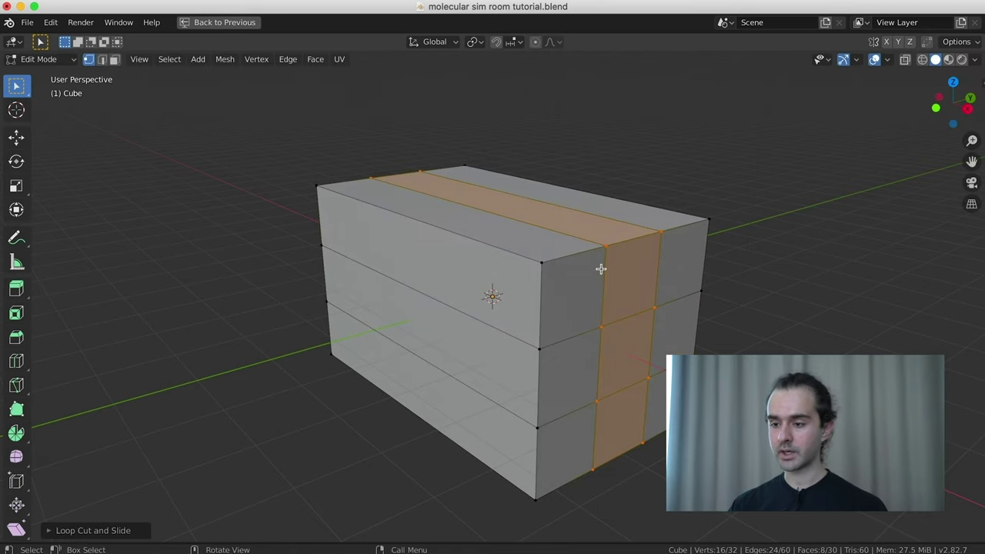
In wireframe shading from the right view, select the central face of both end walls and move them up along Z about 0.7 m.
key("z")
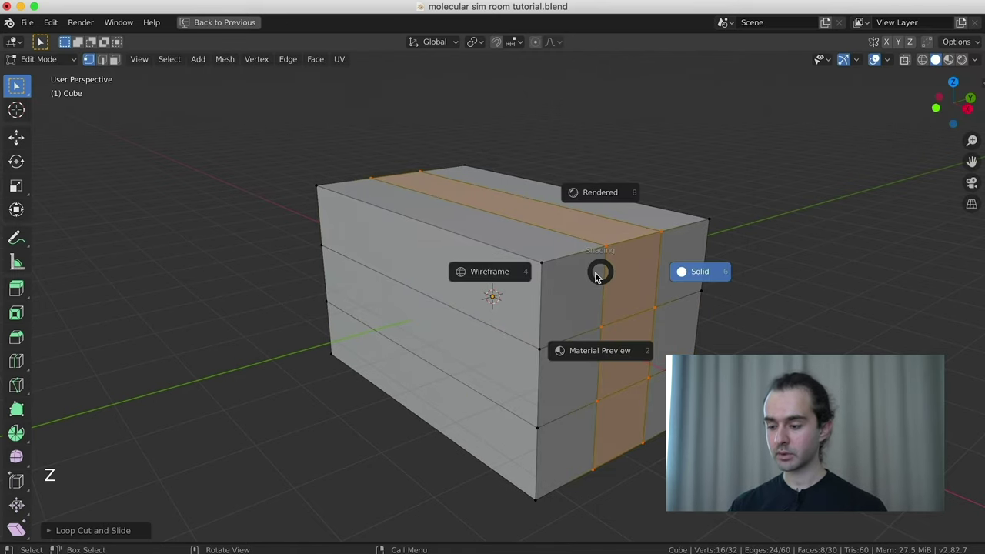
left_click(531, 276)
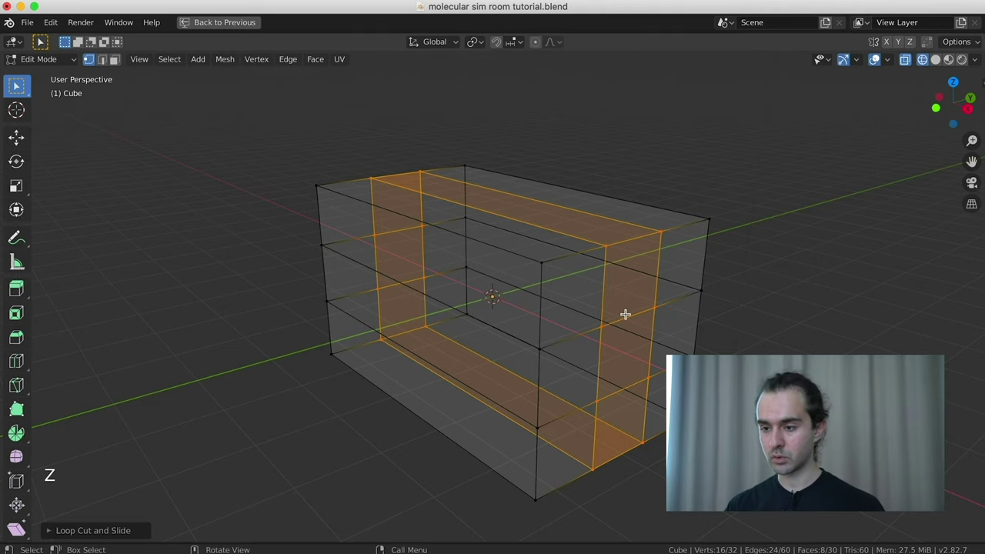
key("KP_3")
scroll(438, 236, "up", 2)
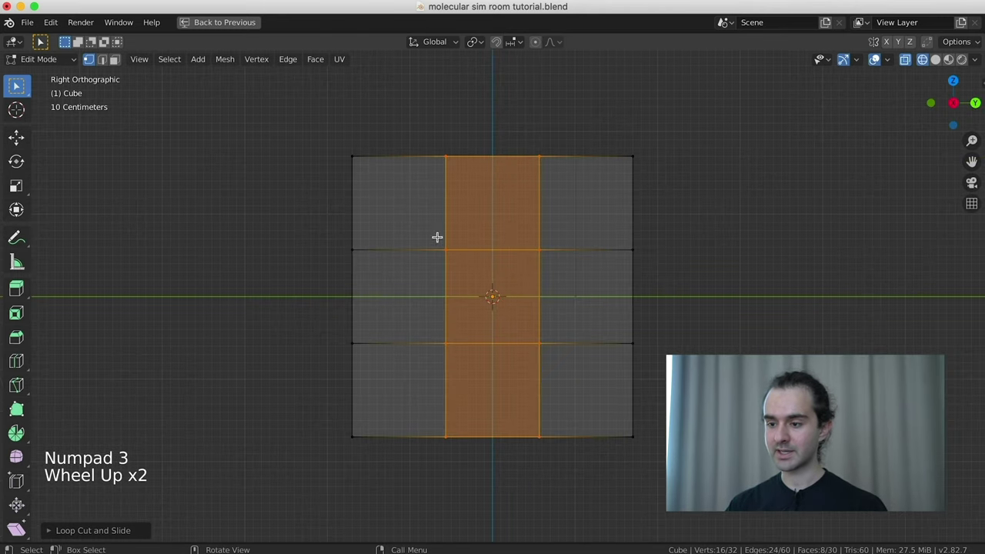
left_click(413, 226)
left_click_drag(409, 224, 548, 354)
middle_click_drag(480, 316, 546, 337)
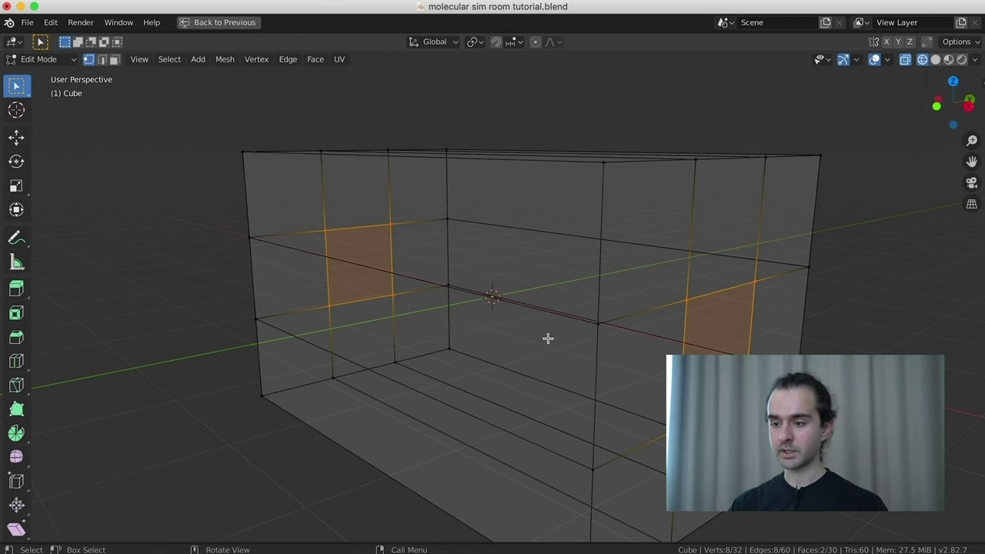
key("KP_3")
scroll(485, 283, "up", 2)
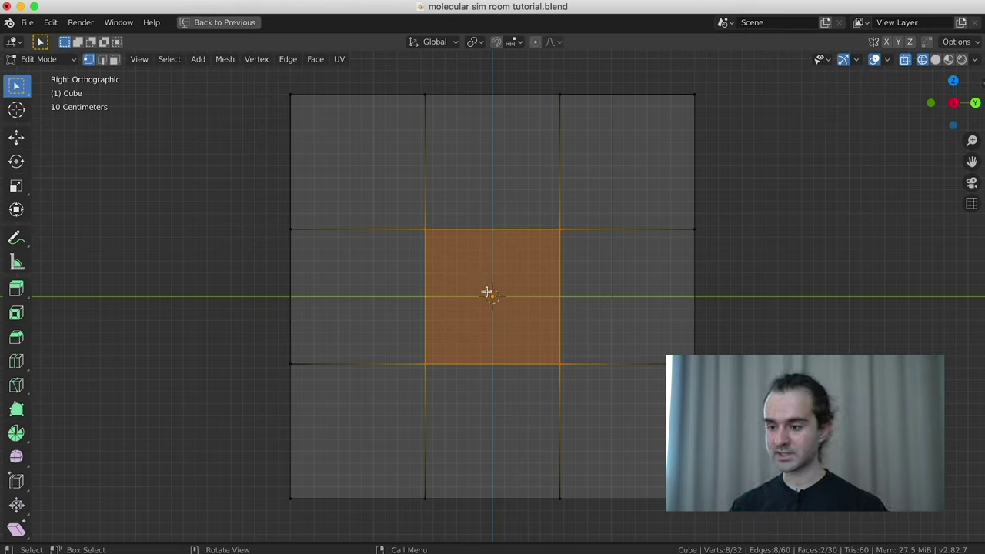
key("g")
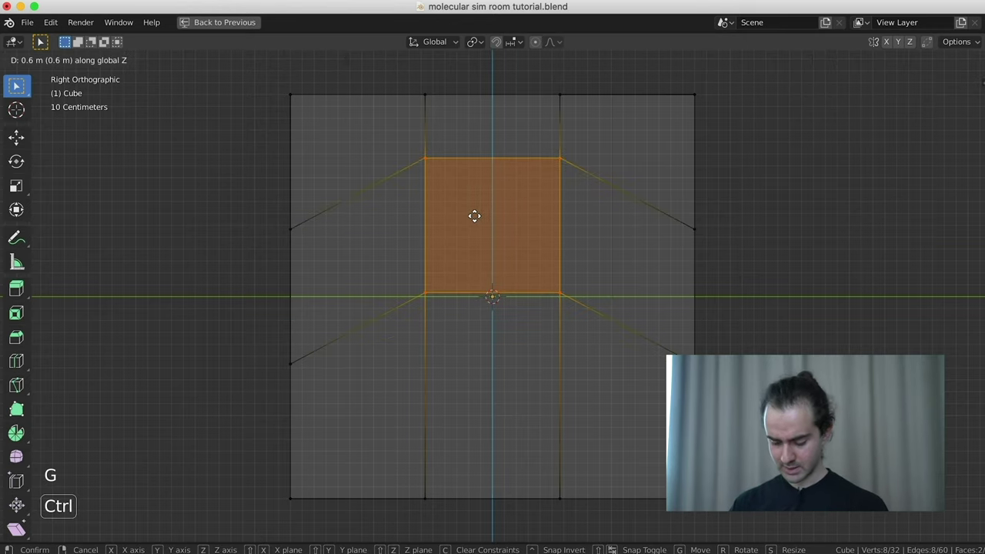
left_click(464, 202)
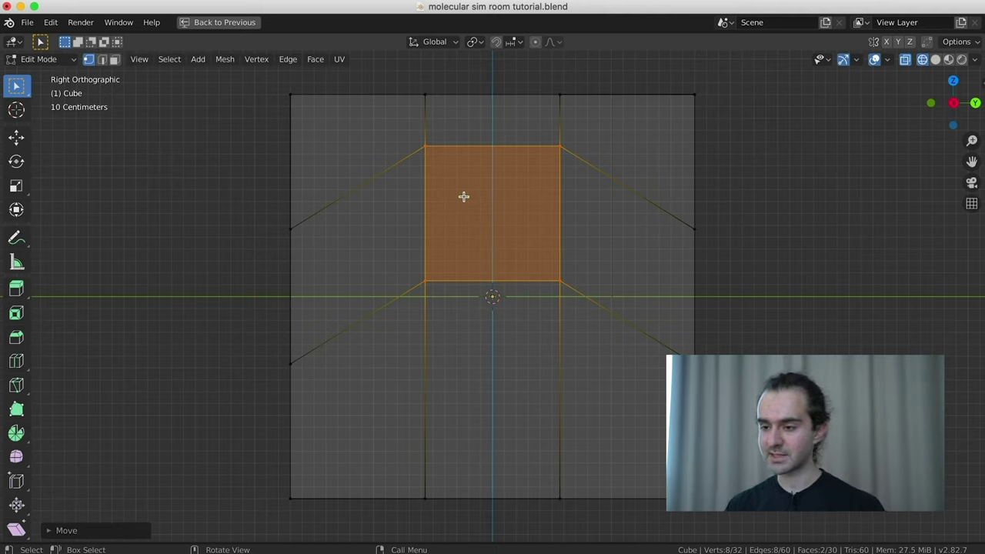
Scale the two selected end-wall faces down along Z to about 0.9, and return to Object Mode with solid shading.
key("s")
key("z")
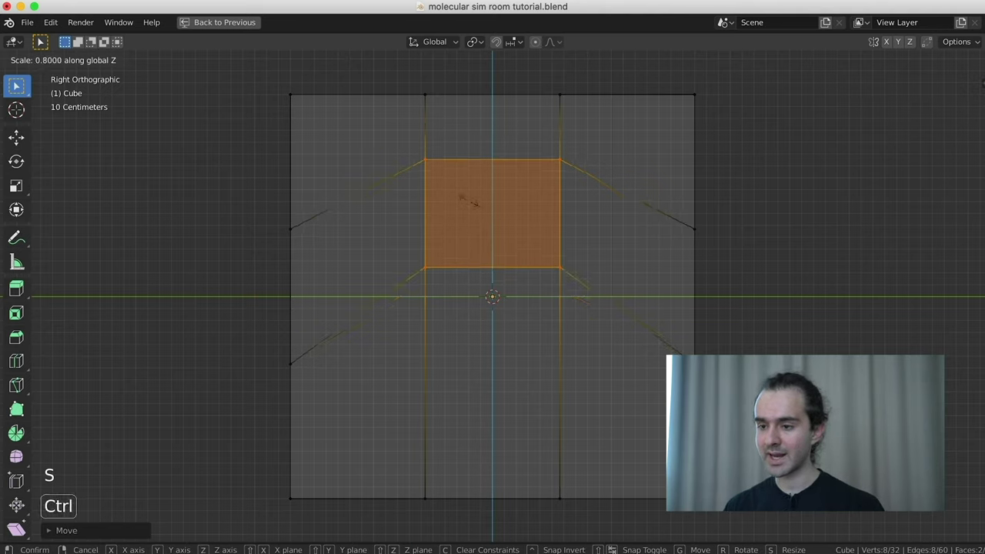
left_click(466, 202)
middle_click_drag(433, 207, 497, 235)
key("Tab")
scroll(497, 235, "down", 2)
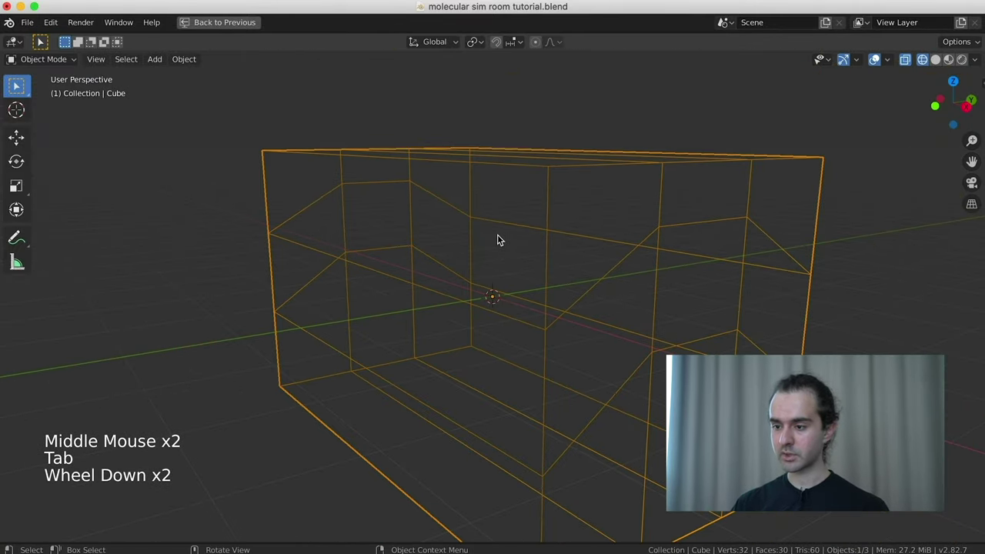
key("z")
scroll(610, 287, "down", 1)
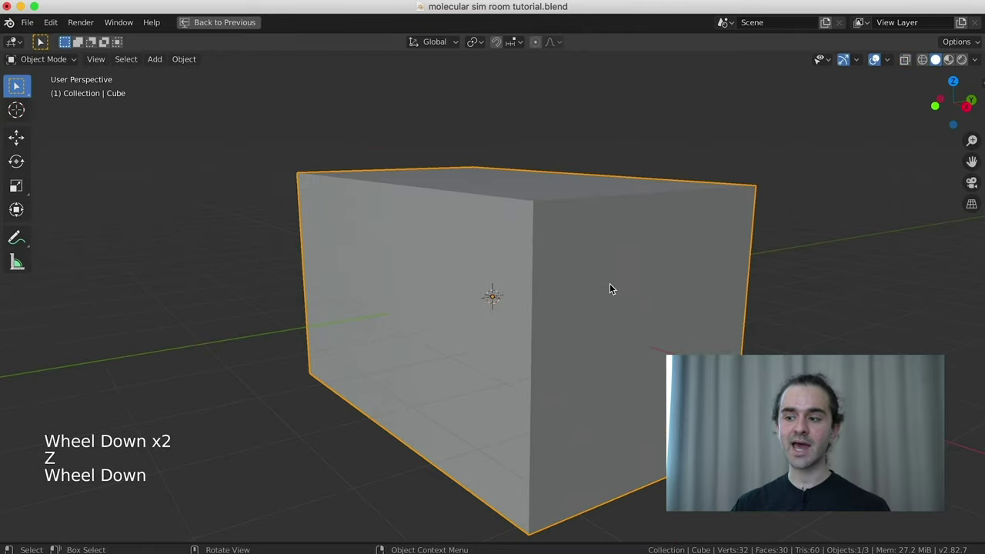
middle_click_drag(639, 300, 632, 296)
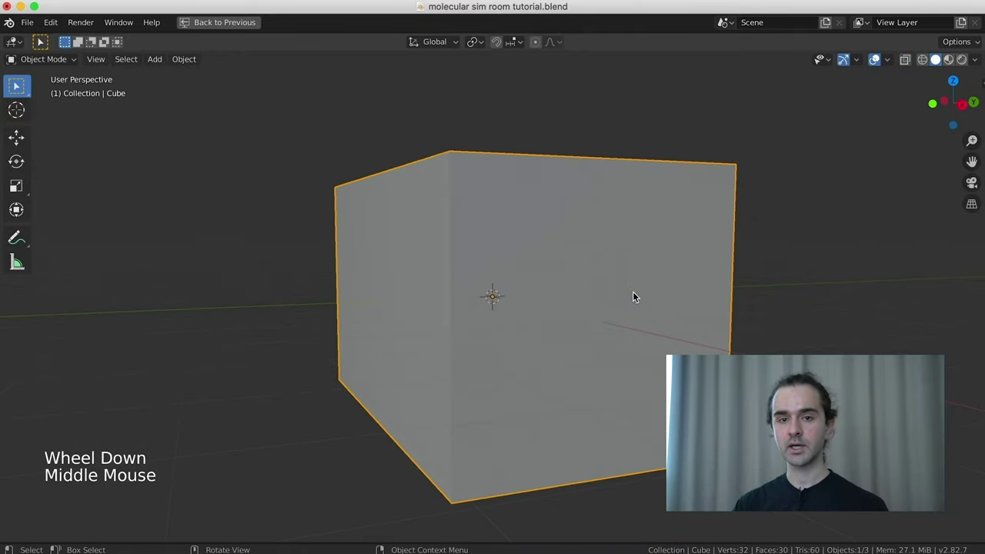
In Edit Mode with wireframe shading and the front view, extrude the two selected end-wall faces without offsetting them.
key("Tab")
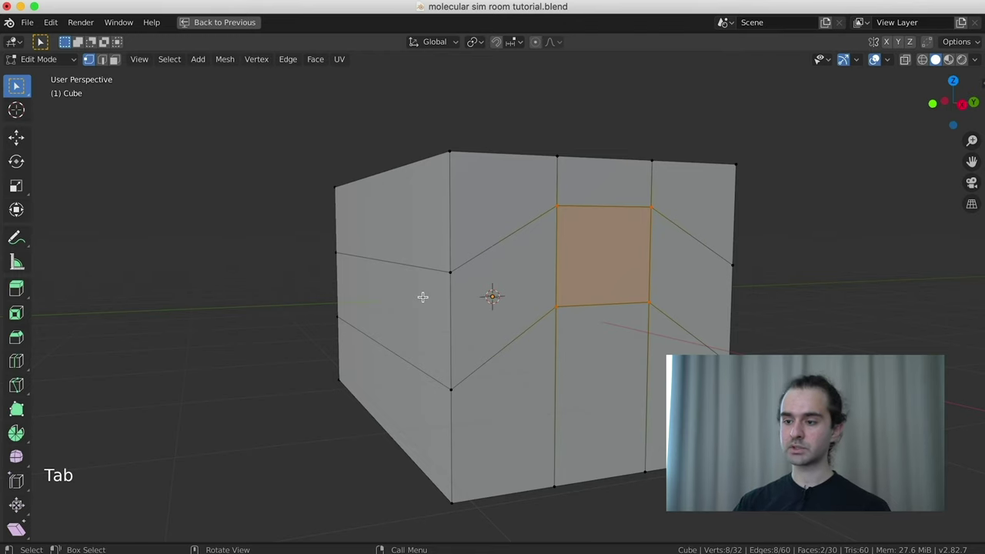
key("KP_1")
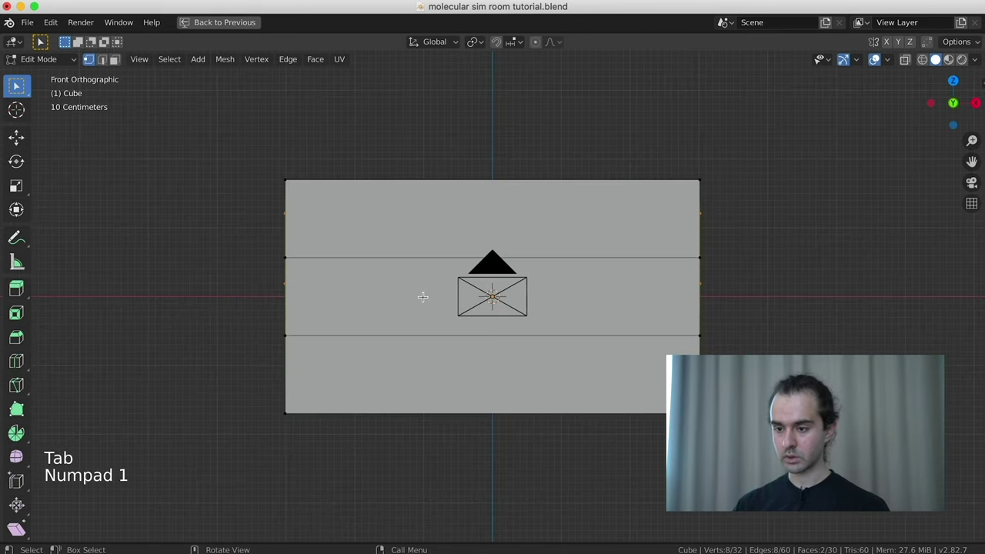
key("z")
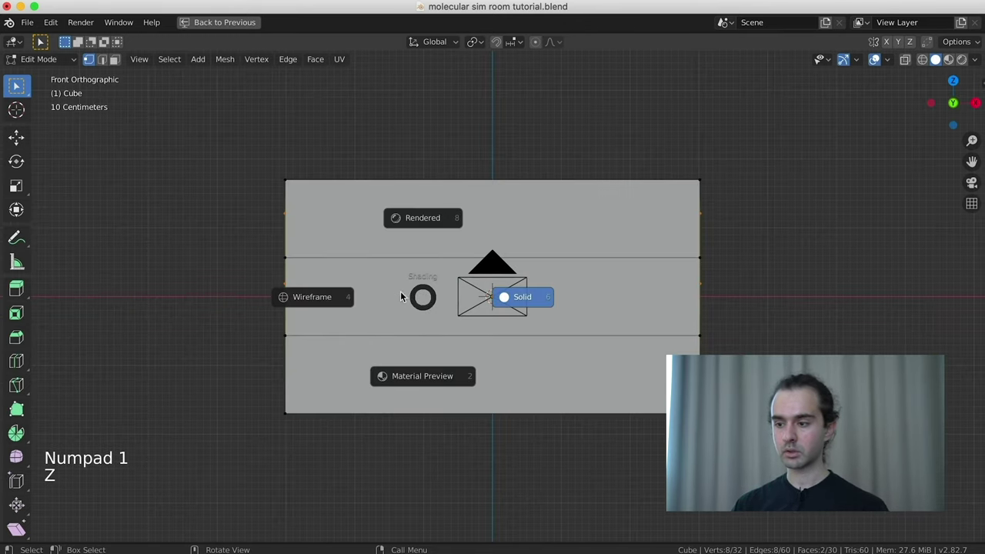
scroll(387, 316, "down", 1)
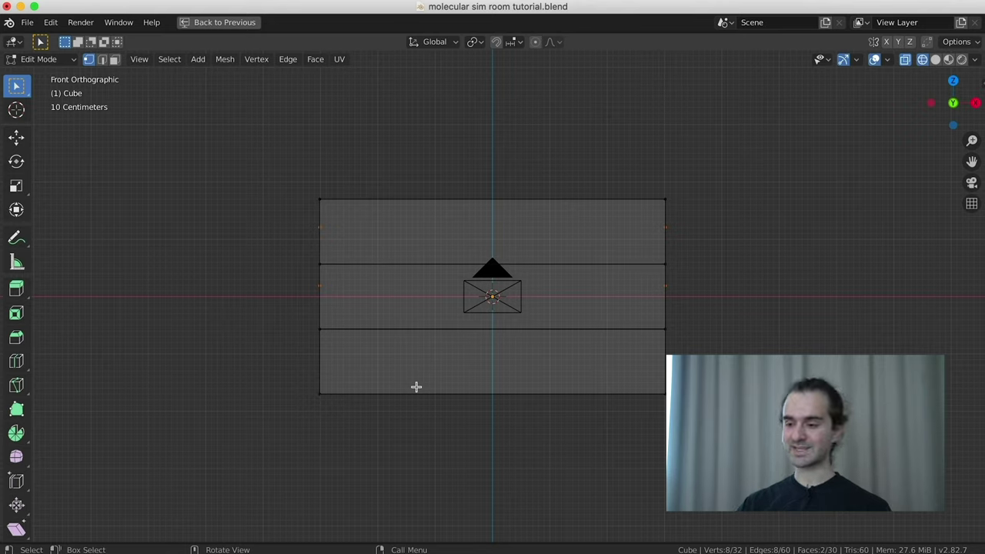
key("e")
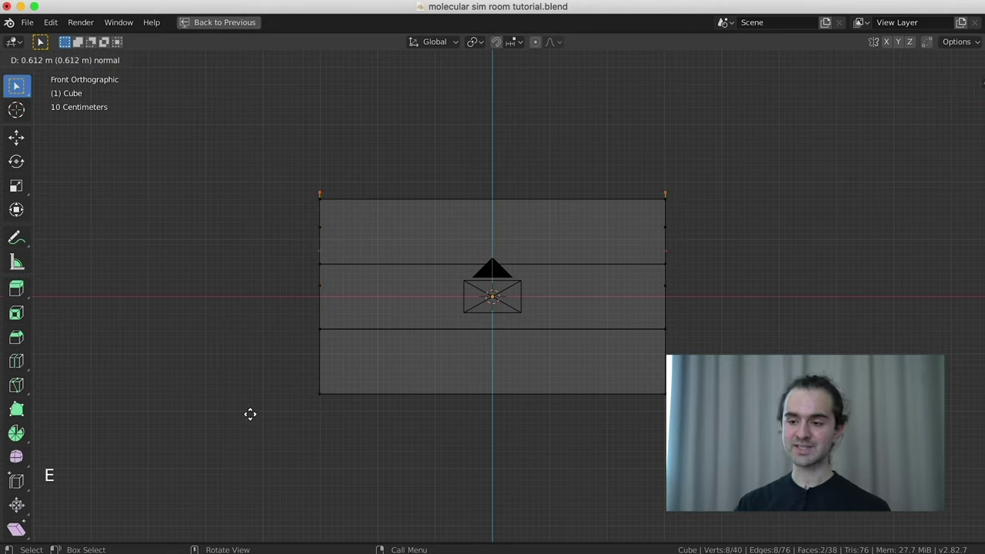
left_click(248, 371)
Scale the extruded faces along X by 1.6 to form side tunnels, and return to Object Mode with solid shading.
key("s")
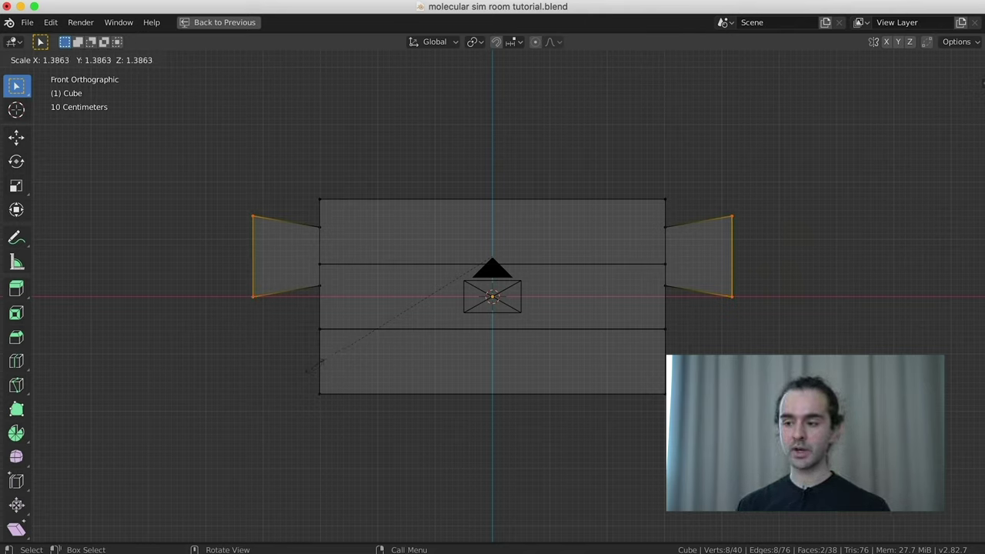
key("x")
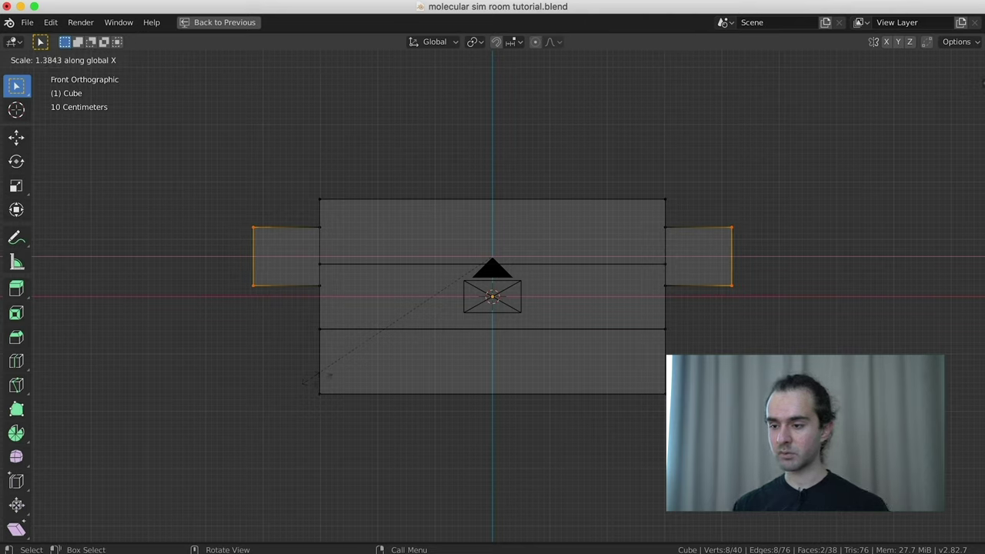
key("ctrl")
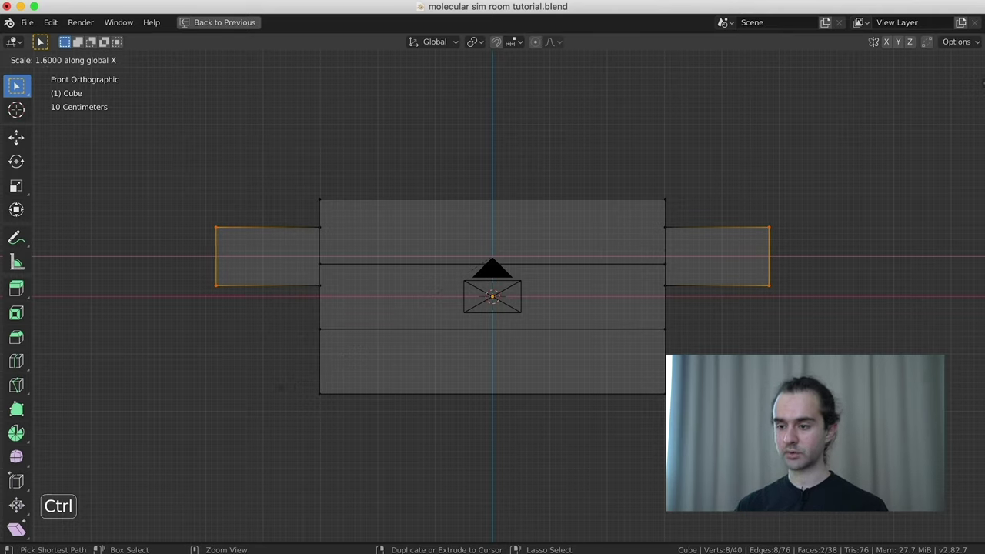
left_click(304, 378)
key("Tab")
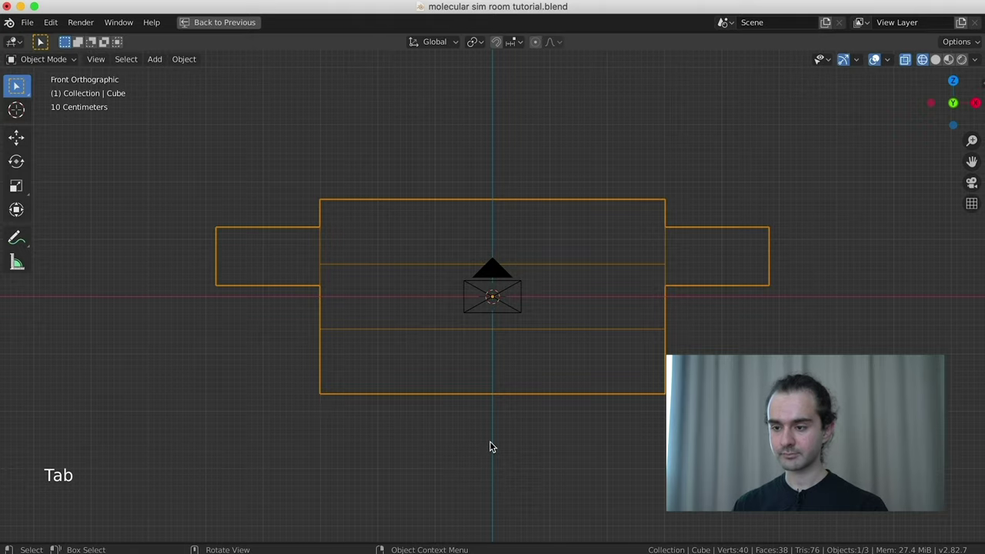
scroll(500, 446, "up", 2)
middle_click_drag(574, 415, 569, 408)
scroll(561, 418, "down", 2)
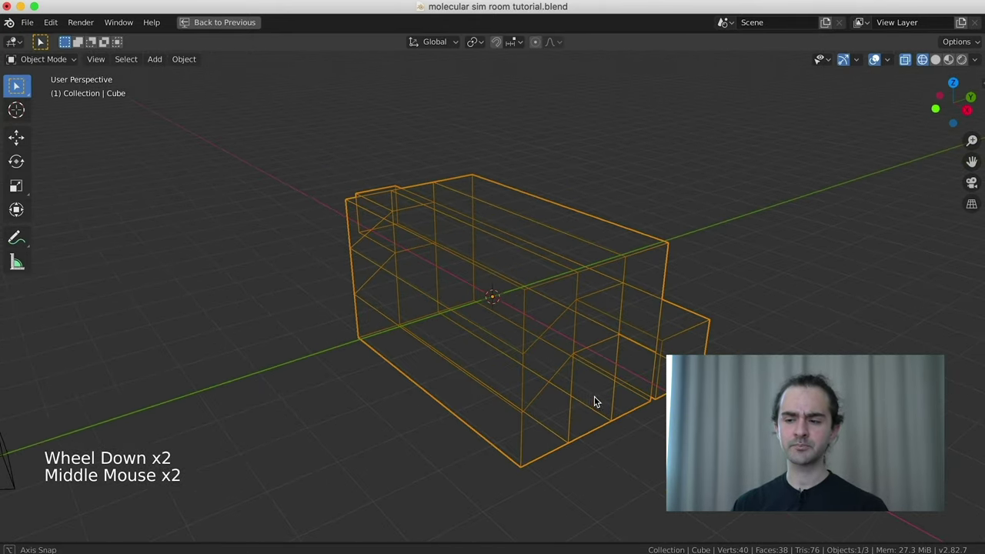
key("z")
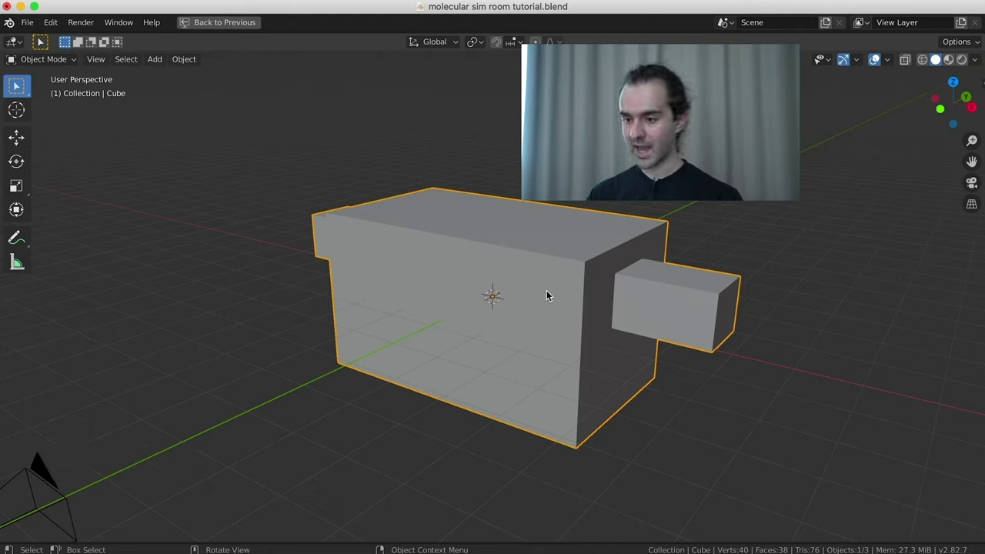
In Edit Mode, select the camera-facing wall's faces from the wireframe top view, separate the selection into its own object, and return to Object Mode.
key("Tab")
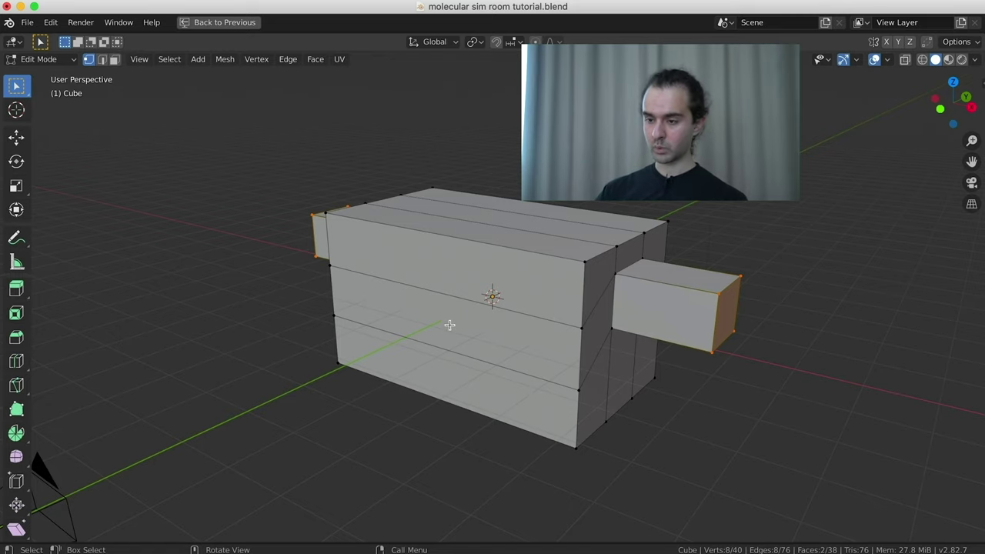
key("Tab")
key("KP_7")
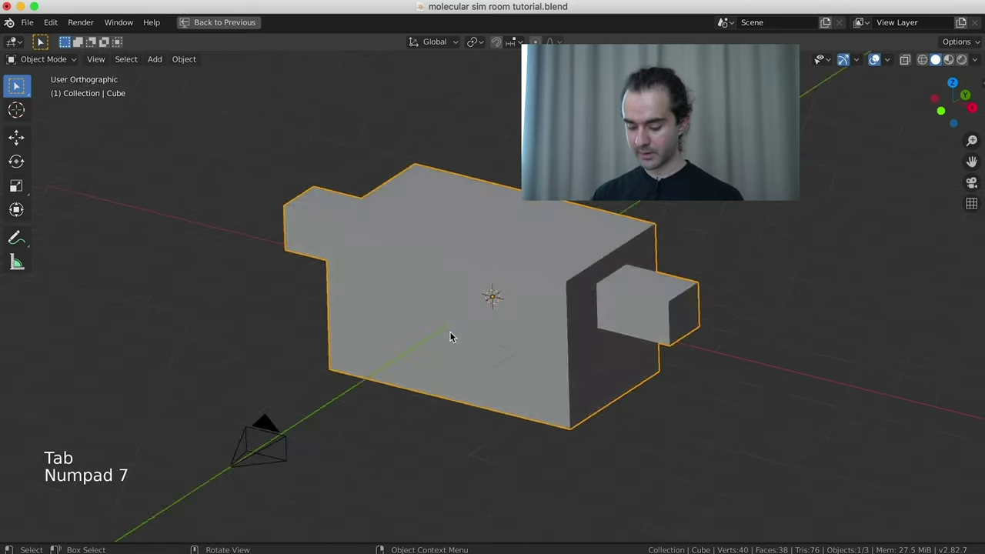
key("Tab")
key("z")
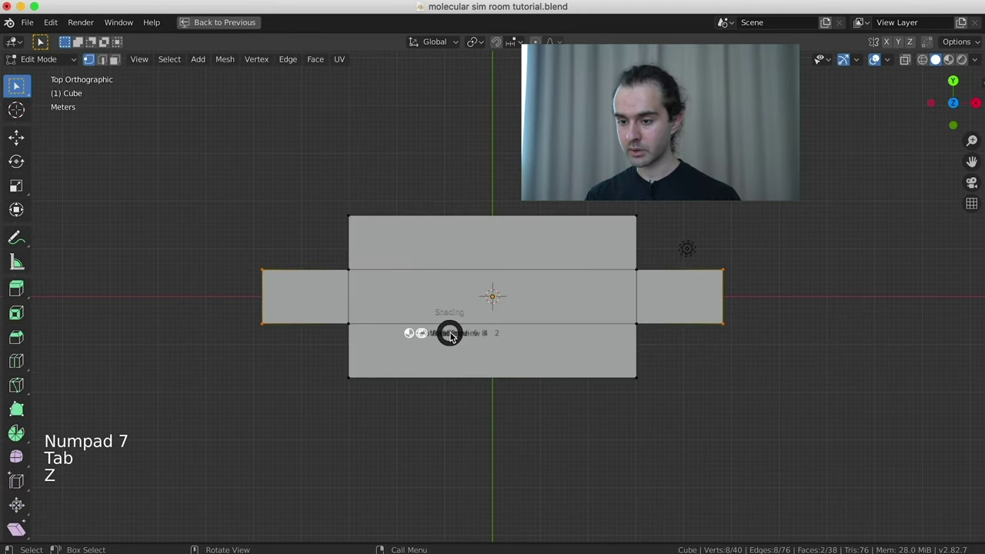
scroll(280, 387, "up", 2)
left_click(251, 389)
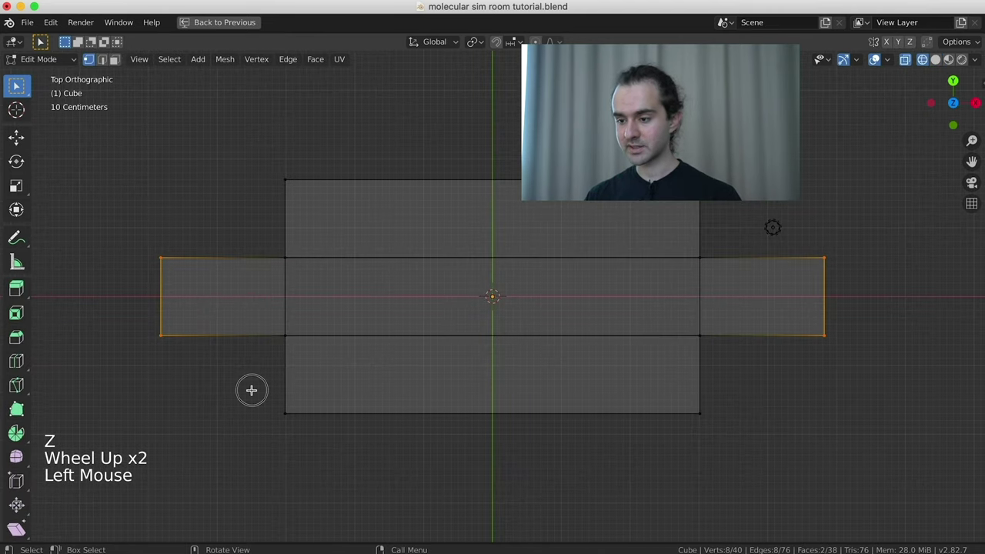
left_click_drag(246, 389, 718, 442)
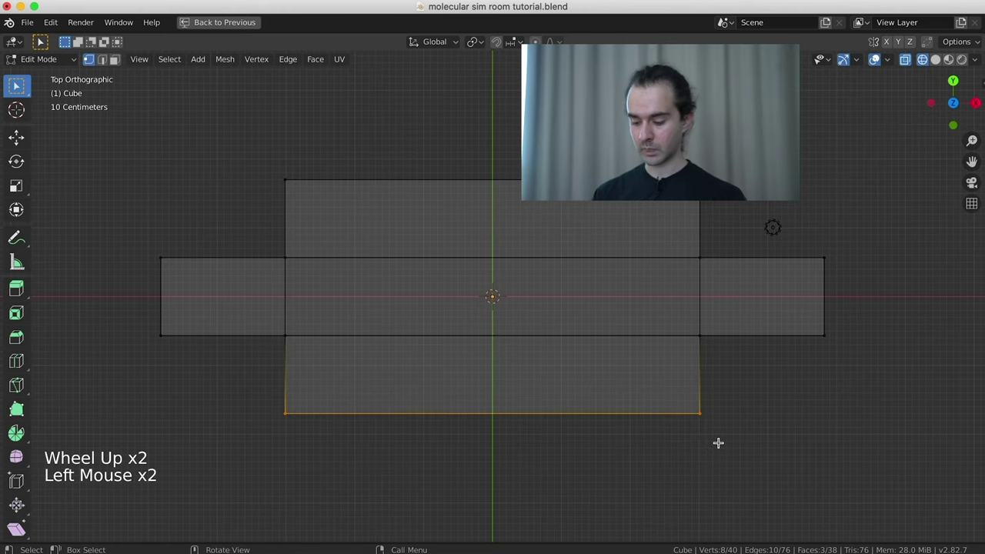
middle_click_drag(587, 453, 529, 364)
key("p")
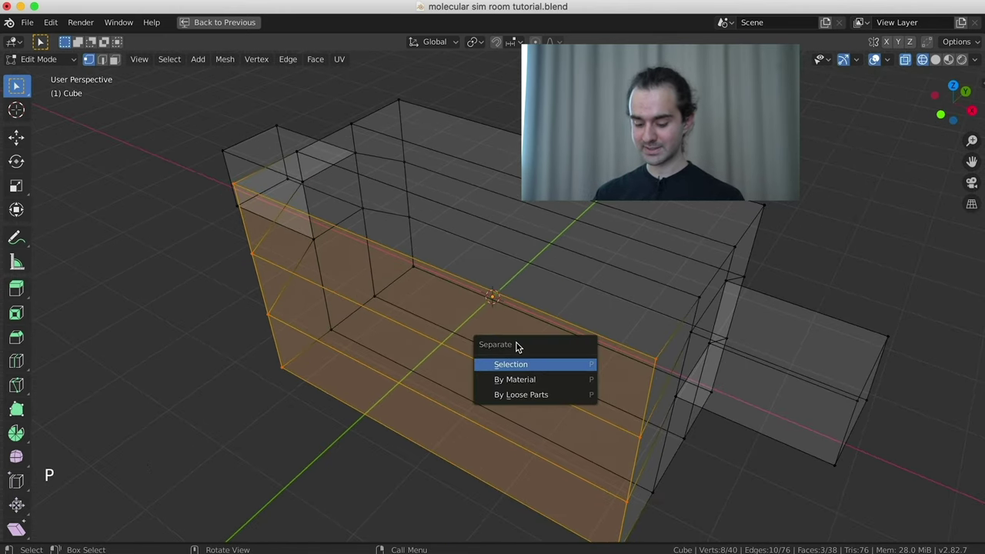
left_click(522, 365)
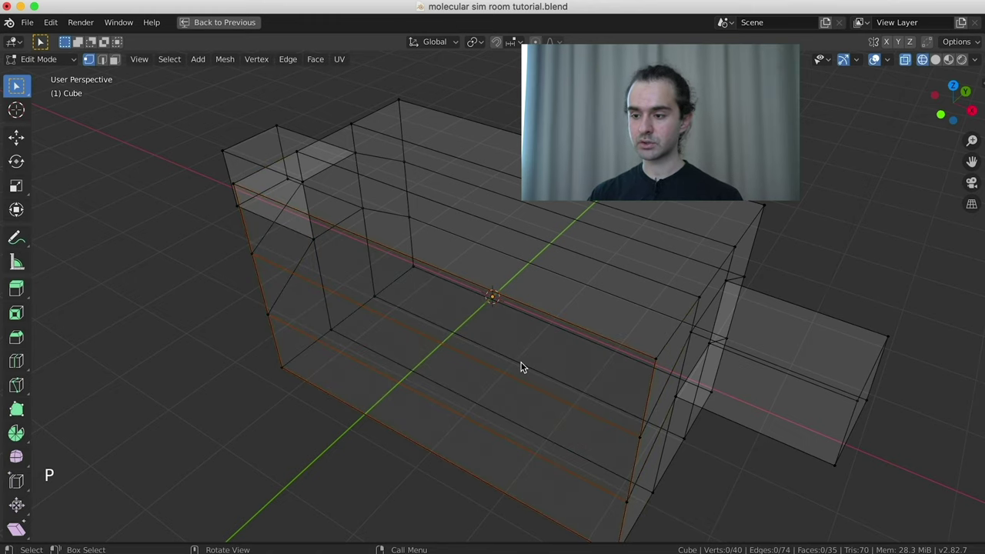
key("Tab")
Select the separated front wall in solid shading, try moving it and cancel the move, and restore the full workspace layout.
scroll(682, 269, "down", 2)
left_click(677, 268)
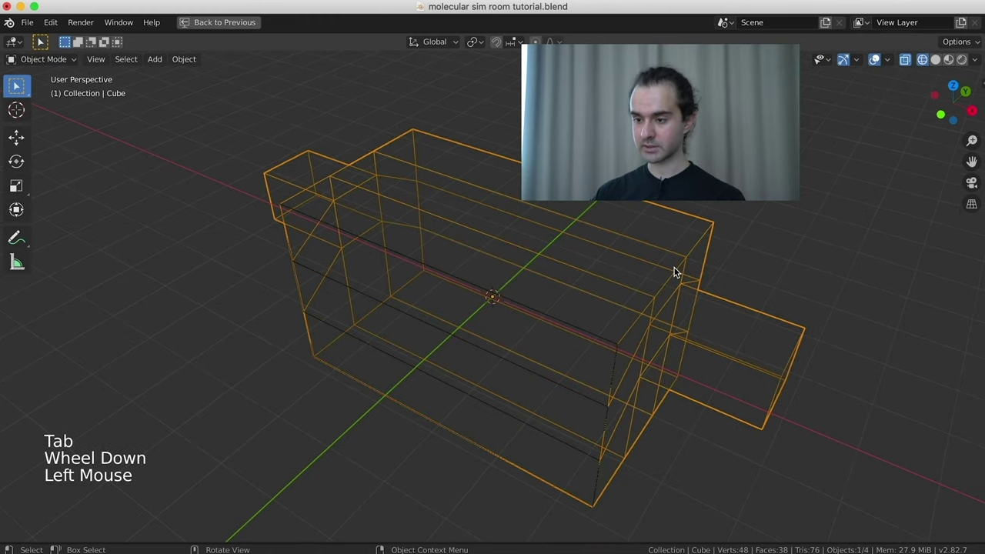
left_click(564, 325)
key("z")
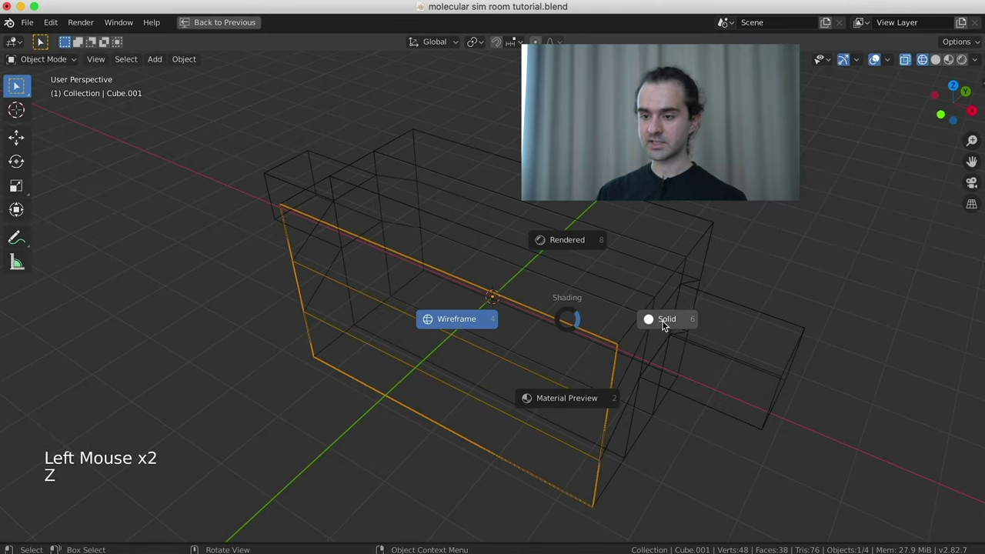
key("g")
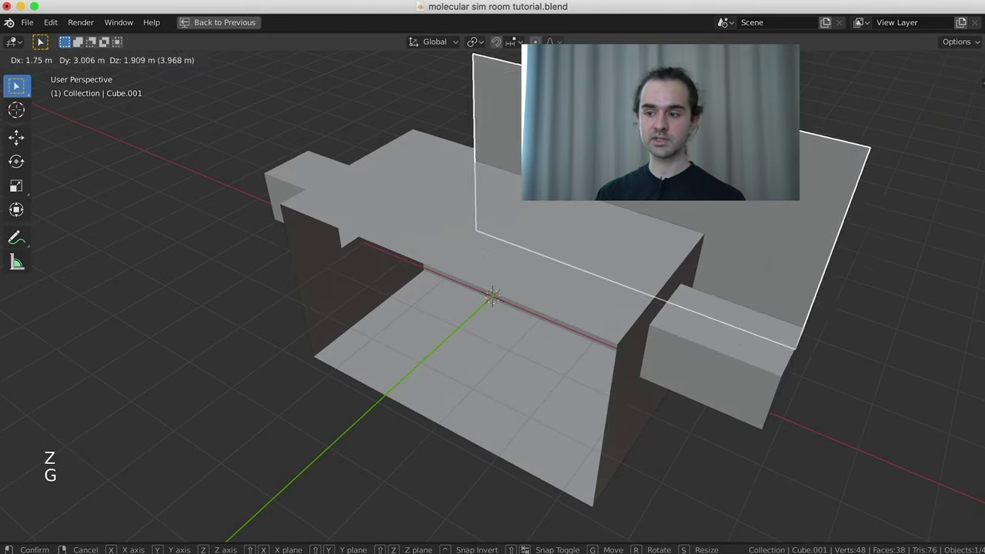
key("Escape")
key("ctrl+alt+space")
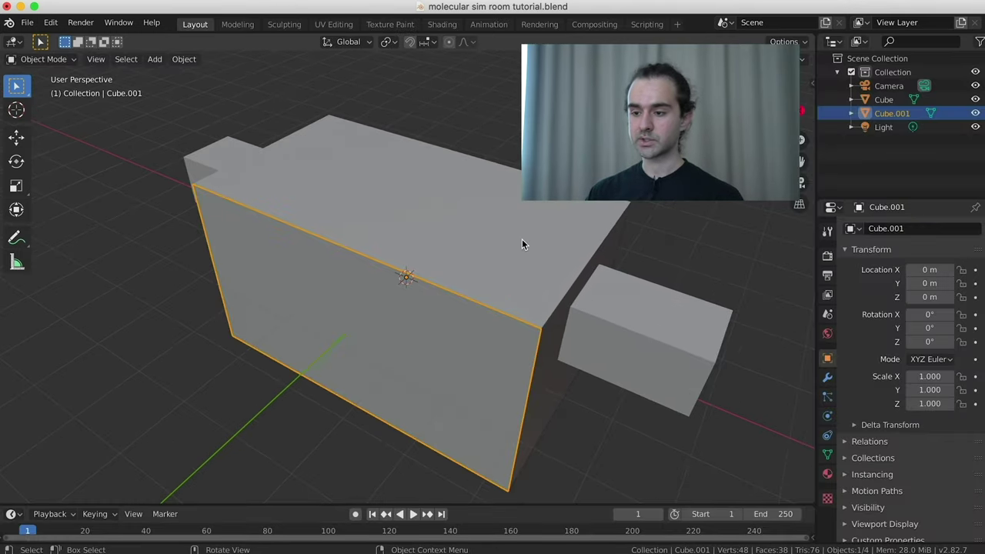
key("ctrl+space")
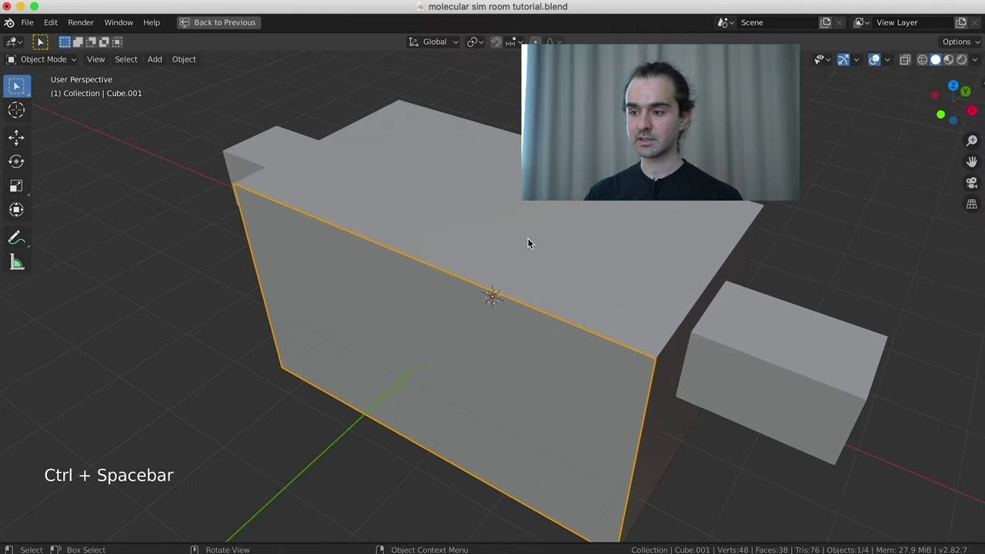
key("ctrl+space")
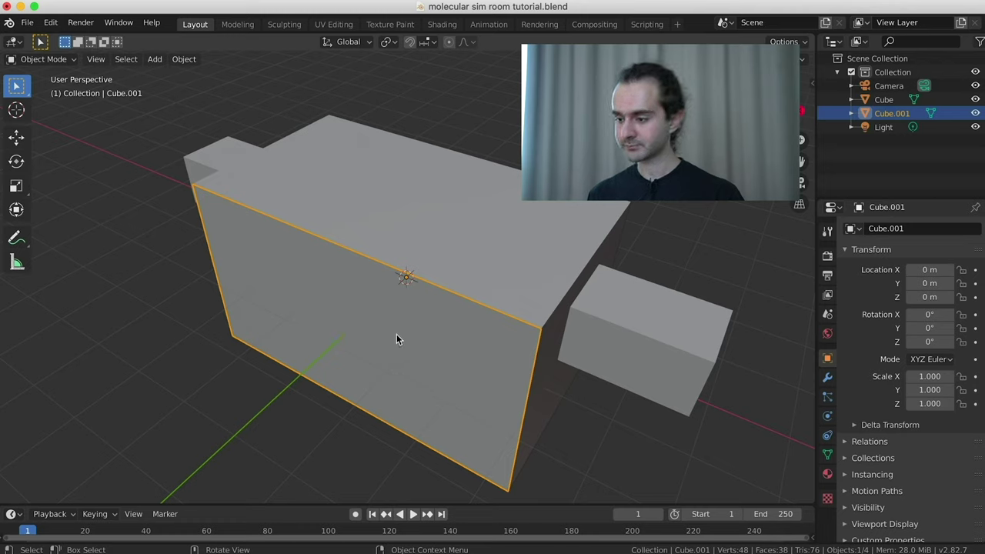
In the front wall's object visibility settings, turn off Show in Renders.
scroll(910, 405, "down", 11)
scroll(910, 411, "down", 8)
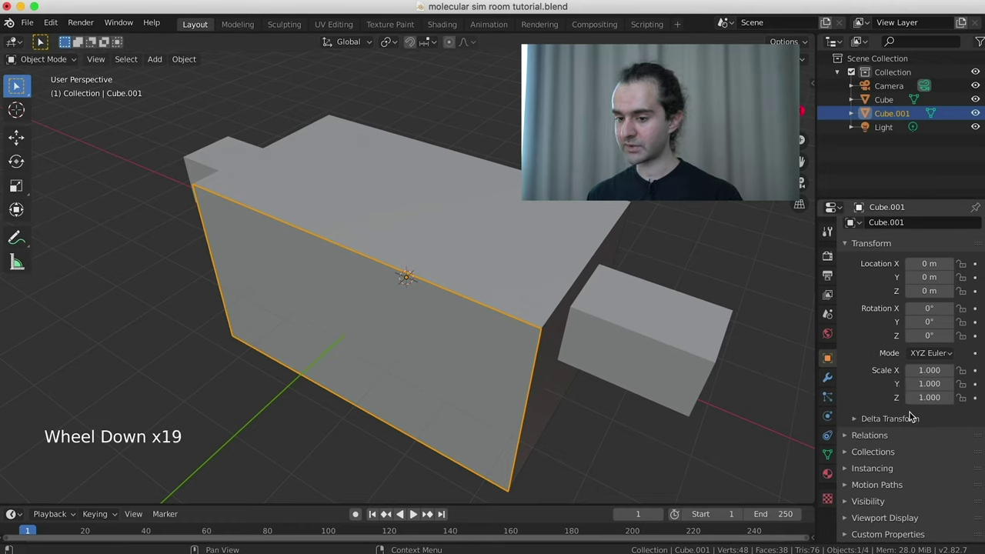
left_click(869, 501)
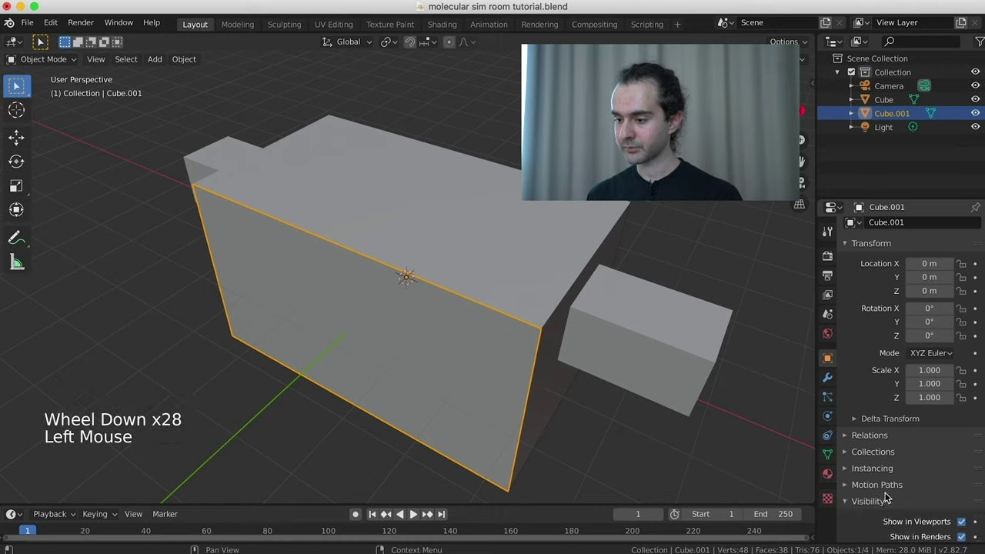
scroll(892, 496, "down", 6)
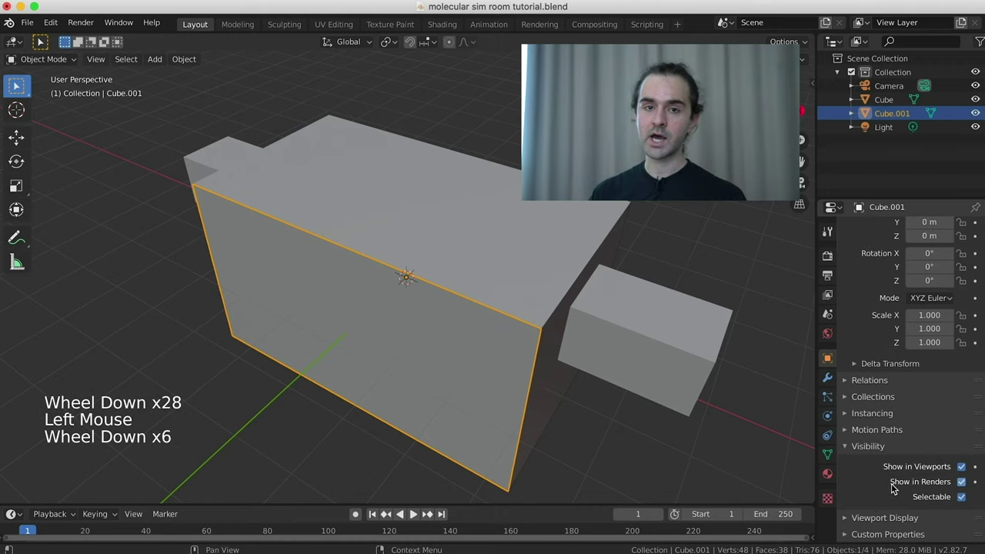
left_click(962, 483)
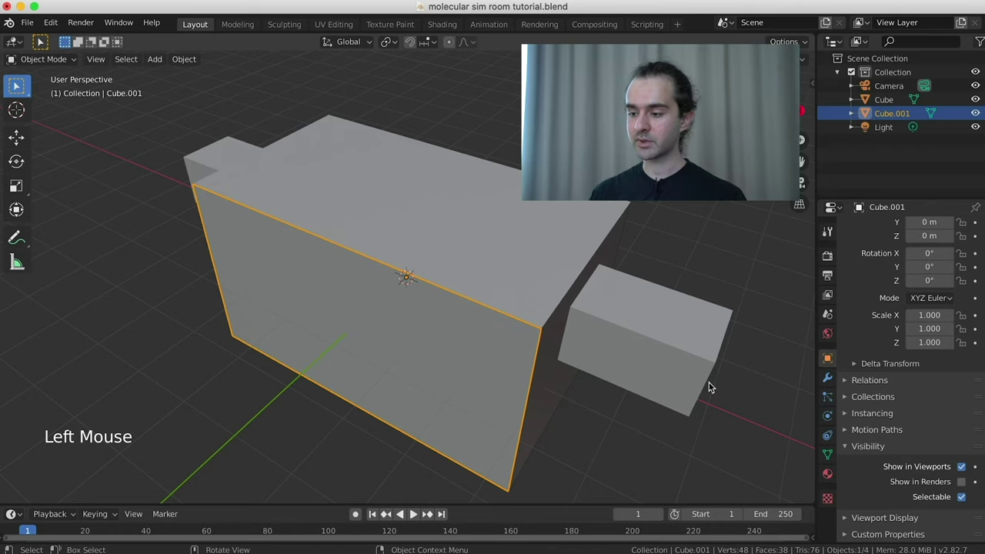
Set the front wall's viewport display to Wire so the room's interior can be seen.
scroll(707, 384, "down", 2)
left_click(885, 517)
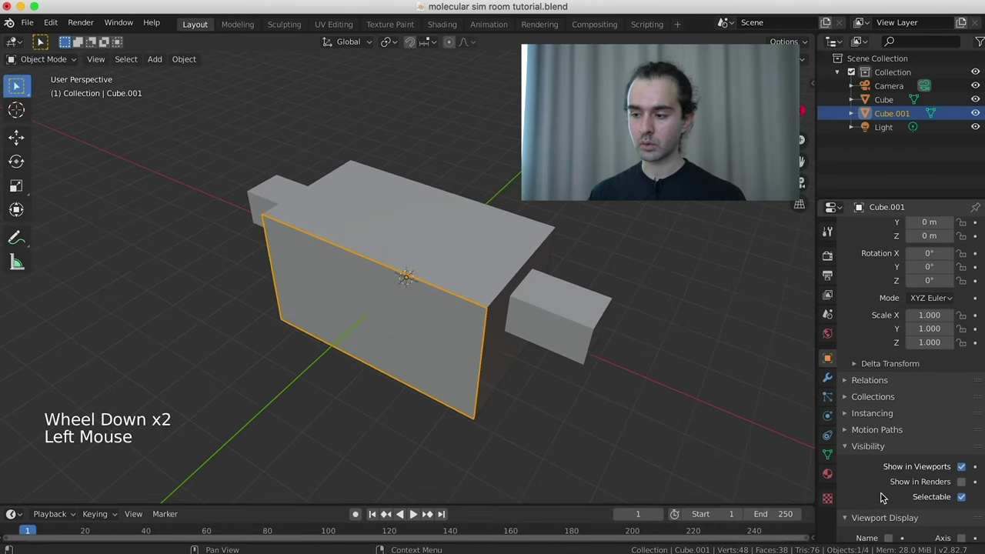
scroll(880, 486, "down", 9)
left_click(937, 484)
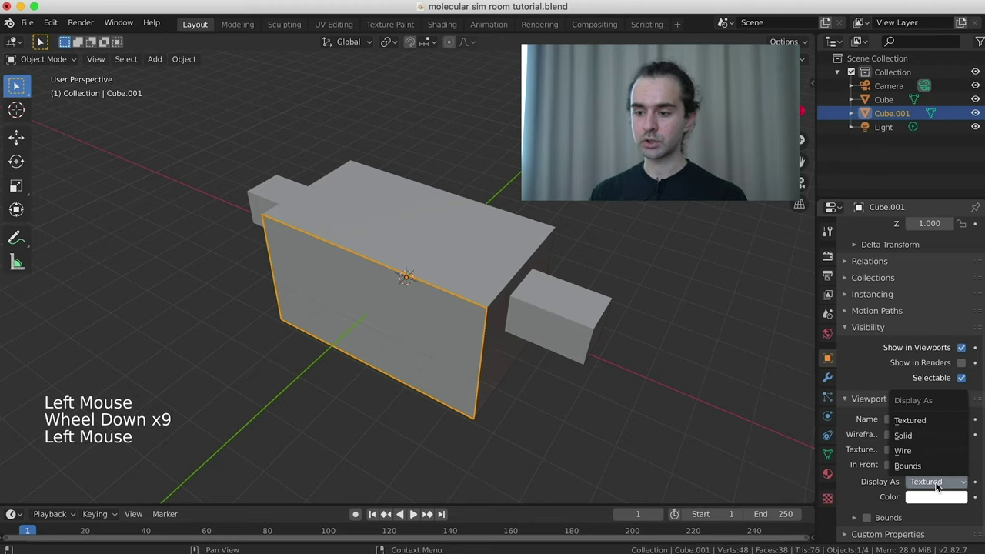
left_click(925, 454)
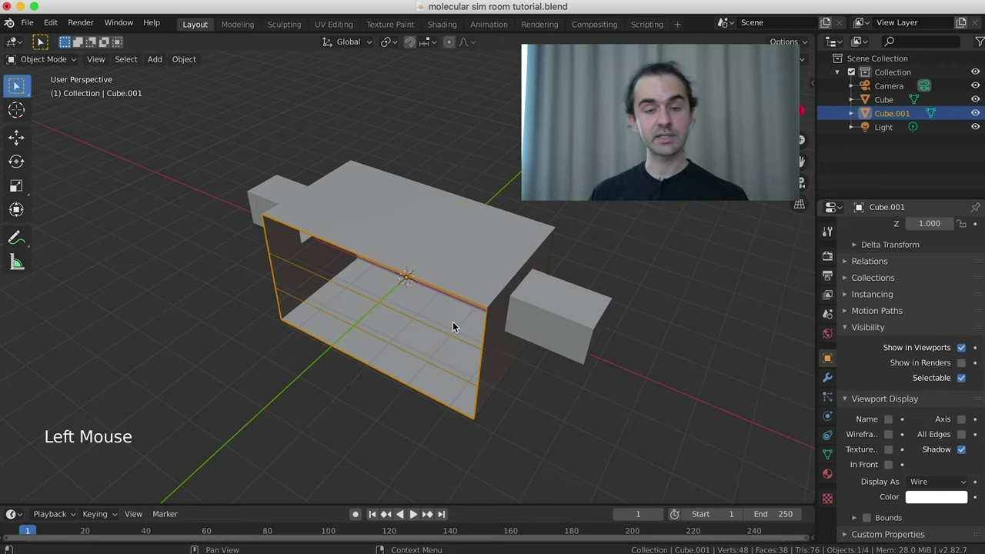
middle_click_drag(455, 325, 419, 266)
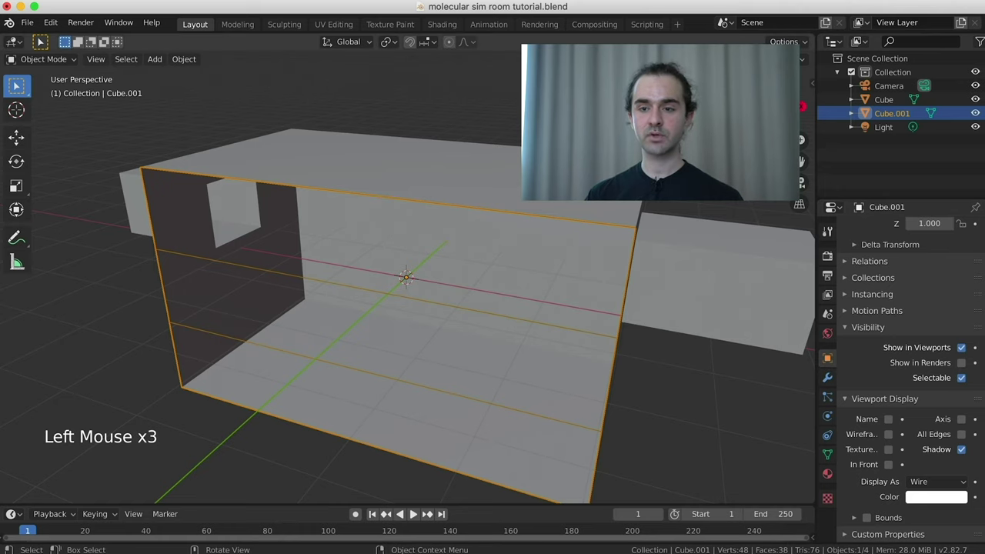
Enable Collision physics on the wireframe front wall and set its particle Damping to 0.8.
left_click(506, 245)
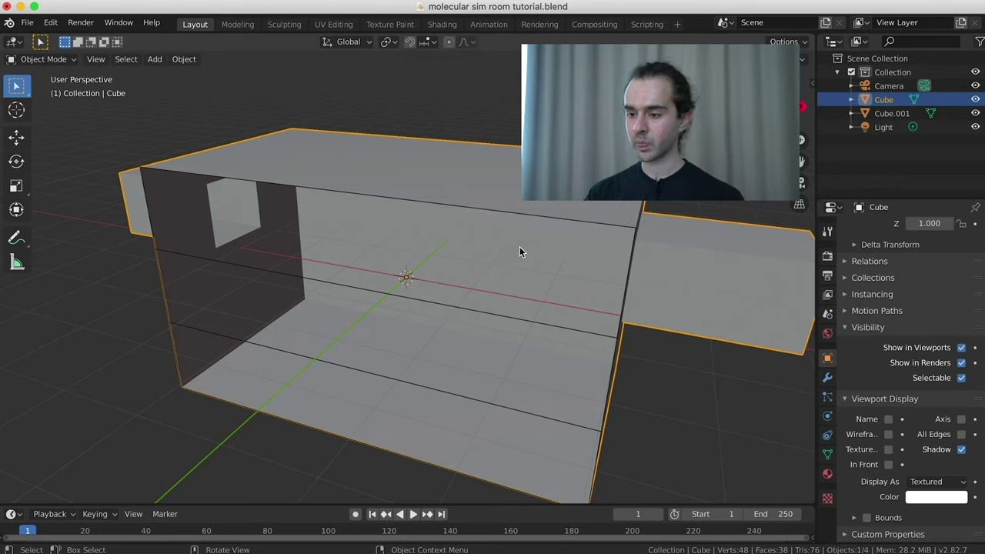
left_click(508, 312)
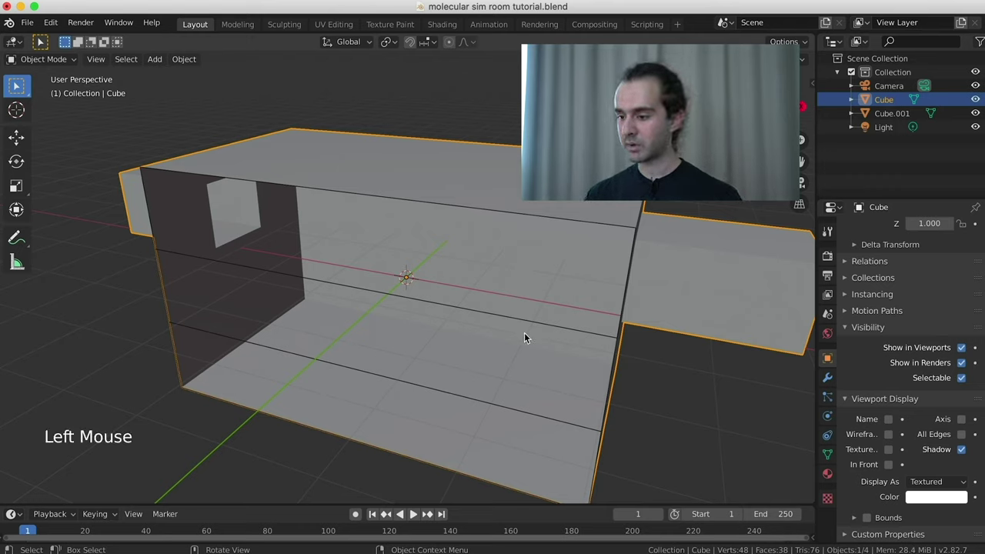
left_click(589, 330)
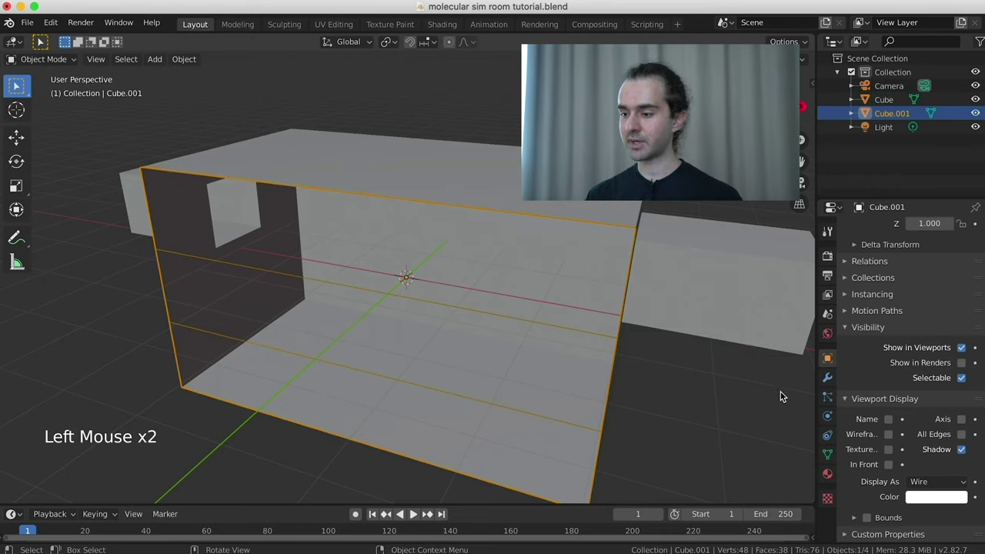
left_click(827, 416)
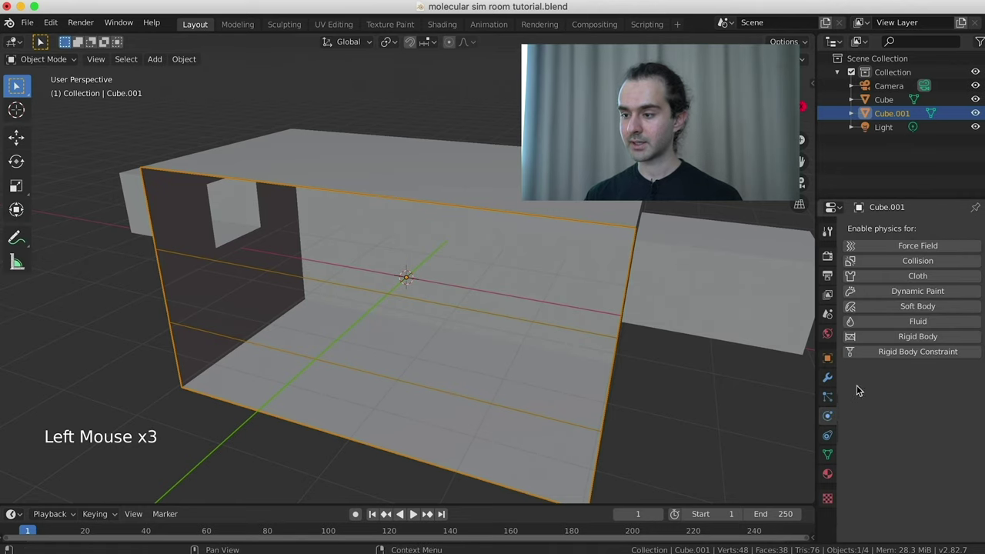
left_click(881, 260)
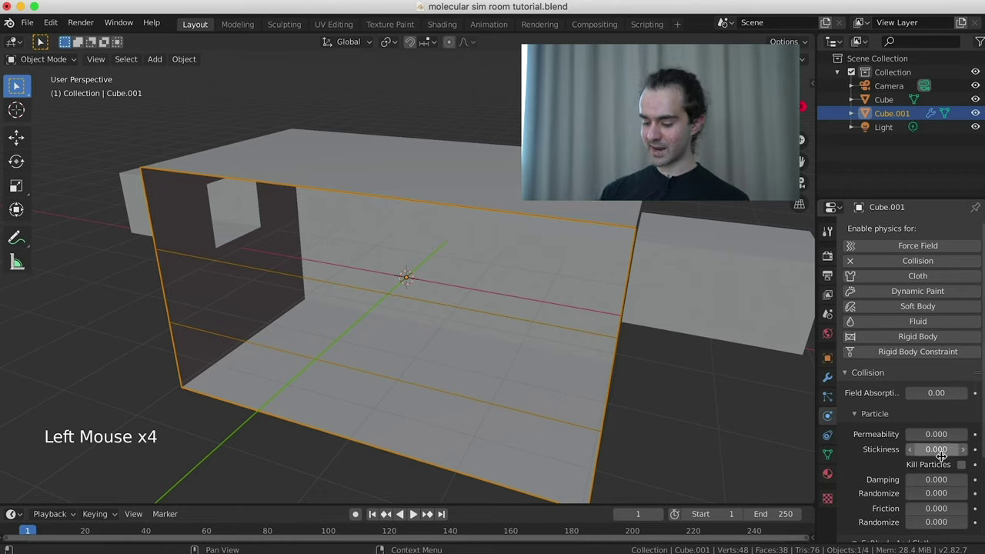
left_click(937, 478)
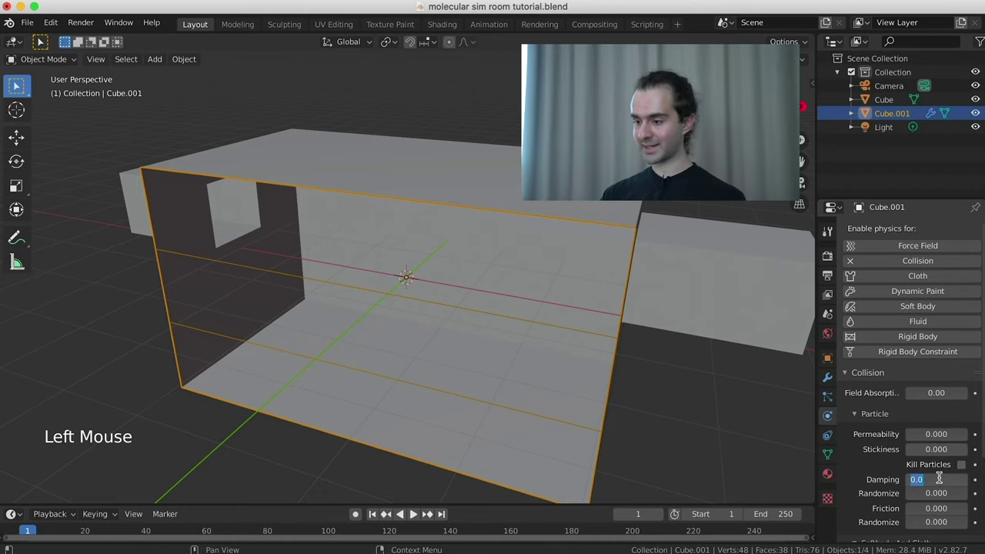
type("0.8")
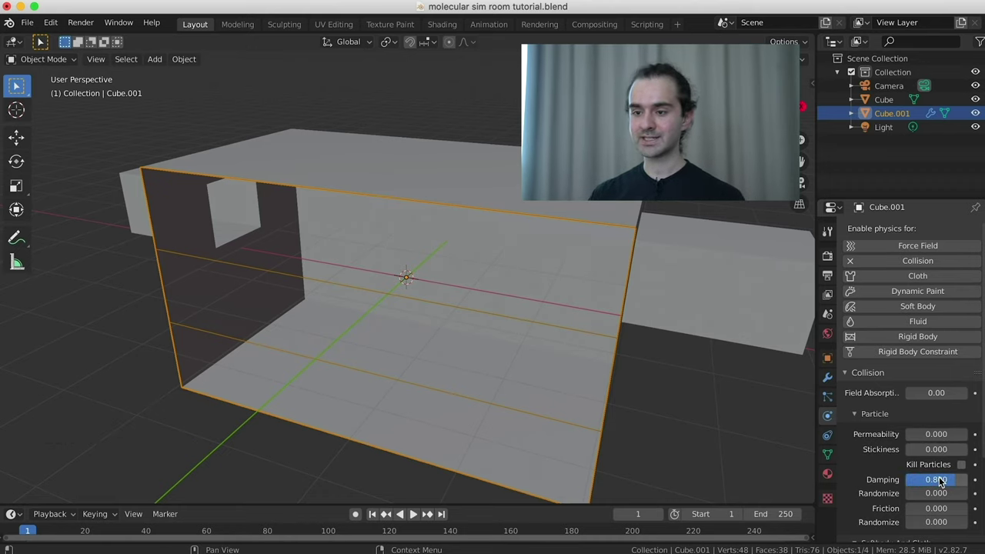
Select the main room object, enable Collision physics on it and set its particle Damping to 0.8.
left_click(677, 269)
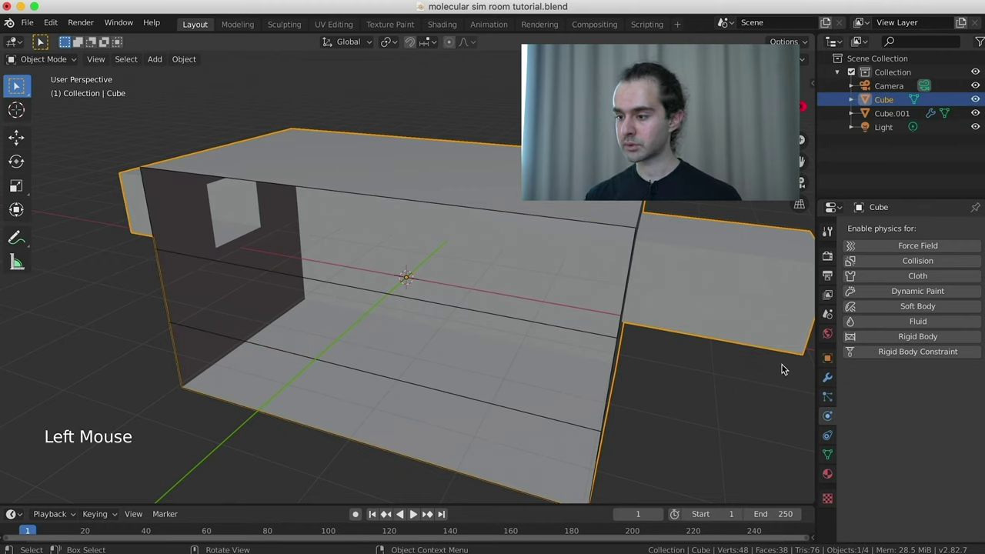
left_click(876, 267)
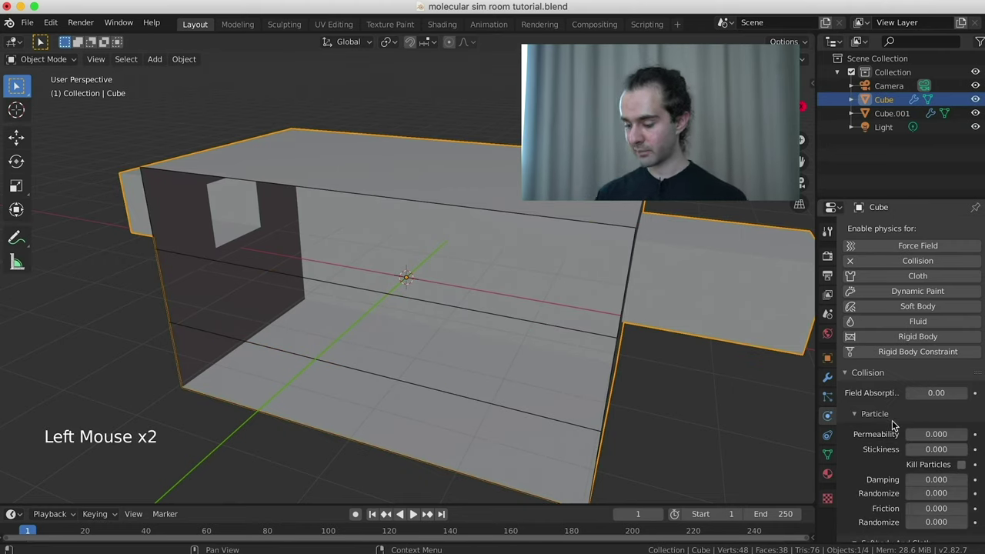
left_click(937, 479)
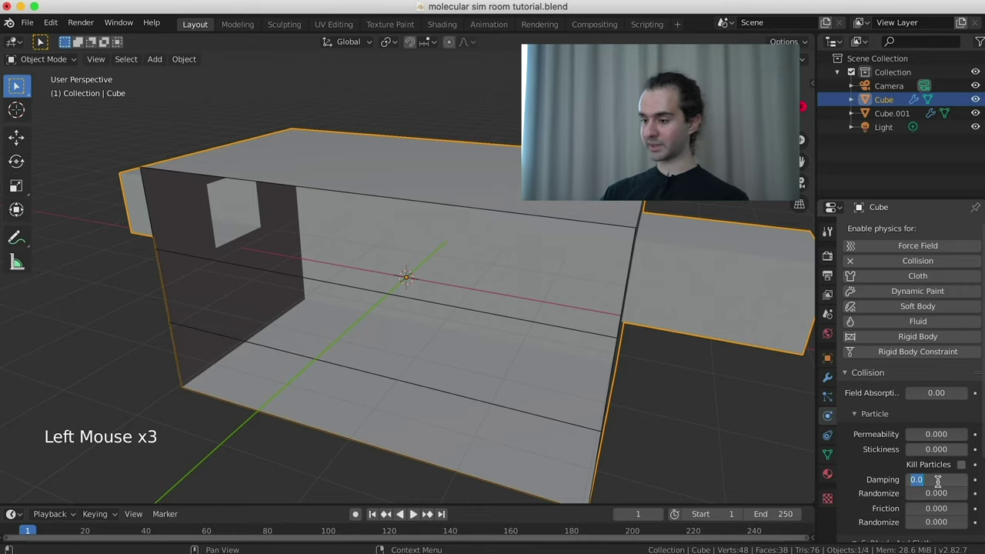
type("0.8")
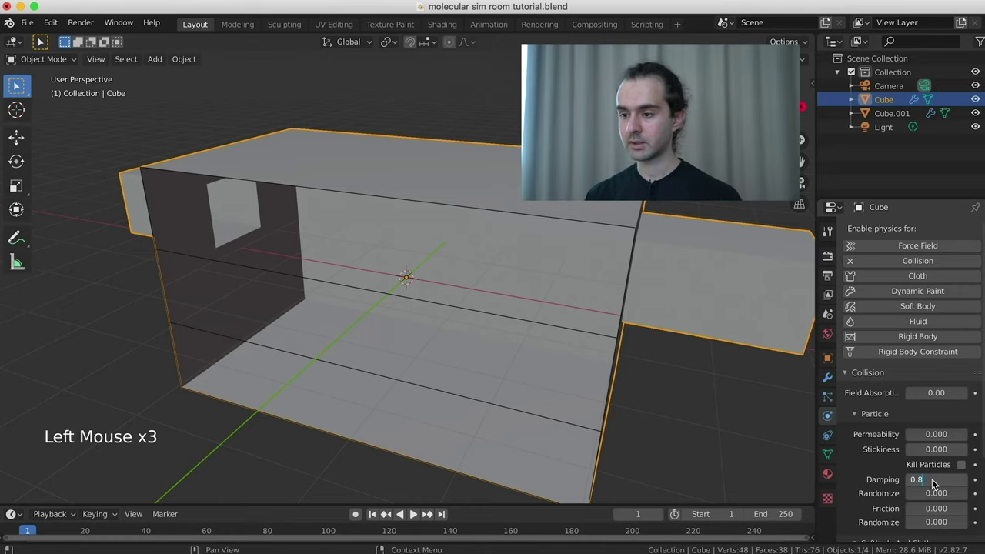
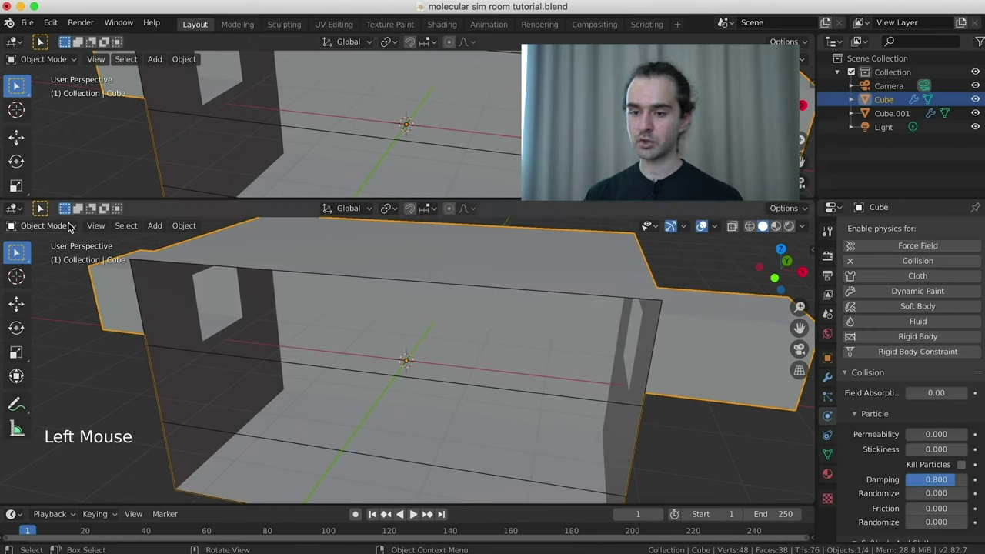
Switch the upper of the two viewports to the Shader Editor.
left_click(12, 51)
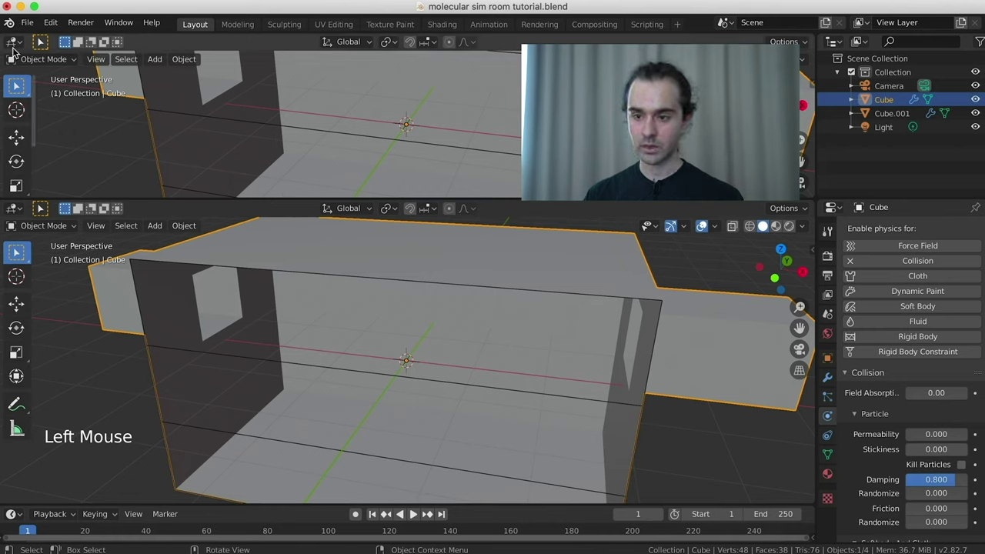
left_click(13, 46)
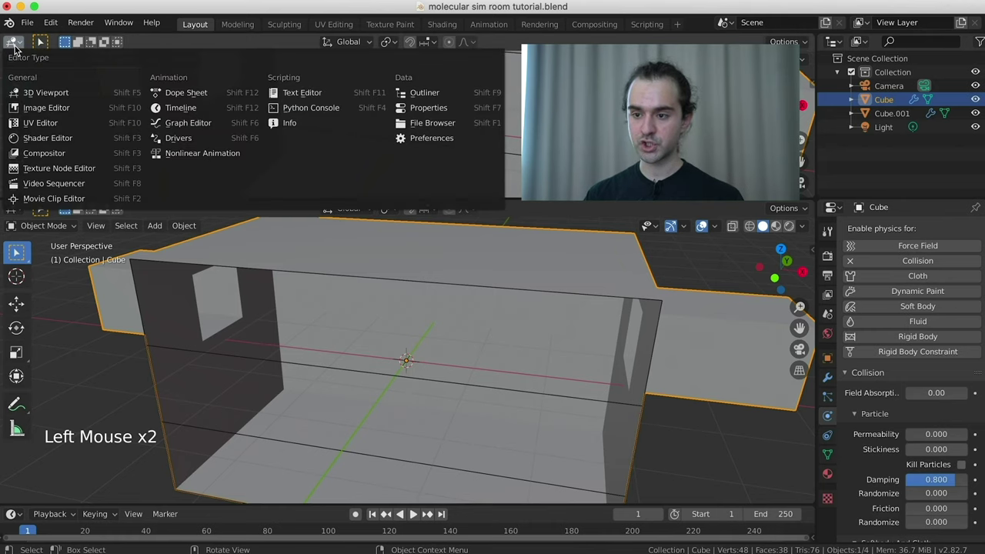
left_click(46, 138)
scroll(342, 60, "up", 12)
Rename the room's material to Grid.
left_click(389, 42)
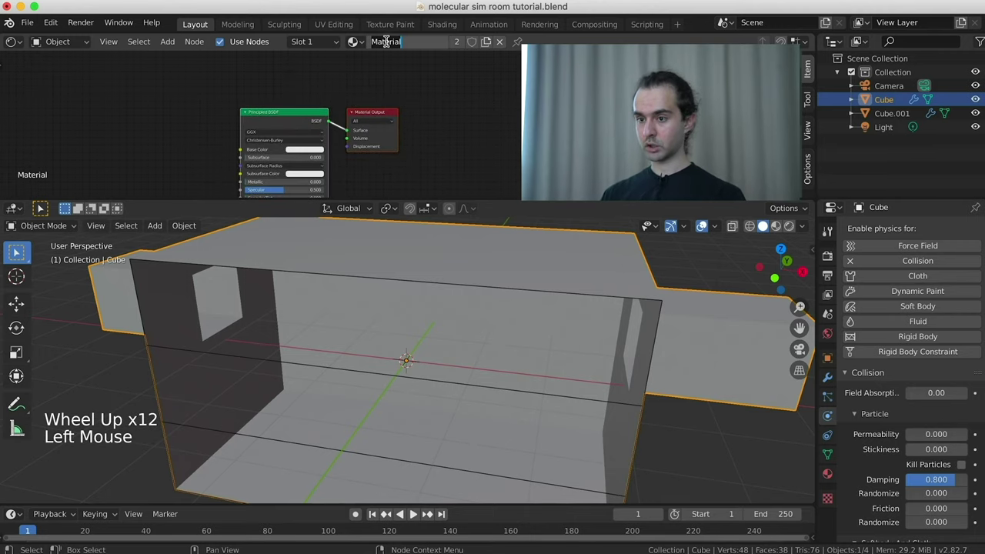
type("Gri")
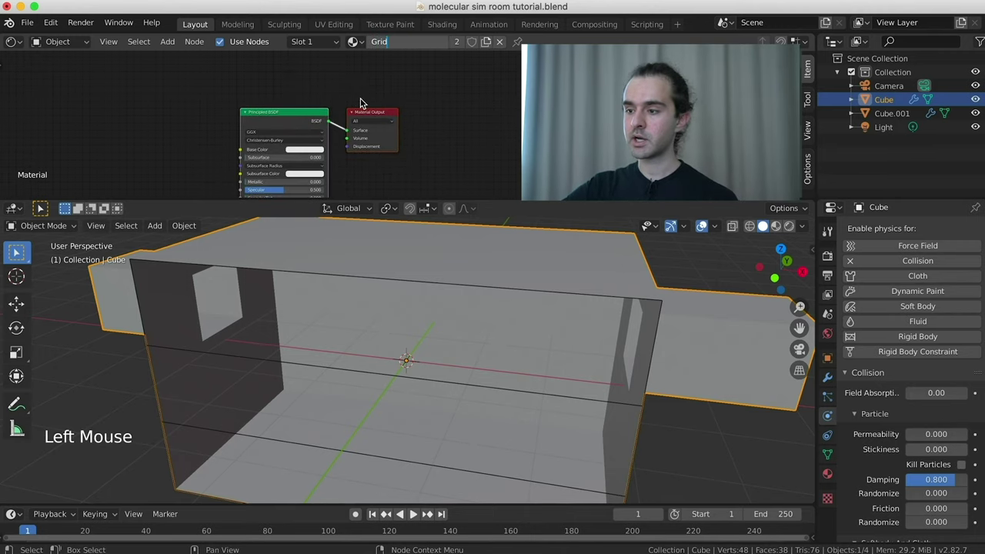
type("d")
key("Return")
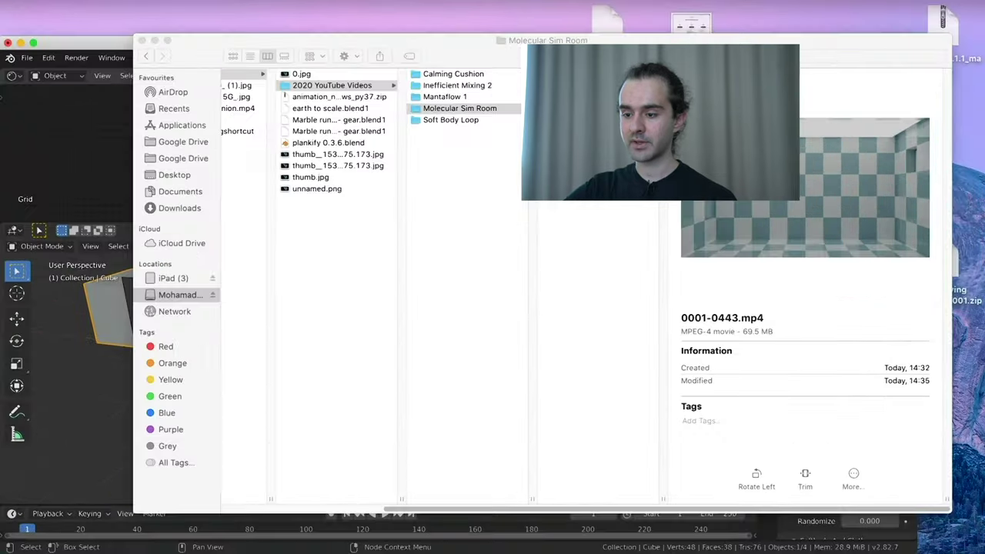
Maximize the Shader Editor and delete the Principled BSDF node from the Grid material.
key("ctrl+space")
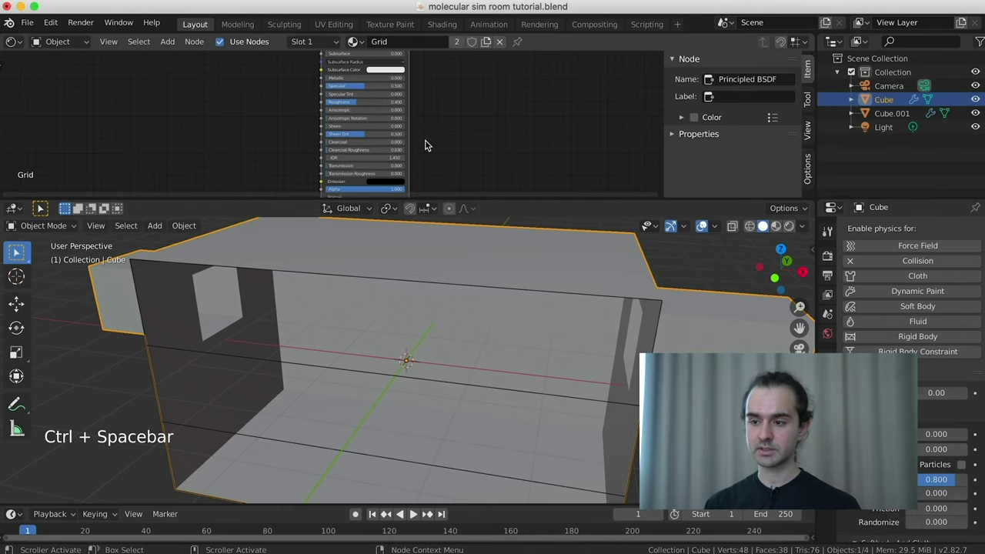
key("ctrl+space")
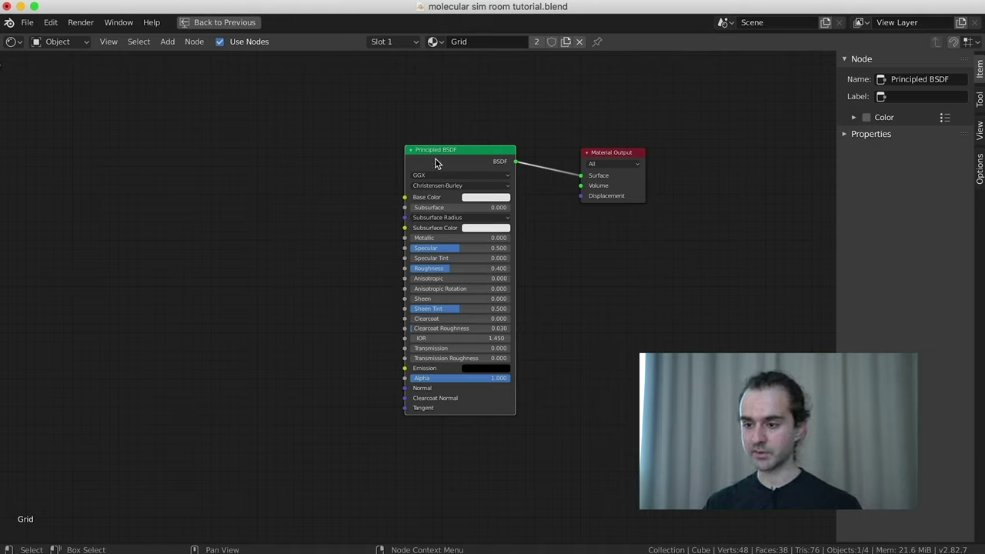
key("x")
Add a Diffuse BSDF node and place a Glossy BSDF node beneath it in the Grid material.
key("shift+a")
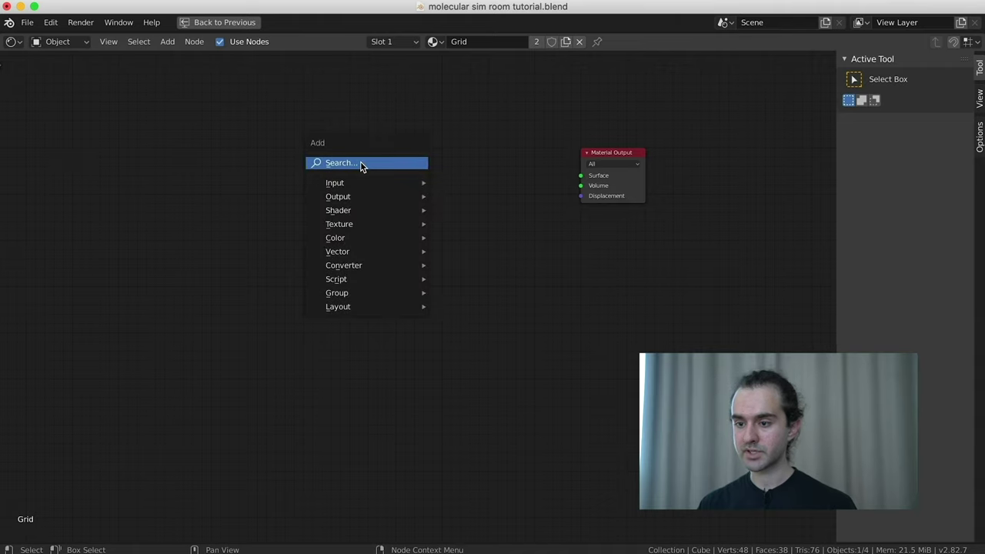
mouse_move(395, 206)
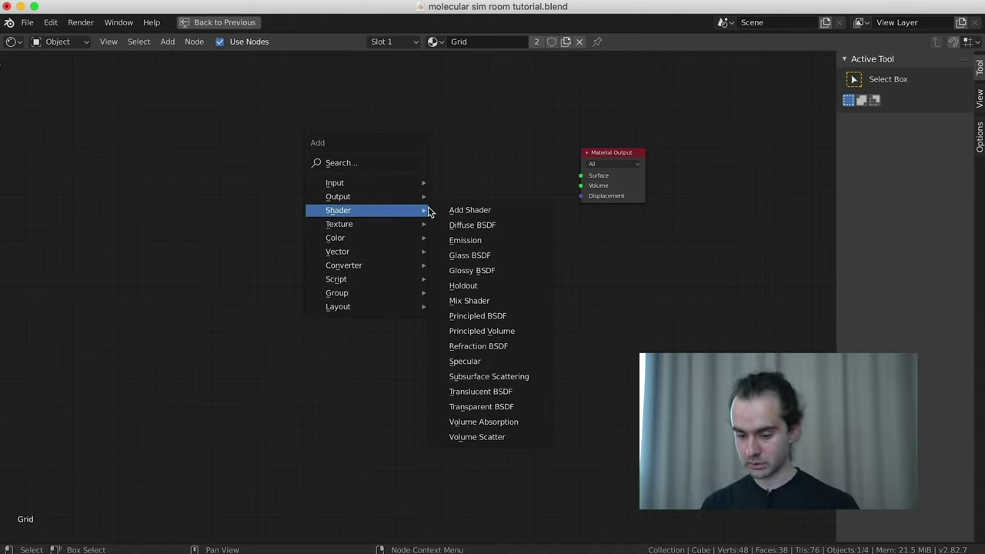
left_click(493, 226)
left_click(393, 182)
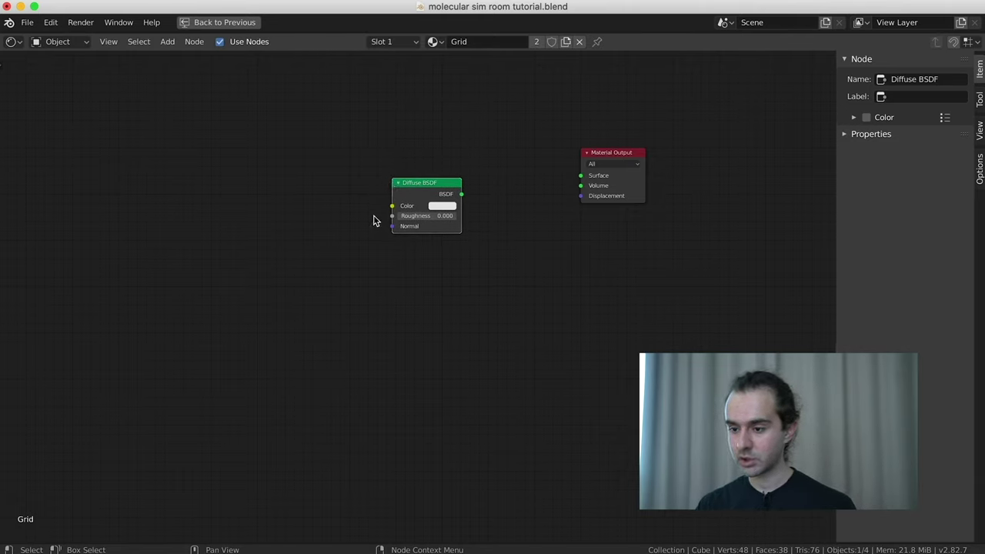
key("shift+a")
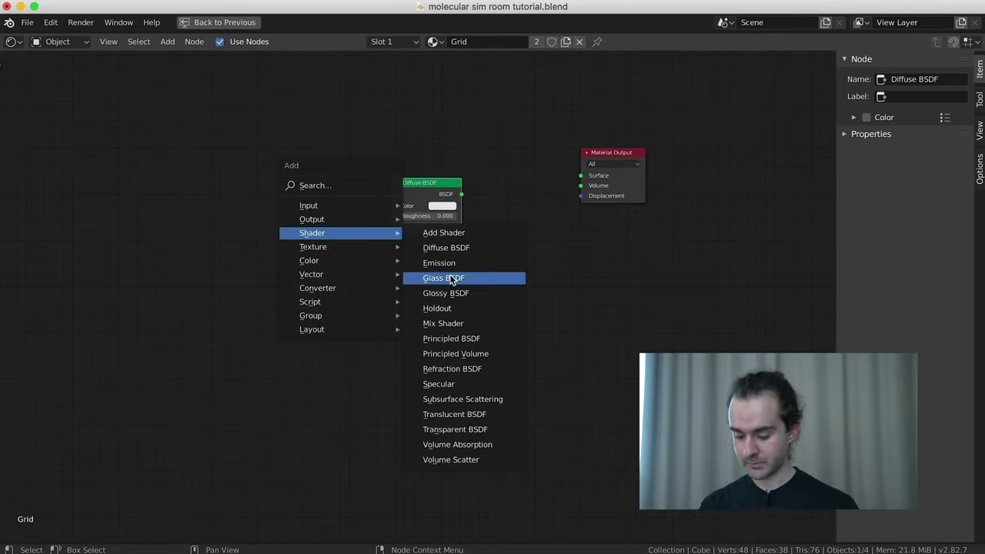
left_click(454, 293)
left_click(391, 264)
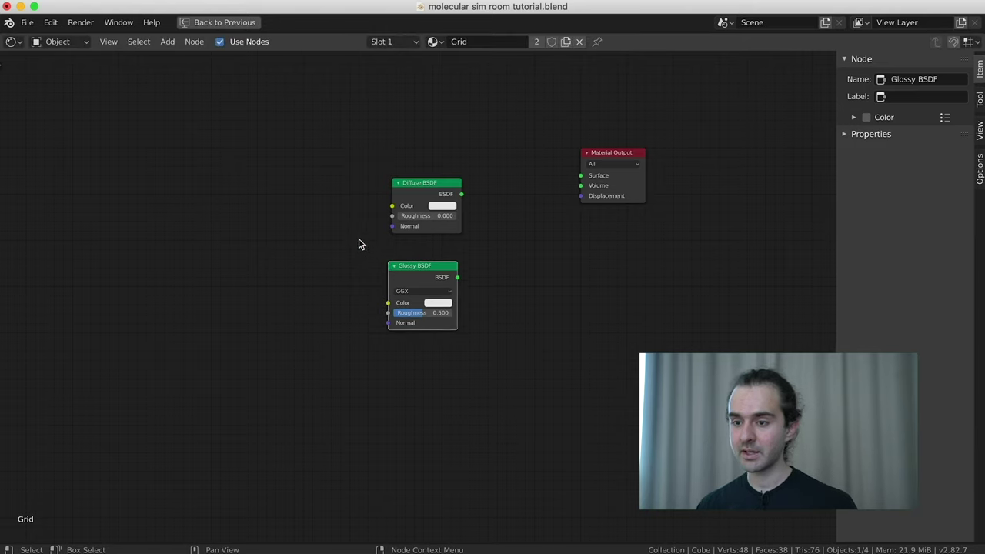
Add a Fresnel node above the Diffuse BSDF node in the Grid material.
key("shift+a")
mouse_move(260, 90)
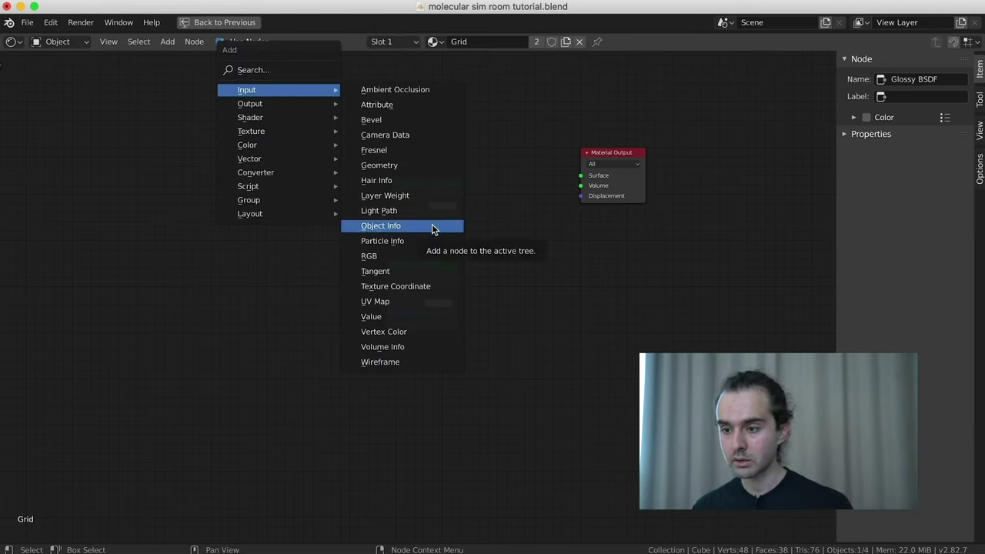
left_click(408, 151)
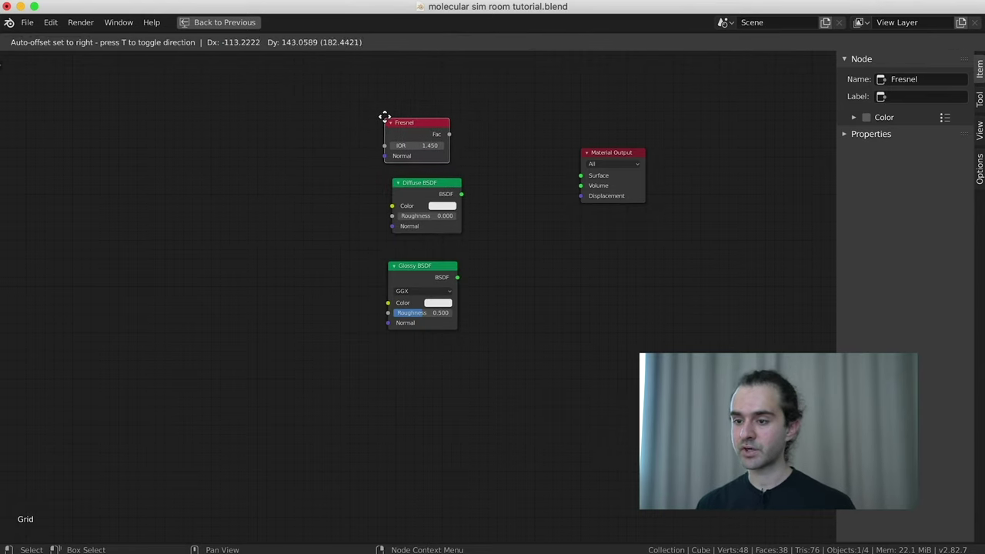
left_click(385, 117)
Add a Mix Shader node beside the BSDF nodes and move the Material Output farther away to make room.
key("shift+a")
mouse_move(388, 144)
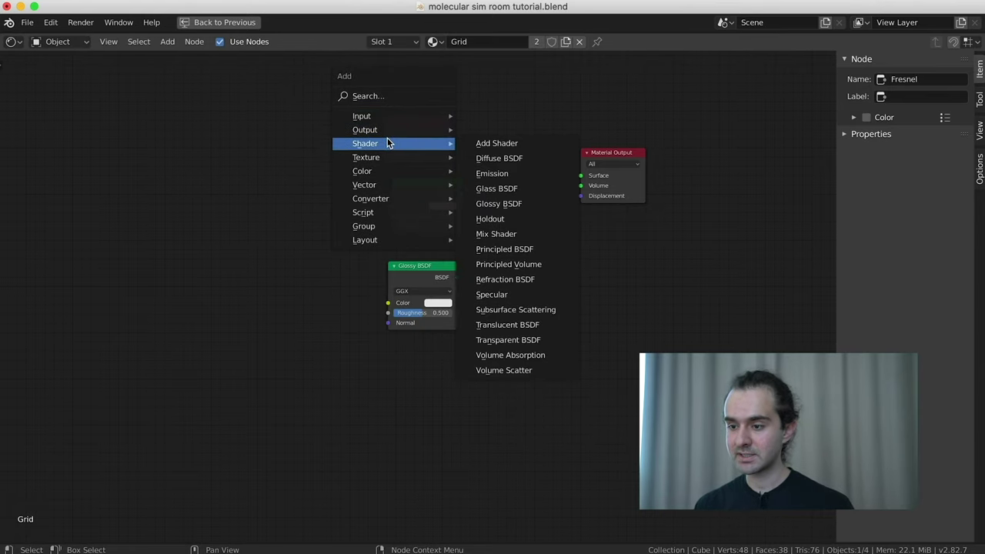
left_click(542, 234)
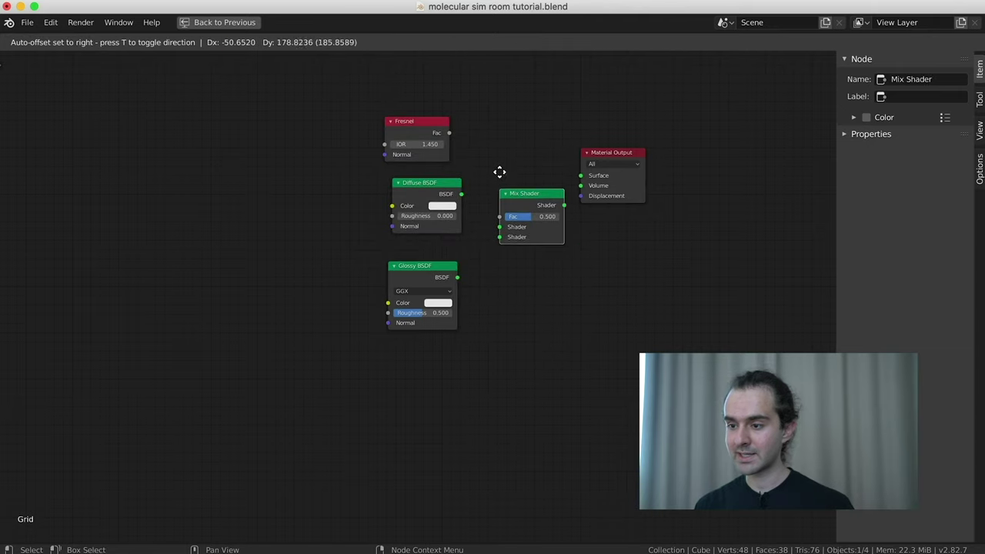
left_click(510, 165)
left_click_drag(598, 156, 685, 165)
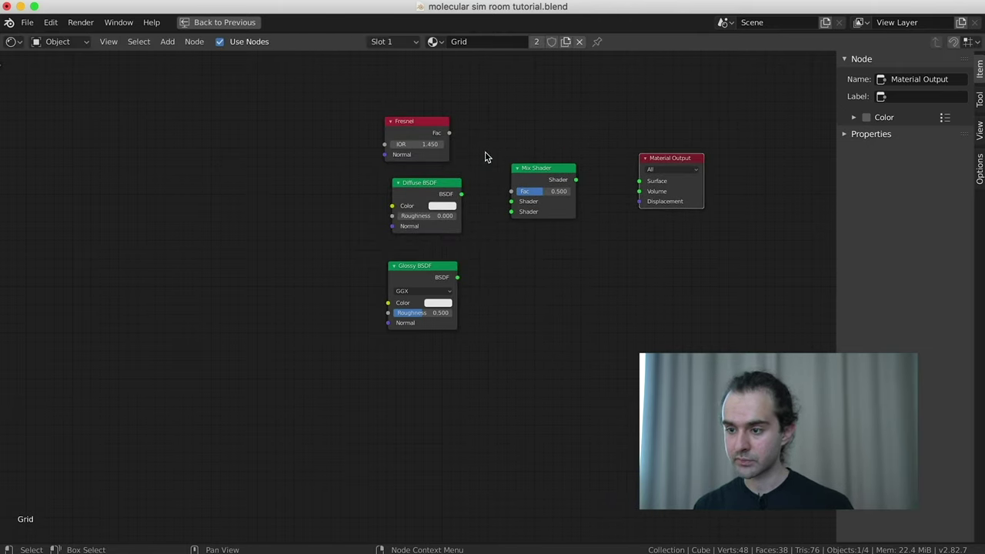
Link Fresnel to the Mix Shader's Fac, Diffuse and Glossy to its two Shader inputs, and its output to the Material Output's Surface.
left_click_drag(449, 133, 511, 200)
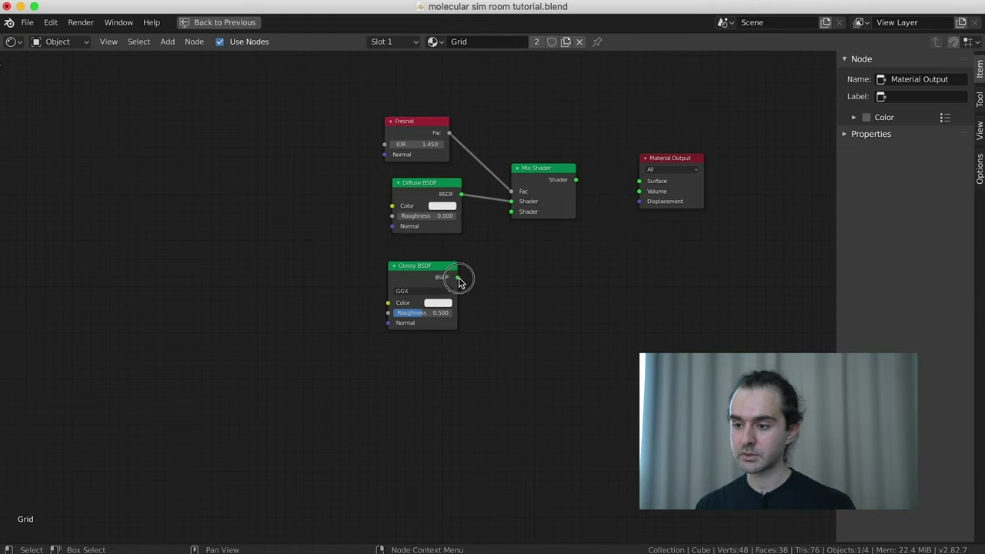
left_click_drag(458, 278, 512, 212)
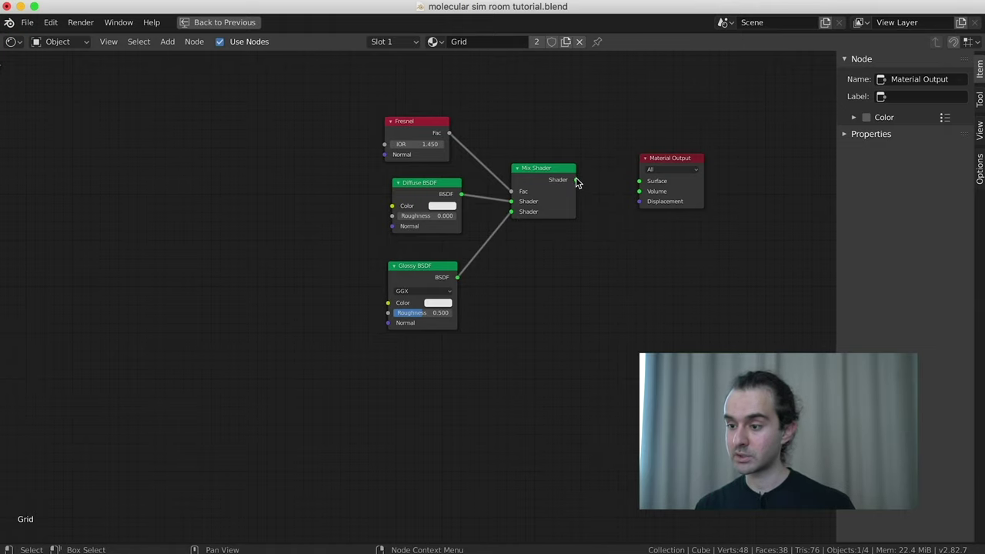
left_click_drag(577, 182, 639, 181)
Set the Glossy BSDF color to pure white with a value of 1.000 and its roughness to 0.05.
middle_click_drag(389, 209, 430, 235, "shift")
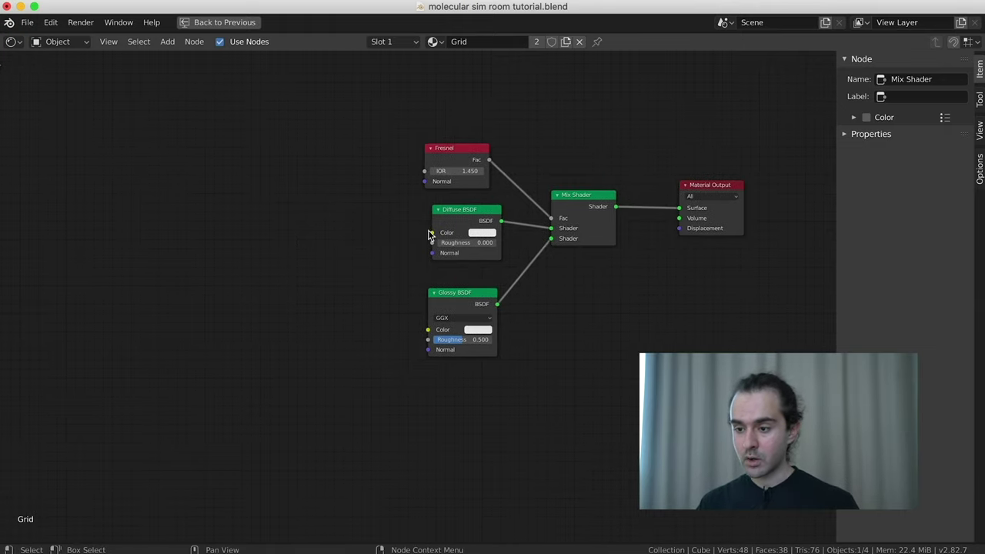
scroll(307, 258, "up", 1)
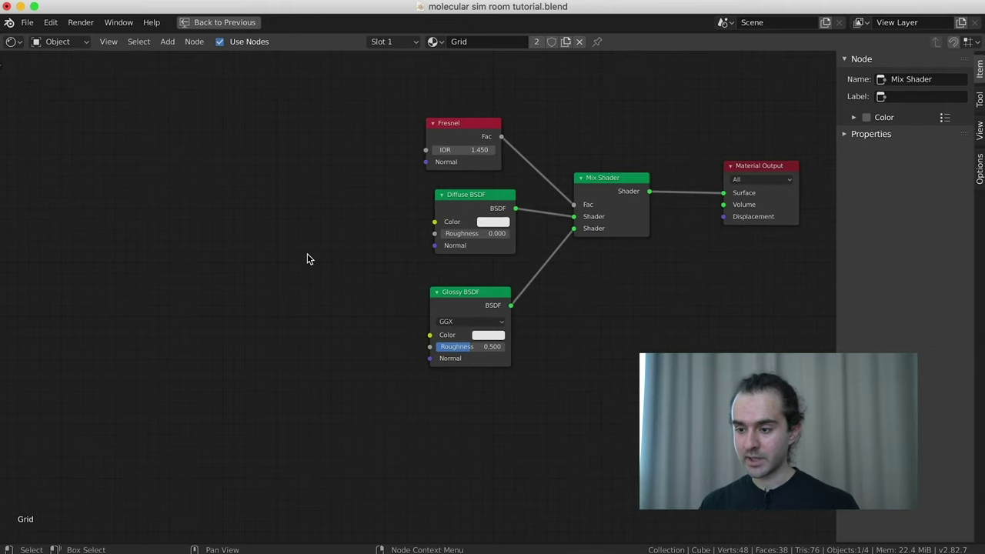
left_click(454, 296)
left_click(484, 335)
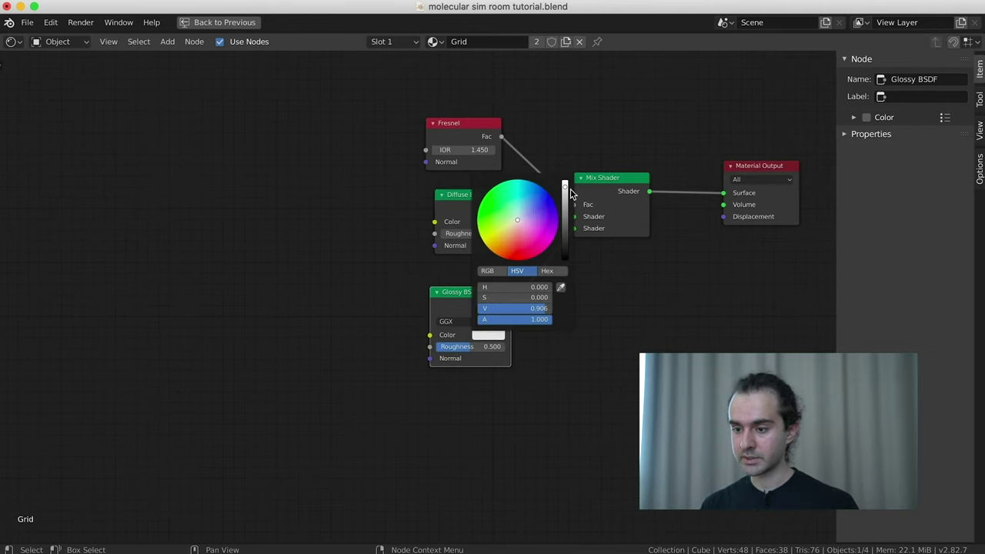
left_click_drag(514, 308, 551, 308)
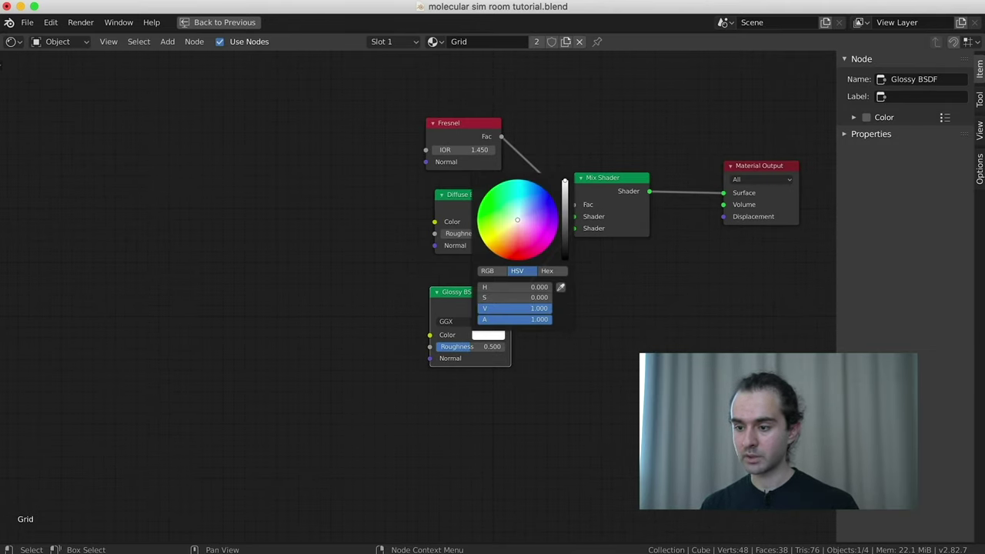
left_click_drag(469, 346, 437, 350)
left_click(483, 346)
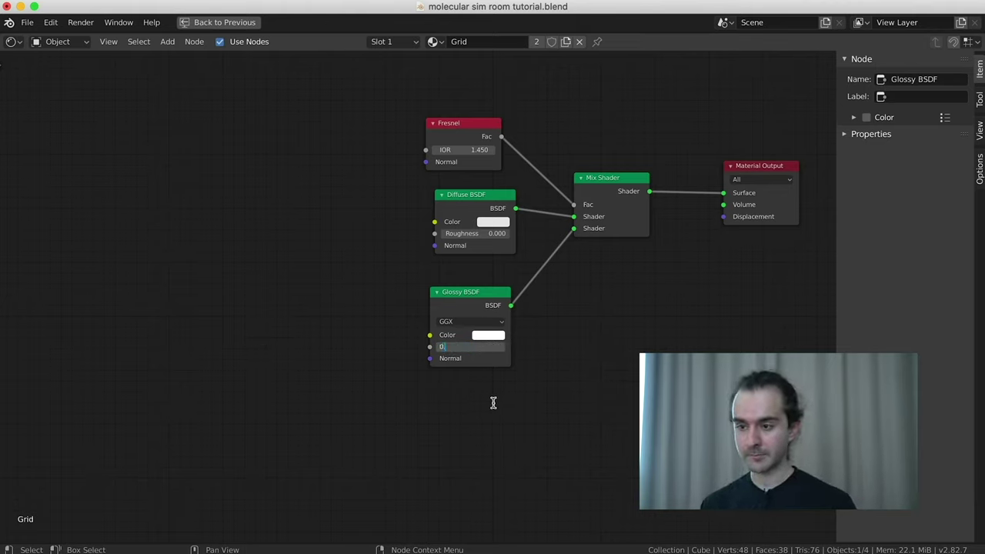
type("0.05")
key("Return")
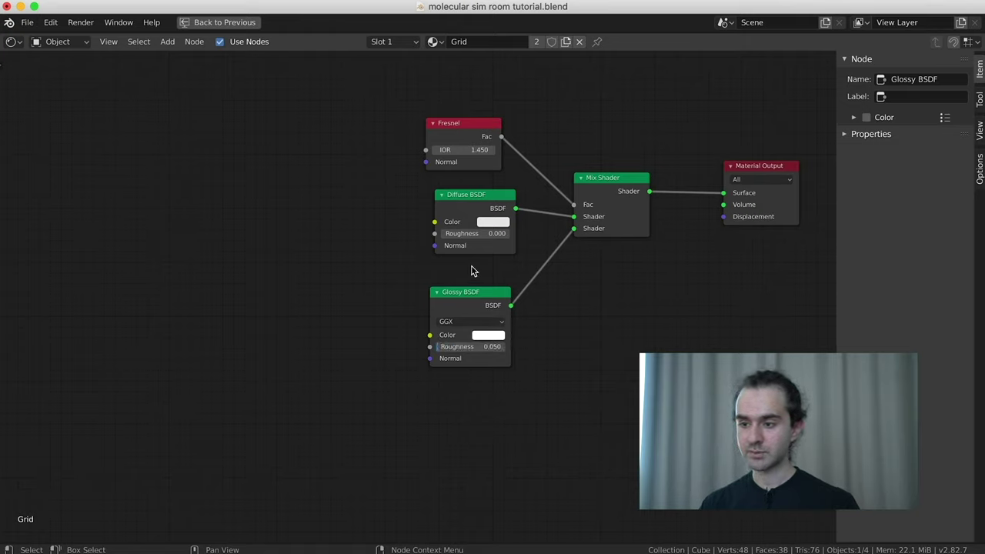
Set the Diffuse BSDF color to a darker teal.
left_click(499, 221)
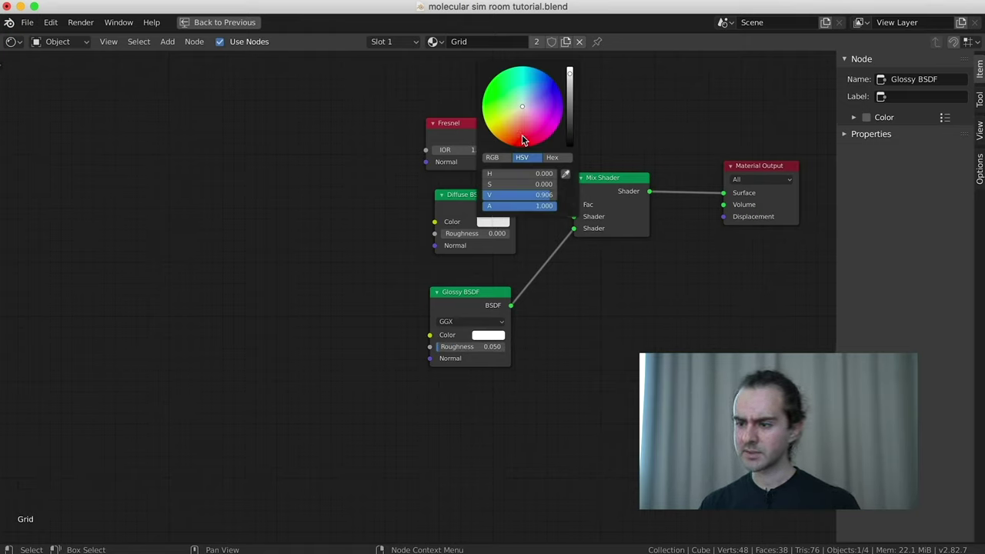
left_click(522, 95)
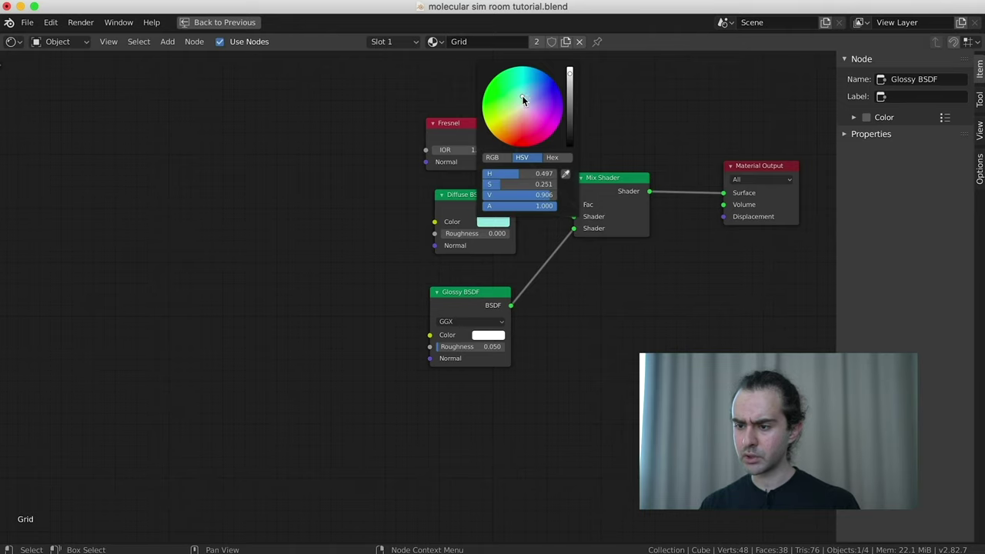
left_click_drag(569, 103, 569, 90)
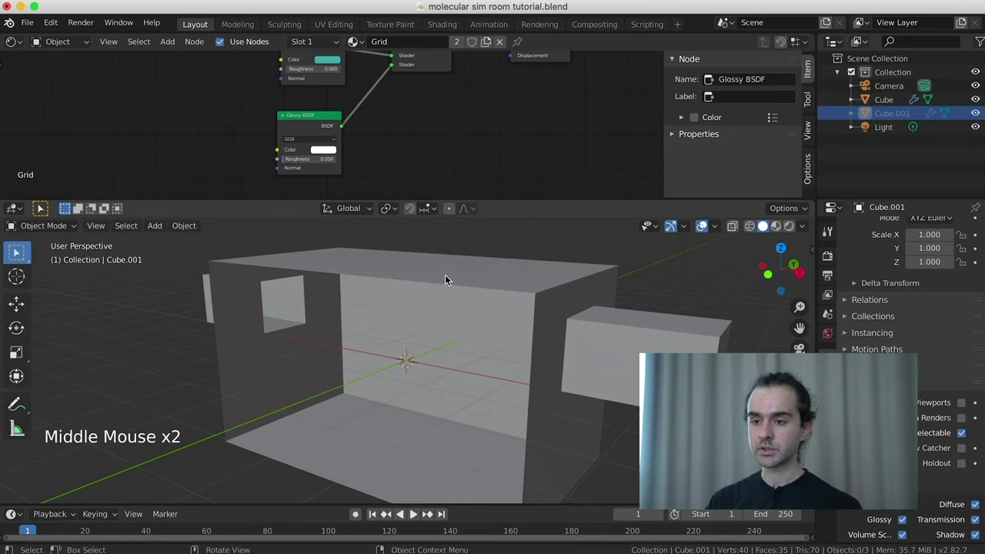
Return from the maximized Shader Editor to the full layout and save the file.
key("ctrl+space")
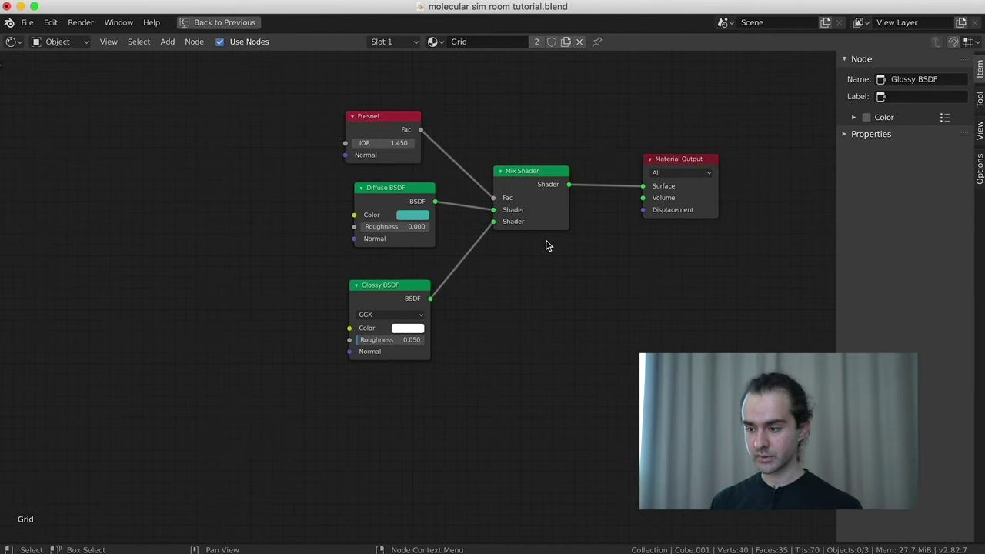
key("ctrl+space")
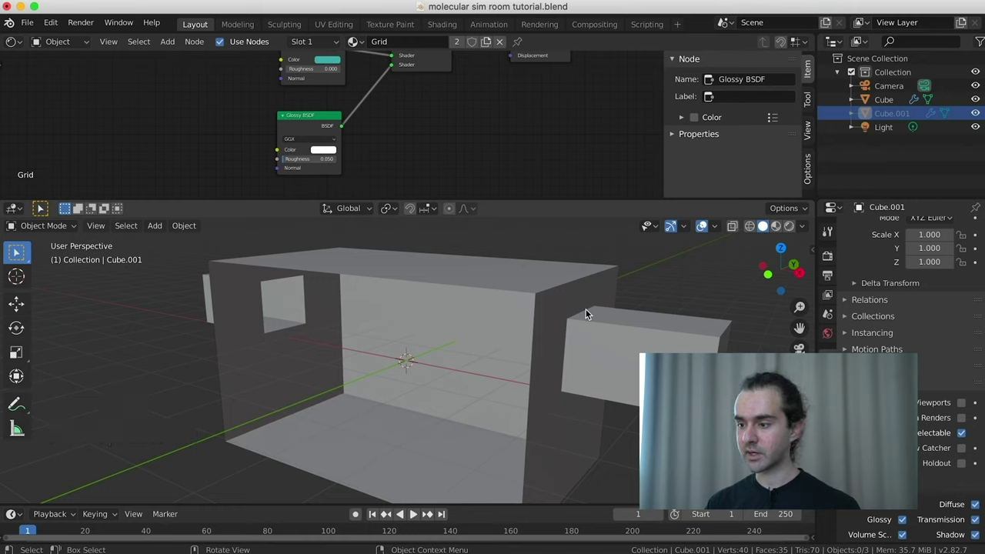
key("ctrl")
key("ctrl+s")
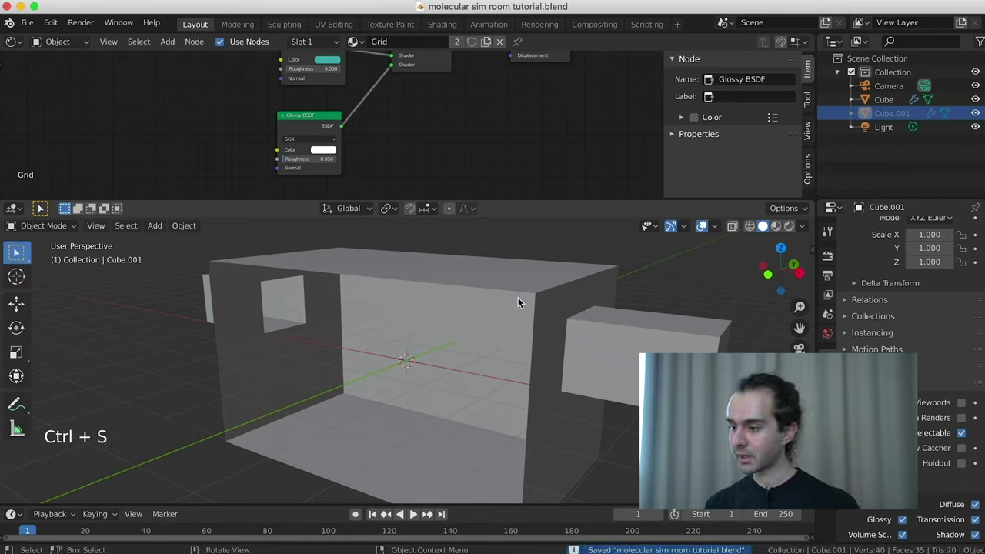
Show the front wall in the viewport again and switch the 3D view to rendered shading with Cycles.
left_click(828, 255)
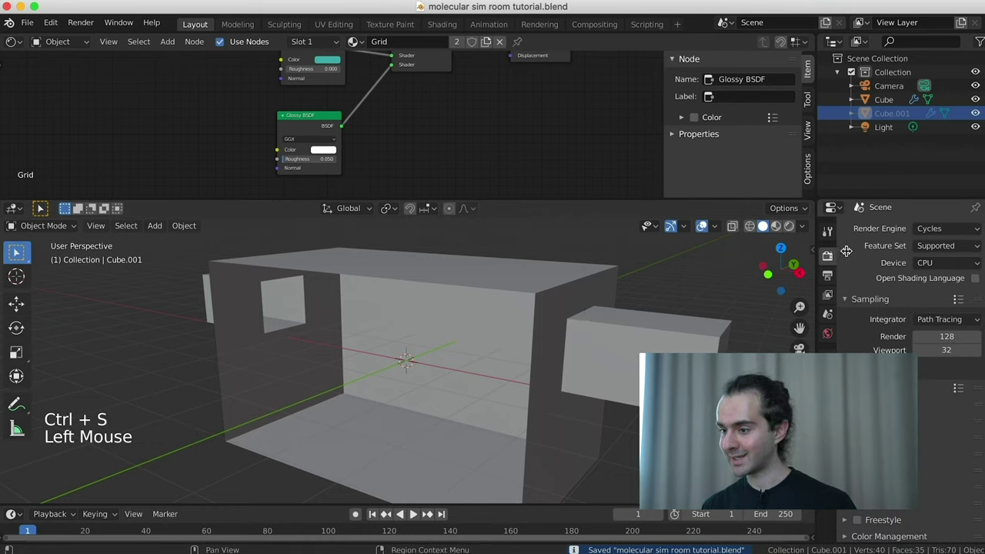
left_click(939, 229)
left_click(827, 296)
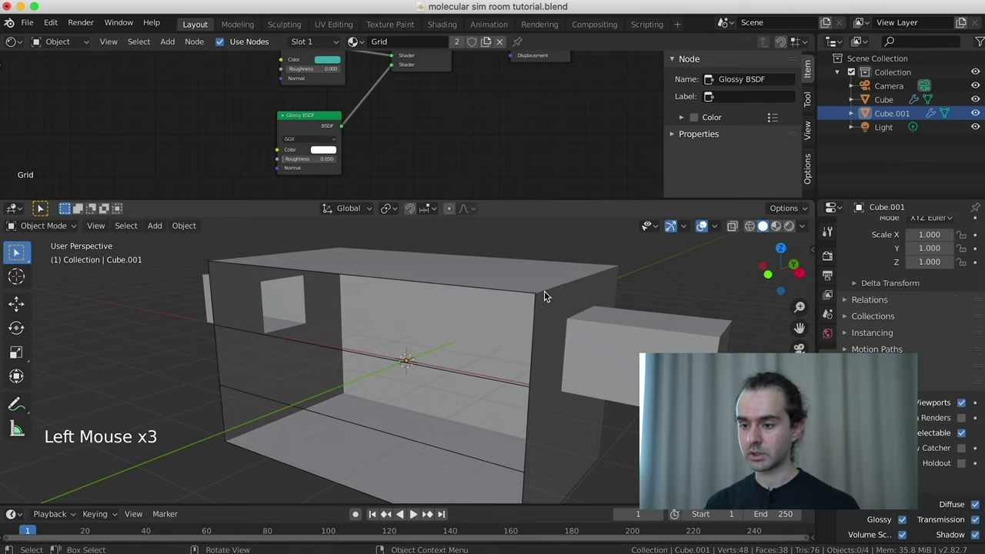
key("z")
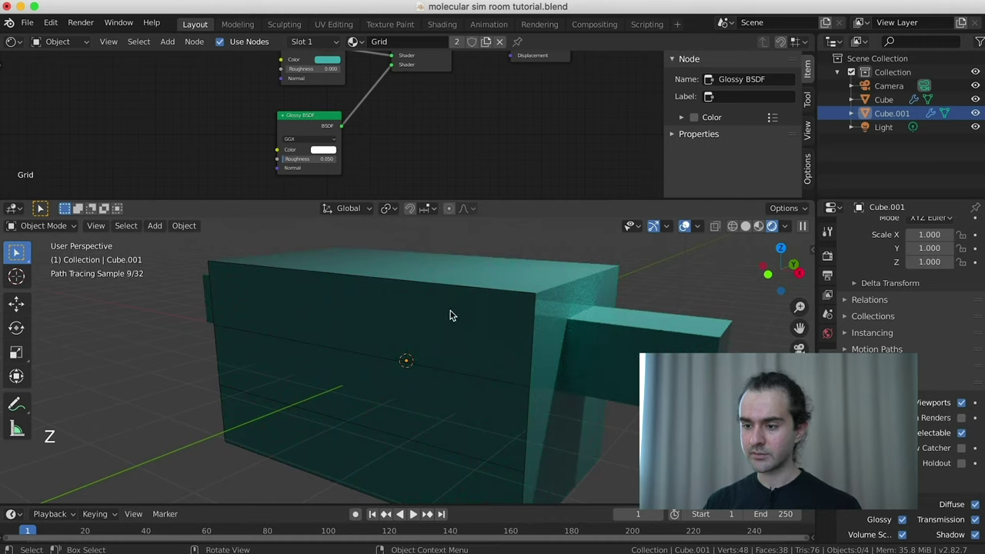
mouse_move(451, 314)
middle_mouse_down()
mouse_move(477, 301)
mouse_move(611, 307)
mouse_move(458, 316)
middle_mouse_up()
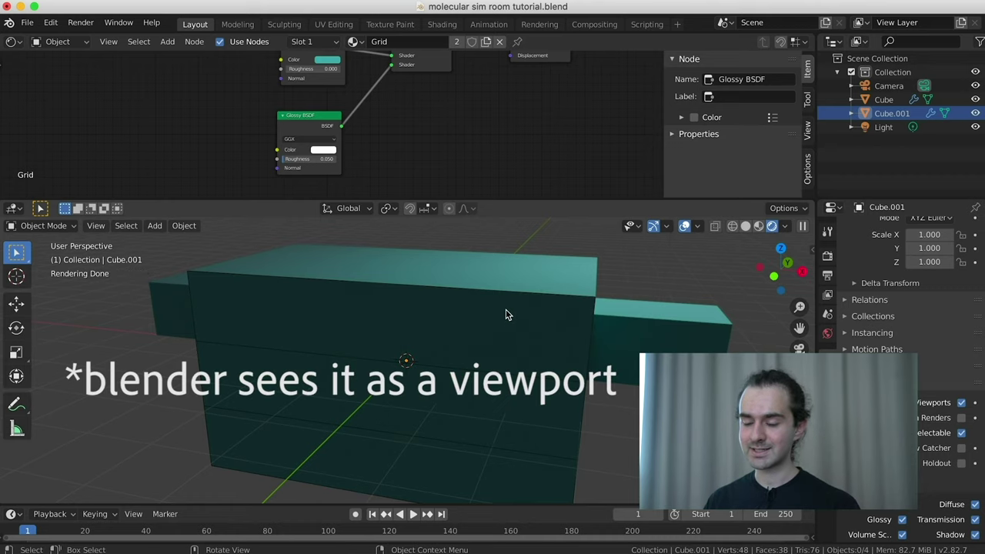
Disable the front wall's Camera, Glossy, Volume Scatter, Shadow, Transmission and Diffuse ray visibility while keeping it shown in viewports.
scroll(509, 313, "down", 1)
scroll(890, 398, "down", 2)
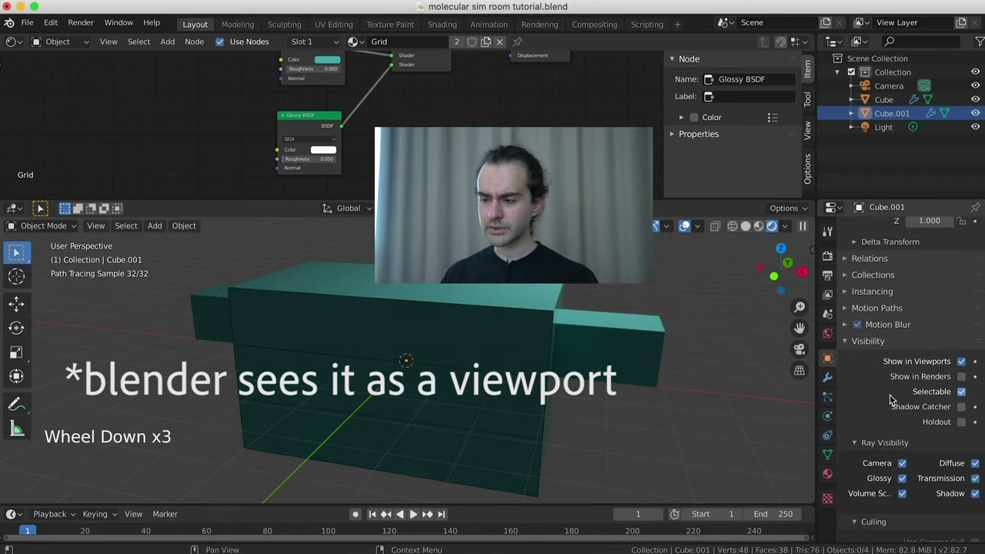
scroll(890, 398, "down", 1)
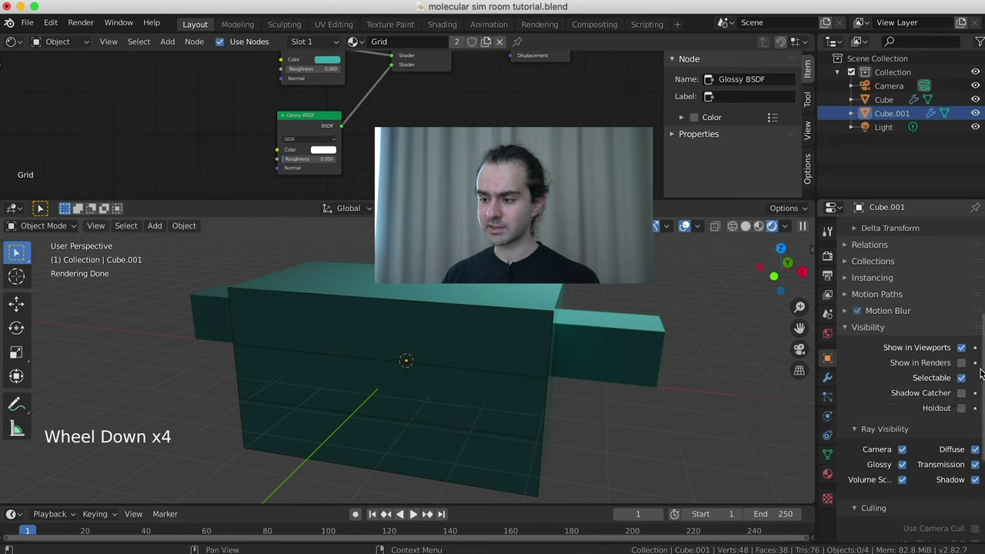
left_click(961, 348)
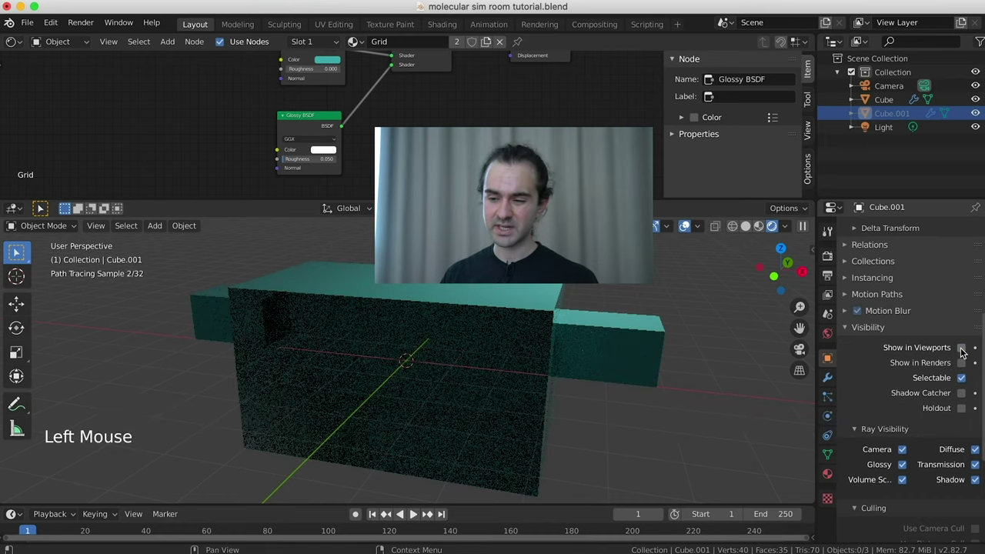
left_click(961, 348)
left_click(902, 449)
left_click_drag(903, 465, 904, 486)
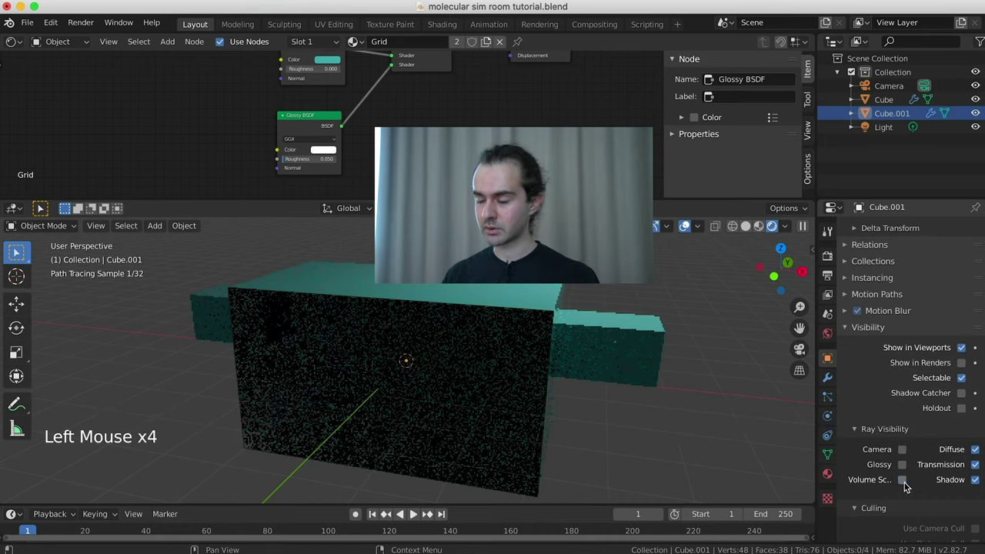
left_click(974, 479)
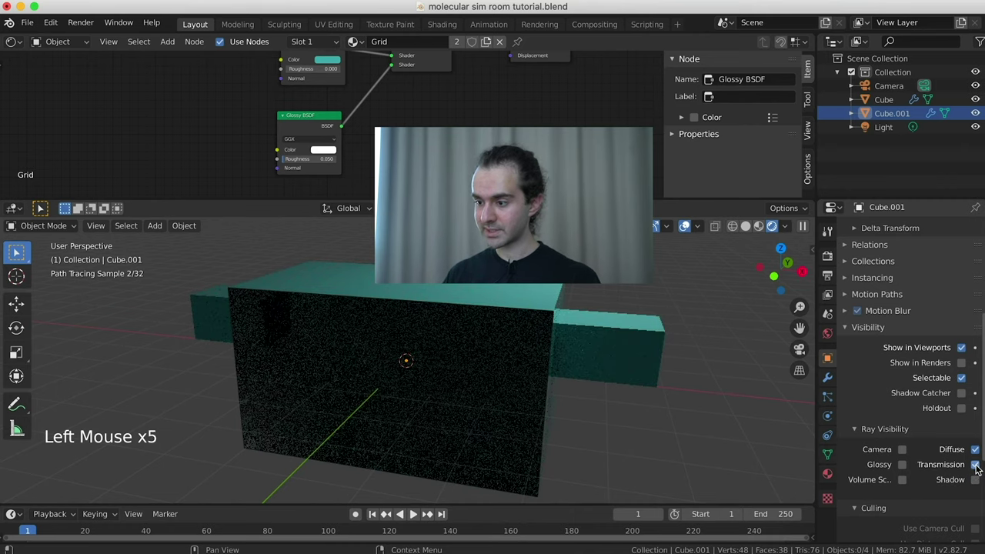
left_click(975, 465)
left_click(974, 449)
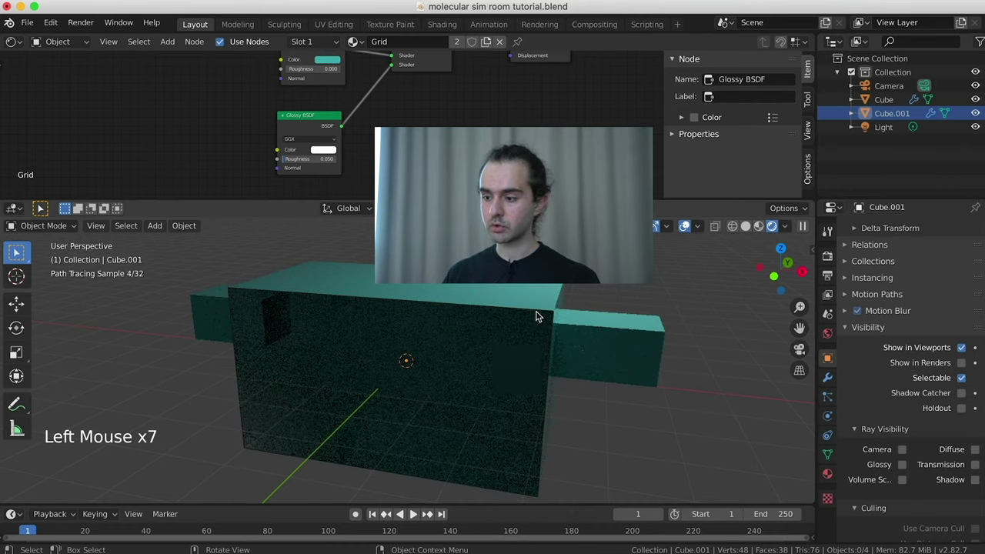
Select the room object and view the rendered scene through the camera.
left_click(515, 299)
left_click(502, 288)
left_click(478, 310)
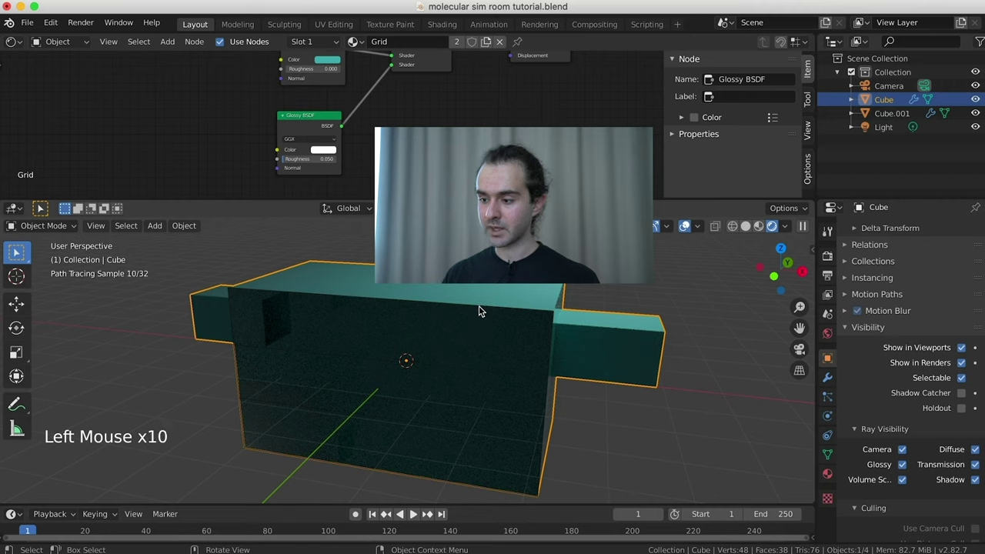
left_click(469, 352)
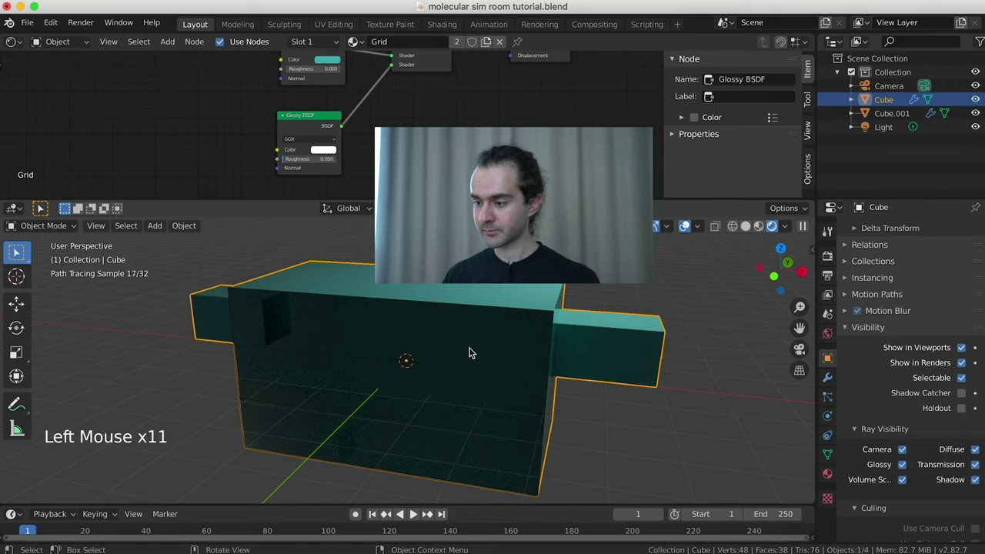
scroll(470, 352, "up", 1)
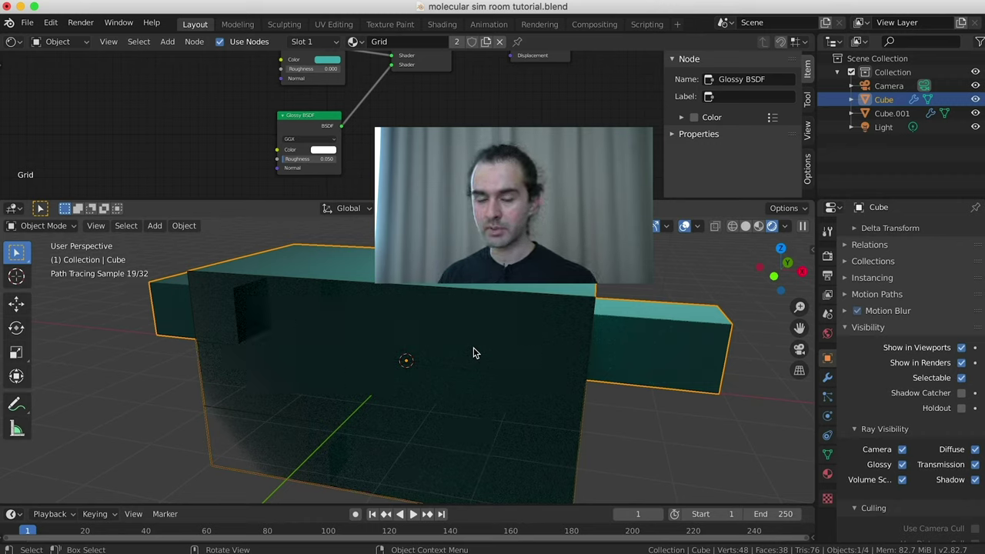
key("KP_0")
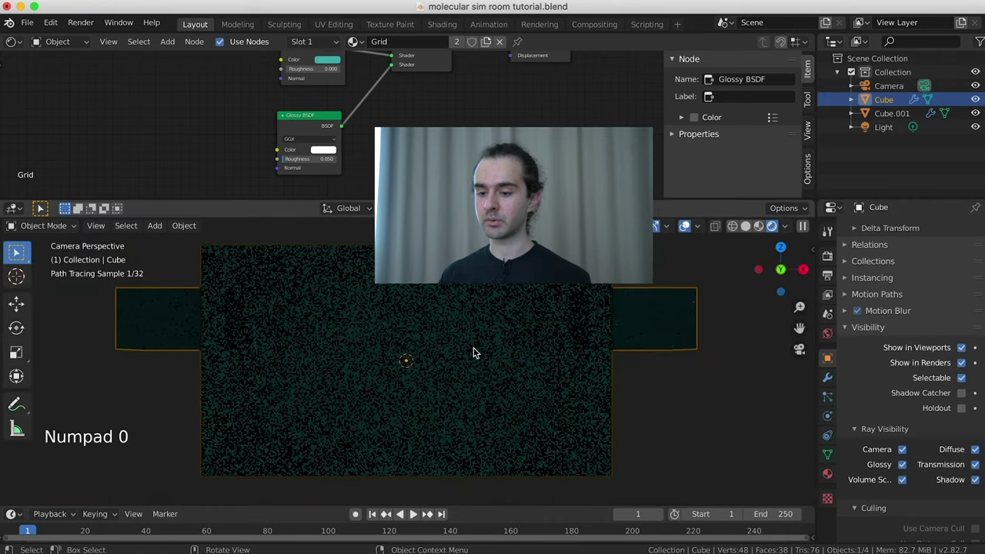
Set the world background color to white.
left_click(827, 332)
left_click(952, 310)
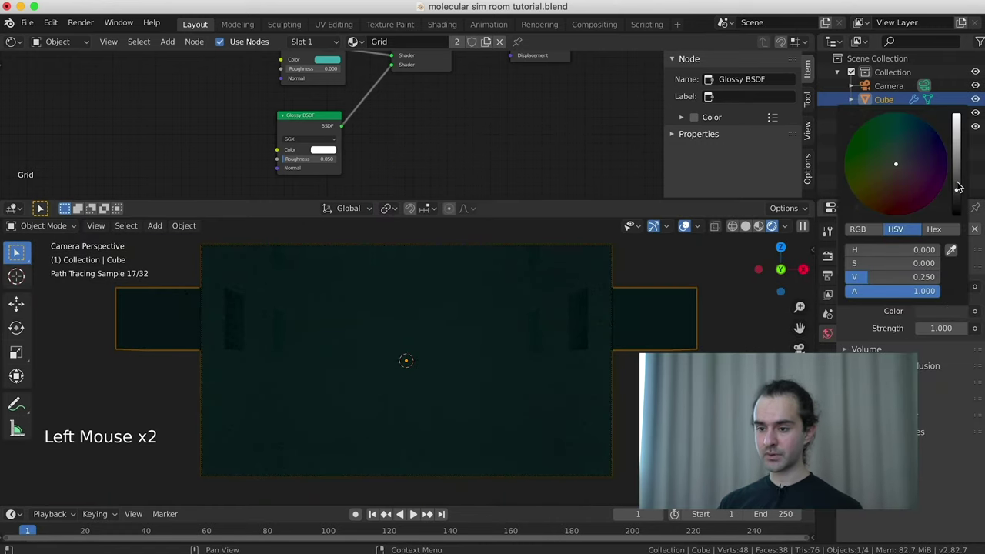
left_click_drag(957, 186, 957, 117)
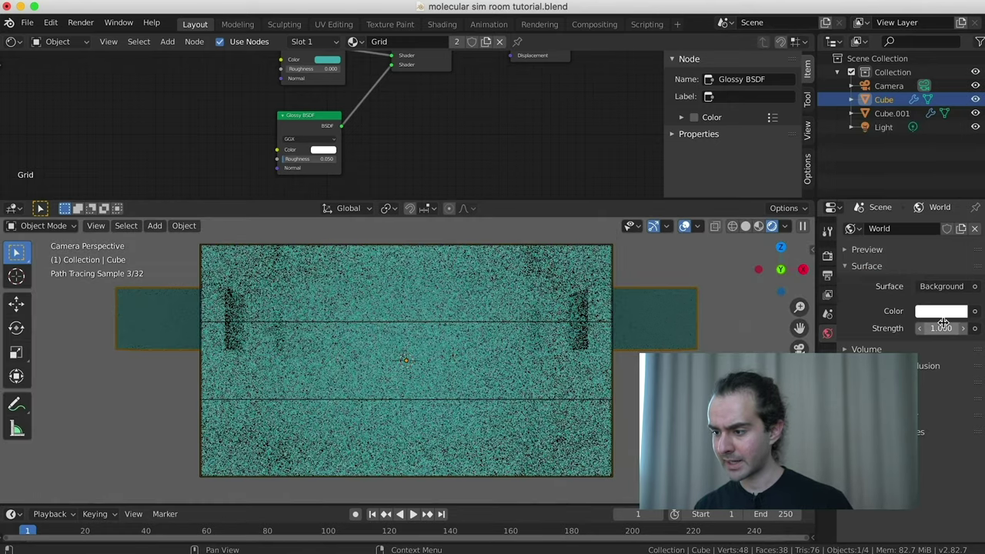
Keep the world background color white, set its strength to 0.4, and save the file.
left_click(943, 324)
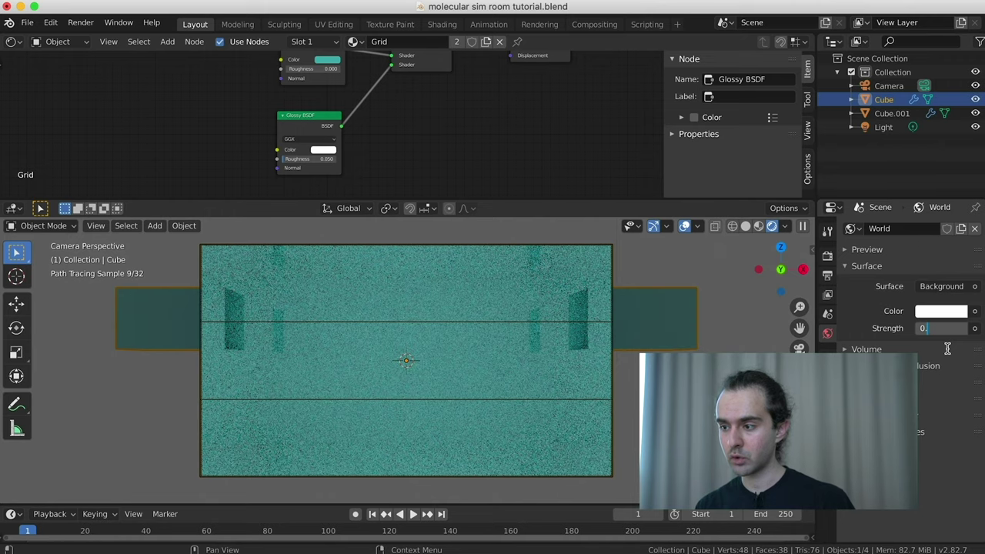
key("Escape")
left_click(941, 311)
mouse_move(957, 123)
left_mouse_down()
mouse_move(958, 185)
mouse_move(958, 115)
left_mouse_up()
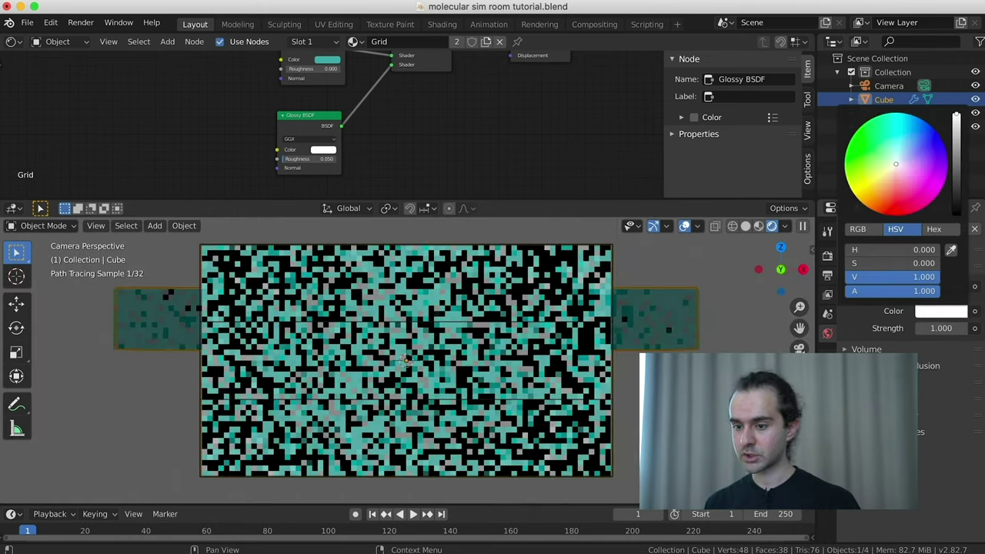
left_click(943, 327)
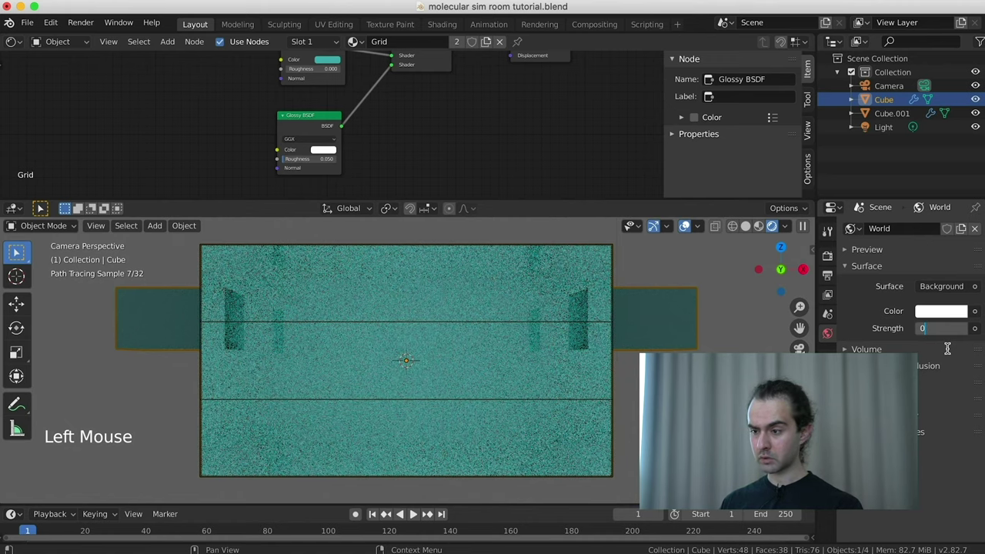
type("0.")
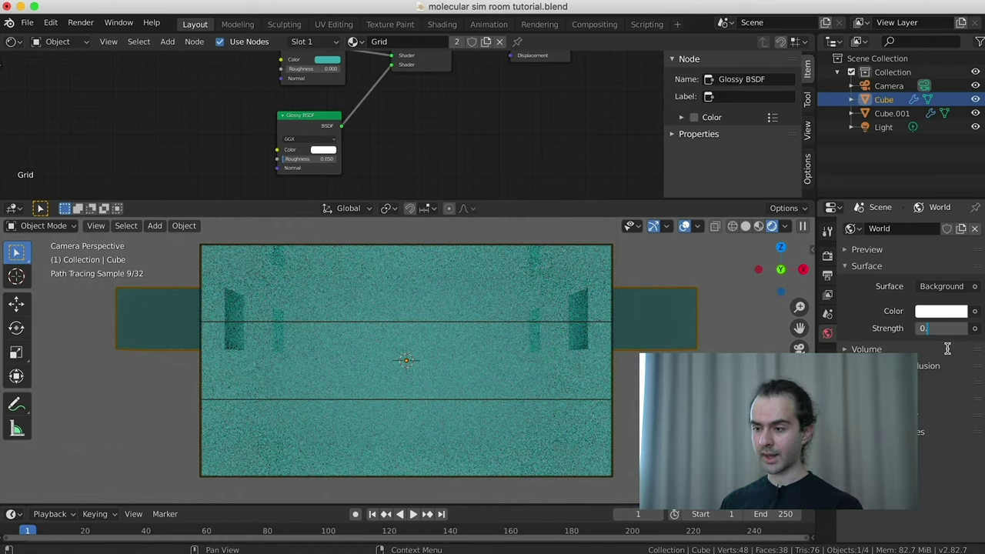
type("4")
key("Return")
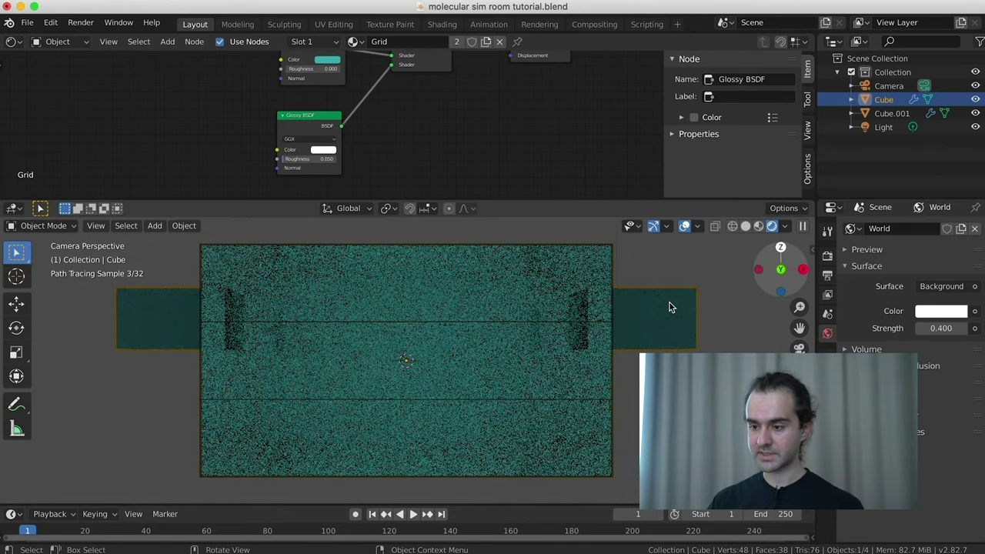
key("ctrl+s")
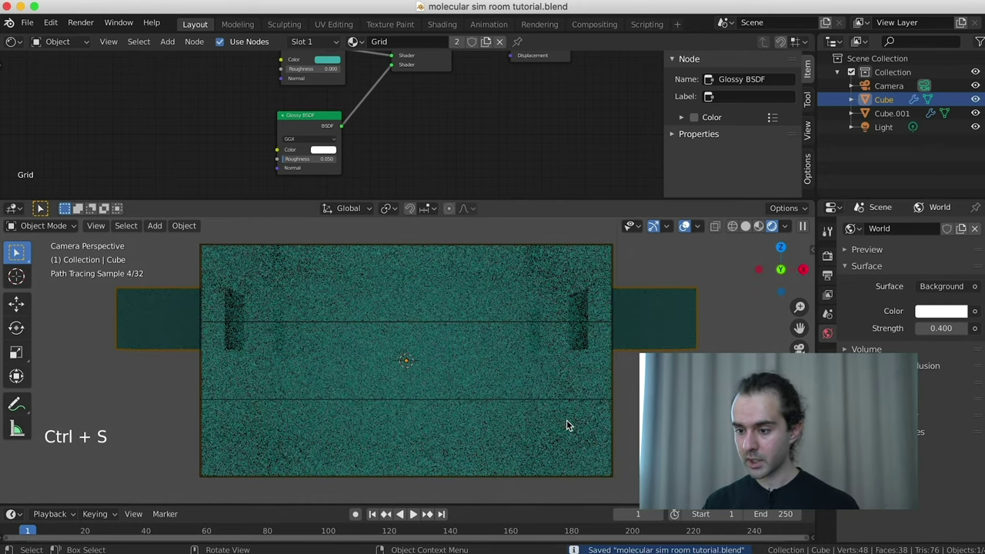
Switch the 3D view to Material Preview shading and enlarge the shader editor to show the whole Grid node tree.
key("z")
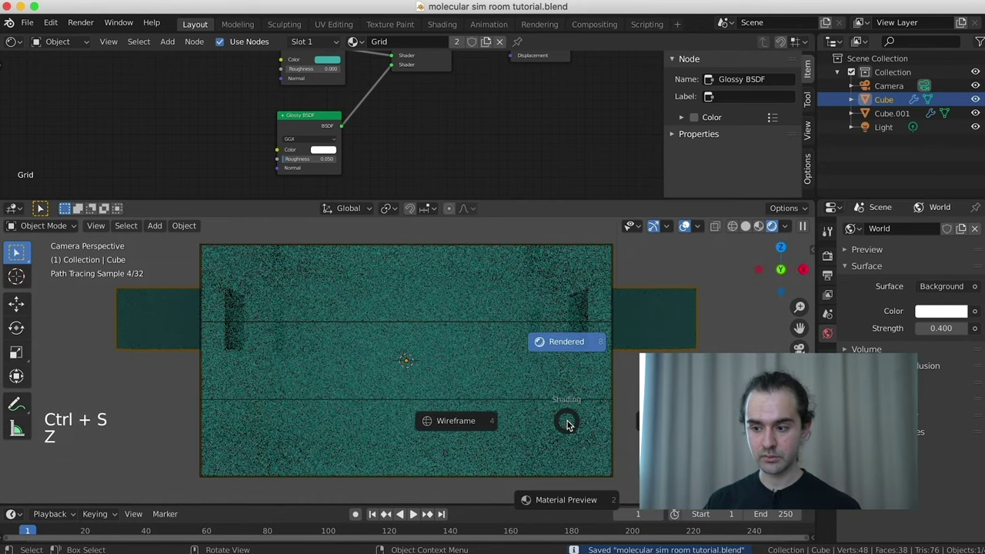
left_click(559, 499)
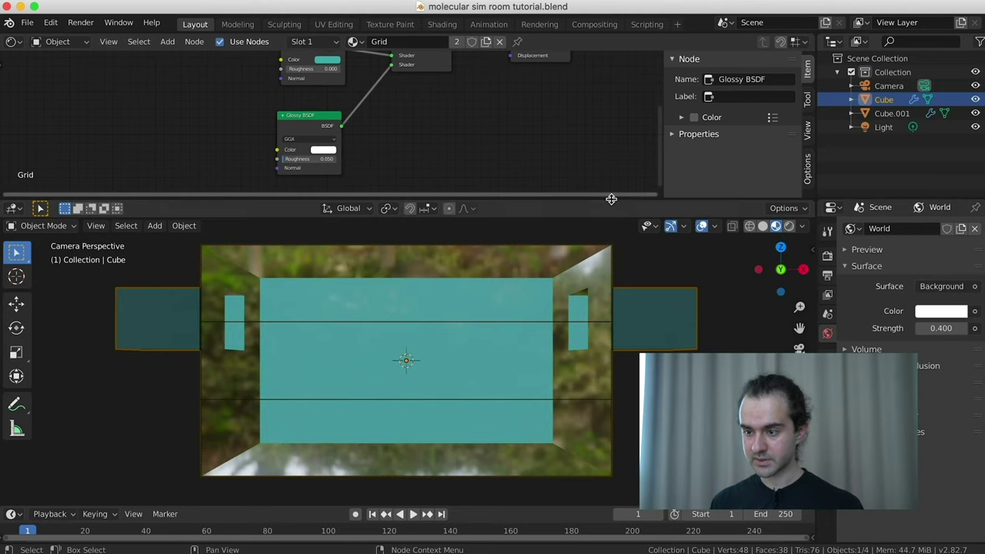
left_click_drag(614, 206, 600, 250)
middle_click_drag(547, 206, 528, 226)
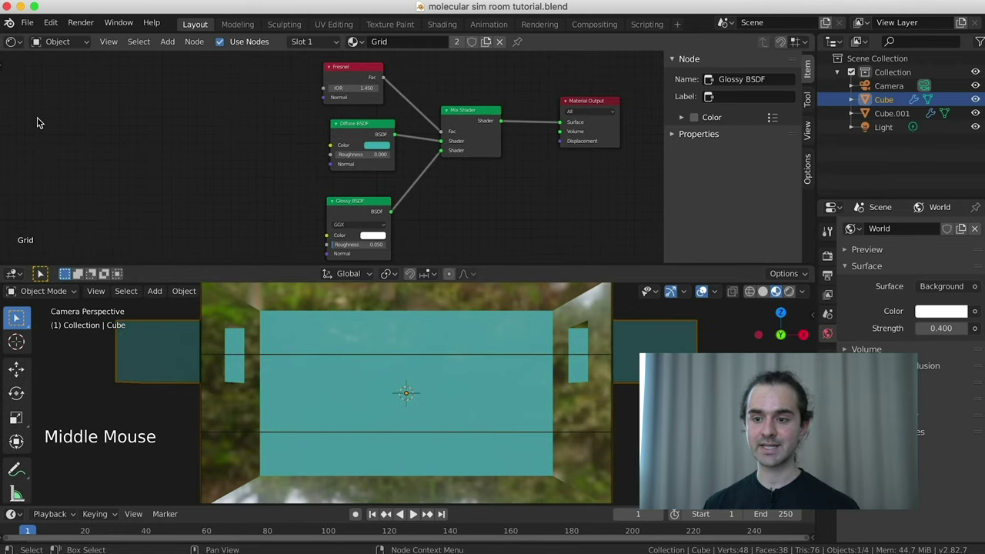
Add a Checker Texture node and connect its Color output to the Diffuse BSDF's Color input.
key("shift+a")
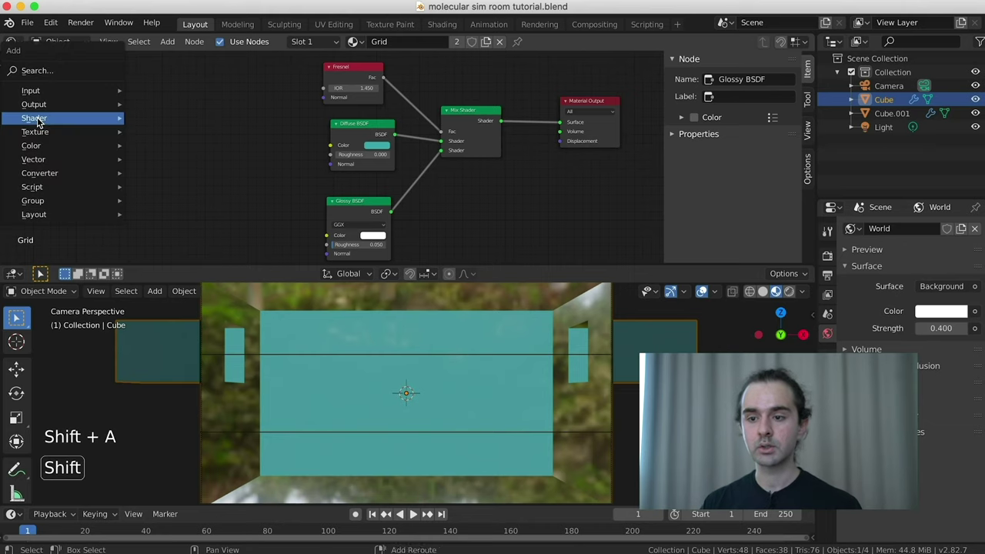
mouse_move(37, 120)
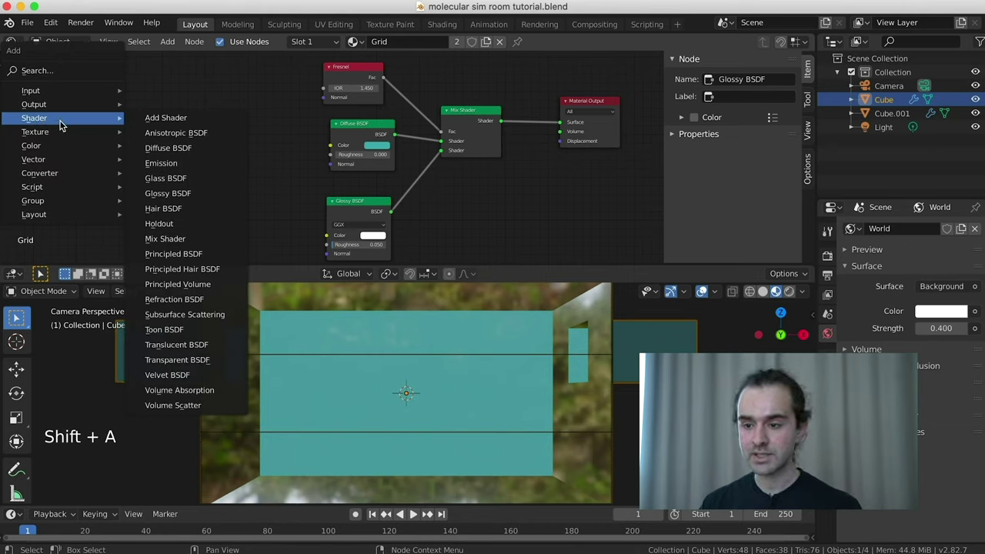
mouse_move(60, 132)
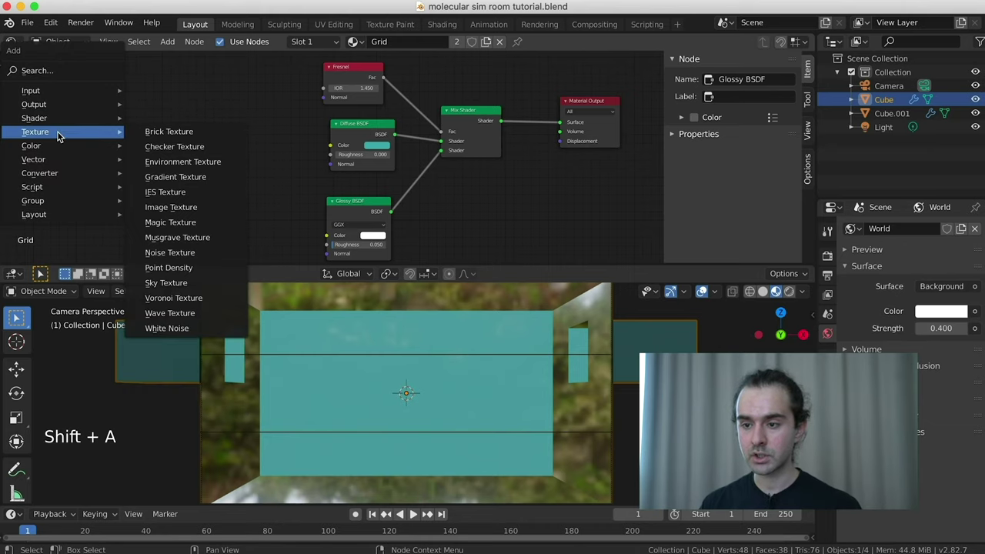
left_click(204, 146)
left_click(194, 141)
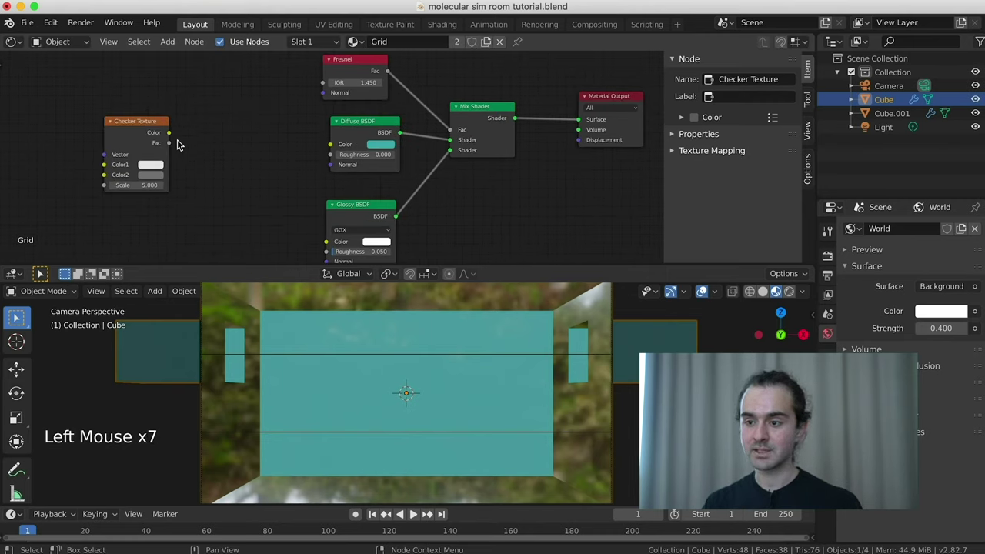
left_click_drag(169, 133, 329, 144)
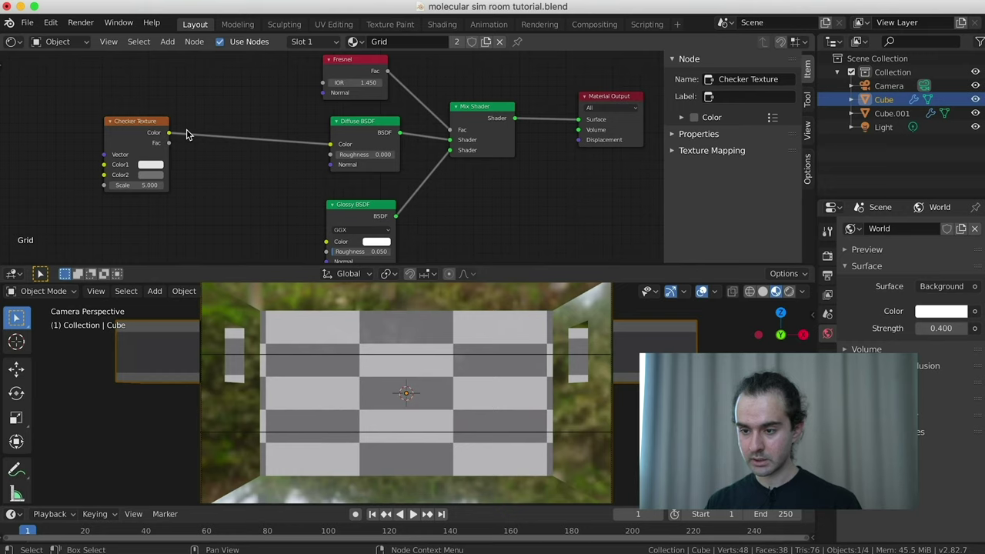
Switch to Finder, preview the reference render 0001-0443.mp4, and return to Blender to examine the checker pattern on the room.
middle_click_drag(498, 377, 418, 406)
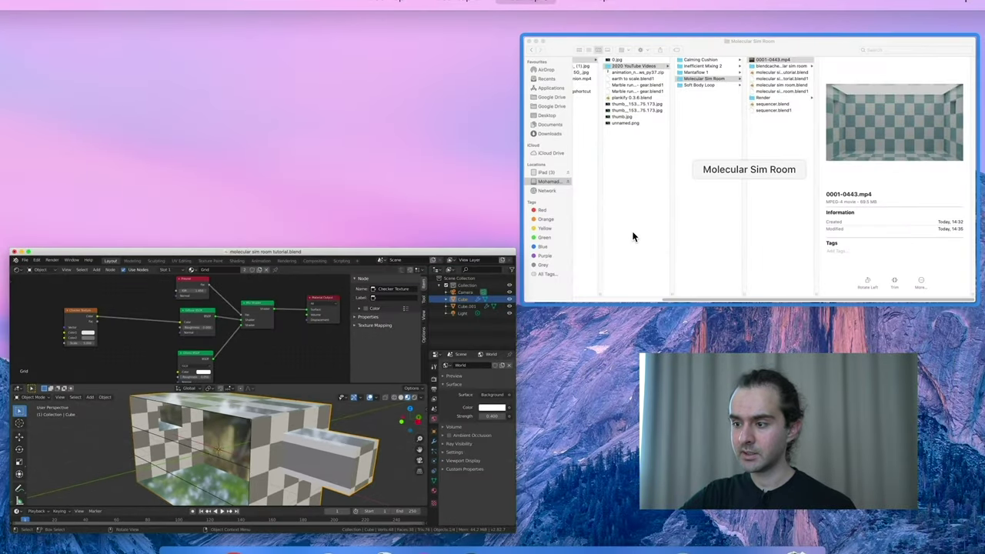
left_click(634, 238)
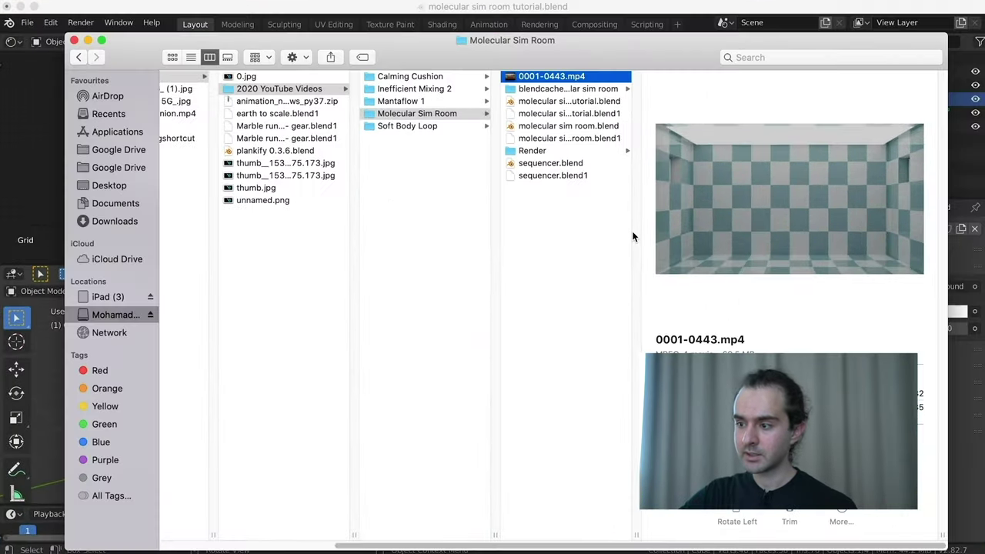
key("space")
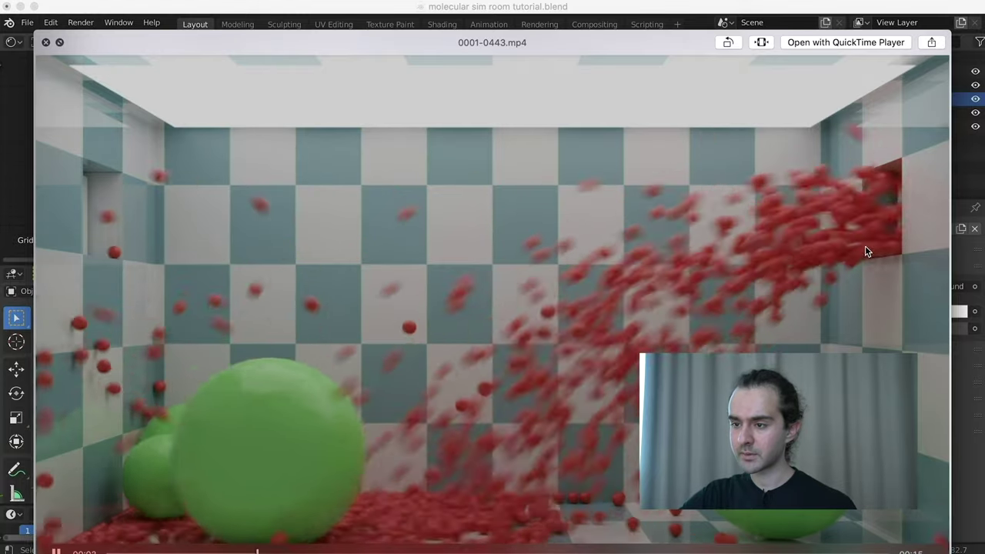
key("space")
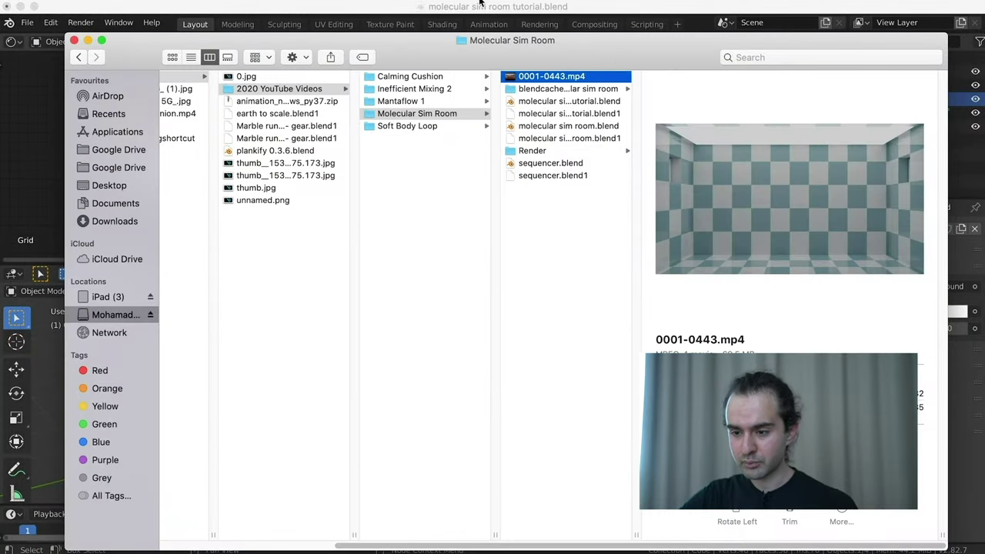
left_click(479, 3)
scroll(357, 409, "down", 3)
middle_click_drag(345, 410, 357, 384)
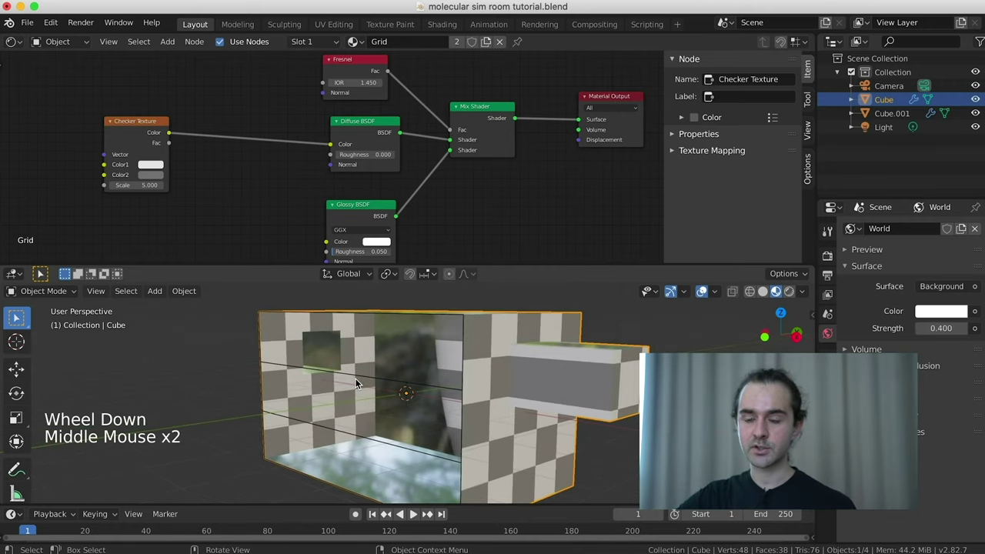
scroll(356, 384, "up", 3)
scroll(356, 384, "down", 2)
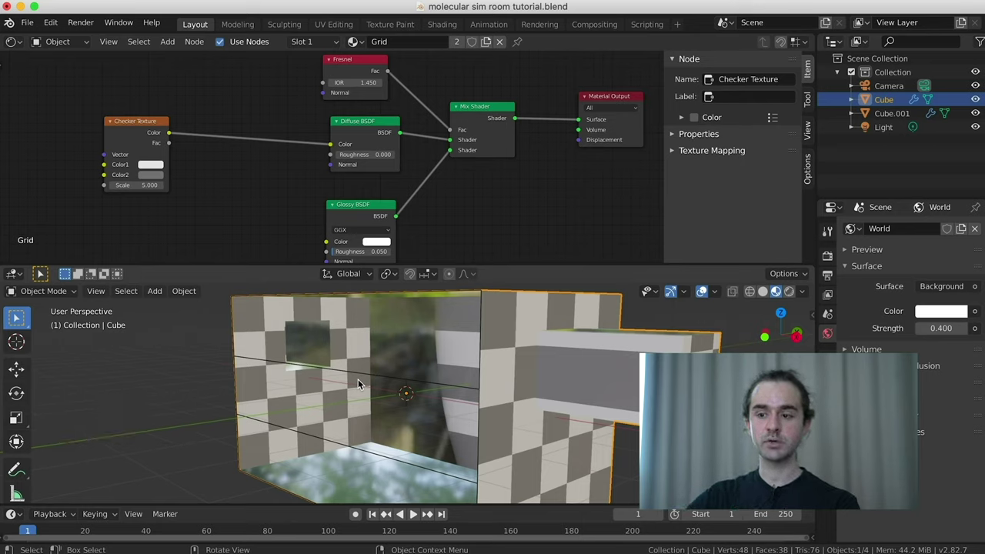
Move the Checker Texture node closer to the Diffuse BSDF and add a Texture Coordinate node before it.
left_click_drag(136, 122, 249, 126)
middle_click_drag(121, 137, 255, 133, "shift")
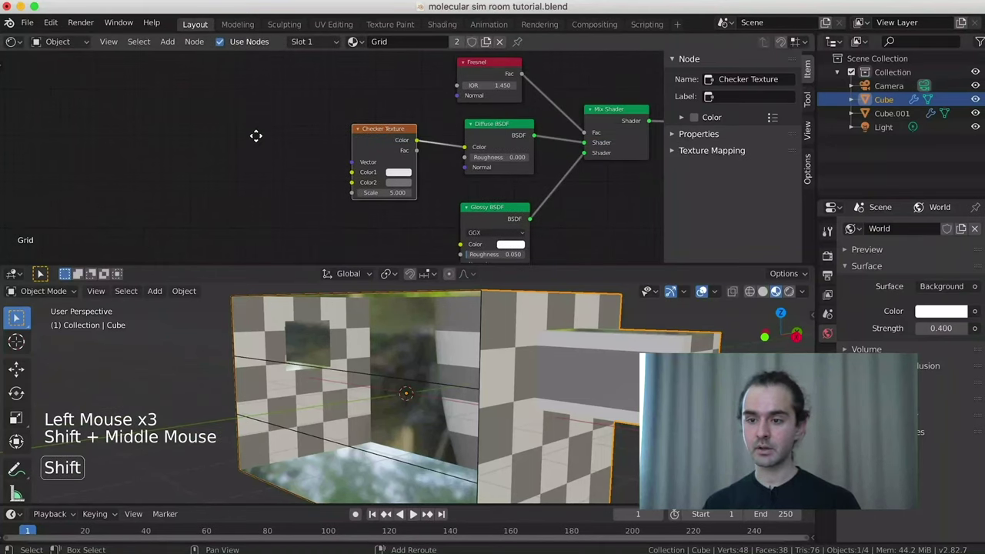
middle_click(107, 150)
key("shift+a")
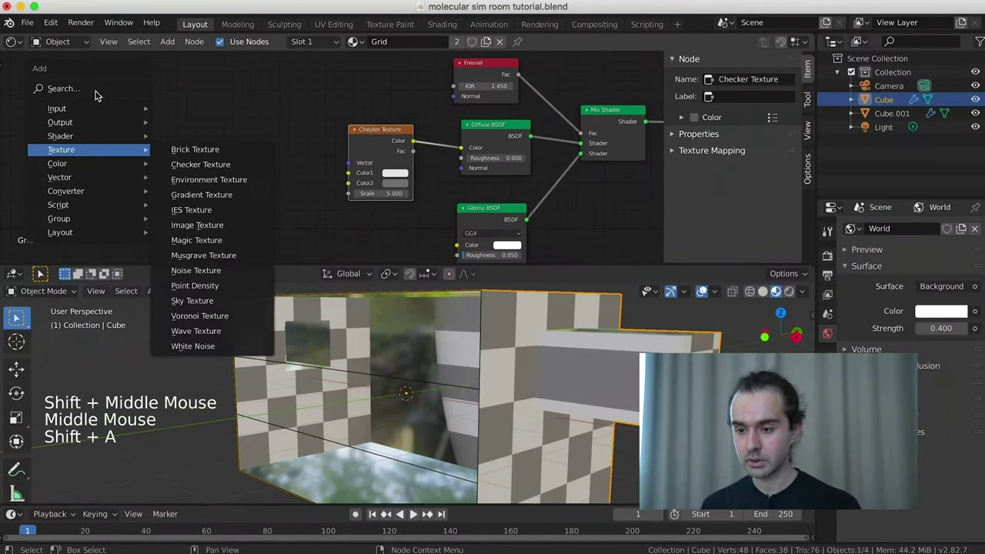
mouse_move(90, 114)
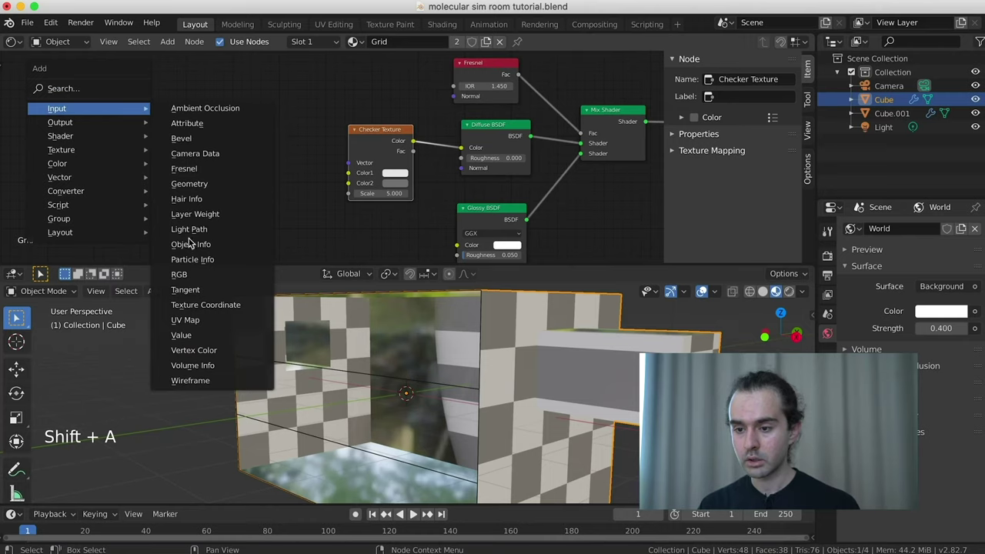
left_click(205, 305)
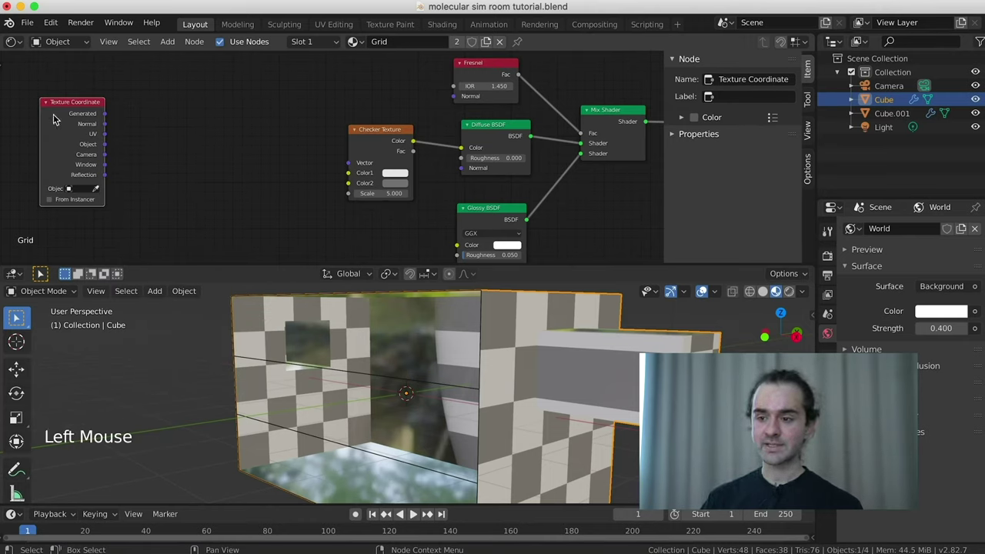
Insert a Mapping node between the Texture Coordinate's Generated output and the Checker Texture's Vector input.
key("shift+a")
mouse_move(202, 136)
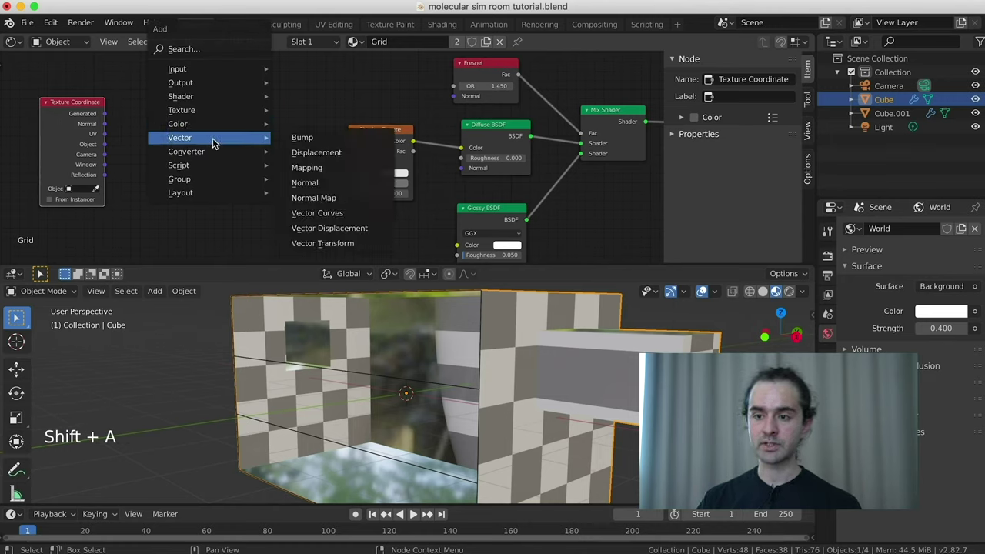
left_click(306, 167)
left_click(182, 110)
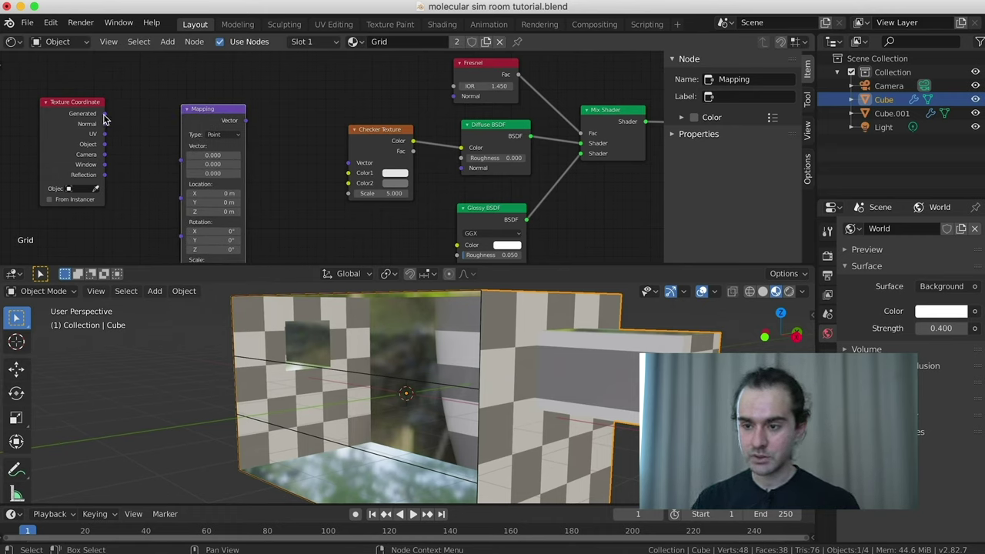
left_click_drag(105, 115, 180, 146)
left_click(344, 169)
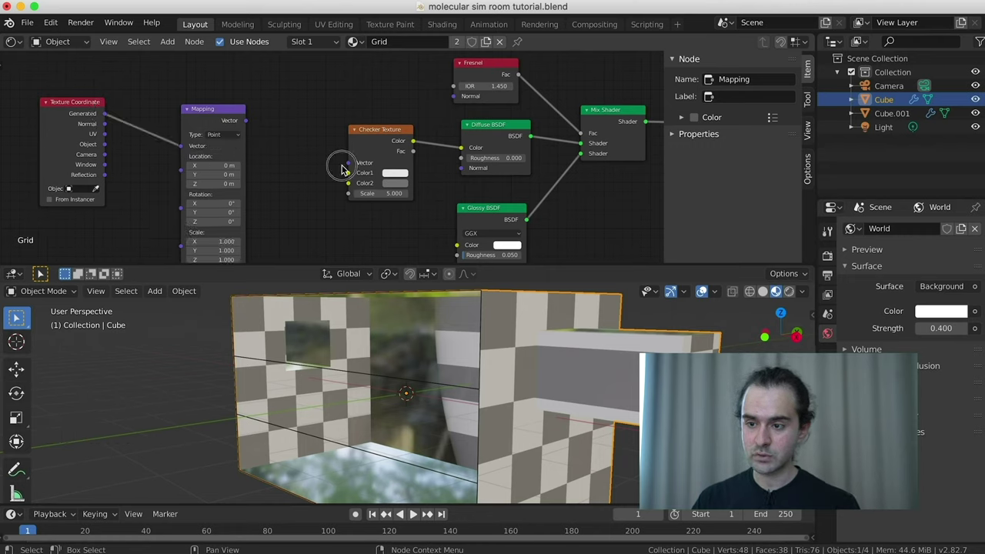
left_click_drag(344, 169, 350, 165)
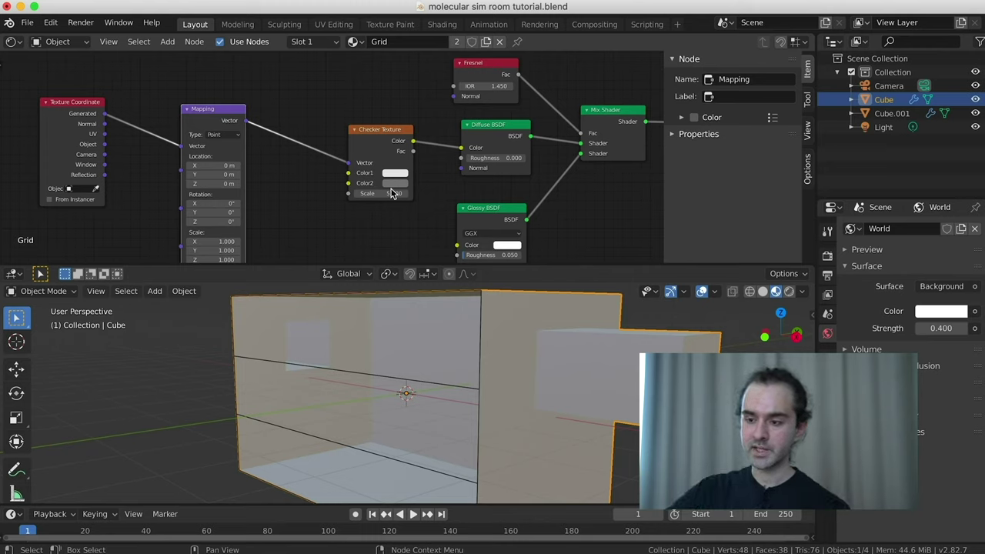
Change the Checker Texture's Color2 to a muted grey-blue.
left_click(397, 185)
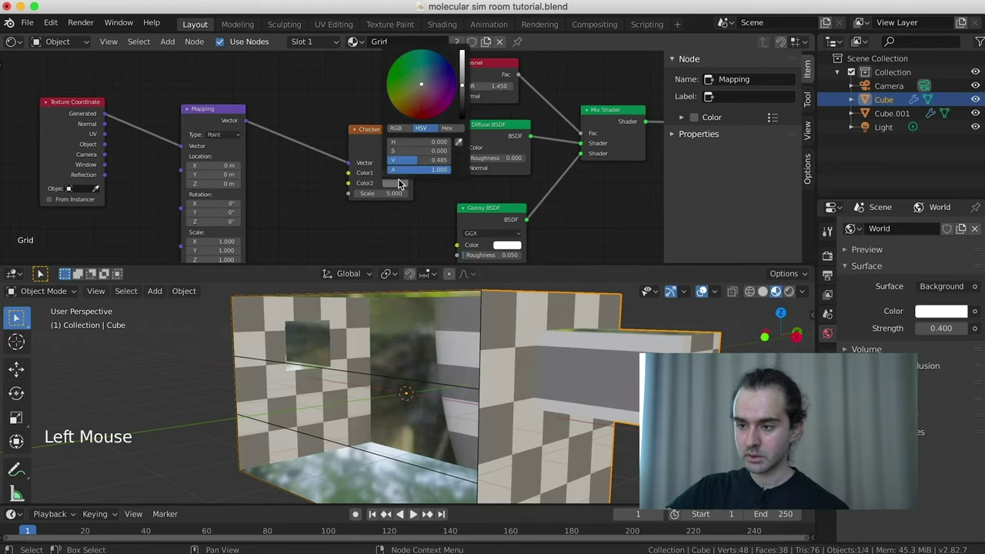
left_click(424, 77)
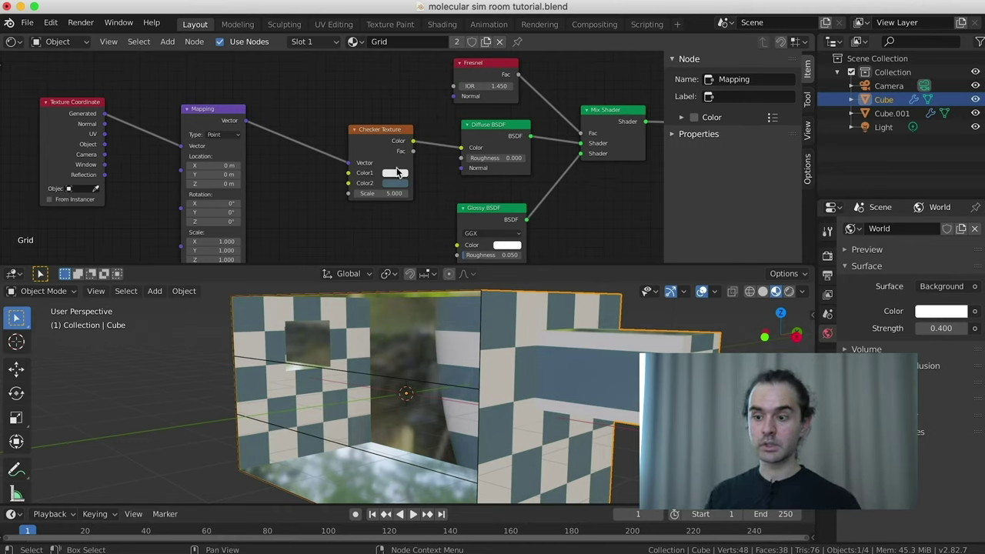
Set the Mapping node's X scale to -3.2 and check the checker squares on the room's back wall.
scroll(247, 172, "up", 2)
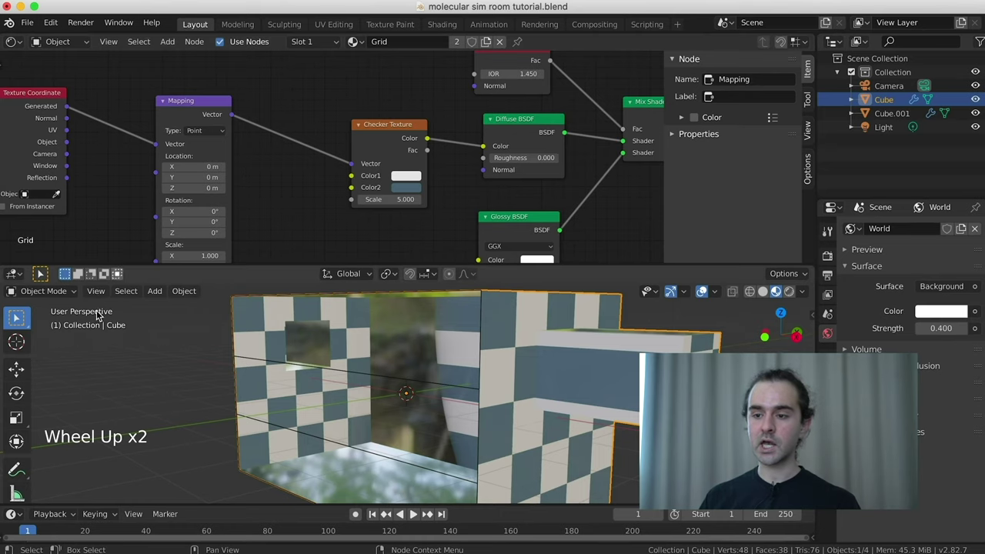
middle_click_drag(224, 203, 316, 175)
scroll(315, 176, "up", 2)
middle_click_drag(410, 198, 381, 173)
scroll(281, 127, "up", 2)
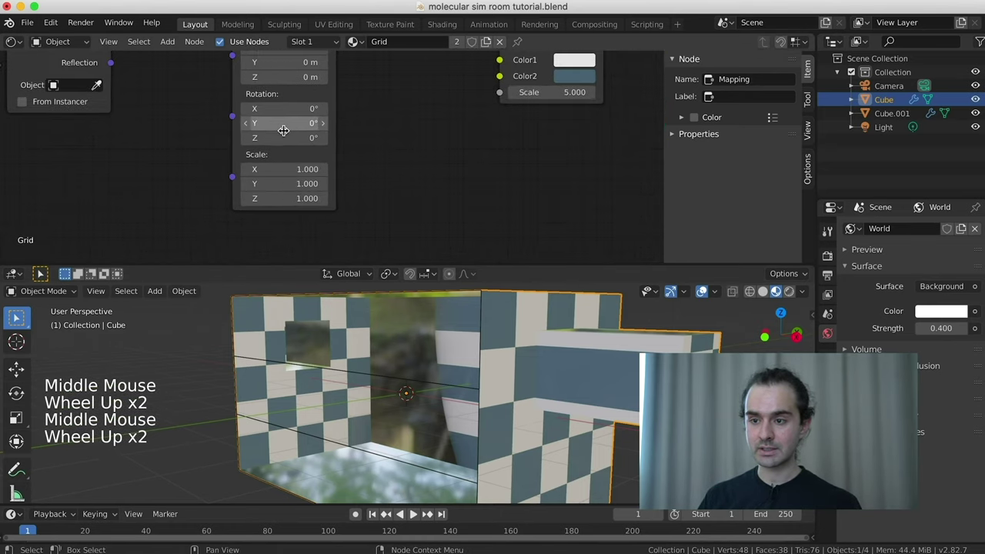
middle_click_drag(196, 77, 192, 106)
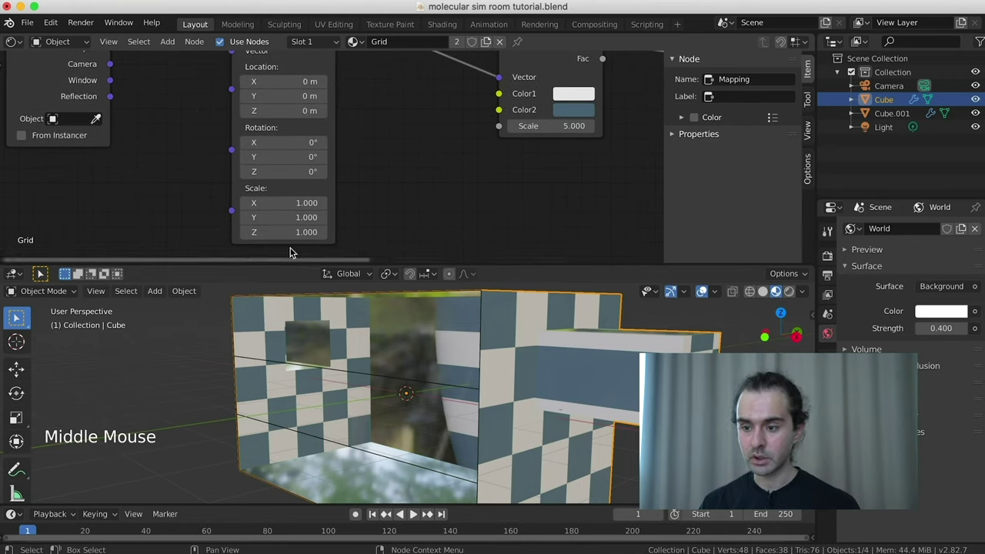
left_click_drag(282, 200, 111, 200)
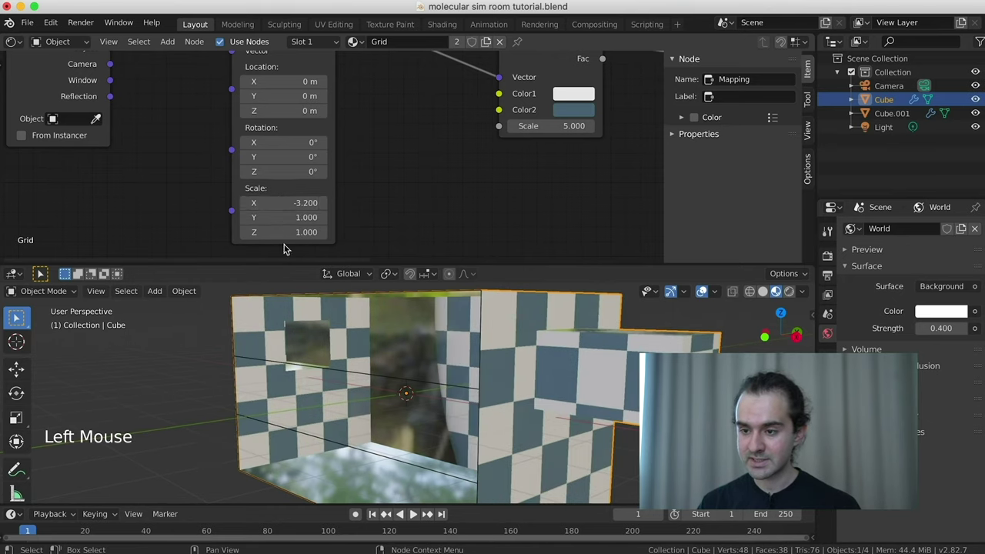
scroll(327, 265, "down", 2)
middle_click_drag(327, 266, 339, 270)
scroll(327, 265, "up", 2)
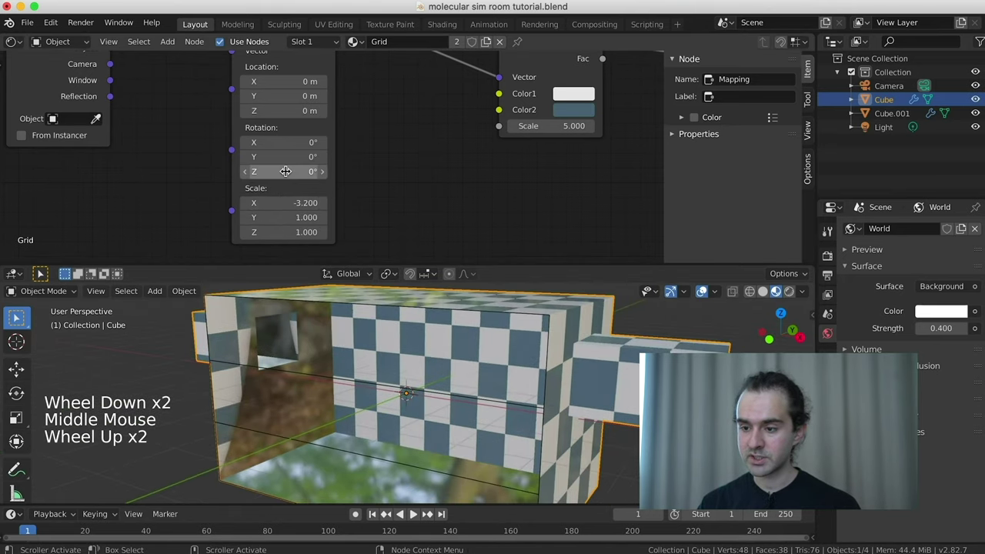
Try X scales of 7.4 and 0.1 on the Mapping node to see how the back wall's checker squares stretch.
left_click_drag(282, 202, 692, 202)
left_click(280, 200)
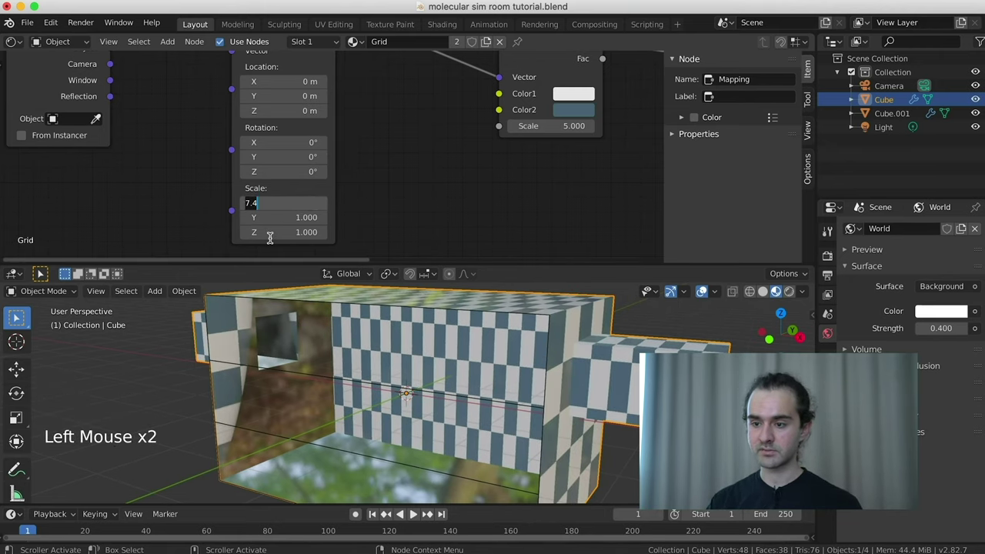
type("0.1")
key("Return")
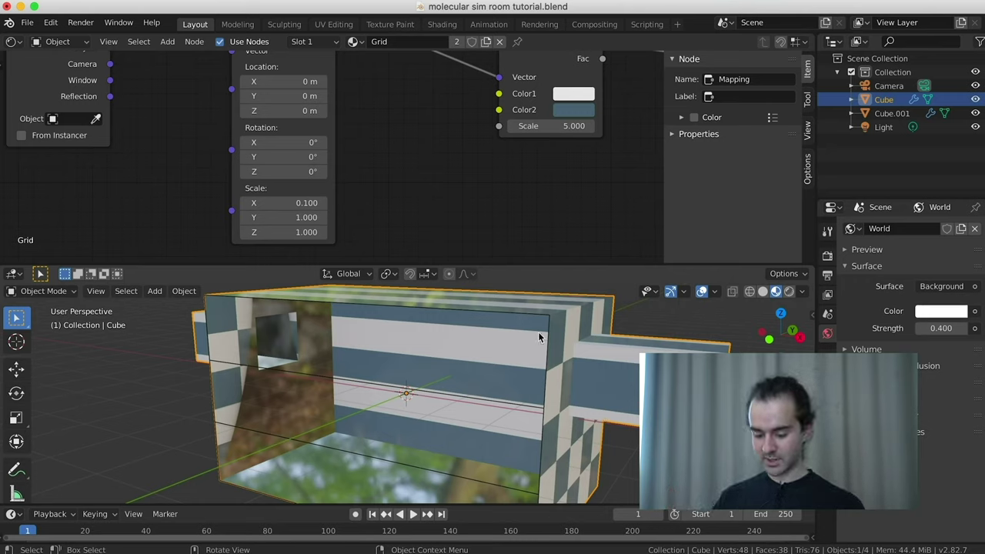
Set the Mapping node's X scale to 1.
left_click(295, 203)
type("0.1")
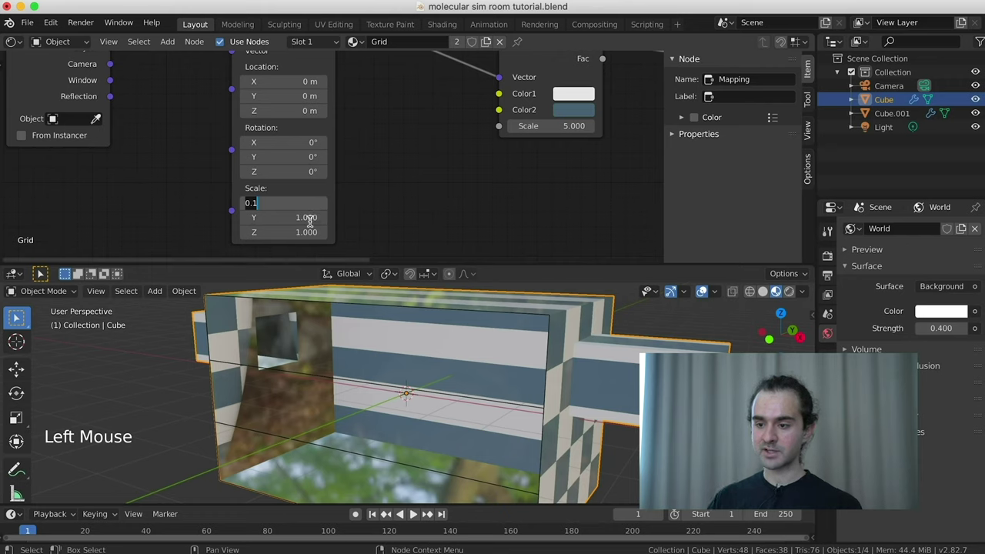
key("Return")
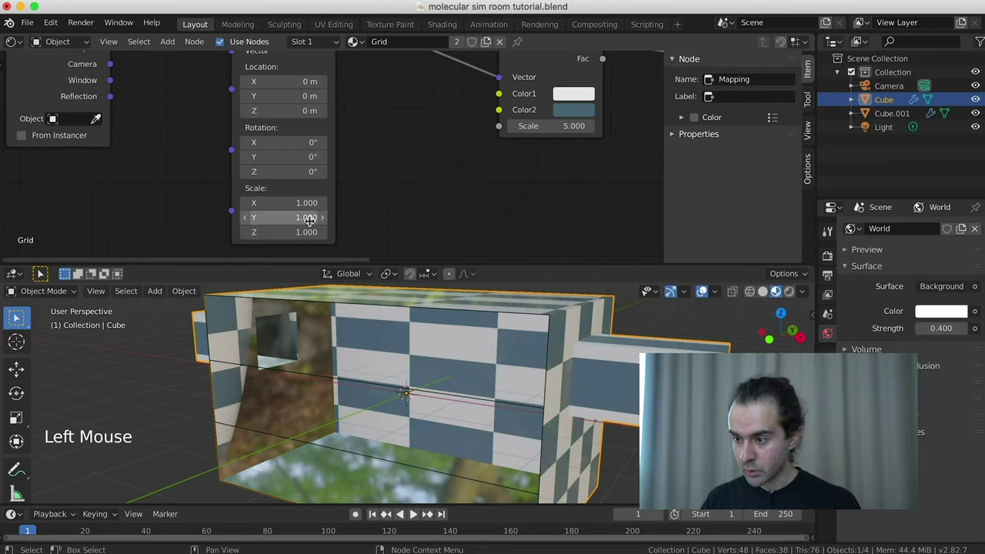
Look at the room's tunnel side and lower the Mapping node's Y scale to 0.9 after trying larger values.
scroll(385, 208, "up", 1)
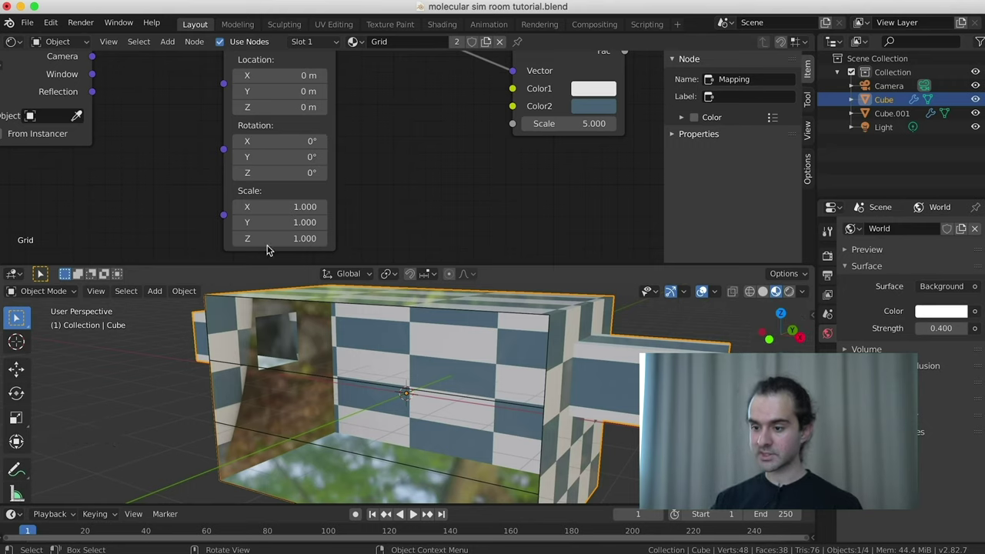
key("KP_3")
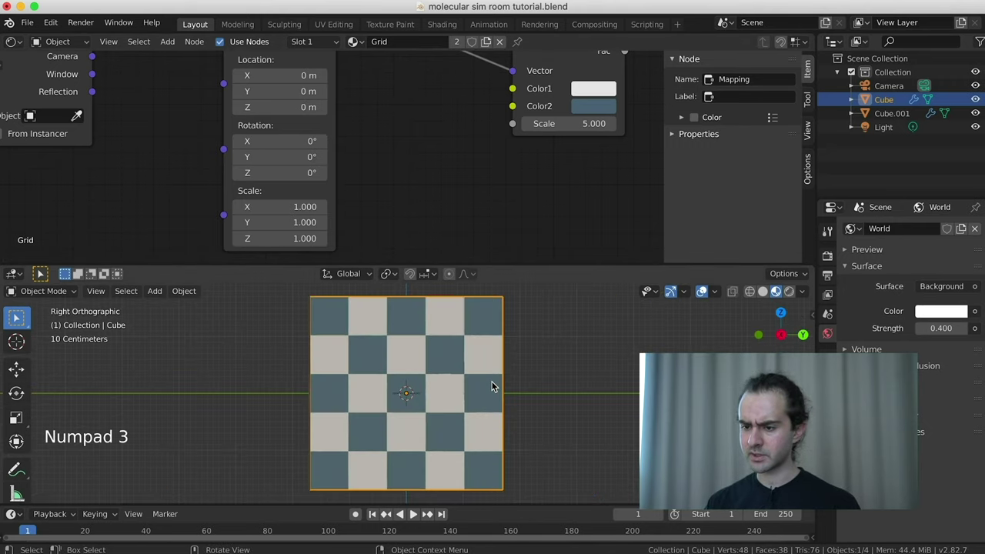
scroll(427, 365, "down", 2)
middle_click_drag(424, 341, 408, 373)
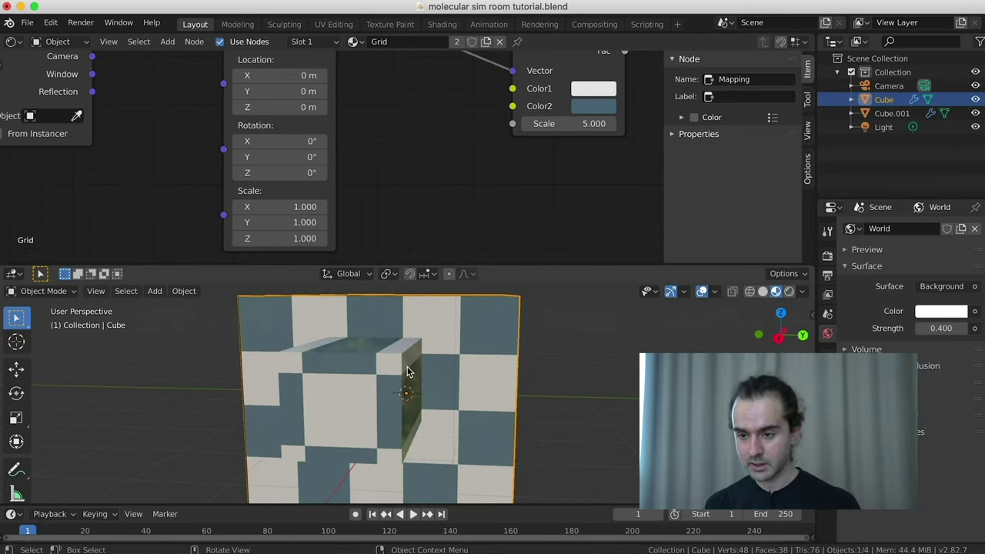
left_click(320, 224)
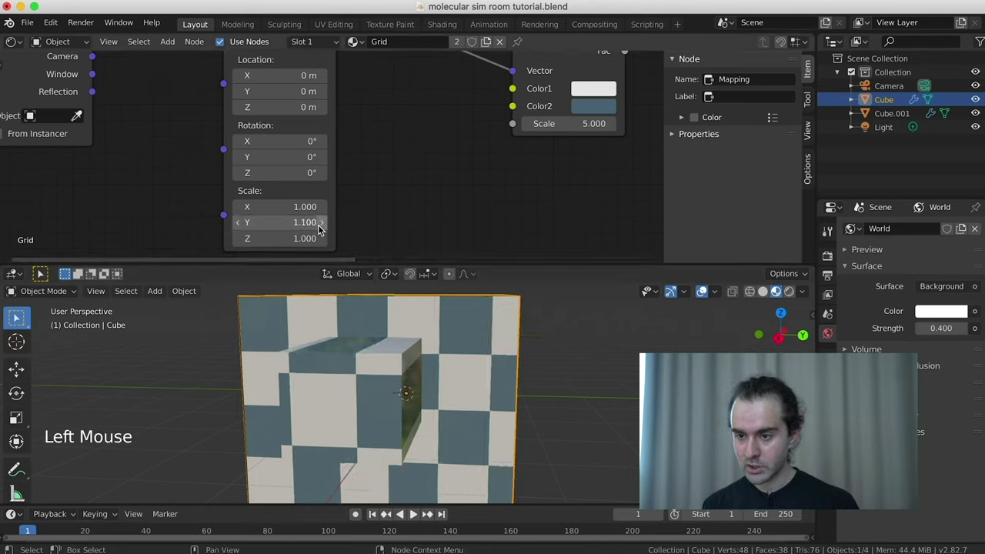
left_click(320, 223)
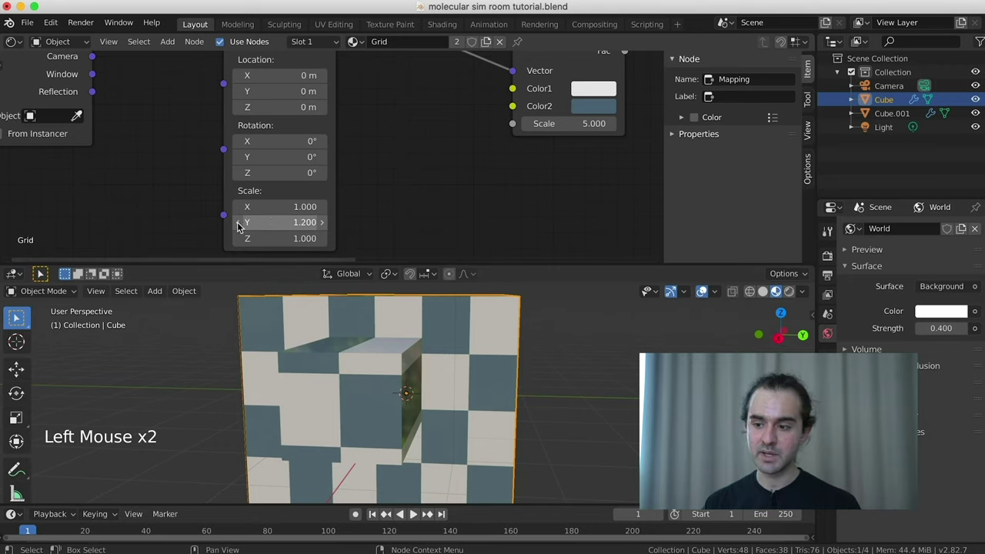
left_click(239, 223)
left_click(239, 223)
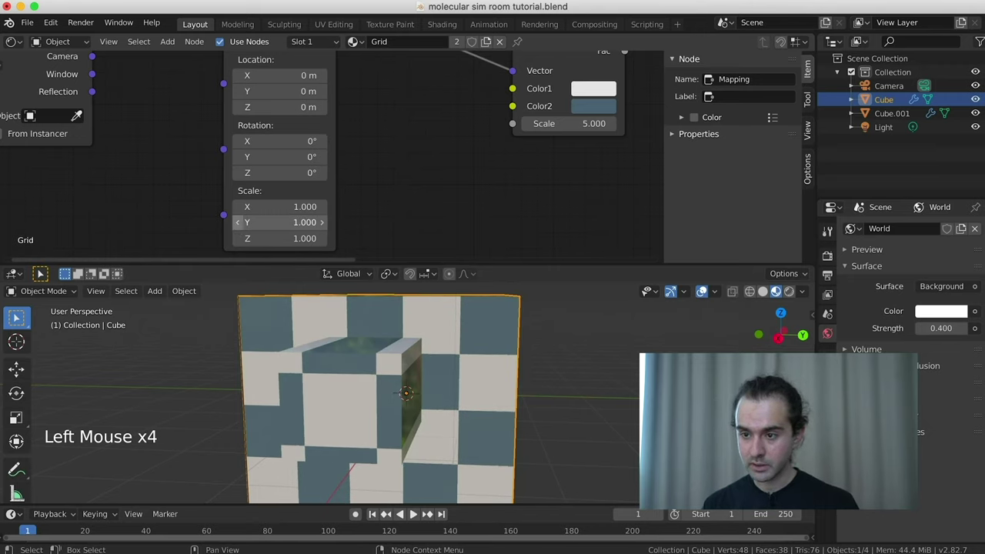
left_click(238, 223)
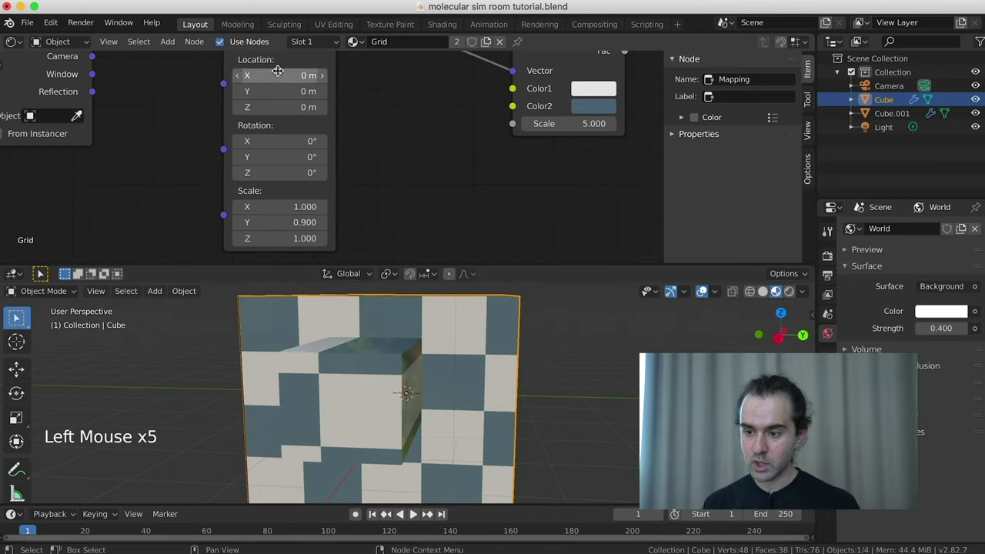
Fit the checker squares to the tunnel's width with a Mapping Y scale of 0.6 and a Y location of 0.2 m.
left_click(297, 90, "shift")
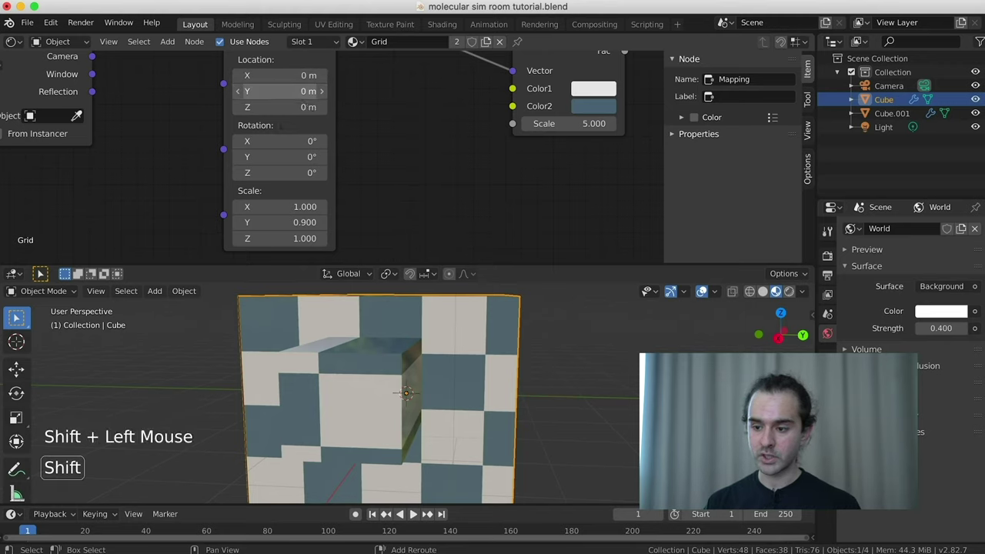
left_click_drag(297, 90, 346, 90, "shift")
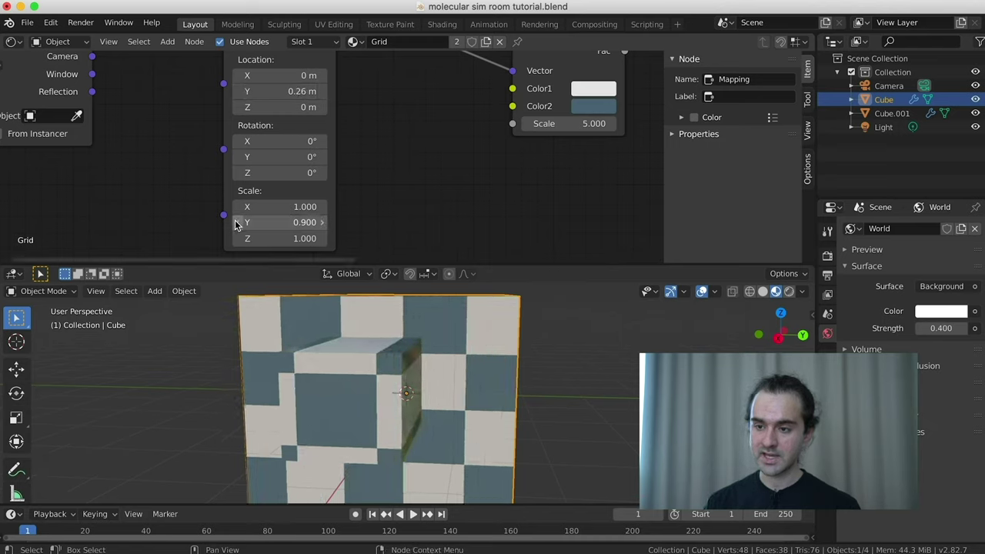
left_click(238, 222)
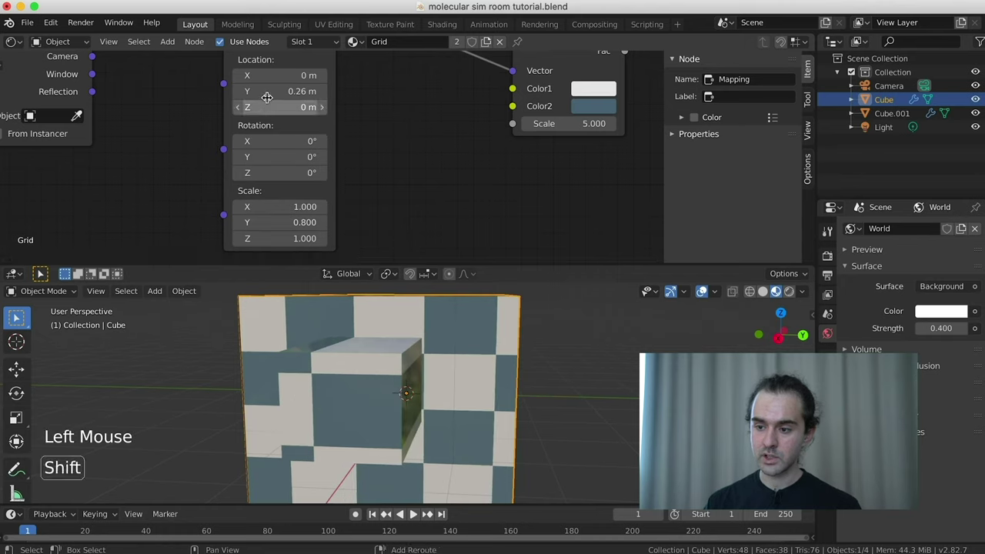
left_click(293, 91, "shift")
left_click_drag(293, 91, 302, 91, "shift")
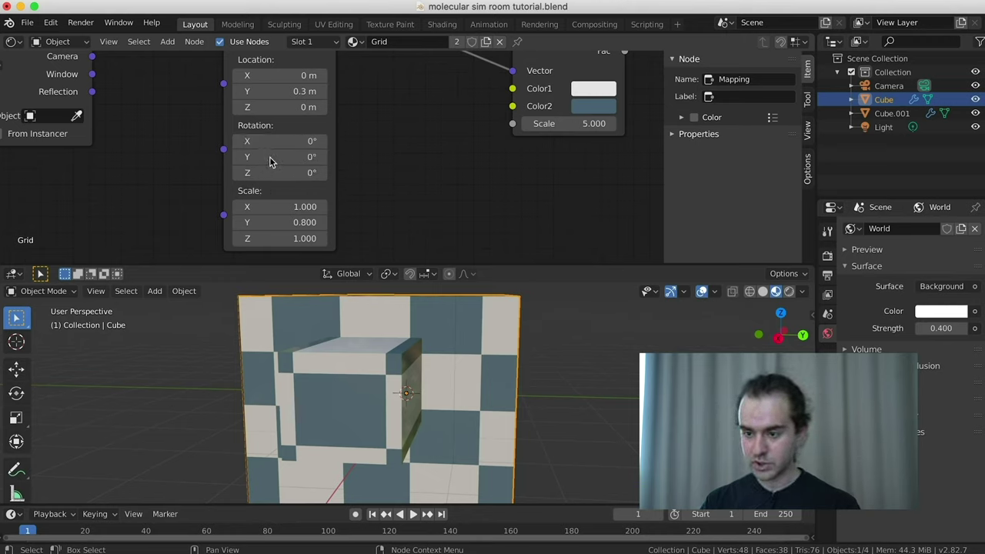
double_click(237, 221)
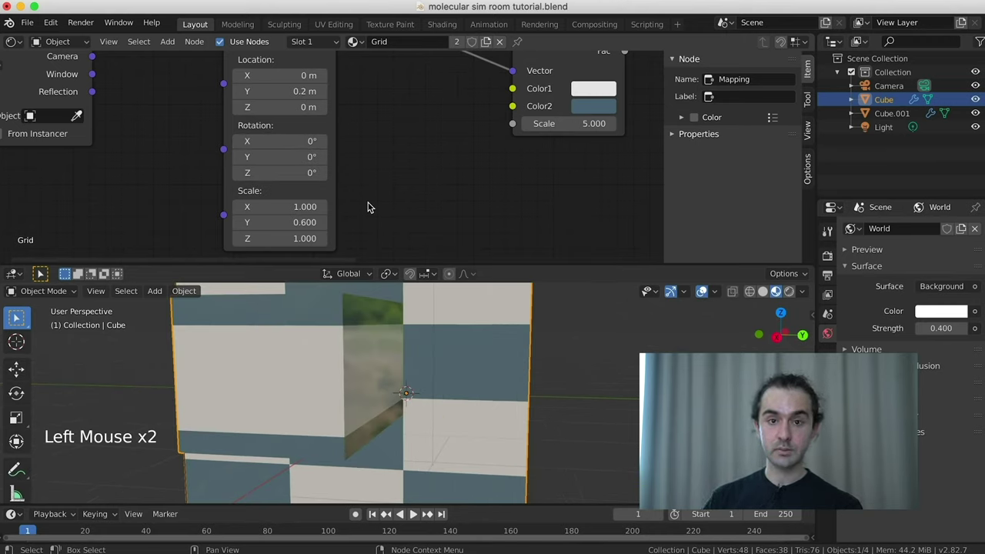
Adjust the checker's vertical fit around the tunnel with a Mapping Z scale of 0.8 and a Z location of 0.14 m.
scroll(368, 207, "down", 1)
scroll(341, 339, "down", 1)
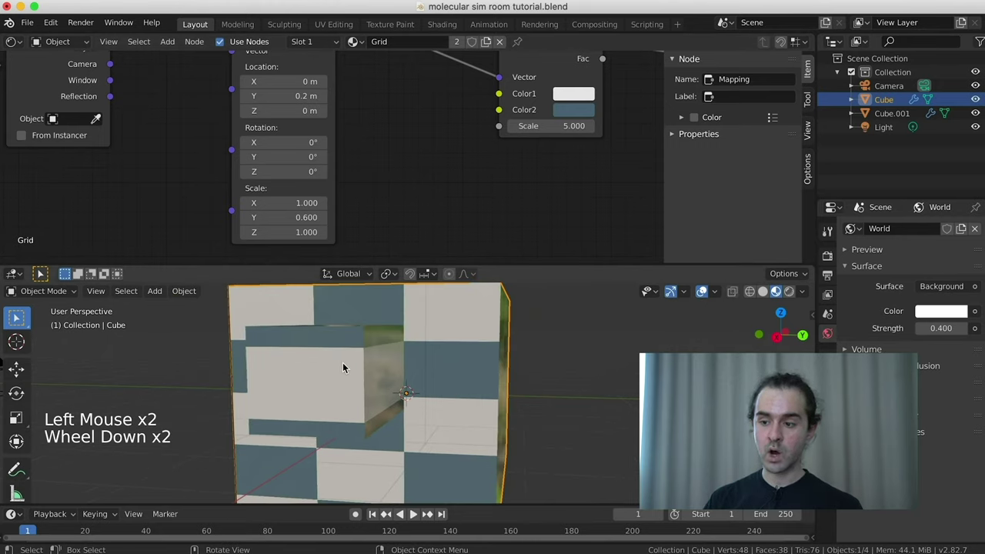
middle_click_drag(343, 362, 318, 326)
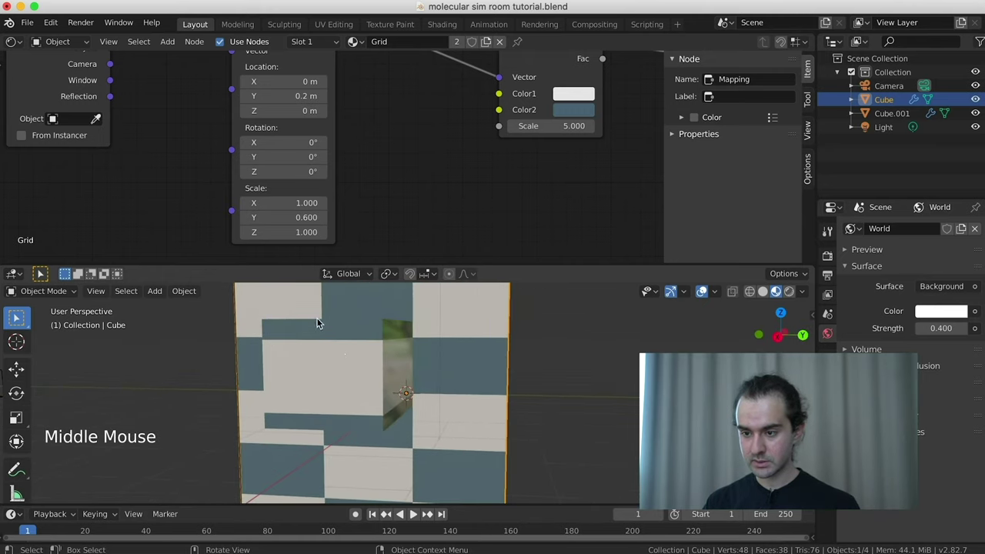
left_click(247, 233)
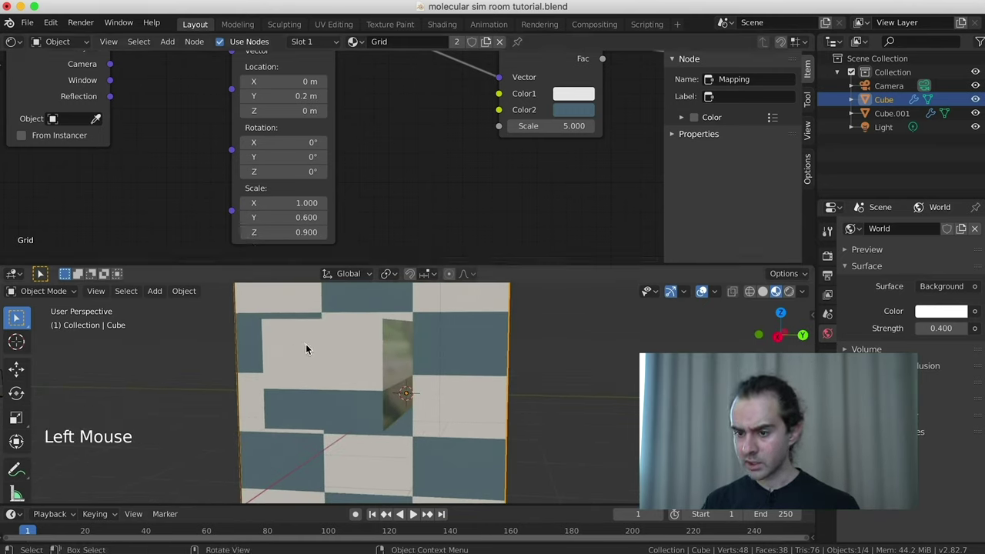
middle_click_drag(305, 344, 306, 351)
left_click(247, 233)
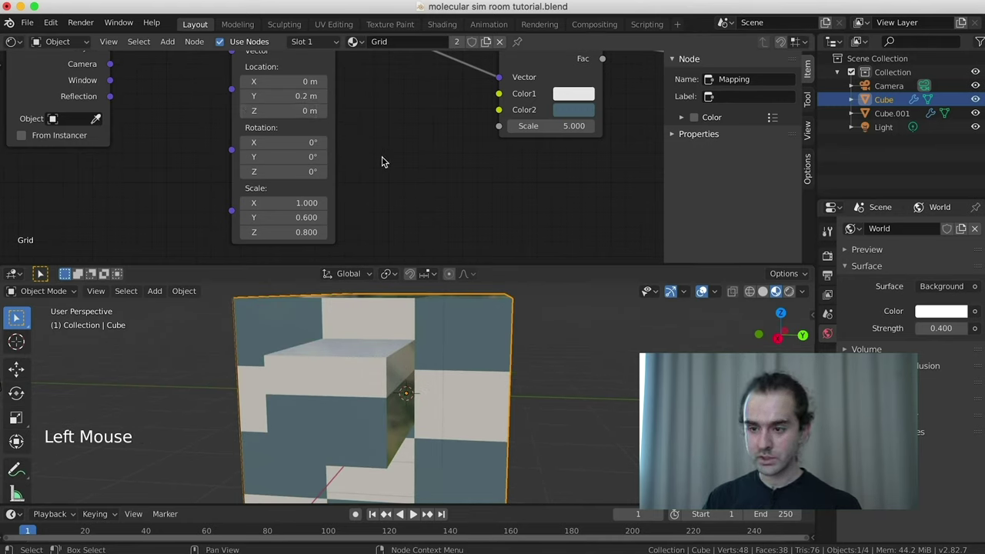
left_click(285, 110, "shift")
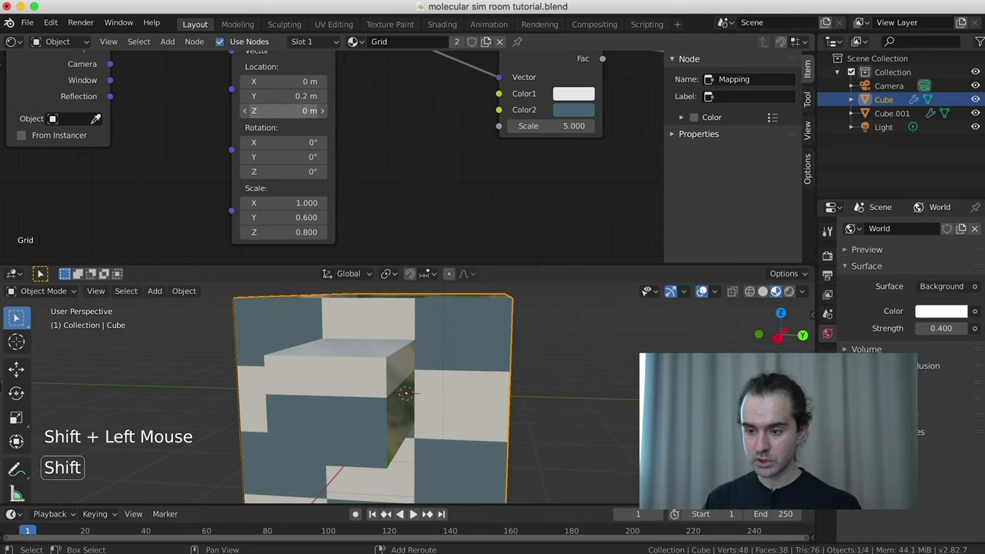
left_click_drag(285, 110, 292, 110, "shift")
Refine the Mapping node's vertical fit to a Z scale of 0.7 and a Z location of 0.21 m.
scroll(341, 431, "down", 2)
middle_click_drag(341, 430, 338, 423)
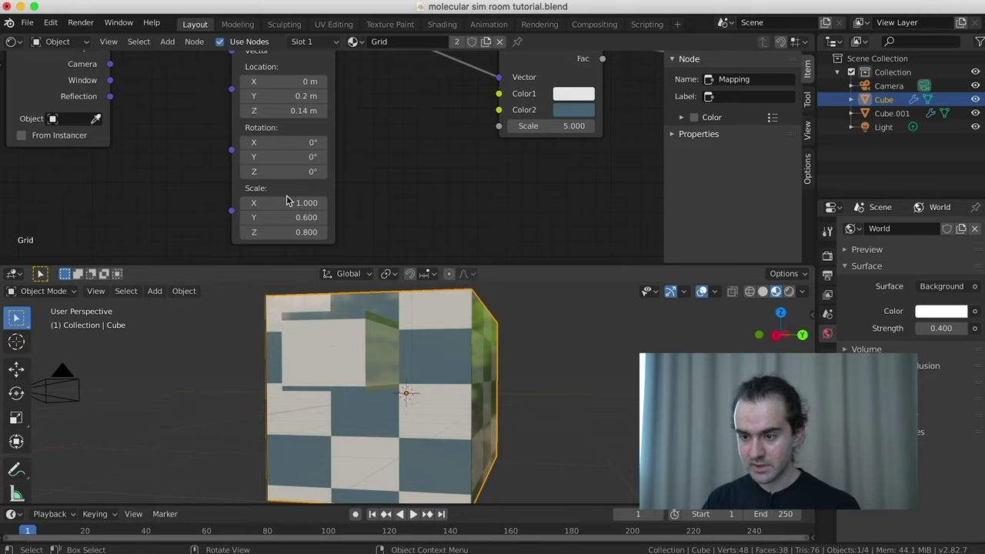
left_click(243, 233)
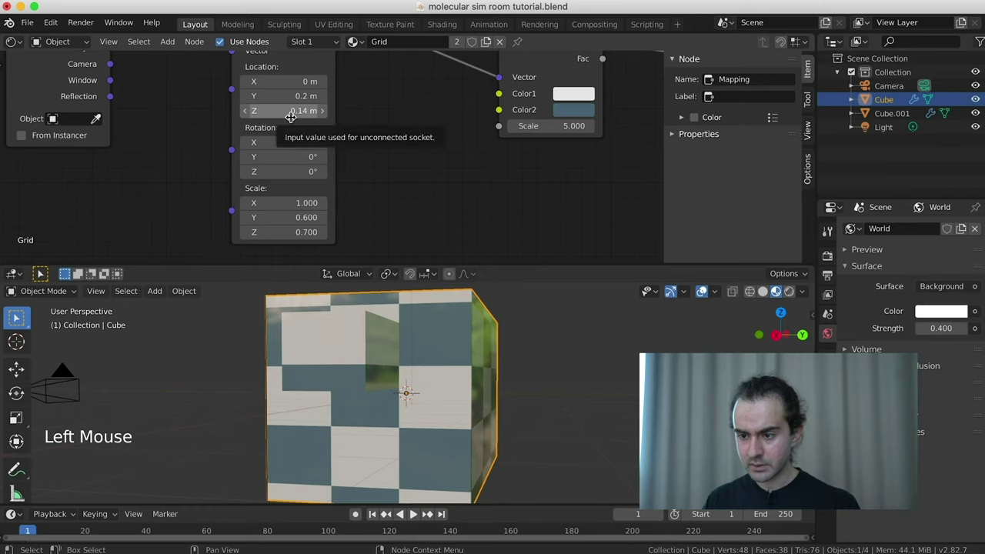
left_click_drag(290, 113, 300, 112)
middle_click_drag(340, 354, 470, 359)
scroll(544, 378, "up", 2)
left_click_drag(301, 112, 301, 112)
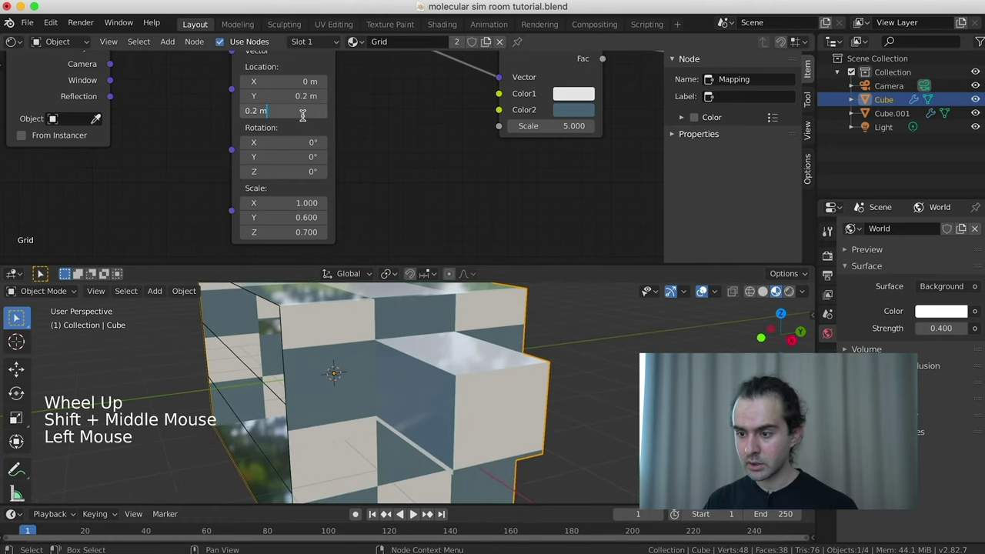
key("BackSpace")
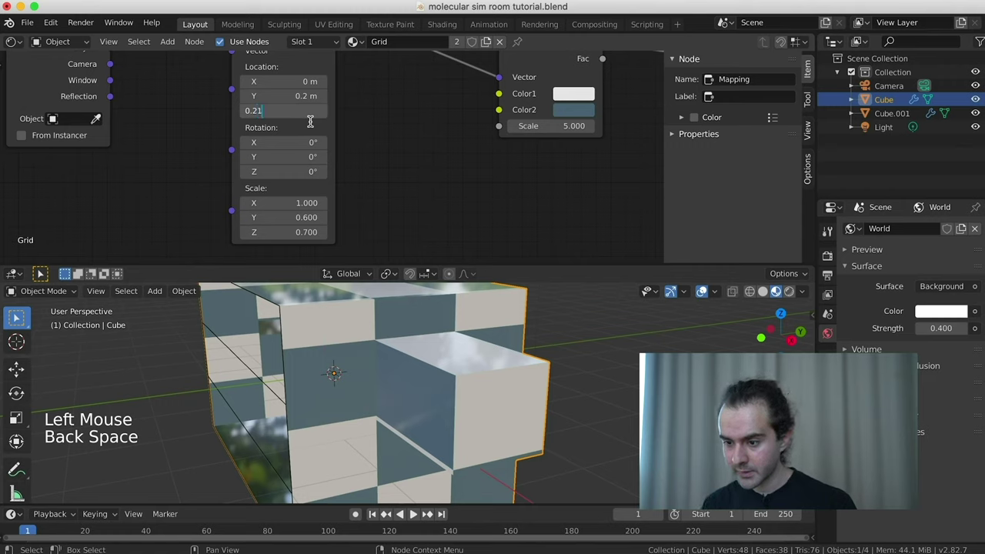
key("Return")
Set the Mapping node's Z scale to 0.67.
scroll(430, 373, "down", 2)
middle_click_drag(431, 373, 408, 361)
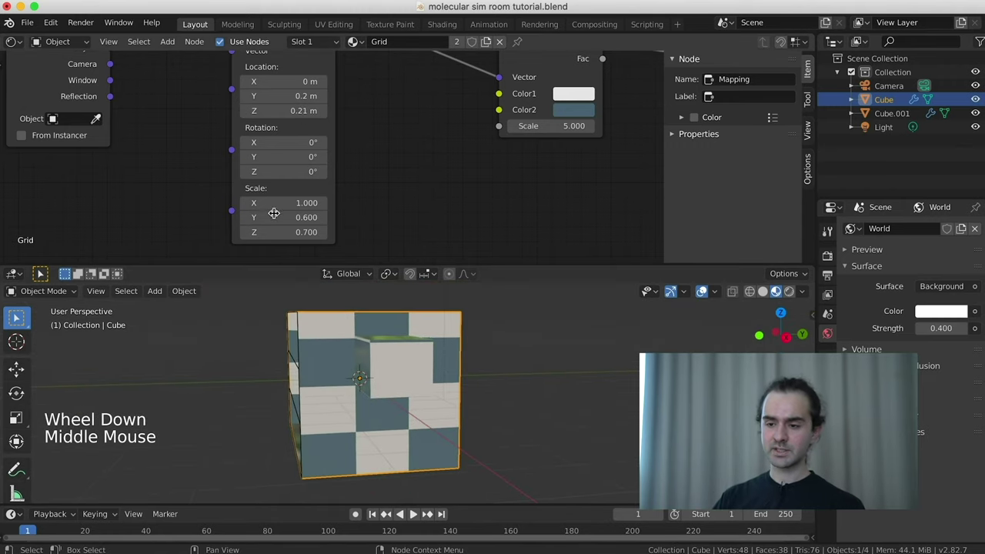
left_click(311, 232)
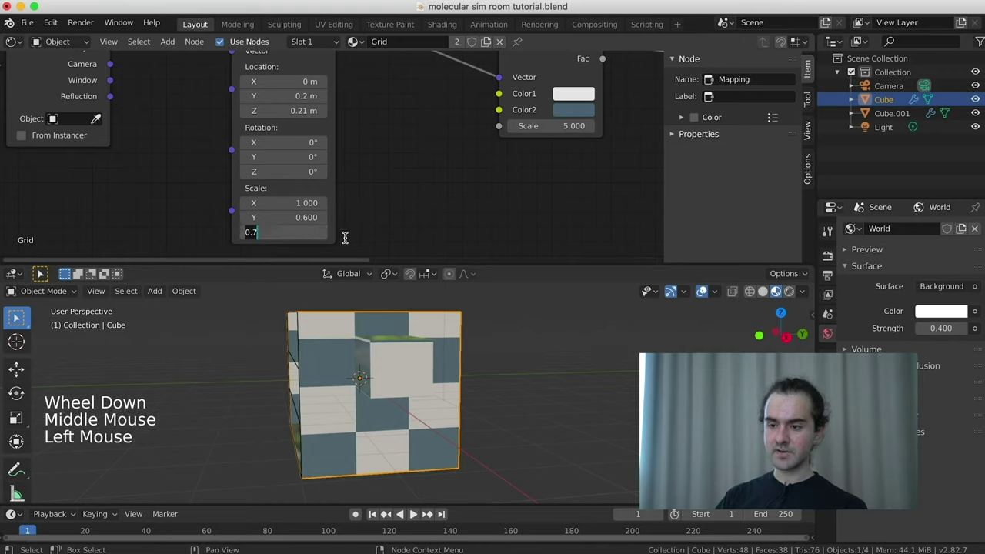
left_click(300, 235)
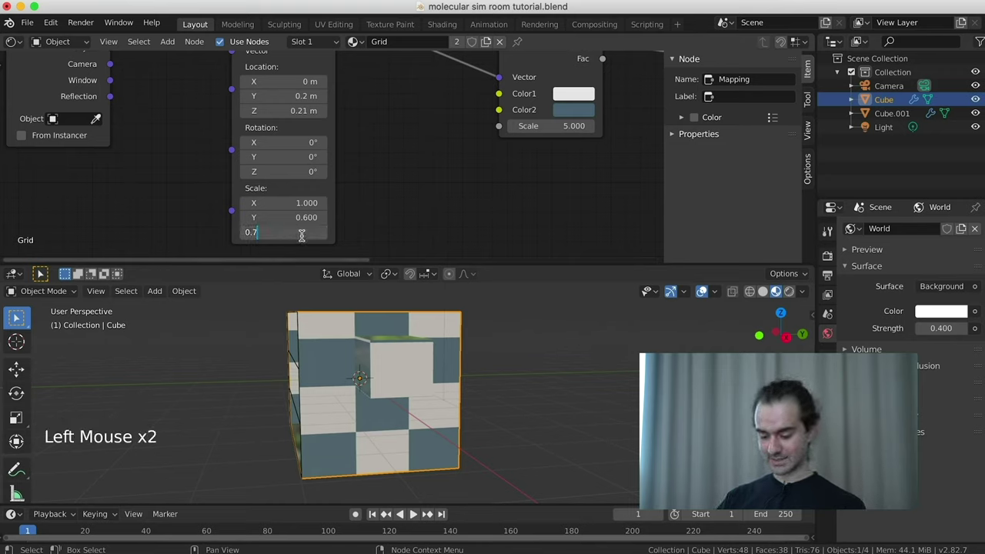
type("6")
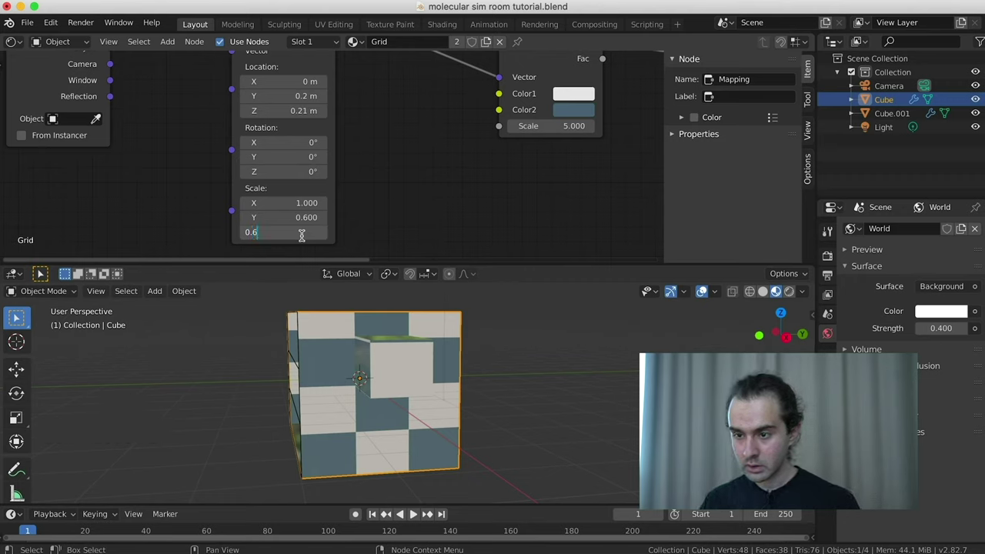
type("7")
key("Return")
Try Mapping Z locations of 0.2 m and 0.22 m against the tunnel's upper and lower edges.
scroll(280, 223, "up", 1)
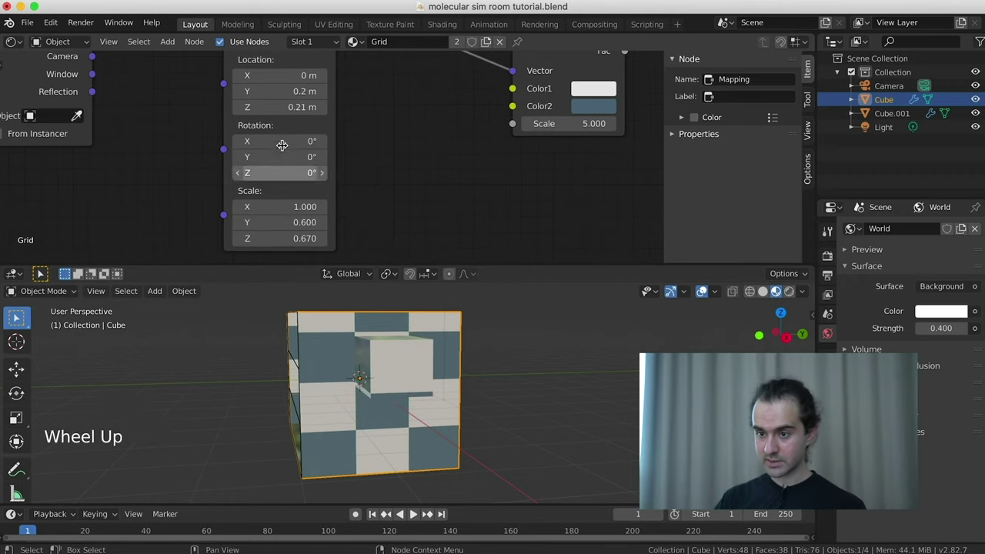
left_click(281, 107)
key("BackSpace")
key("BackSpace")
scroll(353, 308, "up", 2)
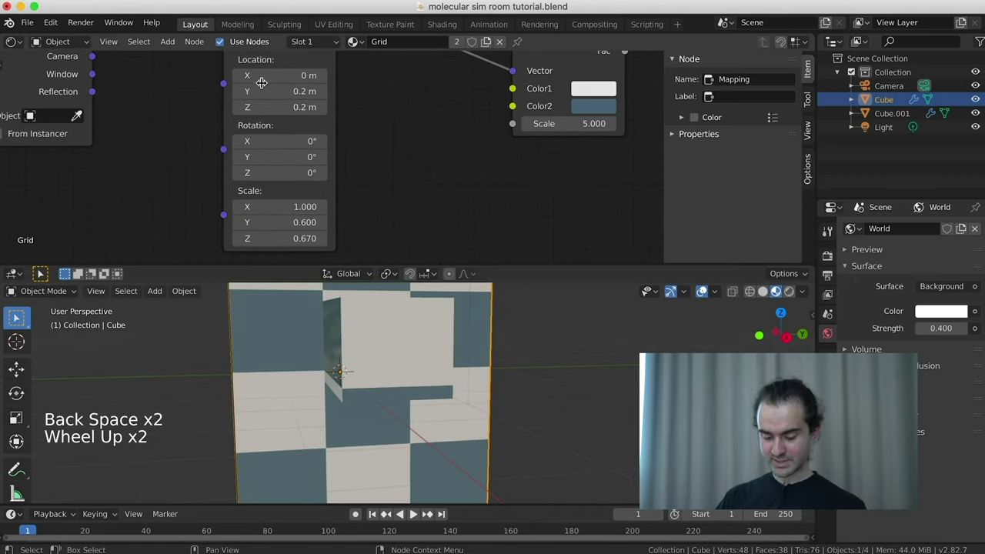
left_click(273, 108)
key("BackSpace")
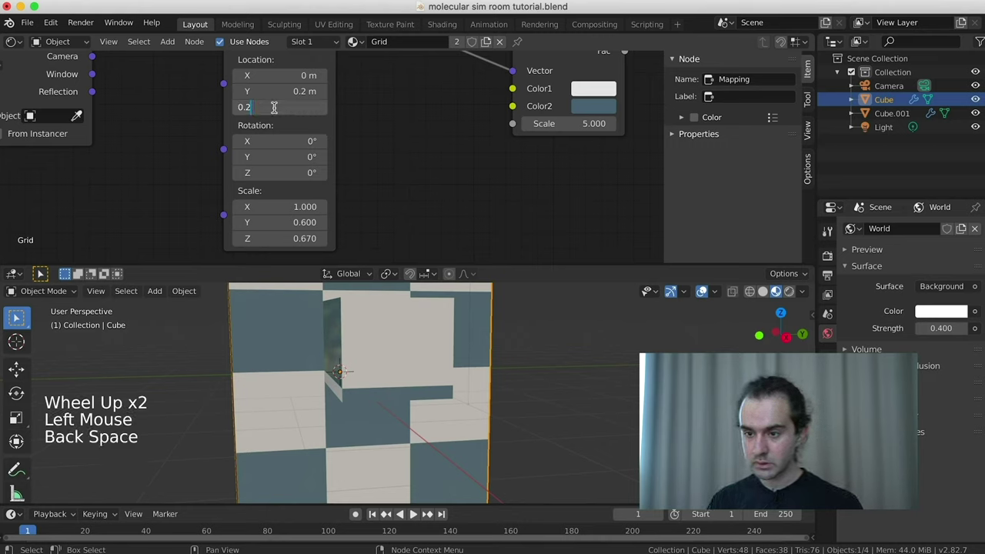
type("2")
key("Return")
key("Return")
Set the Mapping node's Z location to 0.23 m and check the checker alignment around the tunnel.
left_click(279, 107)
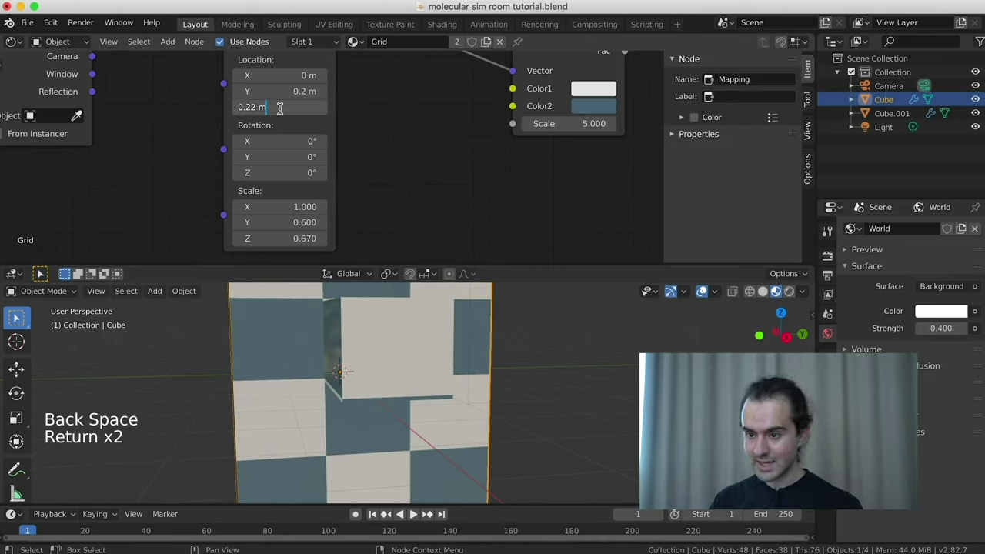
key("Left")
key("Return")
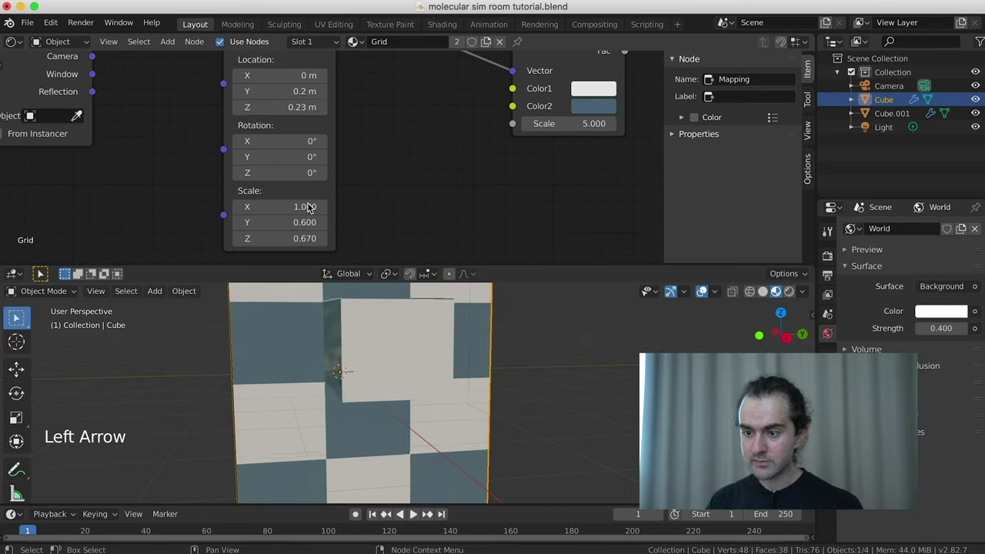
middle_click_drag(325, 370, 350, 354)
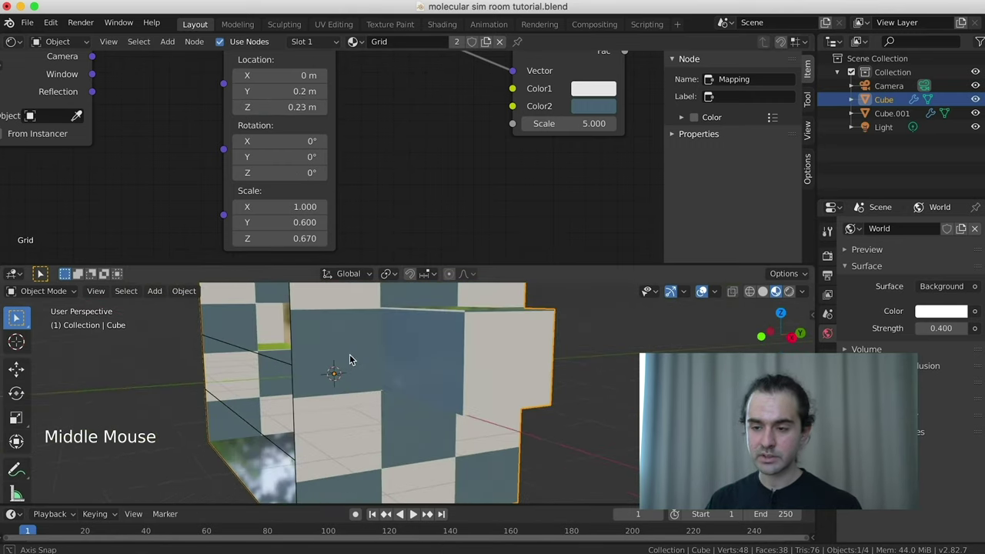
Check the checker alignment from several angles and through the camera, and save the file.
middle_click_drag(546, 309, 374, 362)
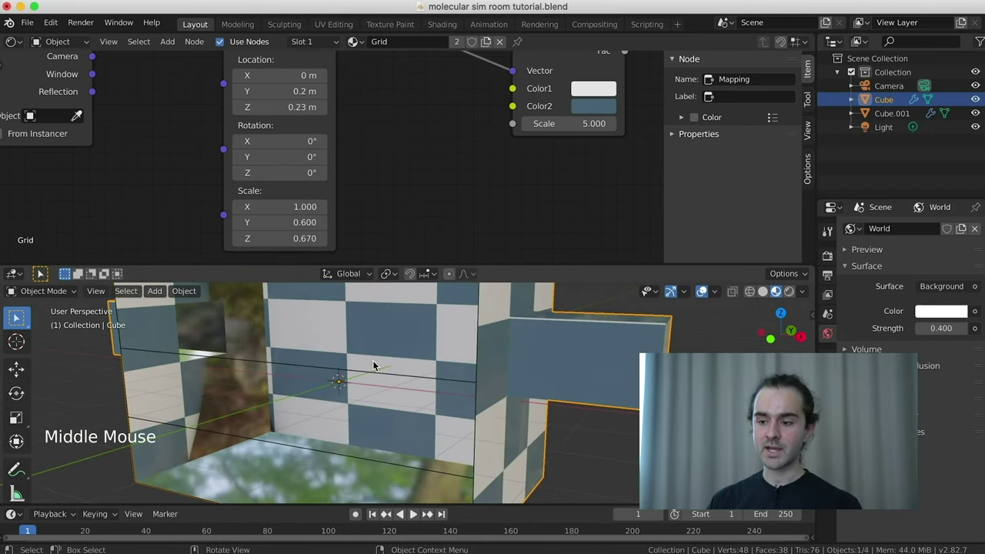
key("ctrl+s")
scroll(375, 363, "down", 1)
middle_click_drag(503, 411, 410, 431)
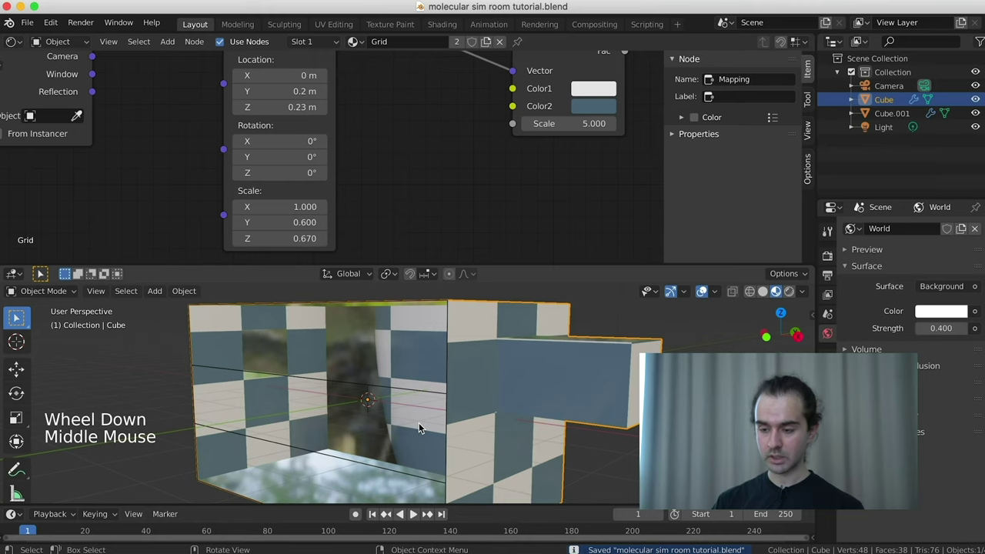
key("KP_0")
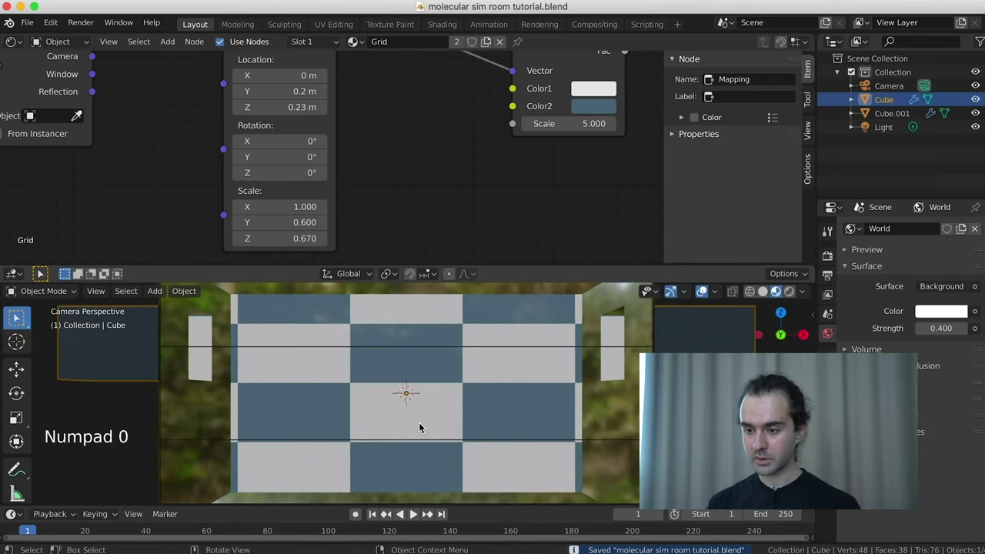
key("ctrl+s")
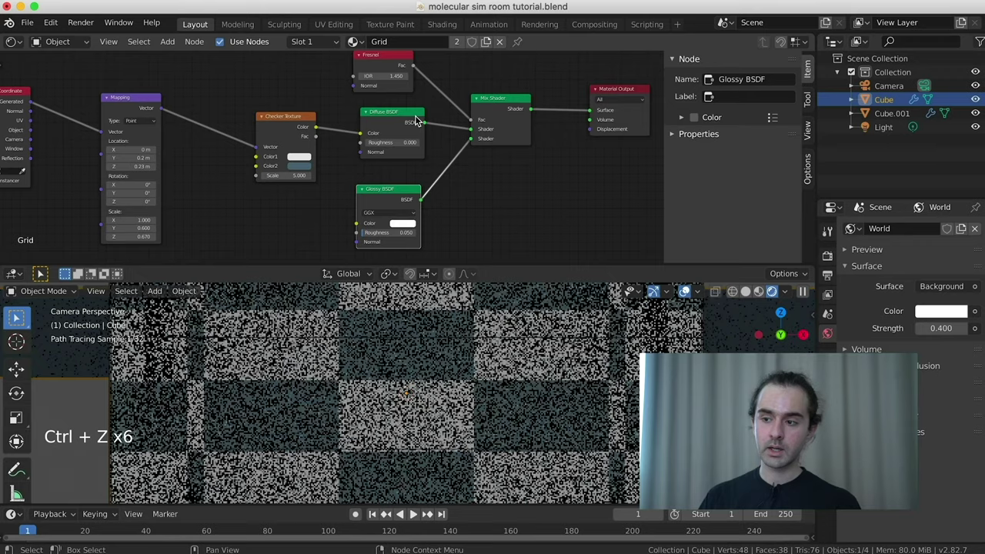
Insert an RGB Curves node on the link between the Fresnel node and the Mix Shader's Fac input.
mouse_move(360, 71)
middle_mouse_down()
mouse_move(543, 108)
mouse_move(371, 75)
middle_mouse_up()
right_click(542, 107)
left_click(357, 97)
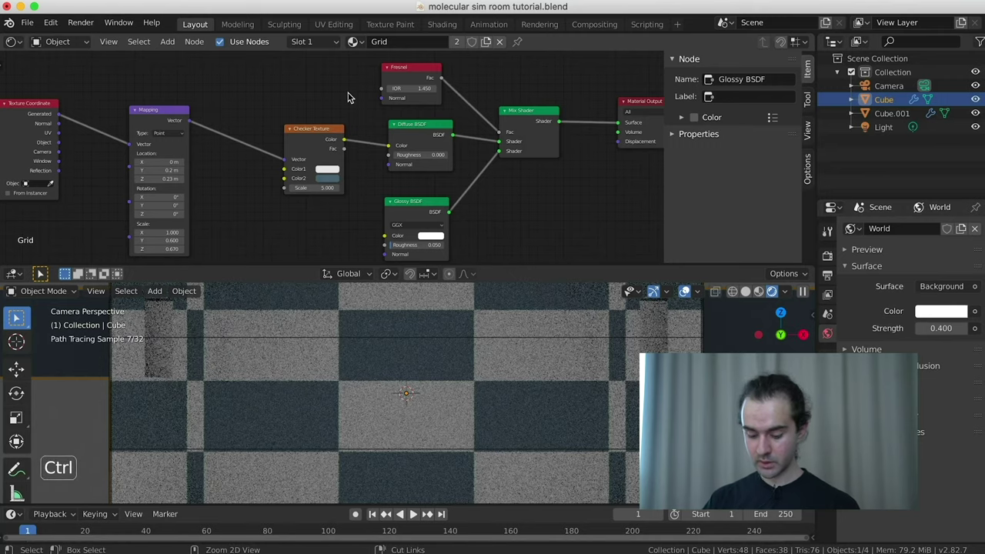
key("ctrl+space")
left_click(438, 157)
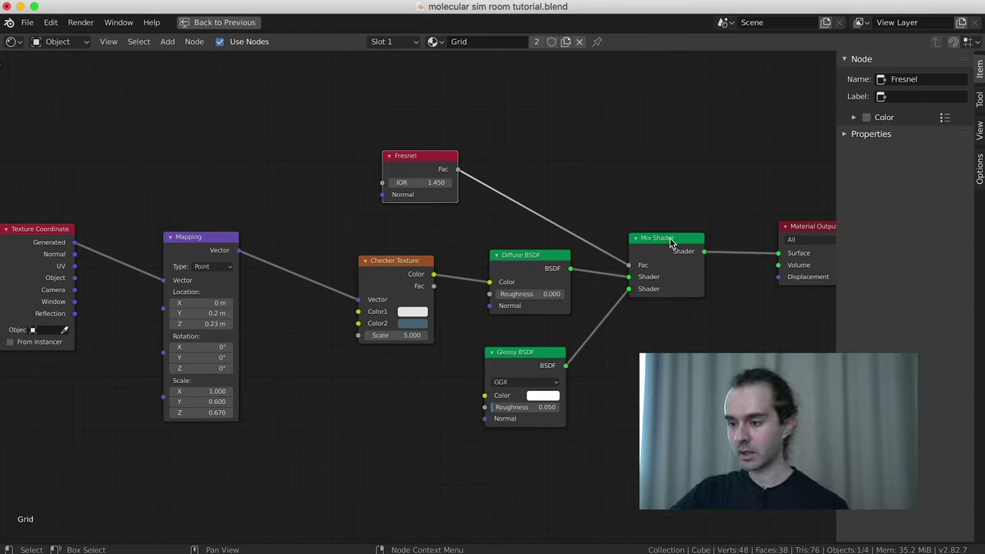
key("shift+a")
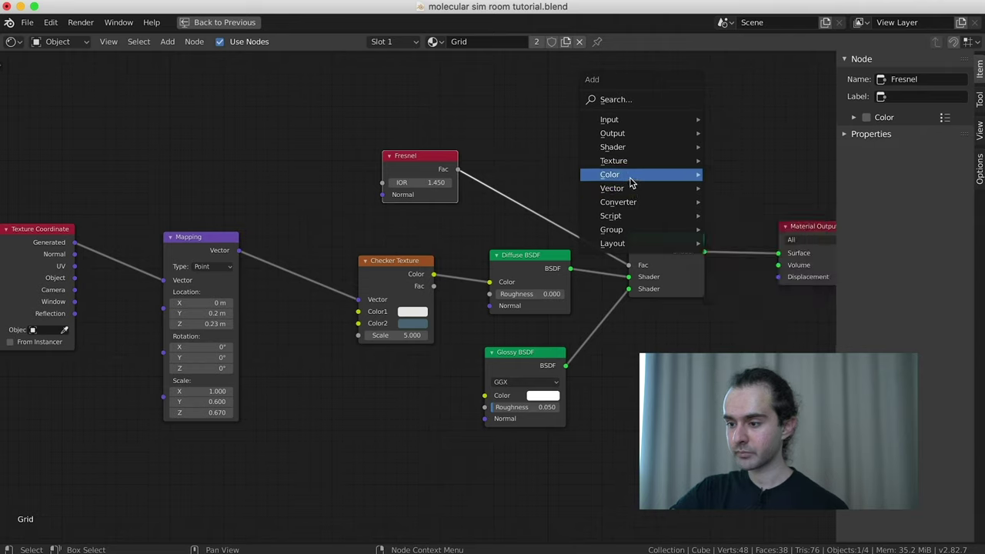
mouse_move(631, 180)
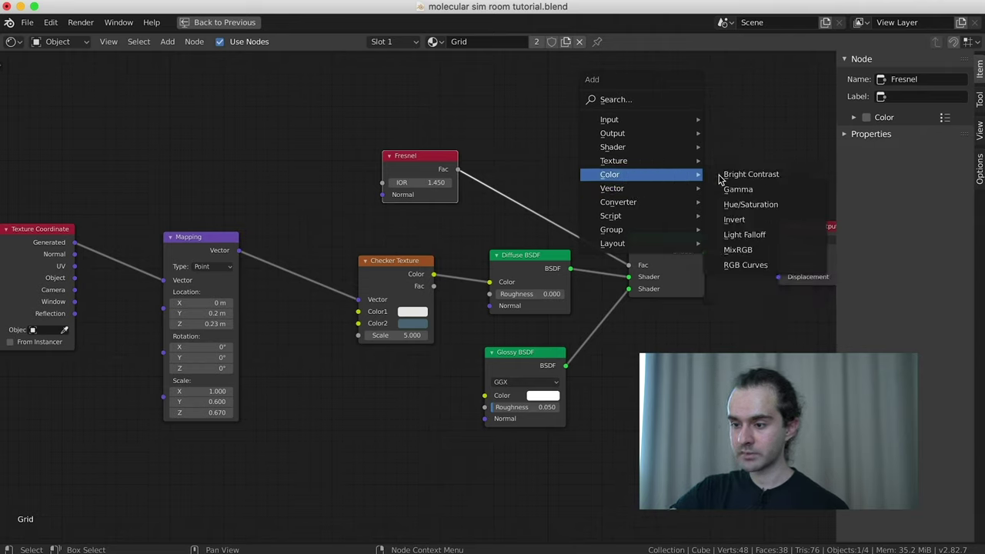
left_click(744, 264)
left_click(531, 177)
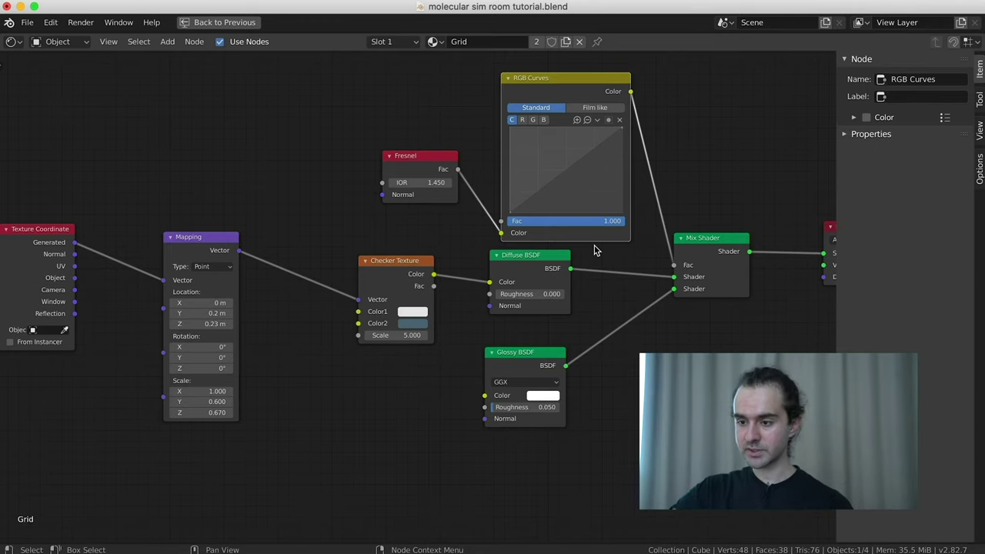
Lower the RGB Curves end point to a Y value of about 0.36 to weaken the room's reflections in the rendered view.
key("ctrl+space")
scroll(515, 434, "down", 2)
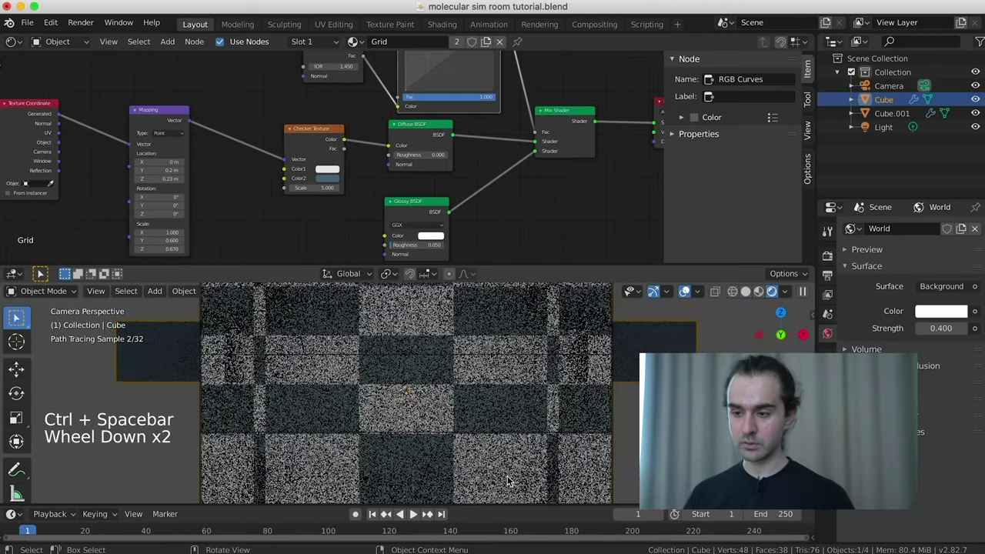
middle_click_drag(493, 54, 401, 92)
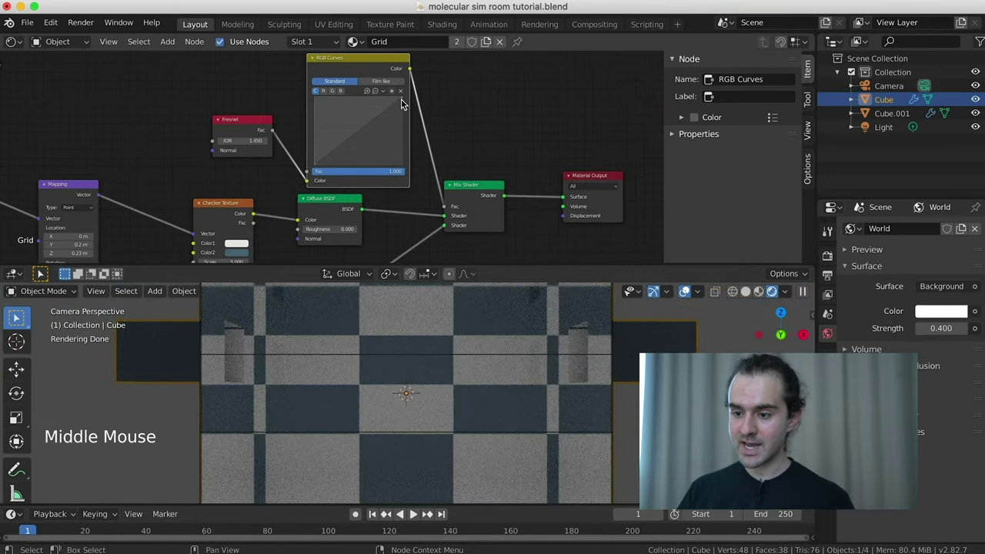
left_click_drag(402, 98, 405, 150)
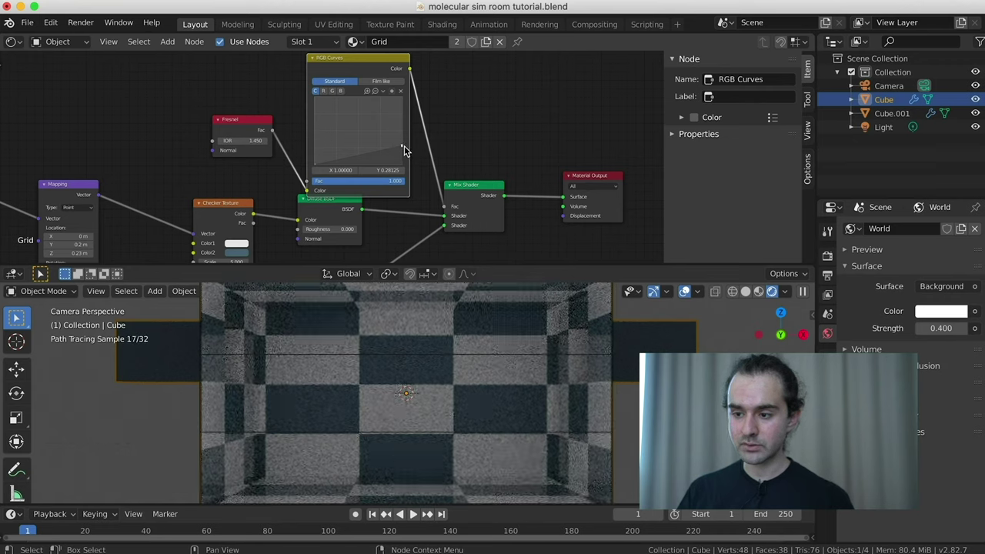
left_click(403, 147)
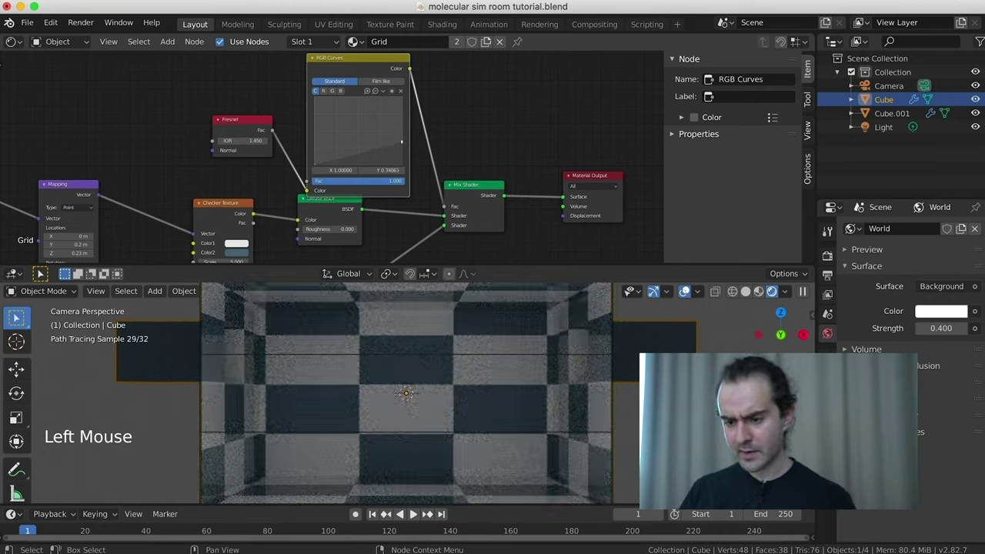
left_click_drag(400, 141, 400, 132)
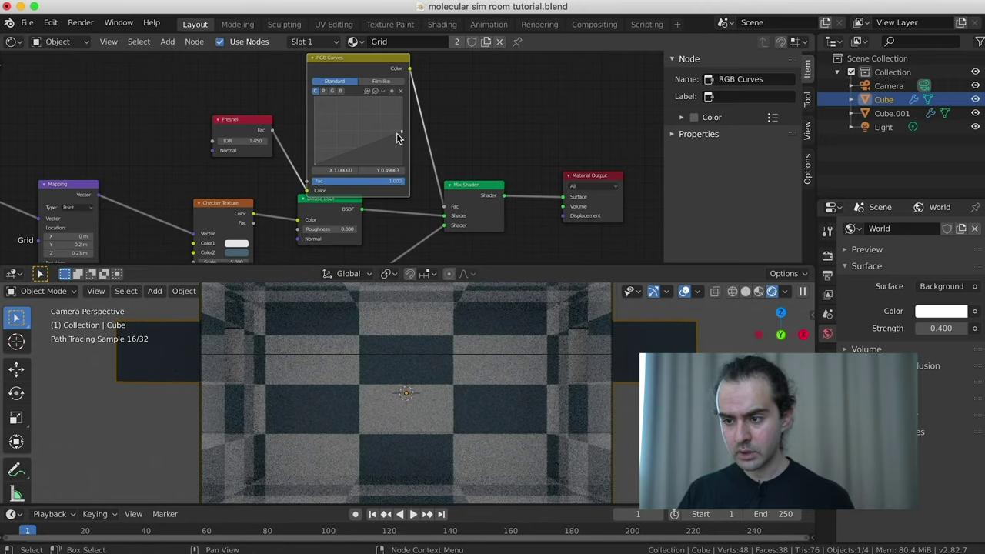
left_click_drag(400, 136, 402, 142)
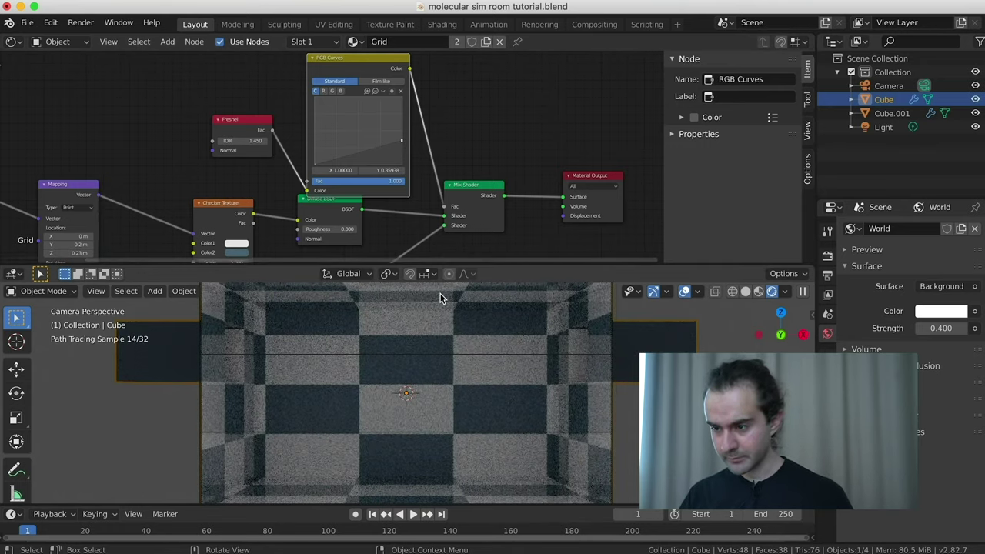
key("ctrl+space")
scroll(448, 299, "up", 2)
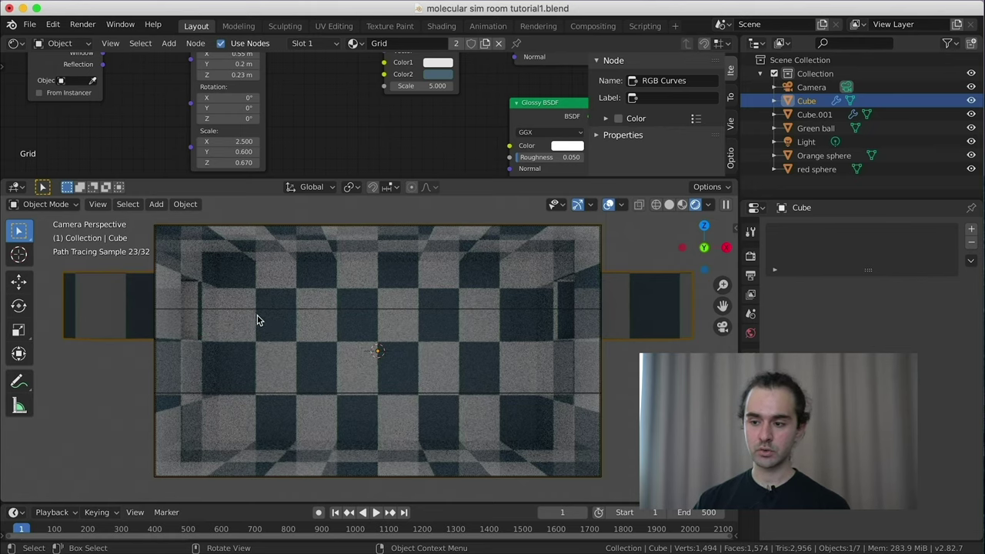
Examine the Location and Scale values of the Grid material's Mapping node.
scroll(279, 174, "up", 3)
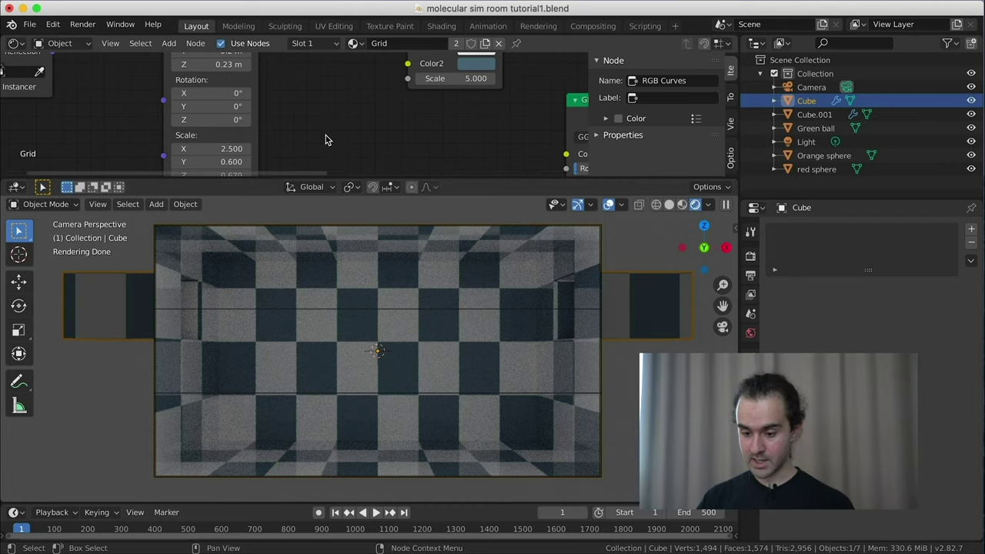
key("ctrl+space")
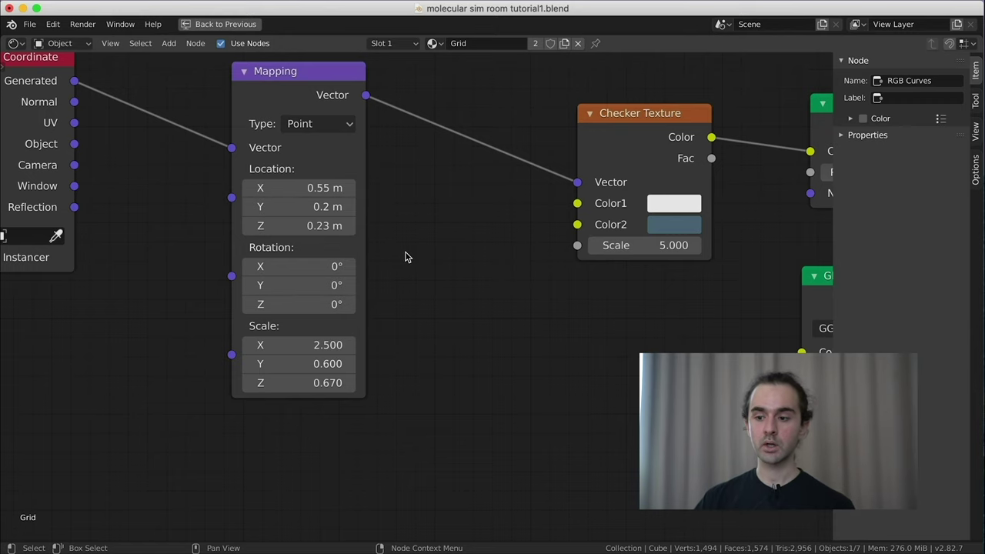
key("ctrl+space")
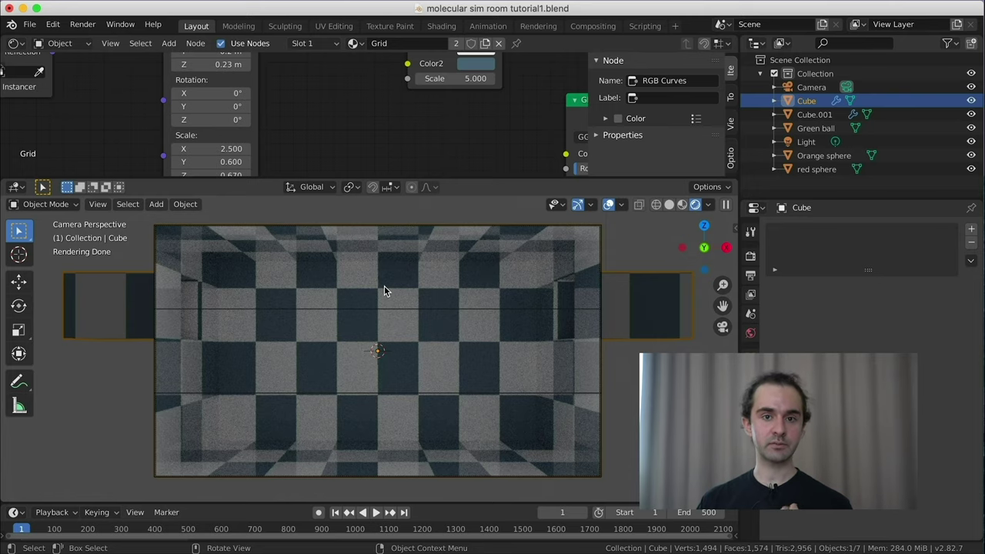
Switch the viewport to solid shading and join the areas so the 3D viewport replaces the shader editor.
key("z")
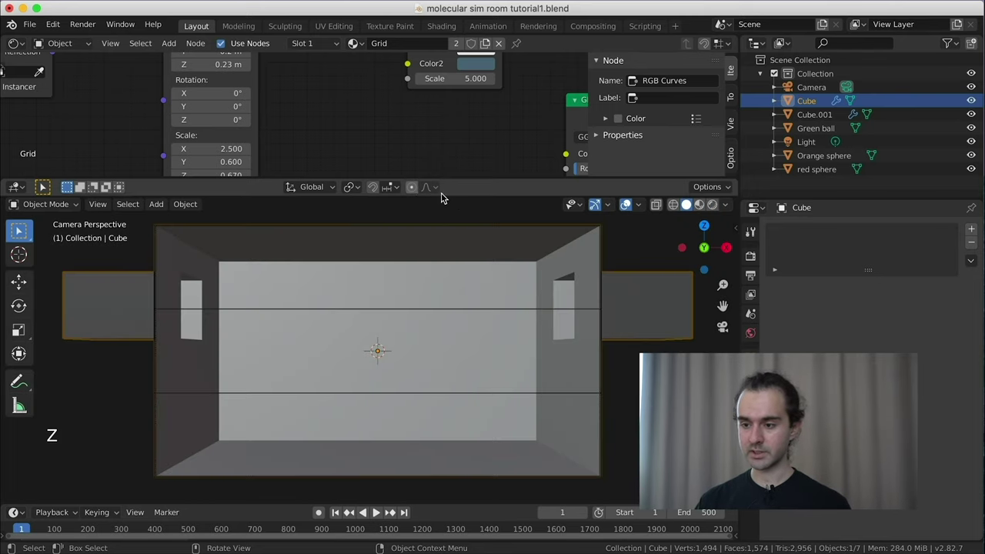
left_click(466, 178)
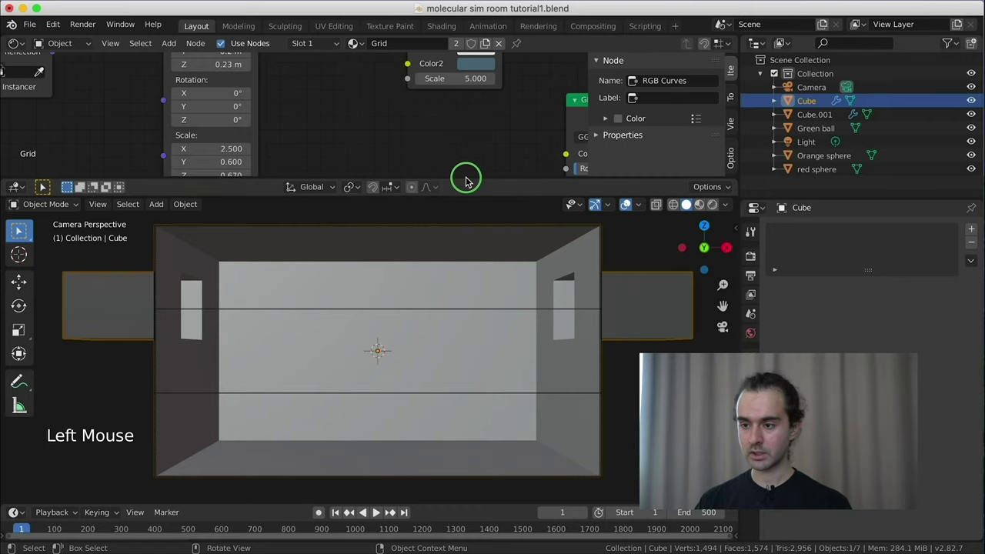
right_click(466, 178)
left_click(442, 176)
left_click(422, 131)
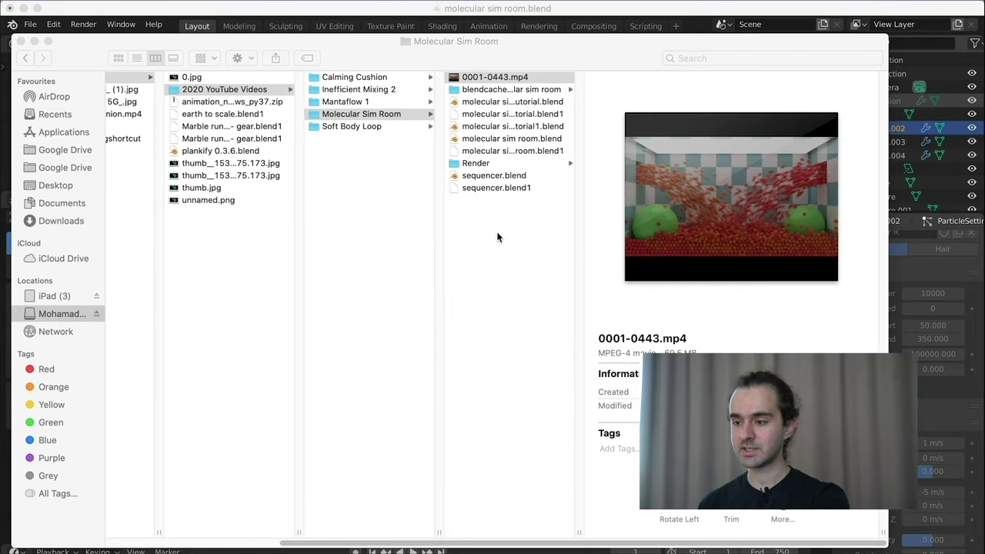
Preview the rendered clip 0001-0443.mp4 in Finder.
key("space")
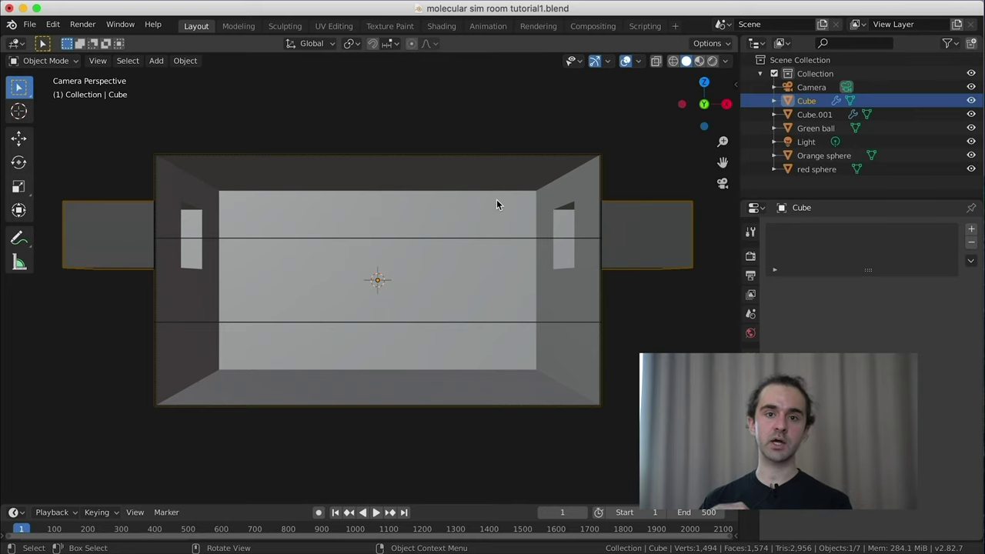
In wireframe shading and front view, add a cube and move it into the room's left tunnel.
key("z")
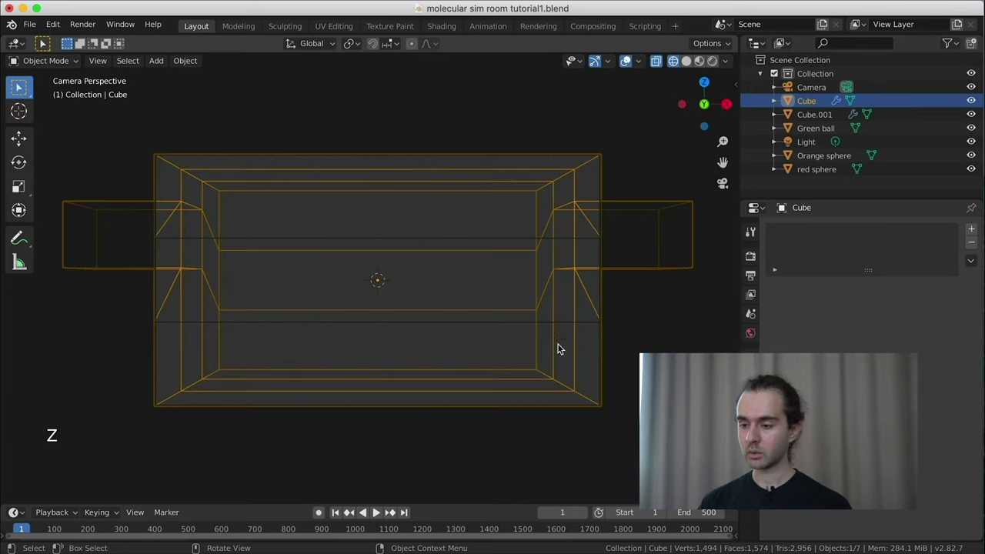
key("KP_1")
scroll(409, 313, "up", 1)
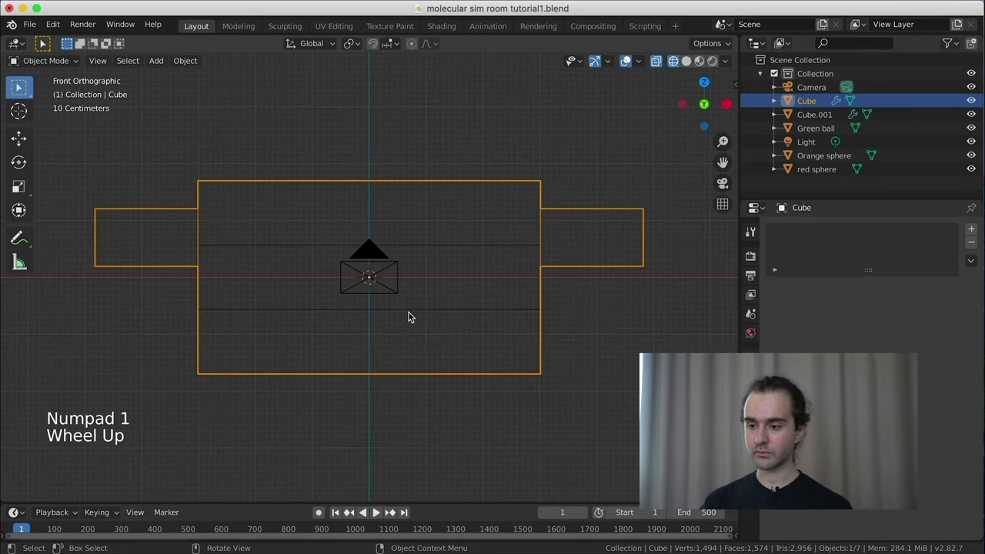
key("shift+a")
mouse_move(320, 277)
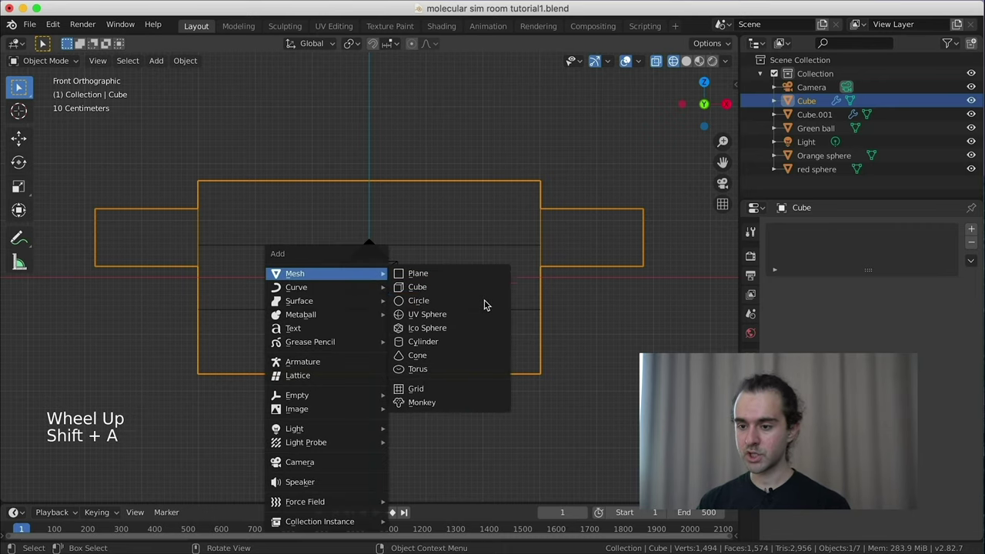
left_click(457, 287)
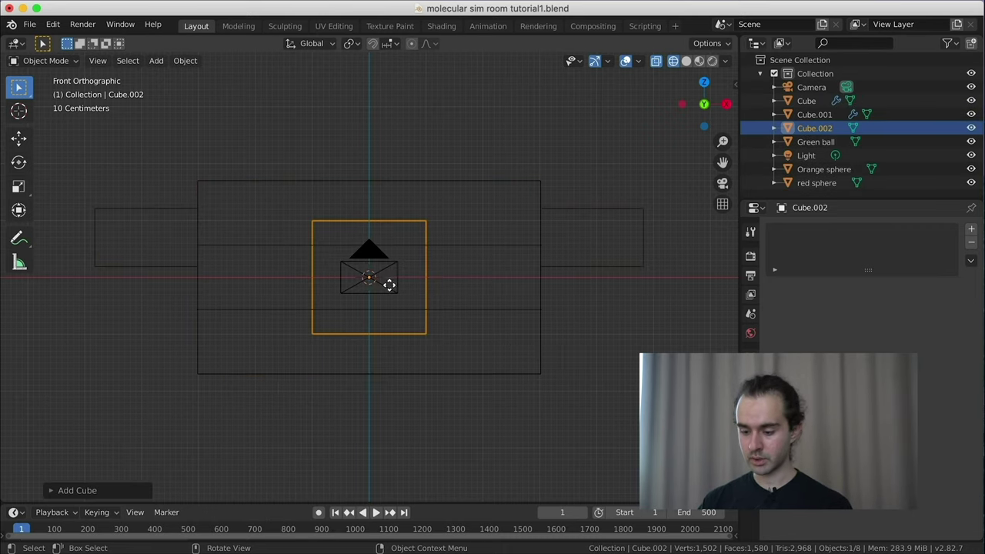
key("g")
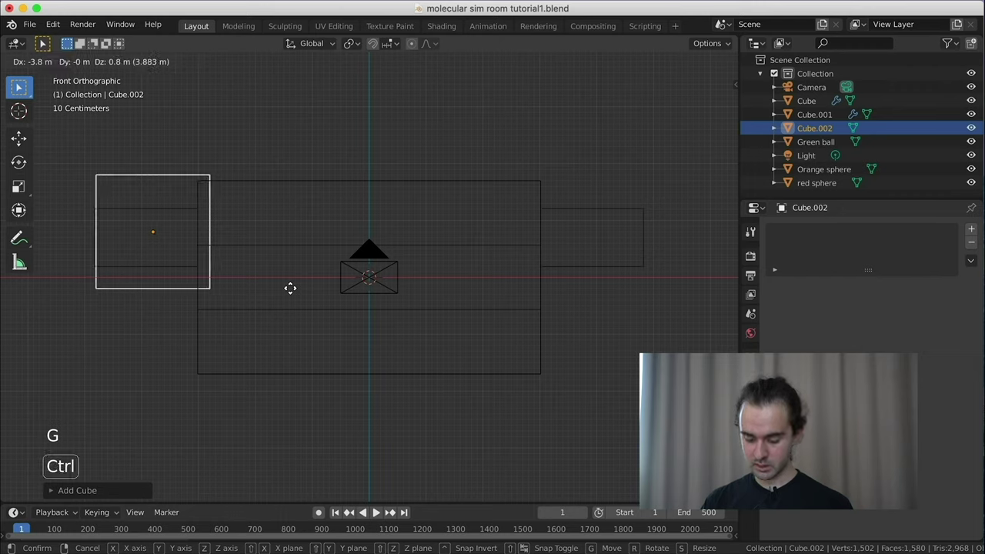
left_click(287, 285)
Scale the cube down to fit inside the left tunnel and shift it -0.6 m along X towards the tunnel's closed end.
key("s")
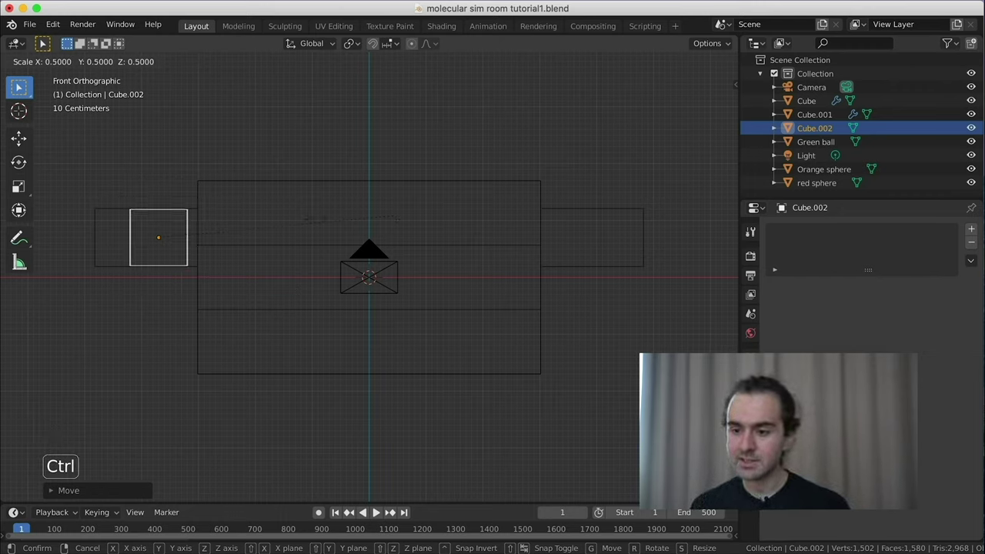
left_click(295, 220)
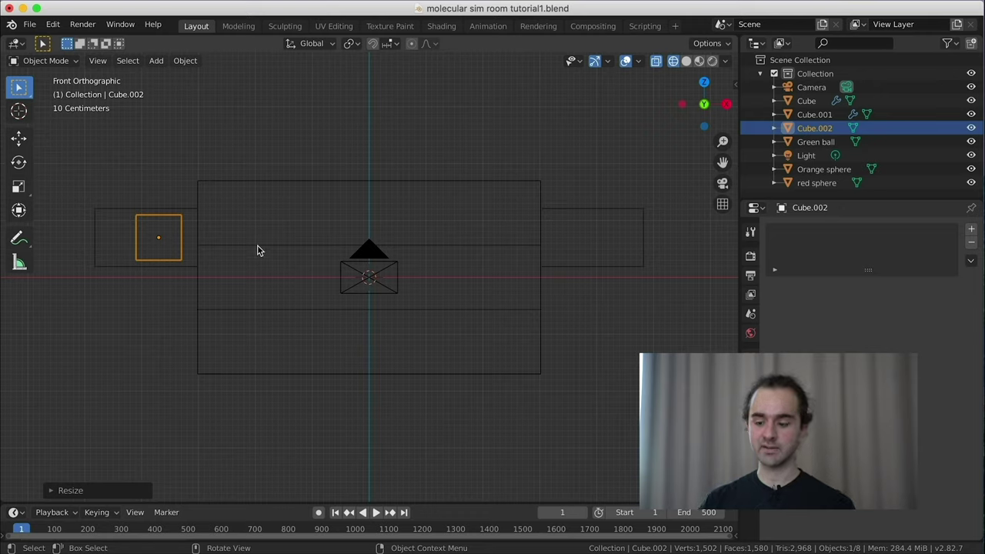
key("g")
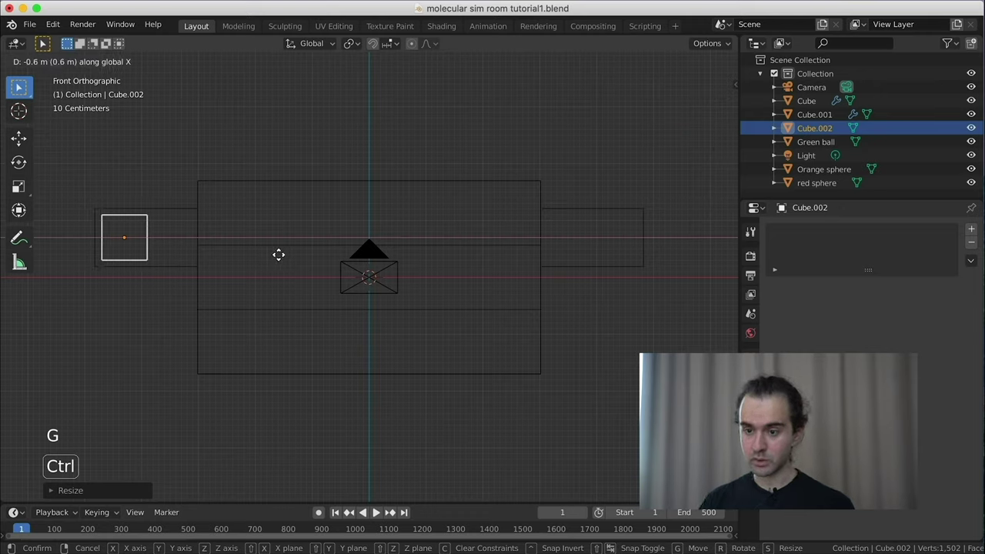
left_click(291, 266)
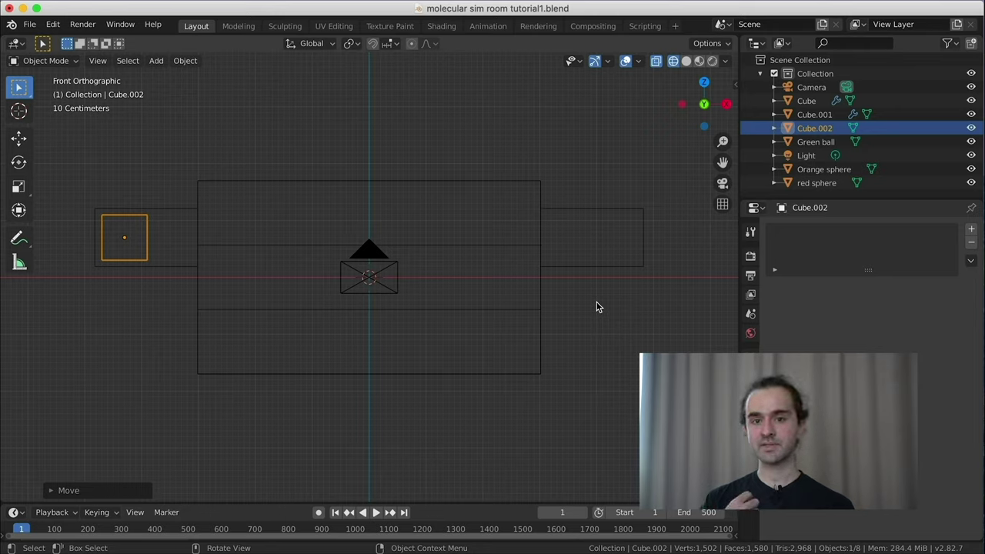
Add a cube at the centre of the room and scale it to 0.6 along Z.
key("shift+a")
mouse_move(269, 241)
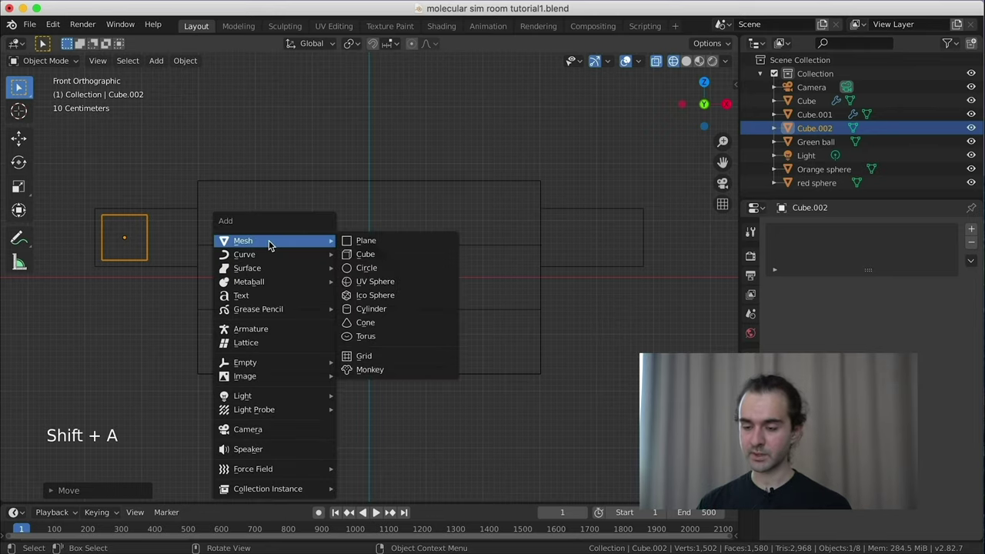
left_click(366, 255)
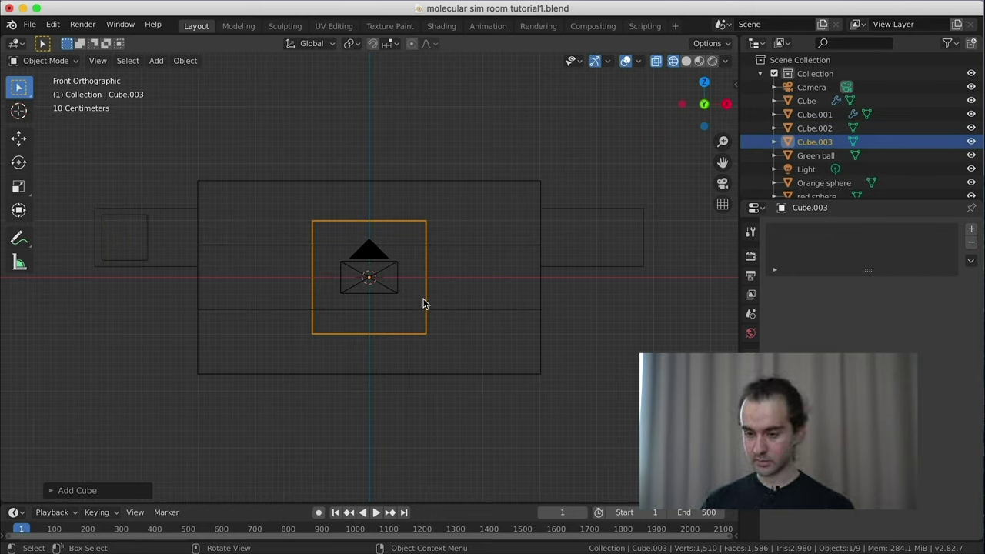
key("s")
key("z")
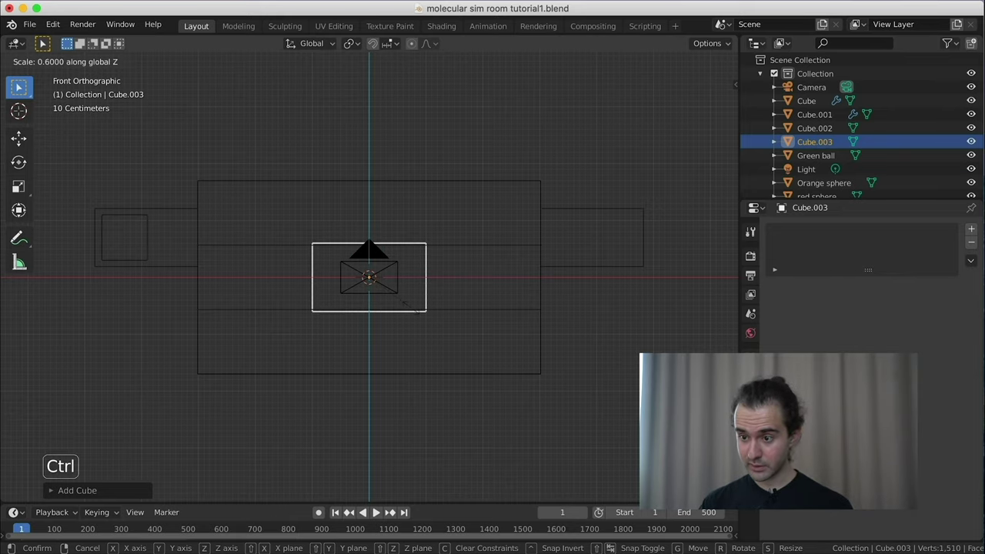
left_click(412, 310)
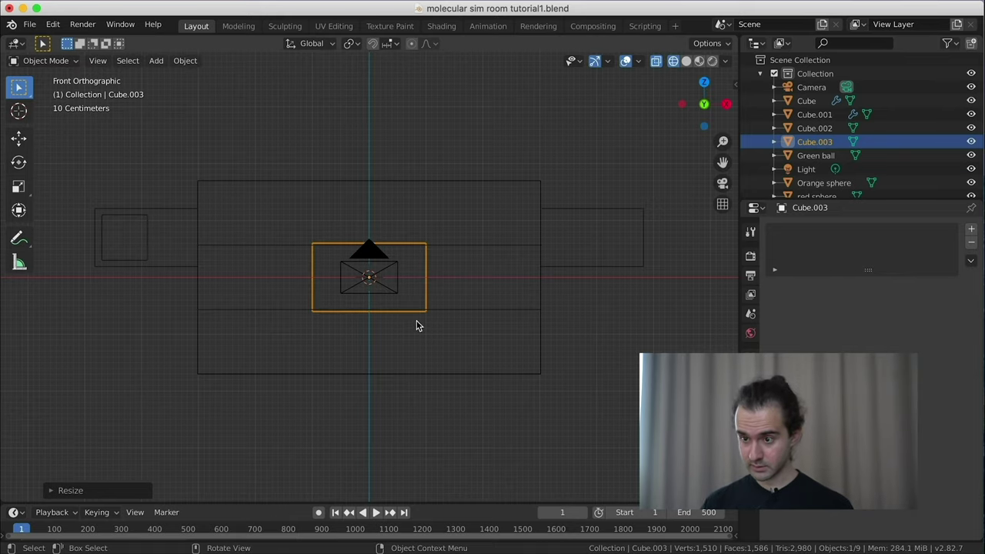
In top view, scale the flattened central cube up in X and Y only, keeping it within the room's walls.
key("KP_7")
scroll(414, 325, "up", 1)
scroll(414, 324, "up", 1)
key("s")
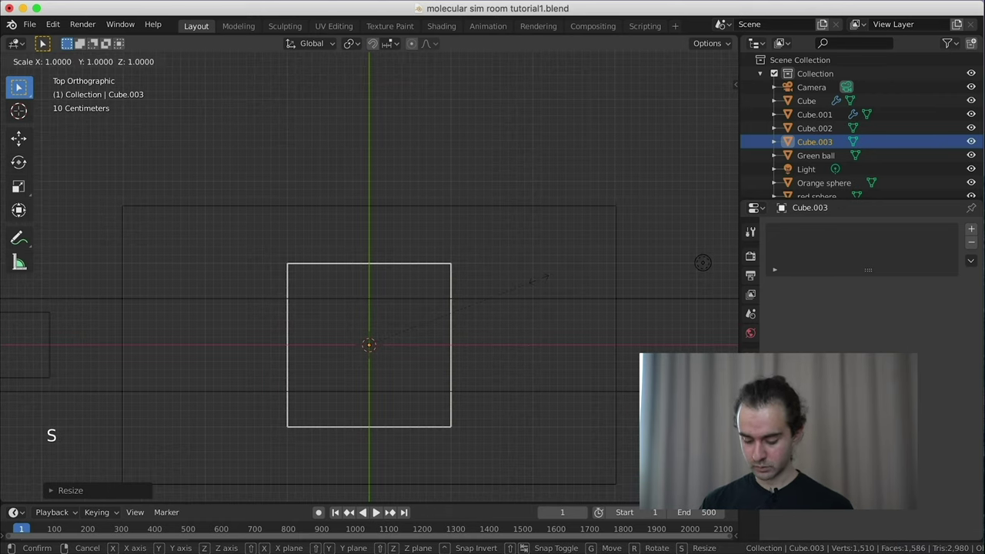
key("shift+z")
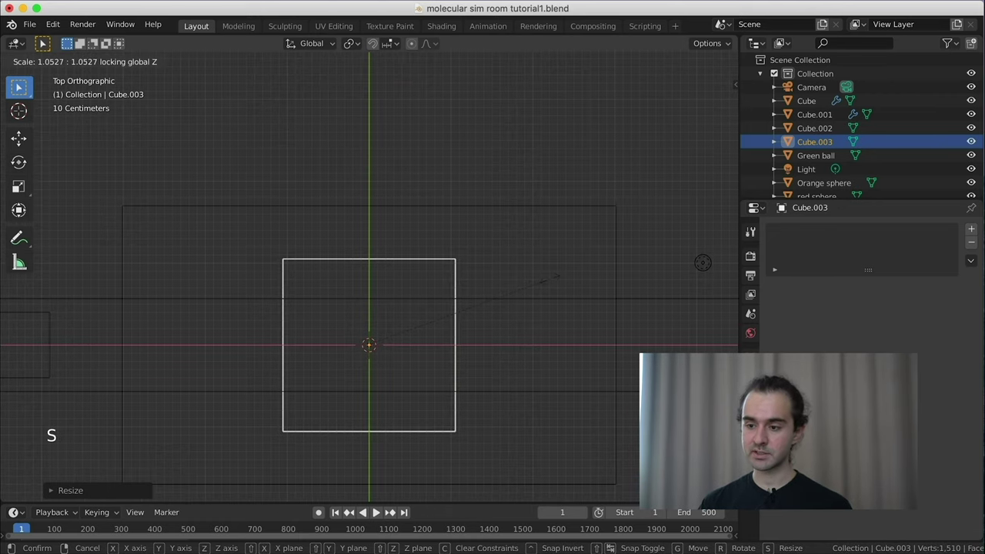
key("ctrl")
left_click(583, 244)
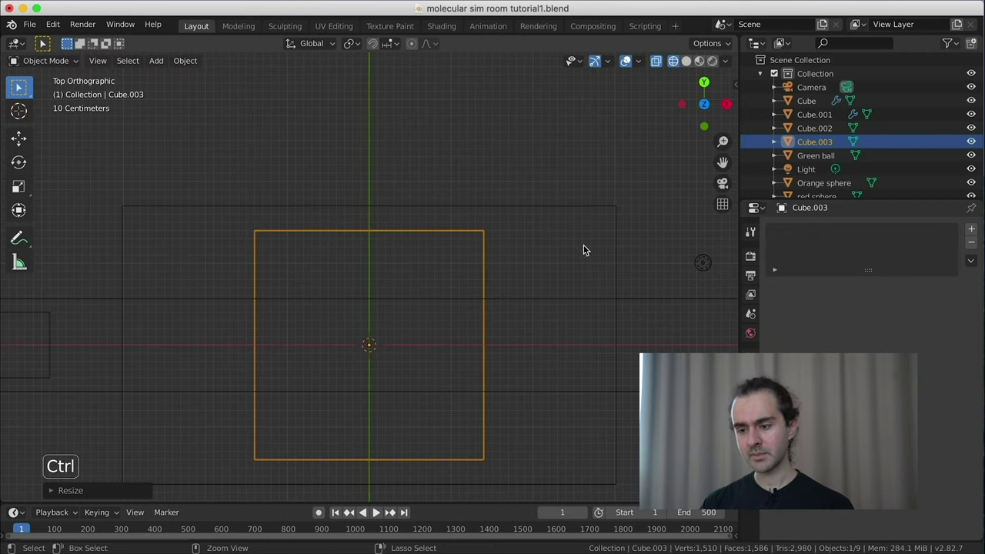
Stretch the central cube along X until it nearly spans the room's length, and check its fit from the front.
key("s")
key("x")
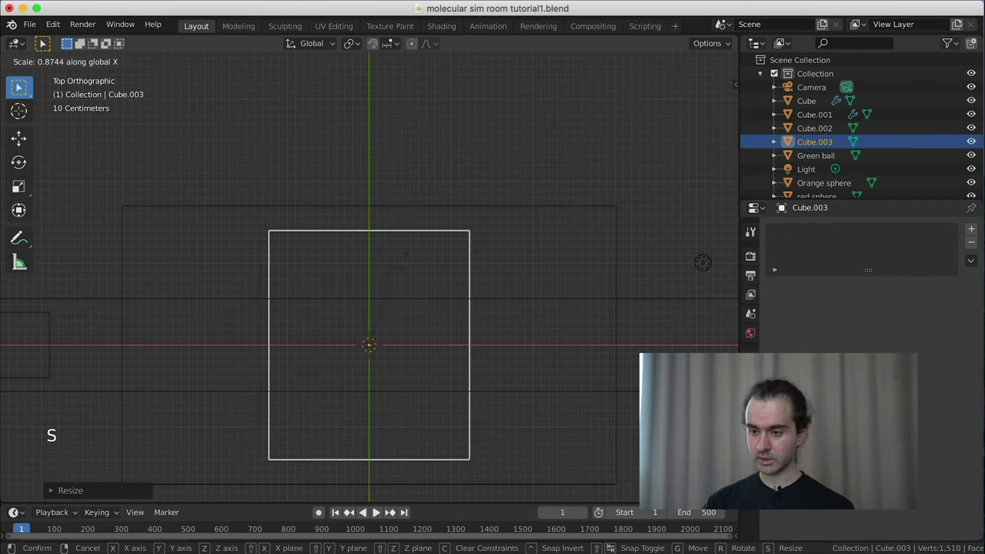
key("ctrl")
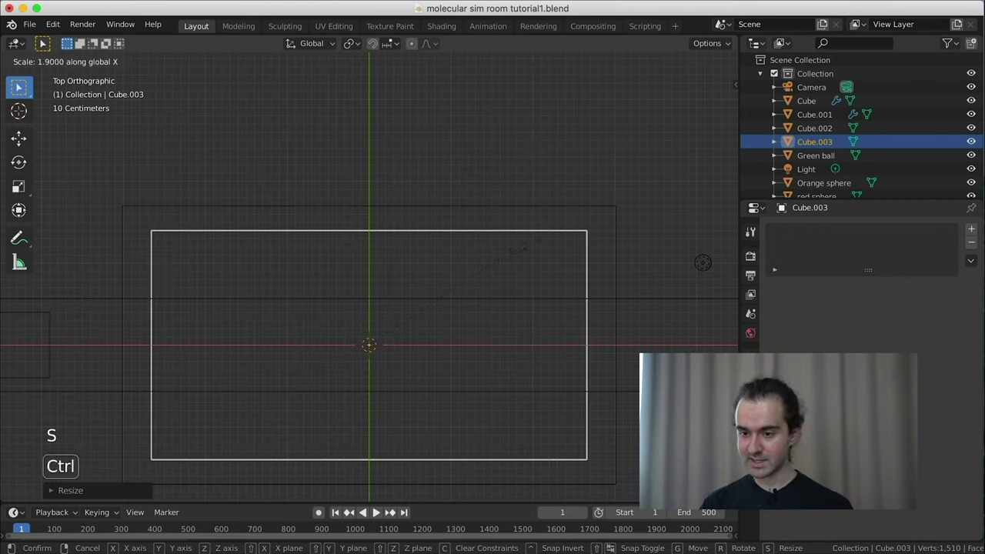
left_click(516, 266)
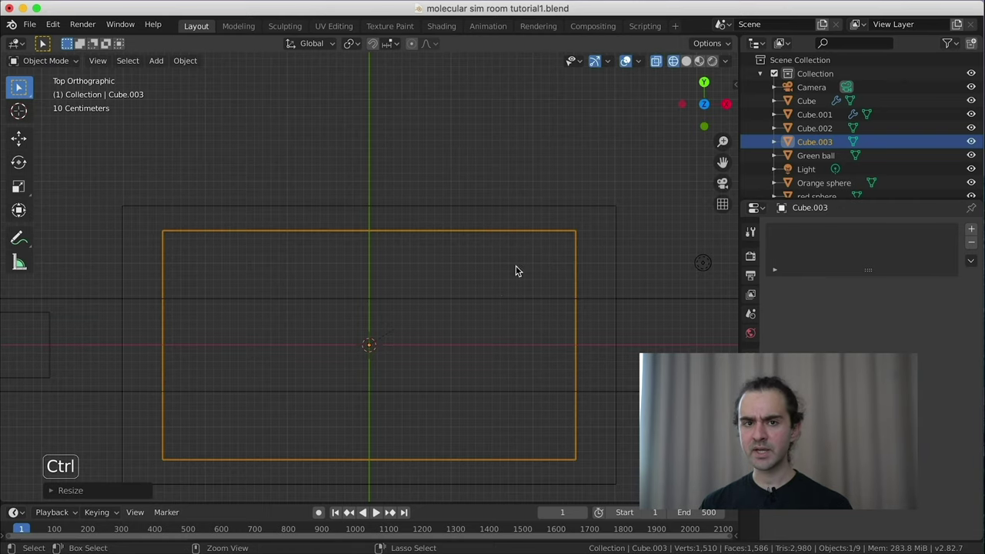
middle_click_drag(493, 284, 448, 197)
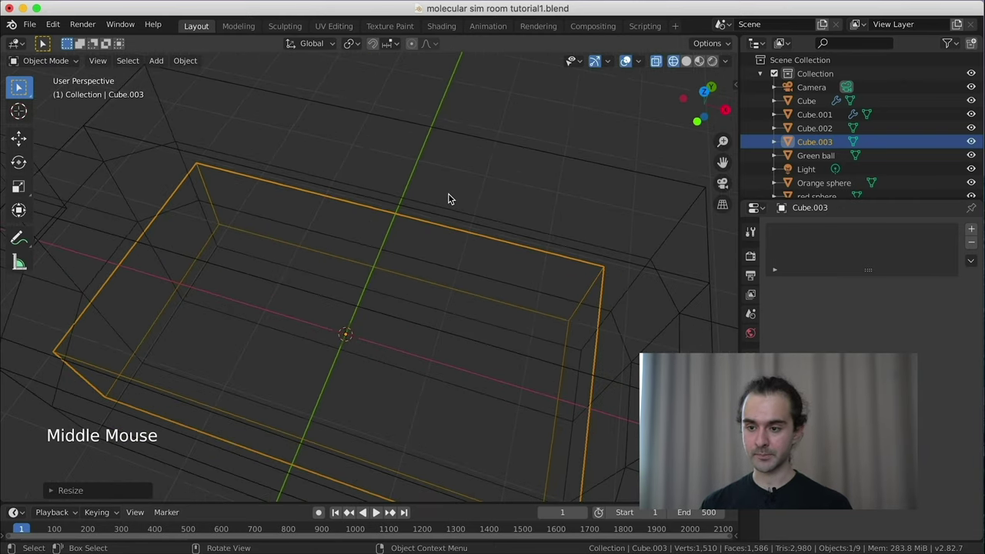
key("KP_1")
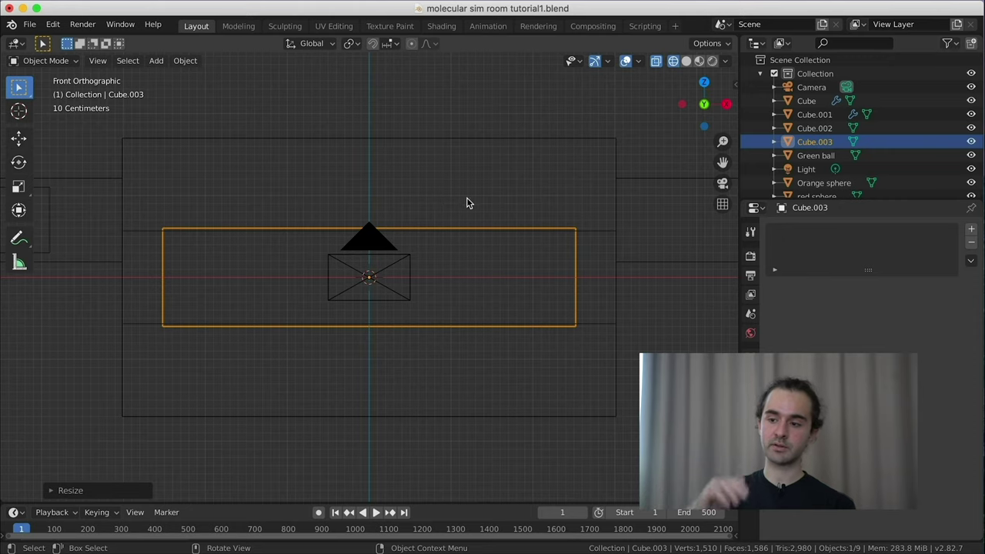
scroll(485, 206, "down", 2)
middle_click_drag(508, 211, 479, 229)
key("KP_1")
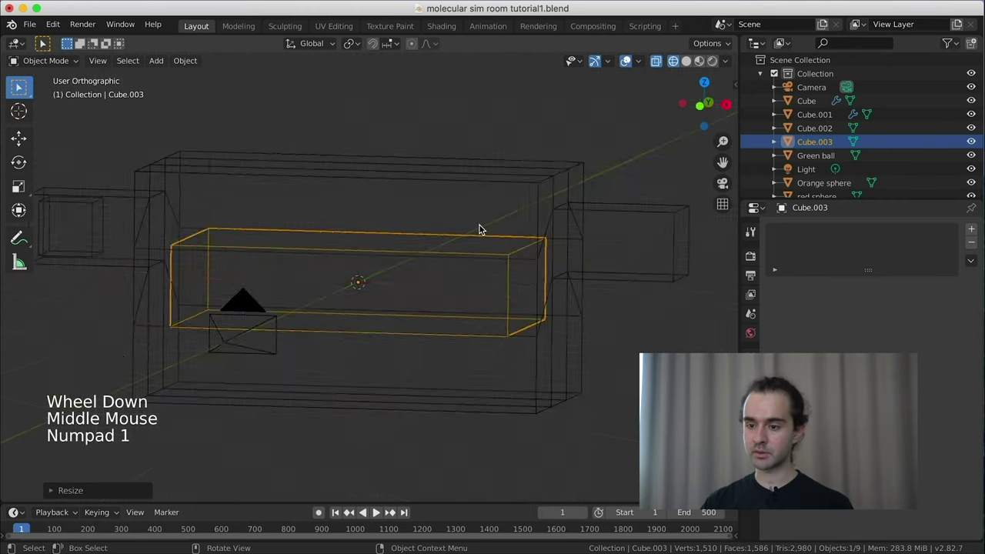
Add a UV sphere and move it 17 m along X and upwards, well outside the room.
scroll(482, 228, "down", 1)
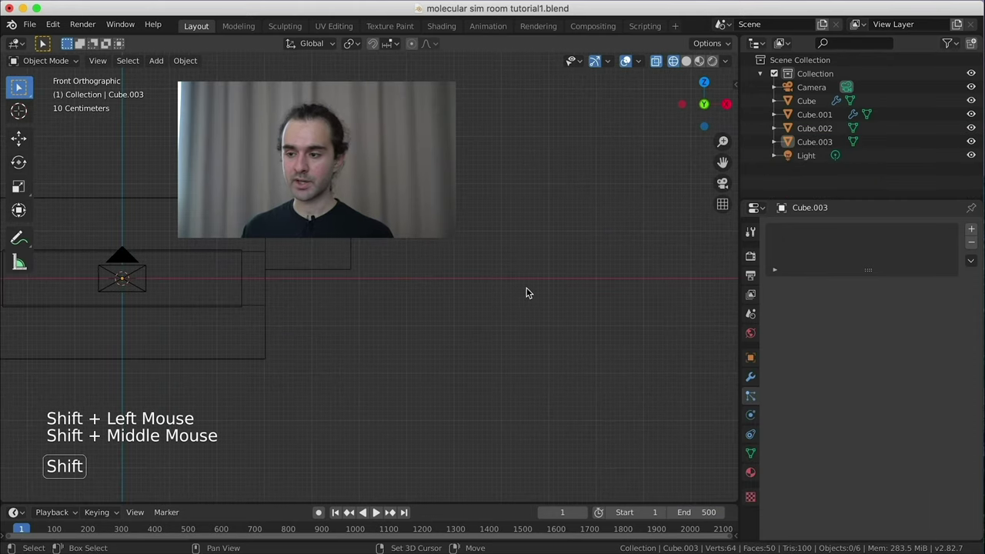
scroll(525, 290, "down", 5)
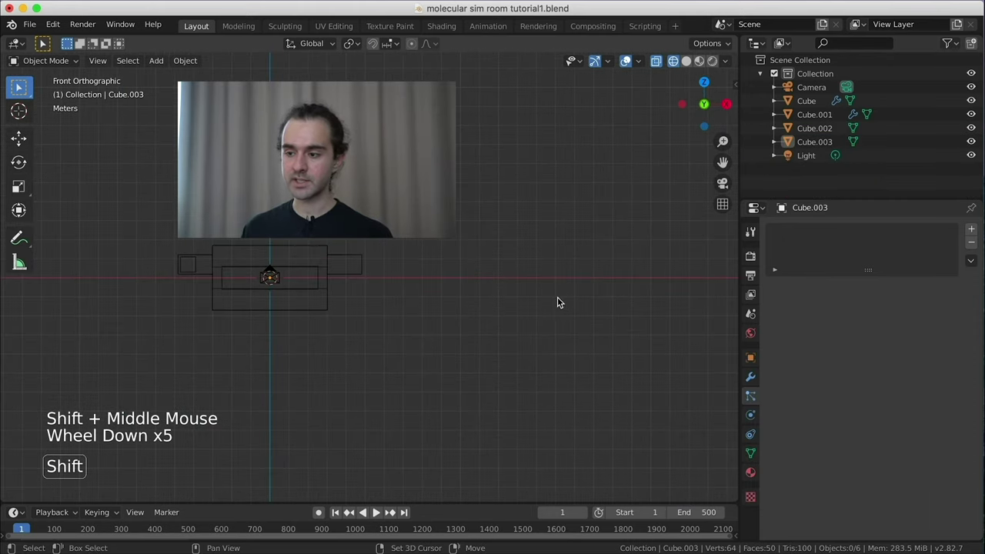
middle_click_drag(556, 301, 547, 297, "shift")
scroll(396, 285, "up", 1)
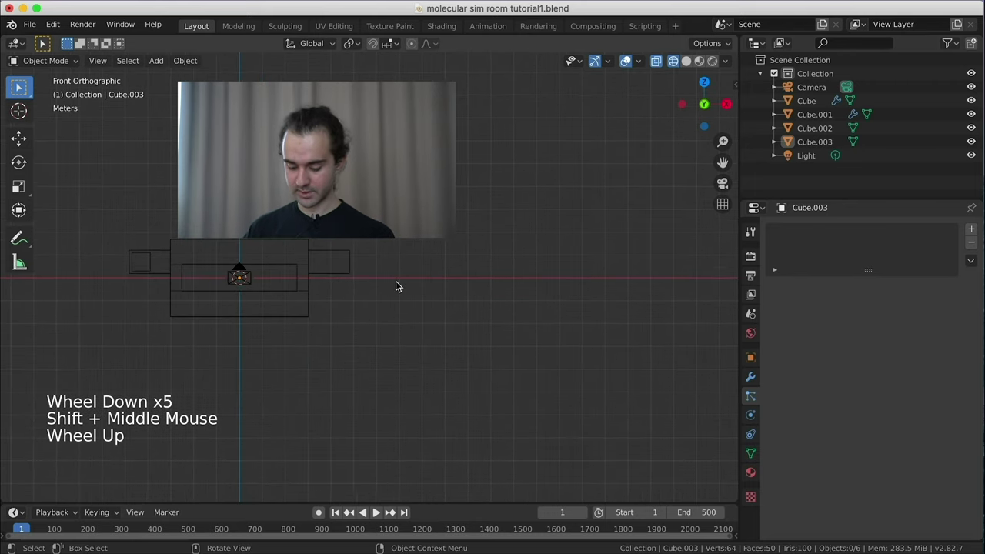
key("shift+a")
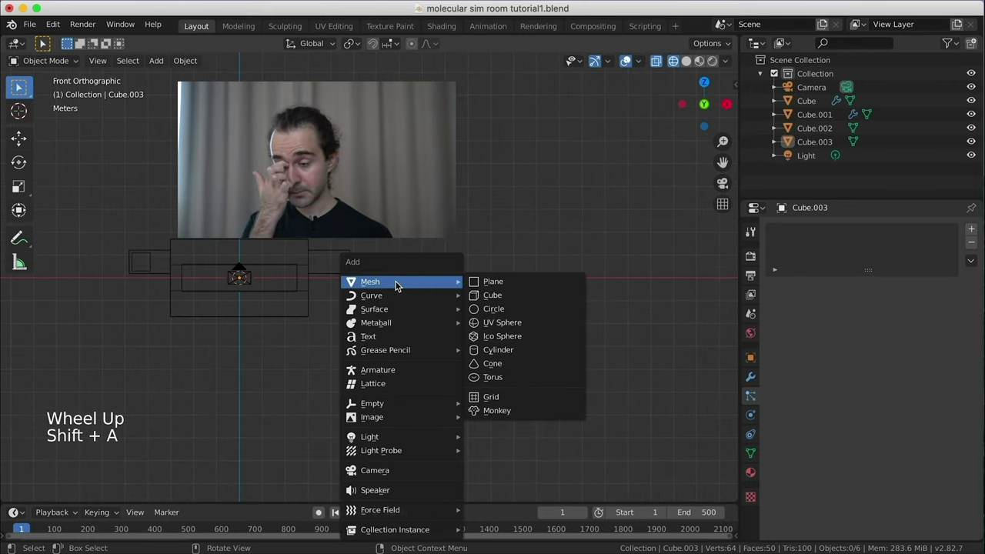
left_click(498, 322)
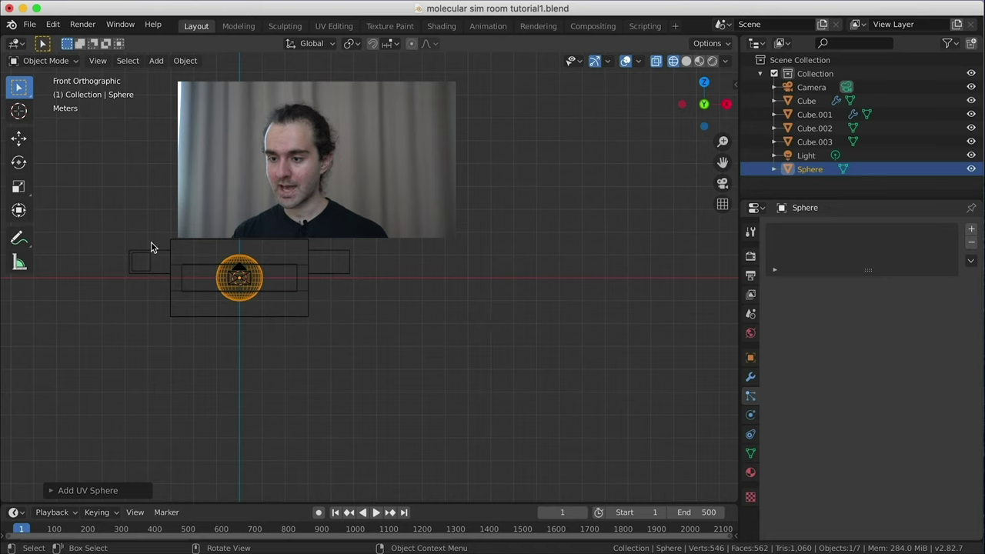
key("g")
key("ctrl")
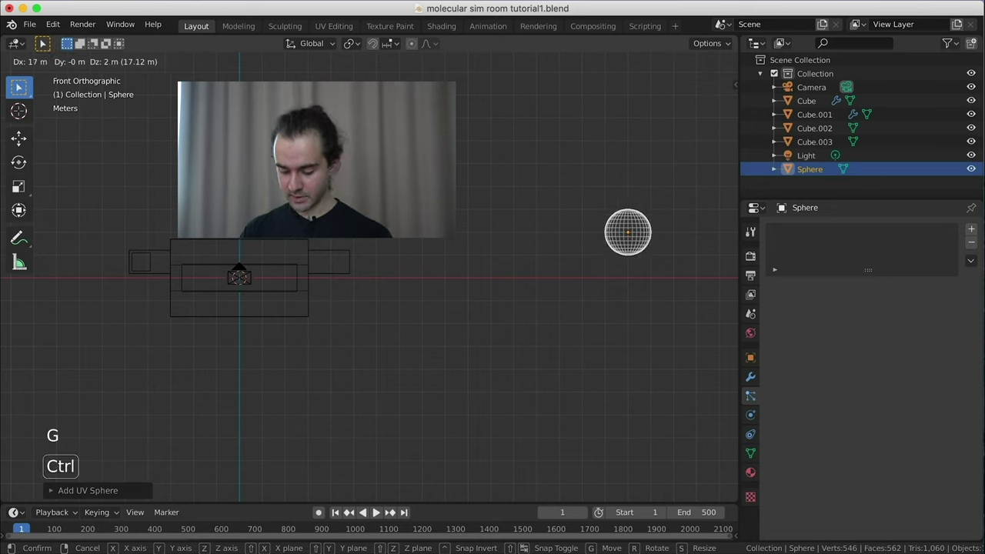
left_click(487, 161)
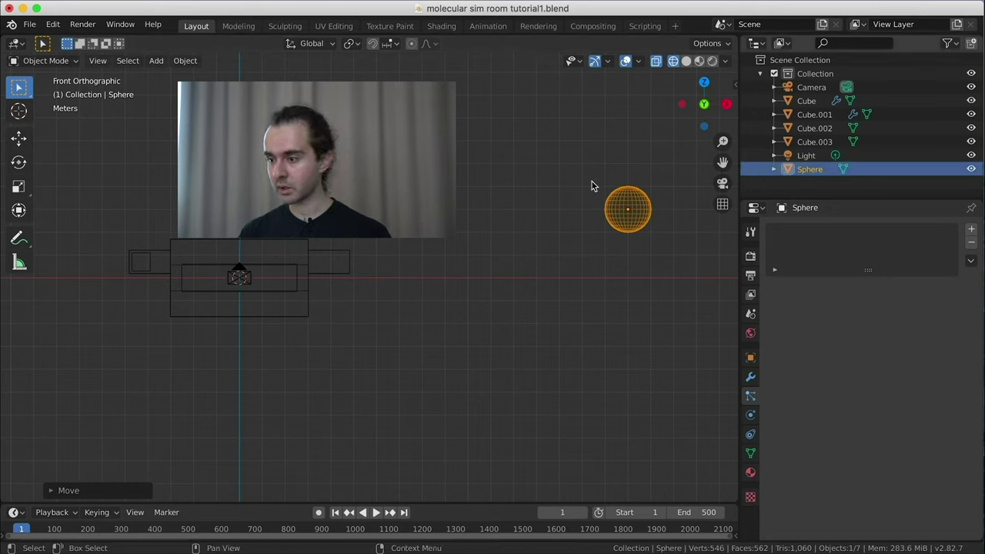
Duplicate the sphere twice straight down along Z to make an evenly spaced column of three spheres.
key("shift+d")
key("z")
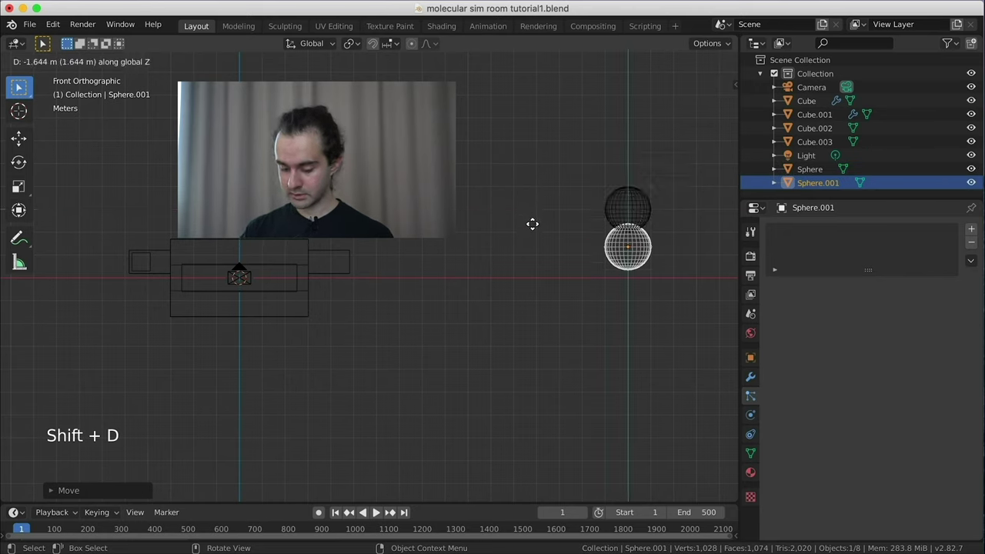
key("ctrl")
left_click(530, 238)
key("shift+d")
key("z")
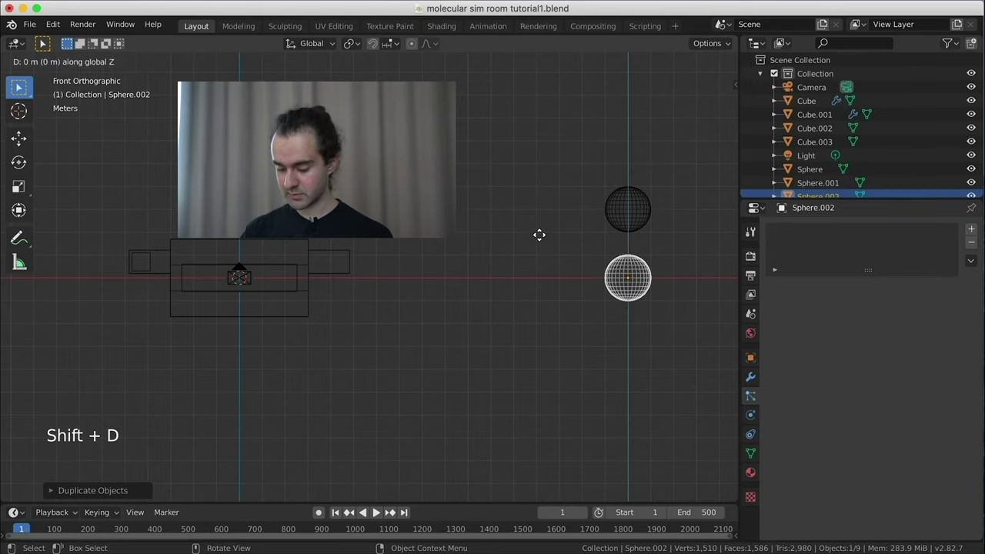
key("ctrl")
Rename the uppermost sphere to Red Sphere.
left_click(624, 214)
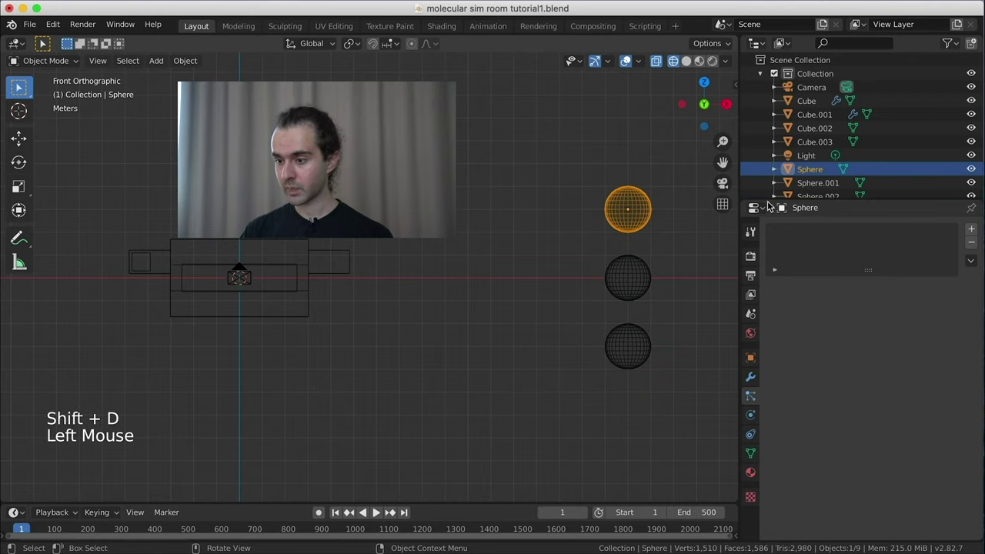
double_click(809, 171)
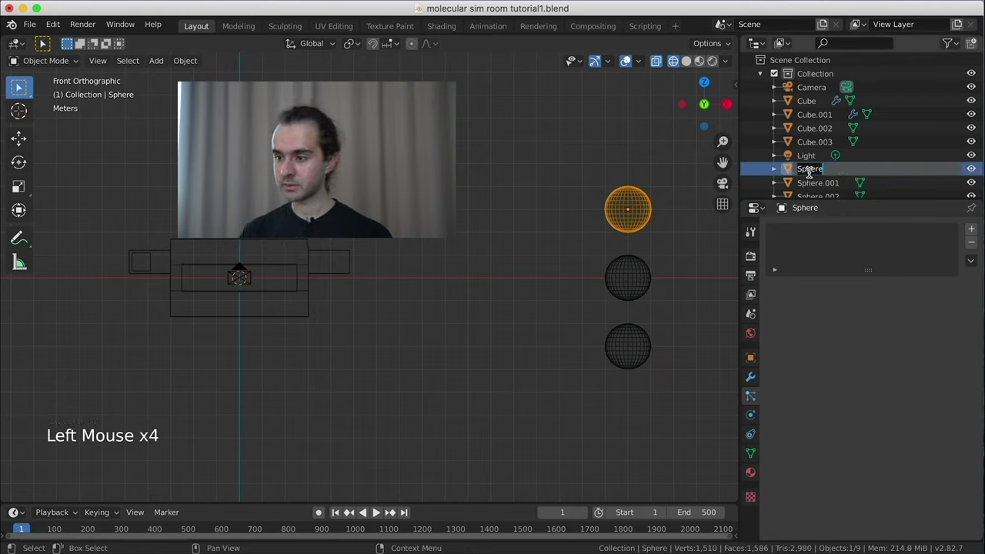
type("Red Soge")
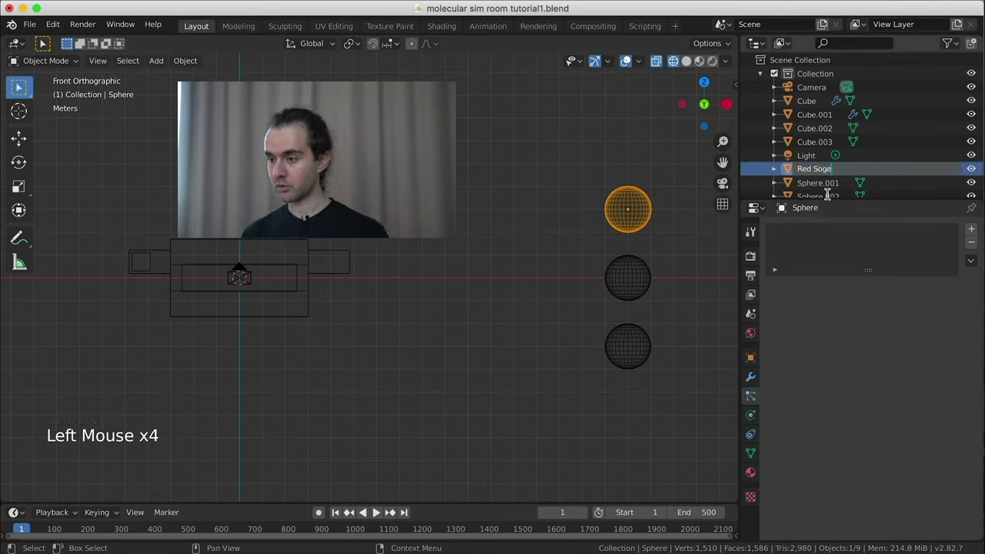
key("BackSpace")
key("BackSpace")
key("BackSpace")
type("here")
left_click(629, 290)
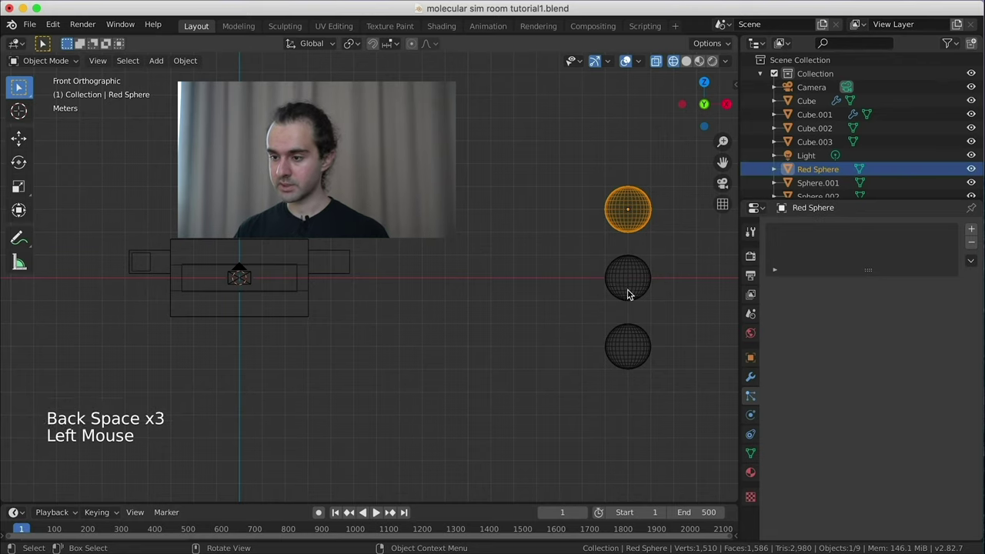
Rename the middle sphere to Orange Sphere.
left_click(628, 279)
double_click(817, 183)
type("Orange Sphere")
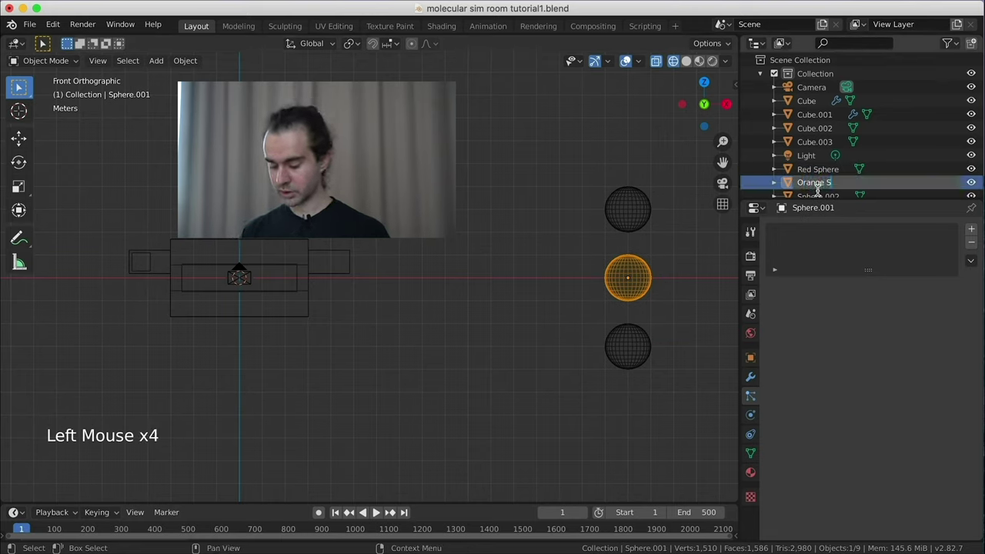
key("Return")
Rename the lowest sphere to Green Sphere.
left_click(635, 342)
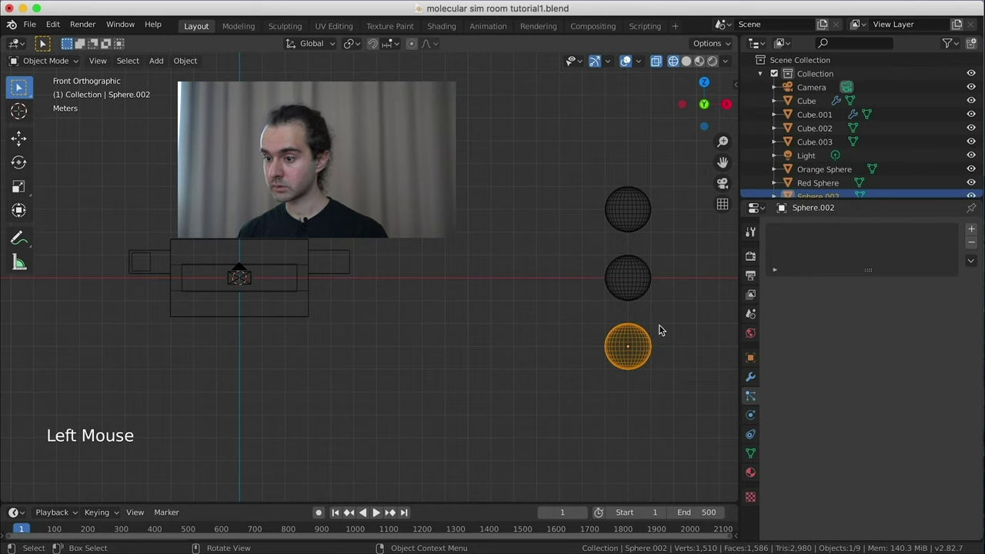
double_click(817, 195)
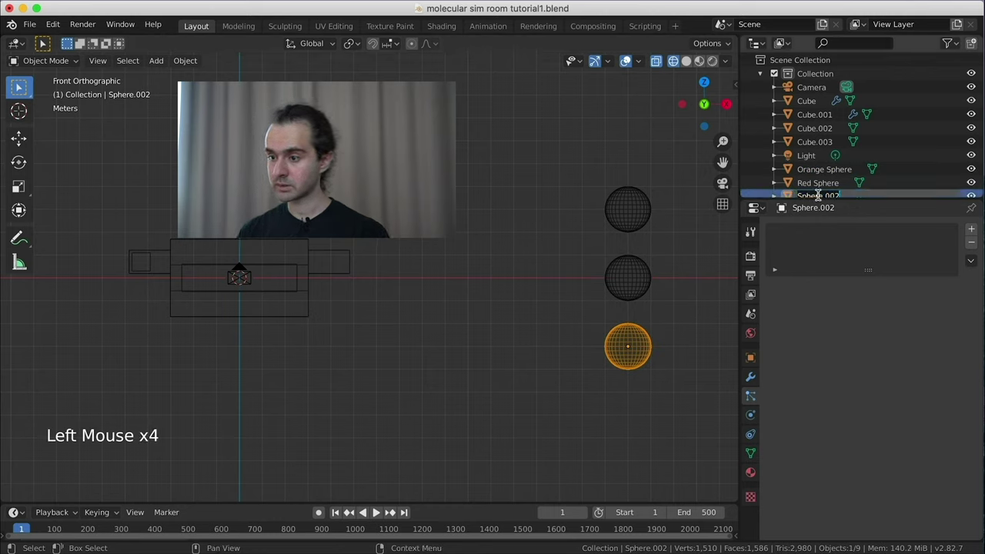
type("Green Sphe")
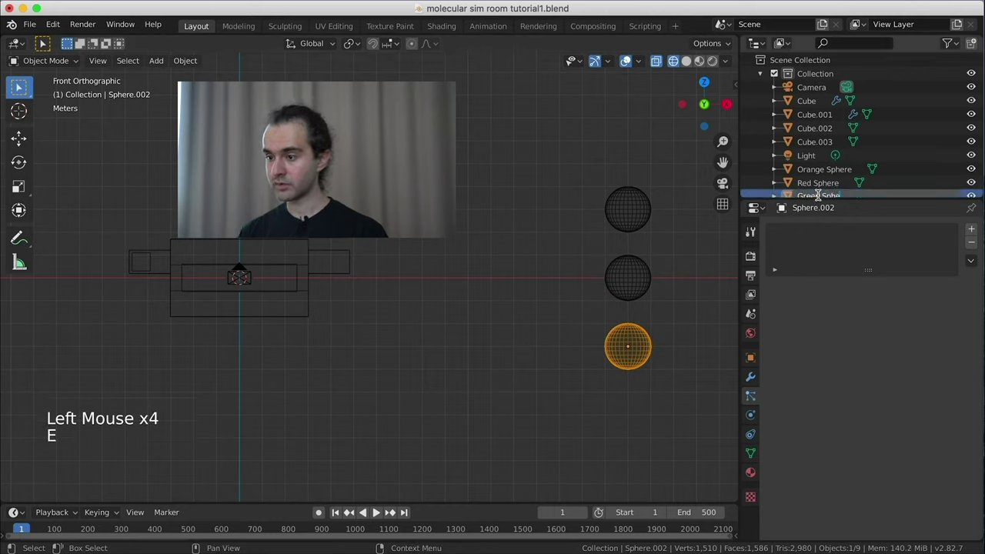
type("re")
key("Return")
Give Green Sphere a new material named Green with a light green base color (H 0.296, S 0.487, V 0.906).
left_click(751, 473)
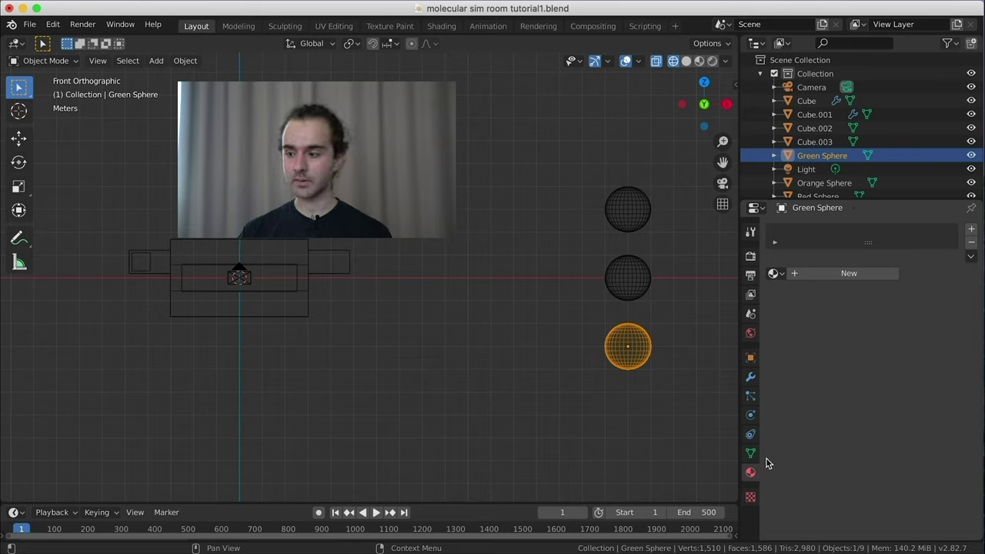
left_click(825, 274)
double_click(822, 274)
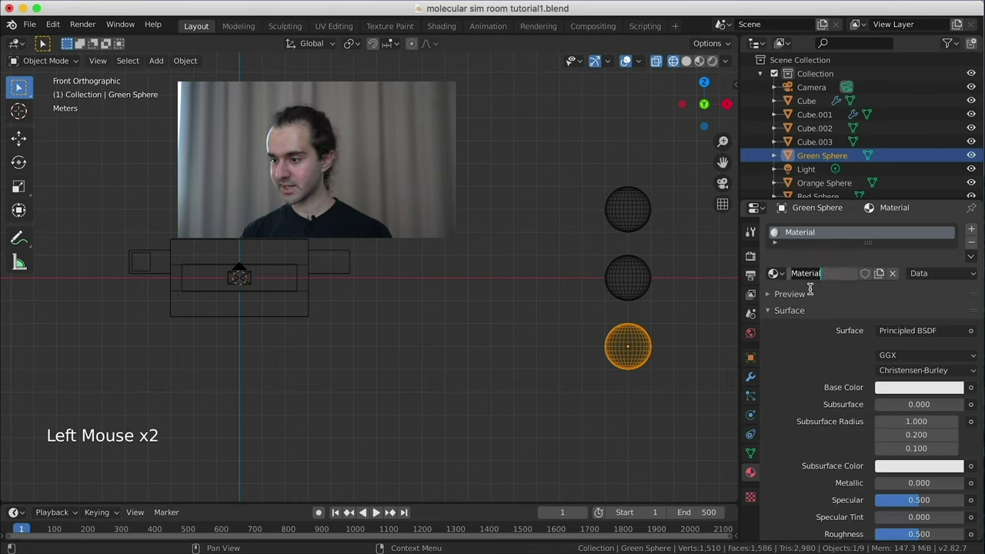
type("Green")
key("Return")
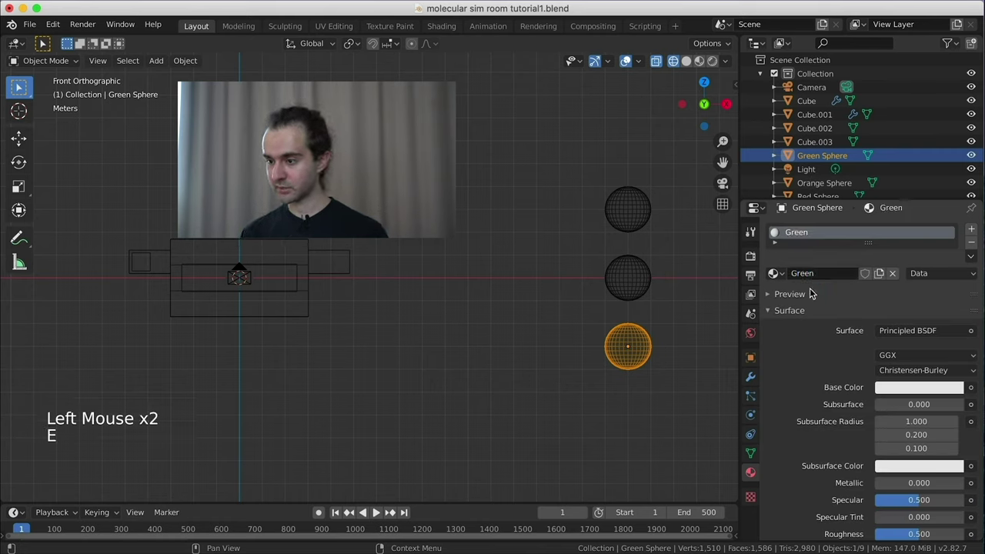
left_click(919, 387)
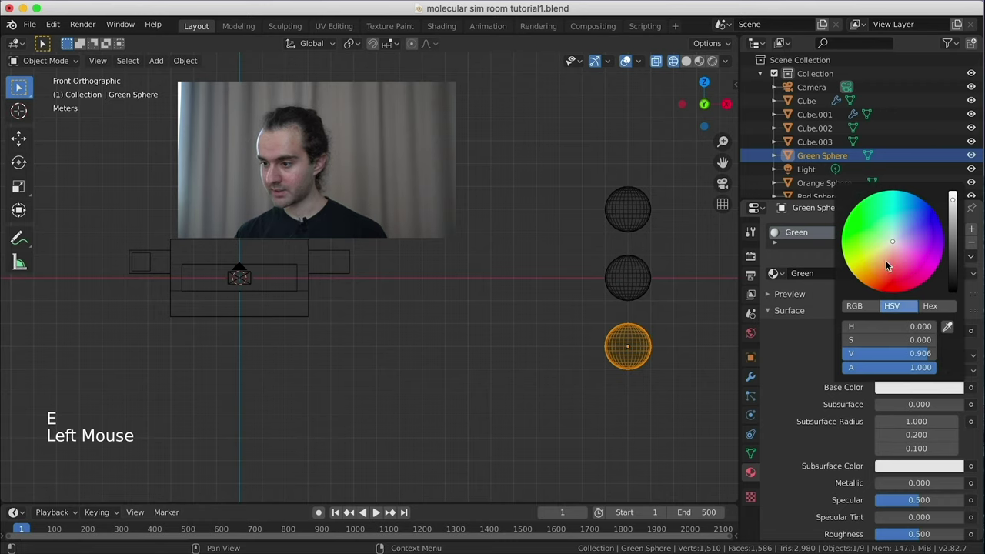
left_click(868, 236)
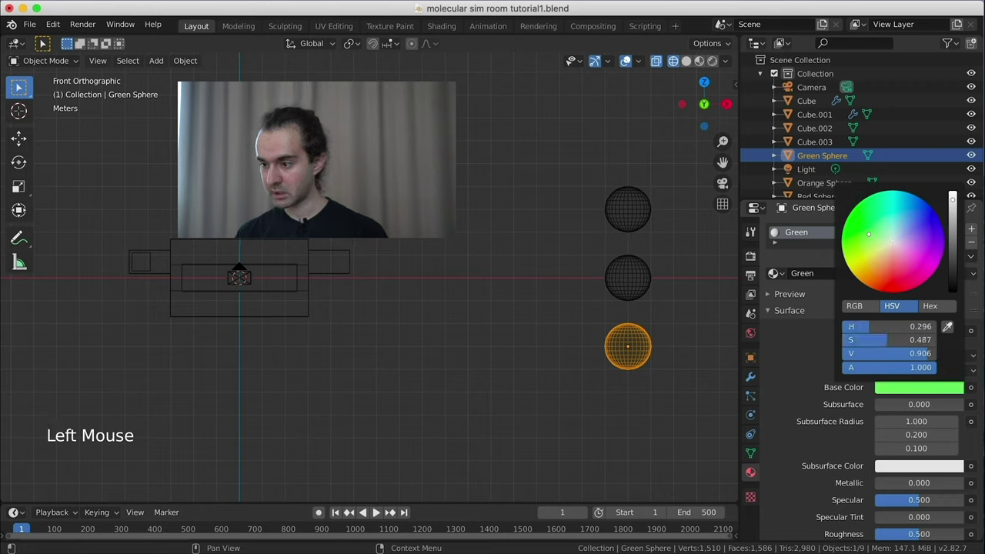
Adjust Green Sphere's base color to a more saturated green.
left_click(952, 208)
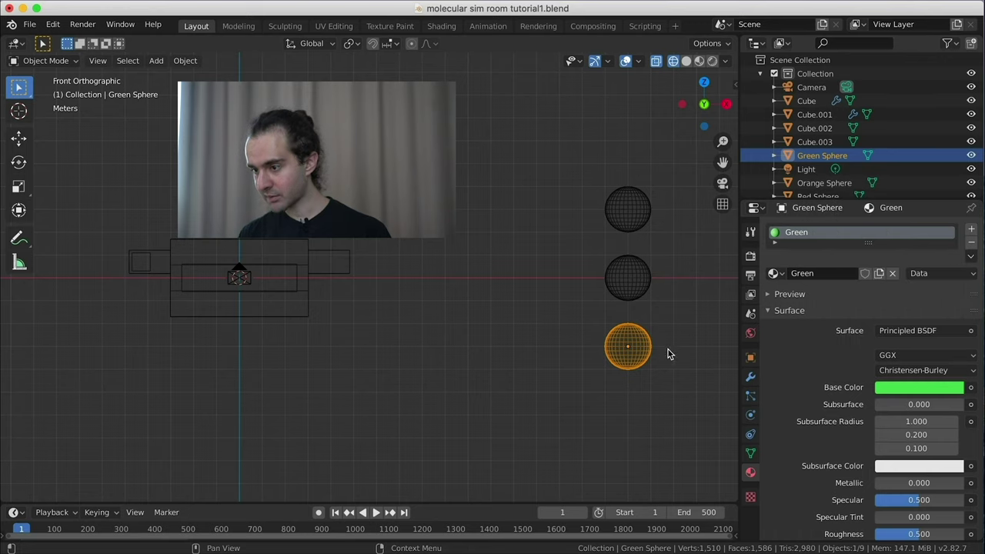
Give Orange Sphere a new material named Orange with an orange base color (H 0.087, S 0.616, V 0.906).
left_click(618, 279)
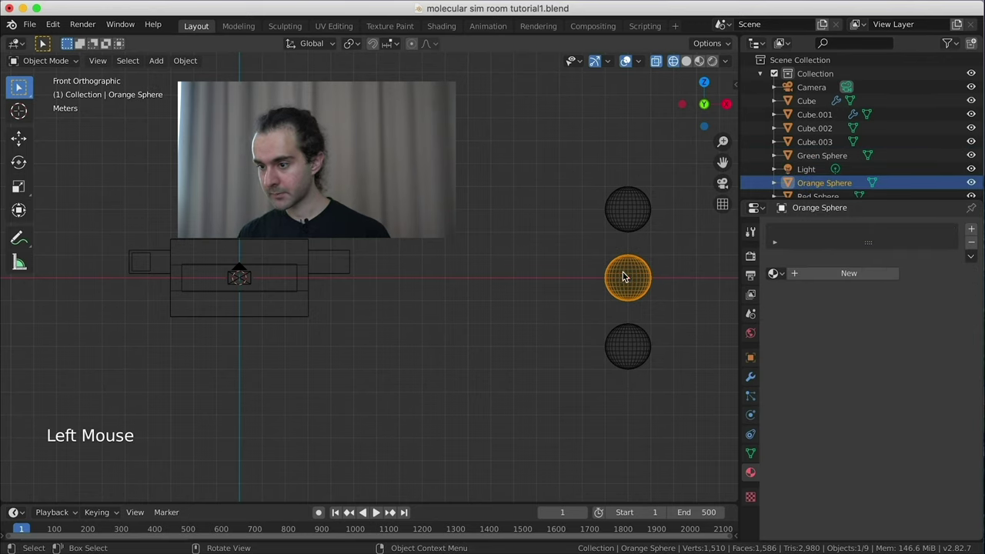
left_click(854, 273)
left_click(840, 277)
type("Orange")
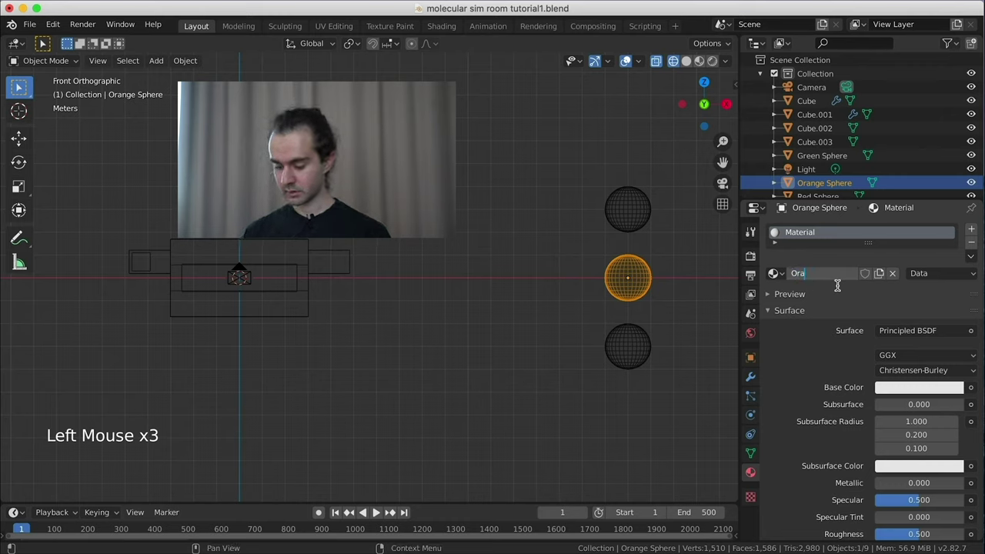
key("Return")
left_click(904, 387)
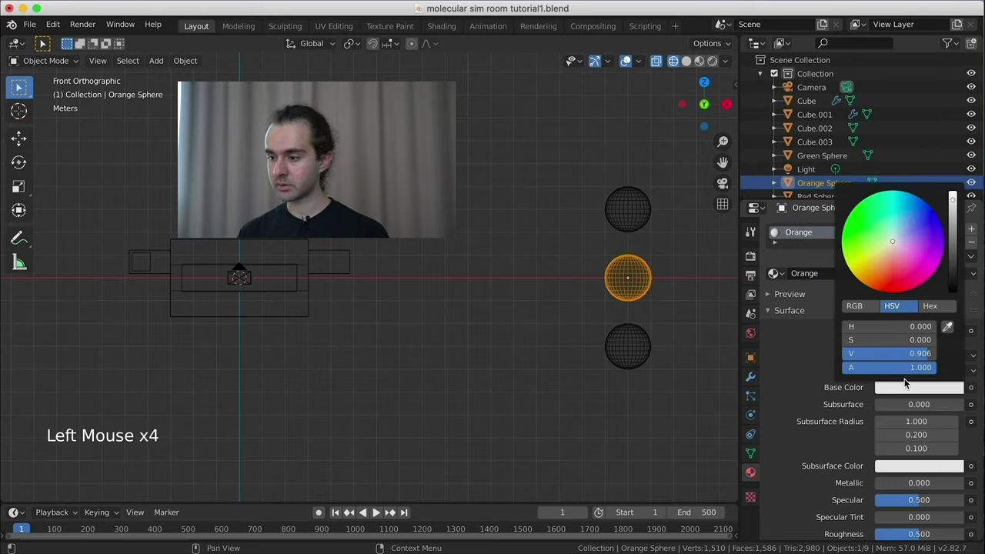
left_click(876, 268)
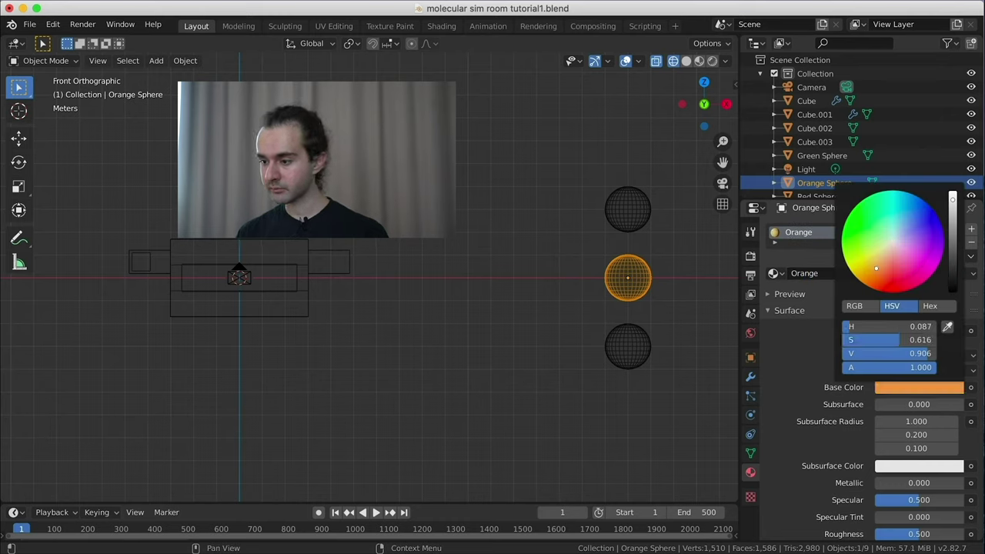
Give Red Sphere a new material named Red with a light red base color (H 0.004, S 0.514, V 0.906).
left_click(637, 213)
left_click(837, 274)
left_click(819, 274)
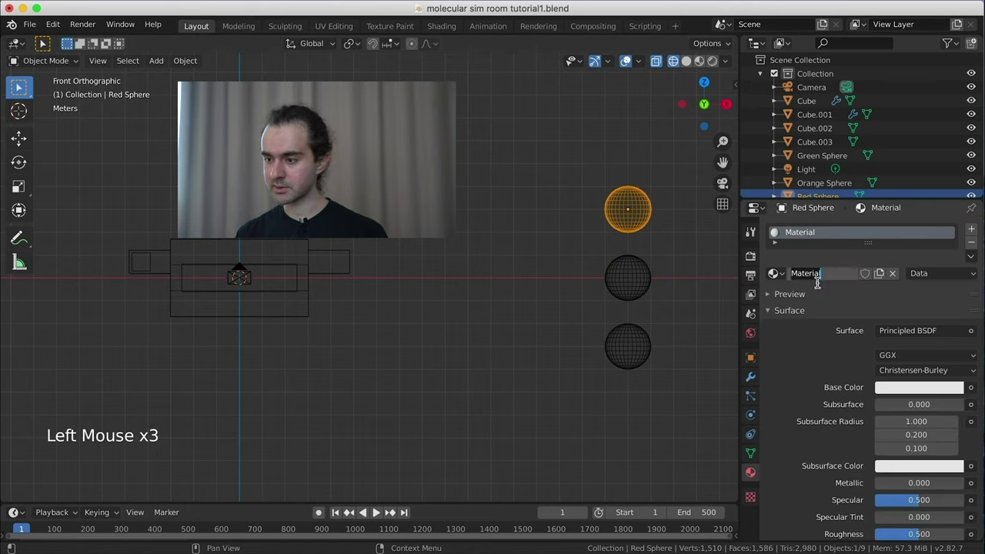
type("Red")
key("Return")
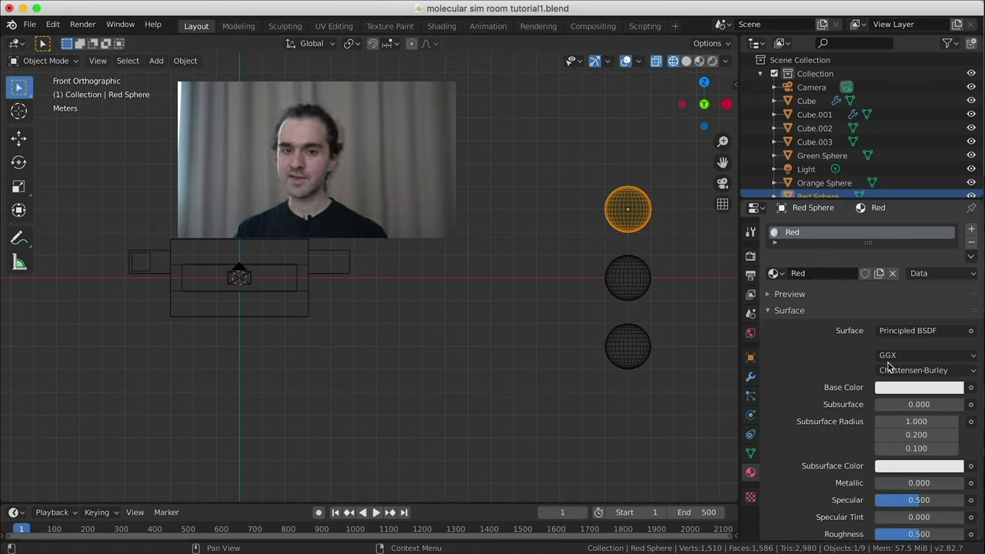
left_click(920, 387)
left_click(893, 263)
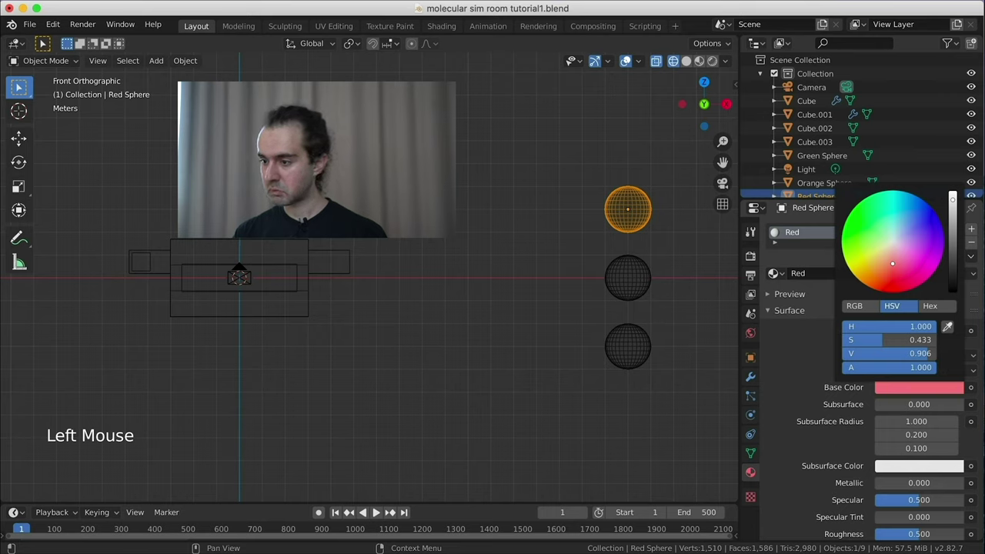
left_click_drag(892, 264, 891, 267)
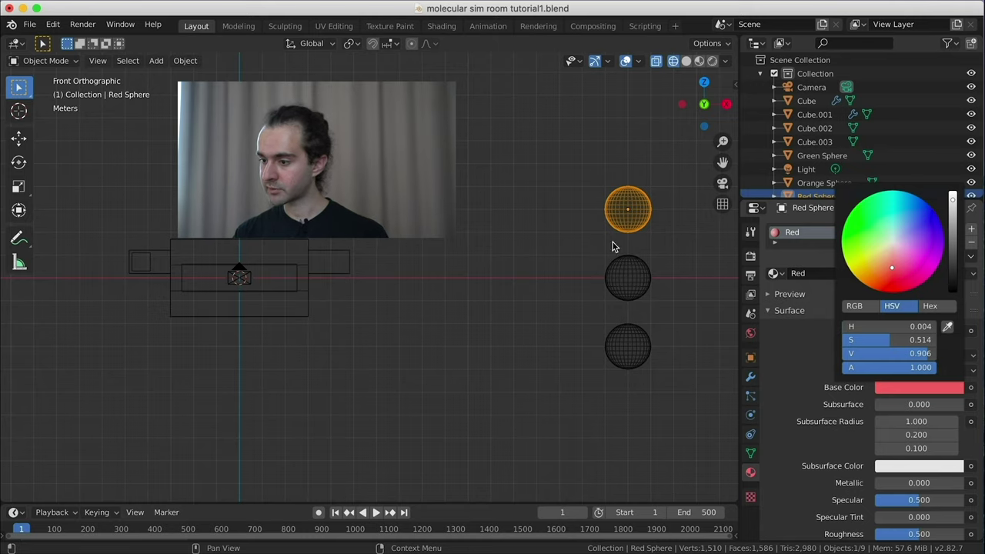
left_click(545, 237)
Look through the camera, select the emitter cube inside the left tunnel (Cube.002) and open its particle system settings.
key("KP_1")
key("KP_1")
key("KP_0")
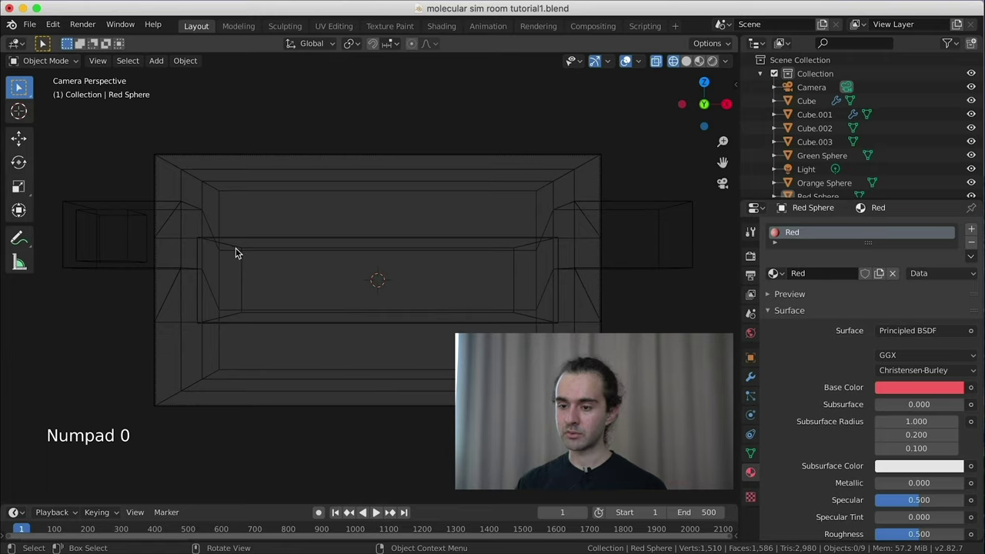
left_click(132, 247)
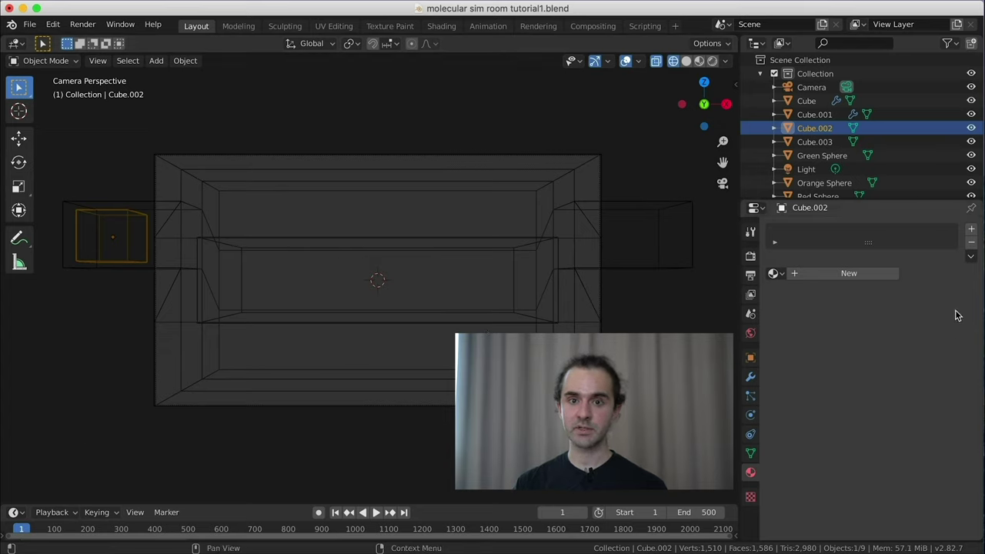
key("ctrl+z")
key("ctrl+z")
left_click(751, 397)
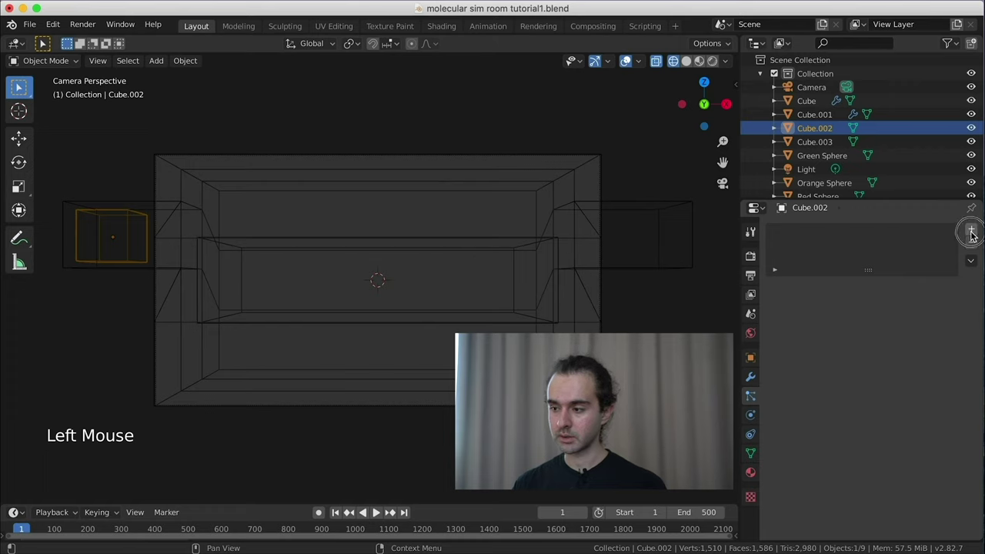
Add a particle system to Cube.002 and name its settings Left Emitter.
left_click(970, 230)
left_click(844, 287)
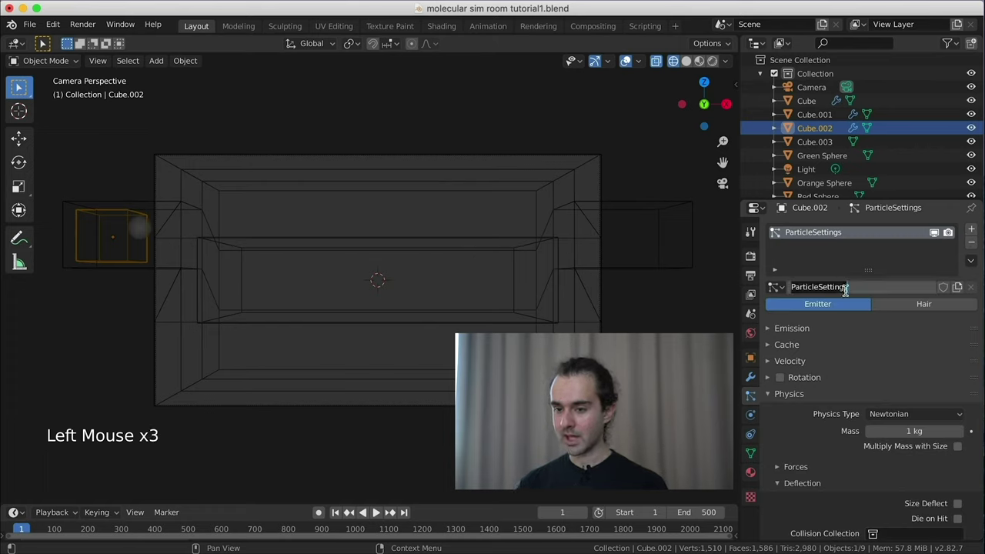
type("Left Emitter")
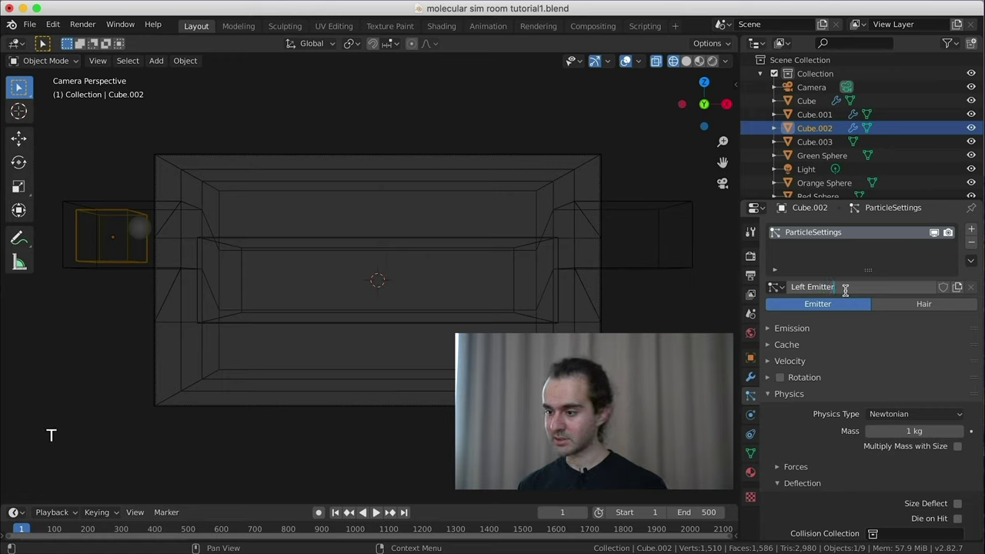
key("Return")
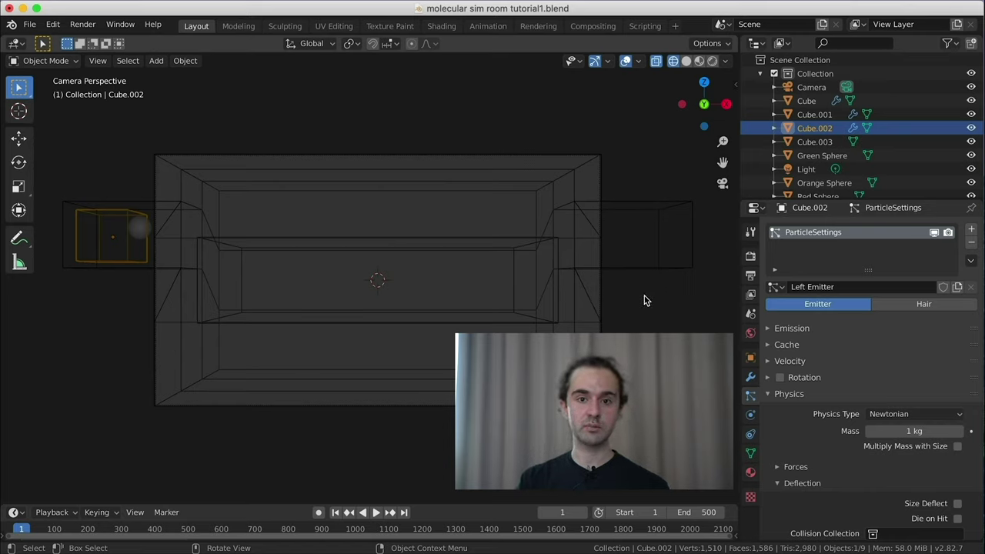
Set the emission number of the Left Emitter particles to 3000.
left_click(793, 331)
double_click(921, 347)
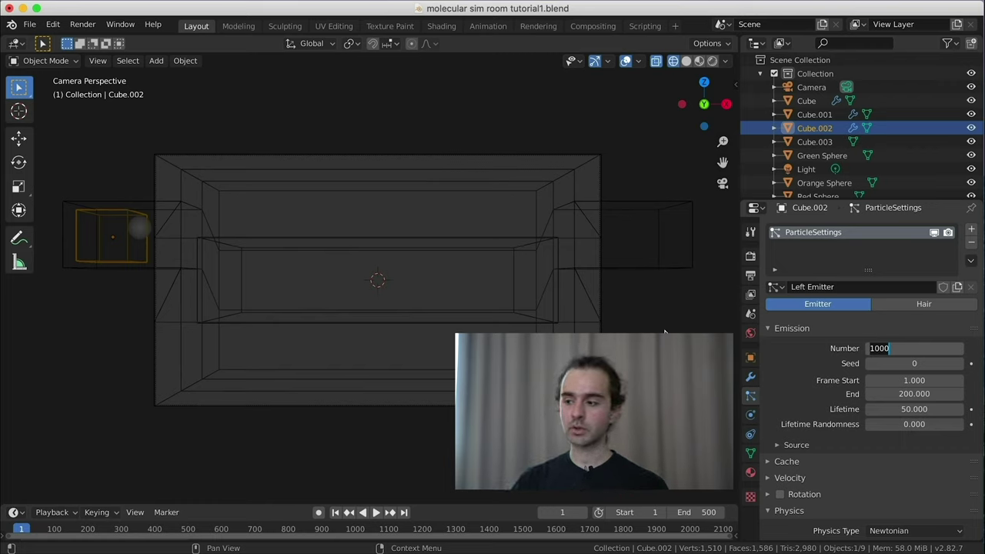
type("3000")
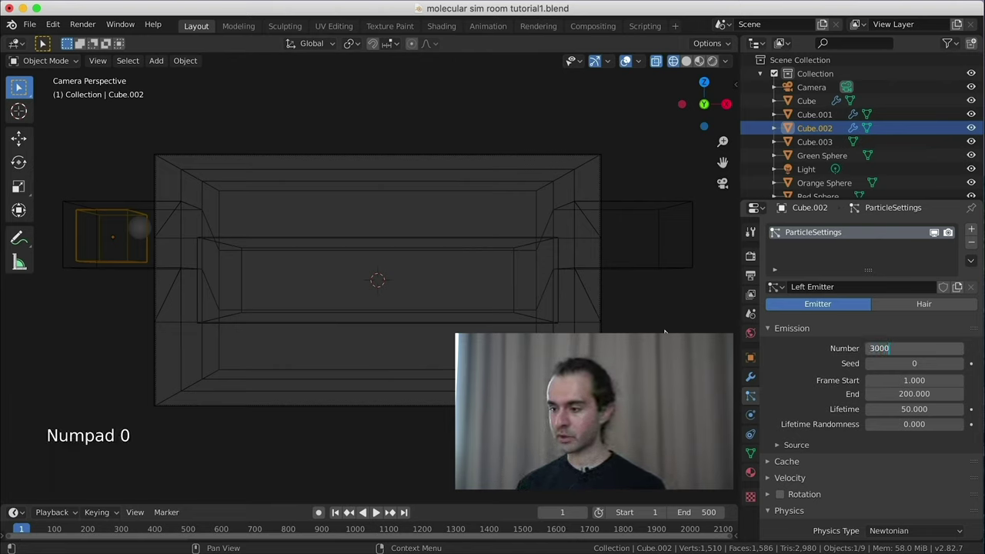
key("Return")
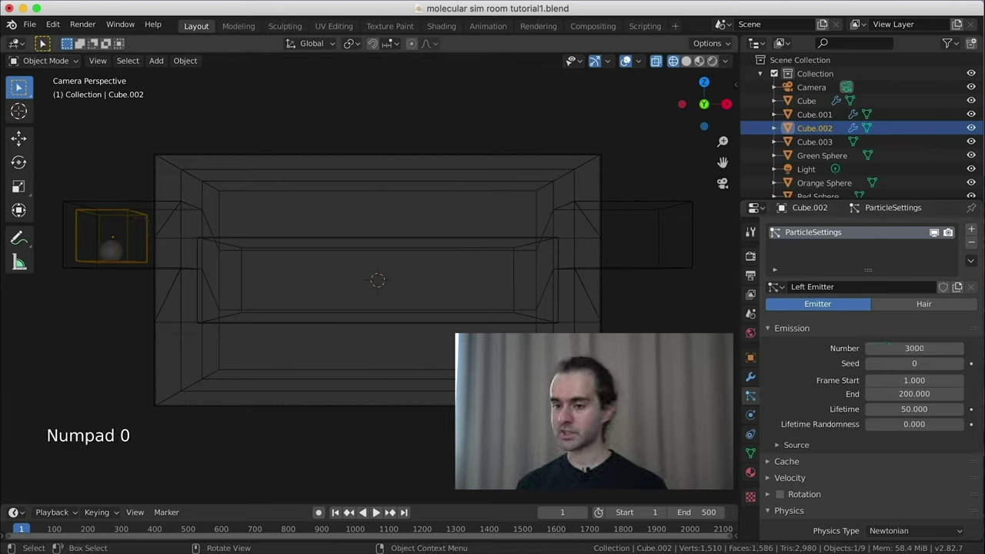
Set the particle emission to start at frame 100 and end at frame 400, with a lifetime of 10000.
left_click(890, 380)
type("100")
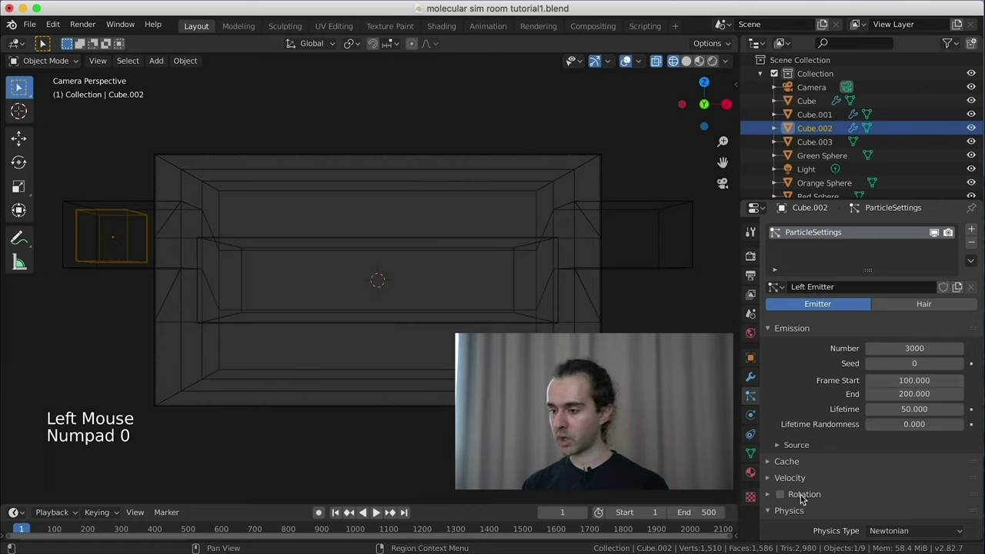
left_click(907, 393)
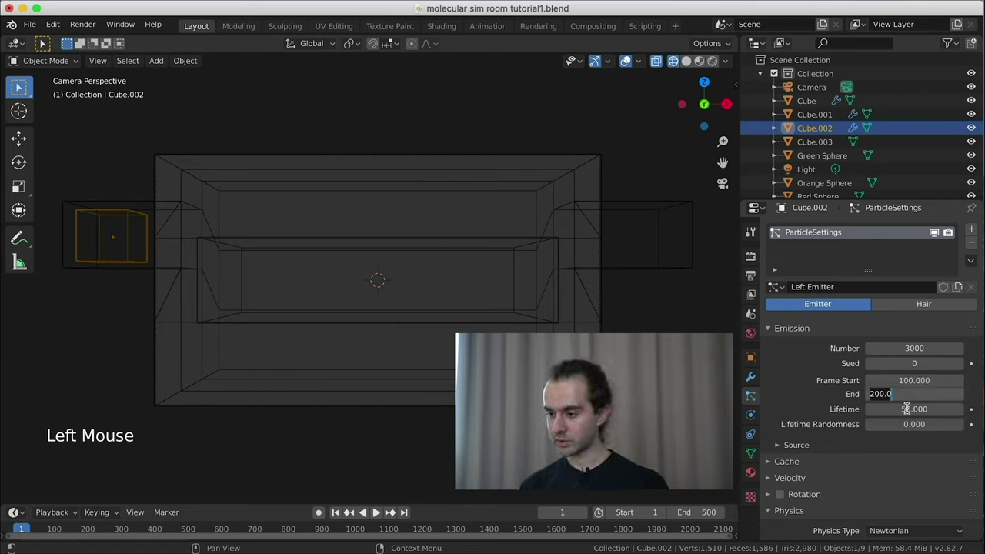
type("400")
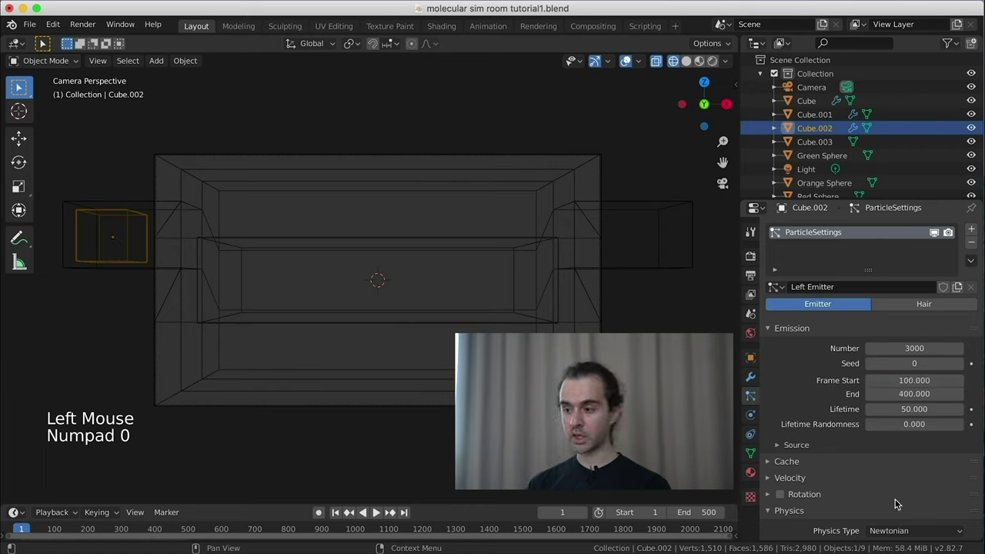
left_click(920, 408)
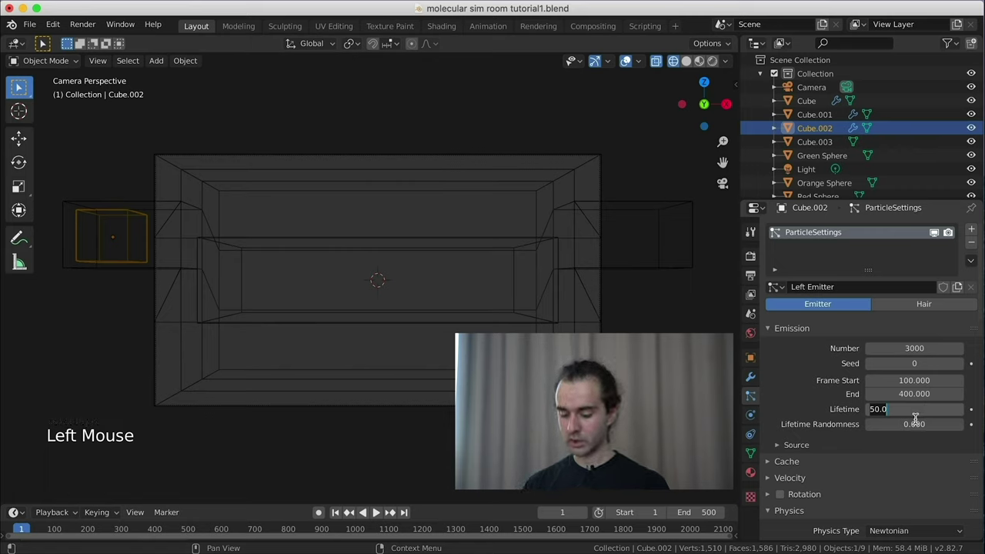
type("10")
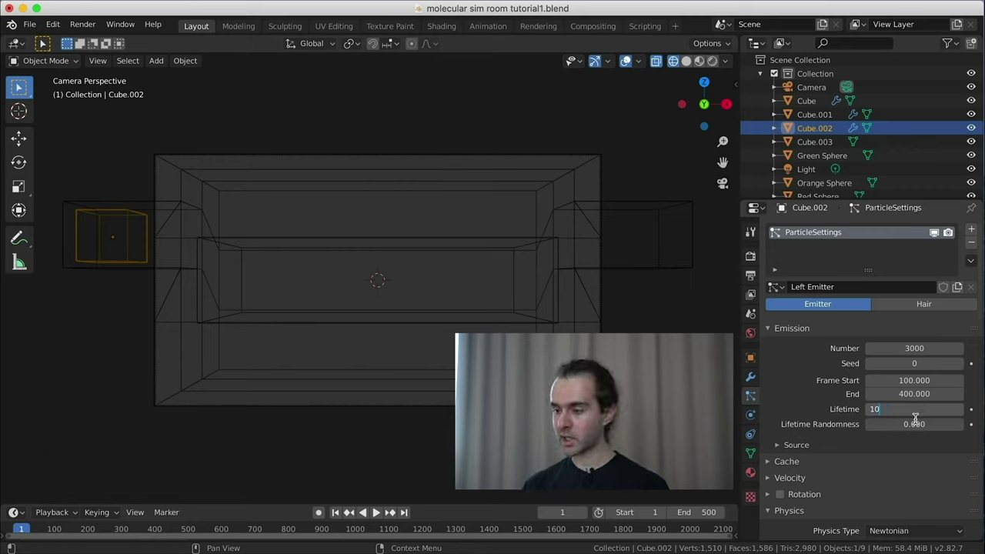
type("000")
key("Return")
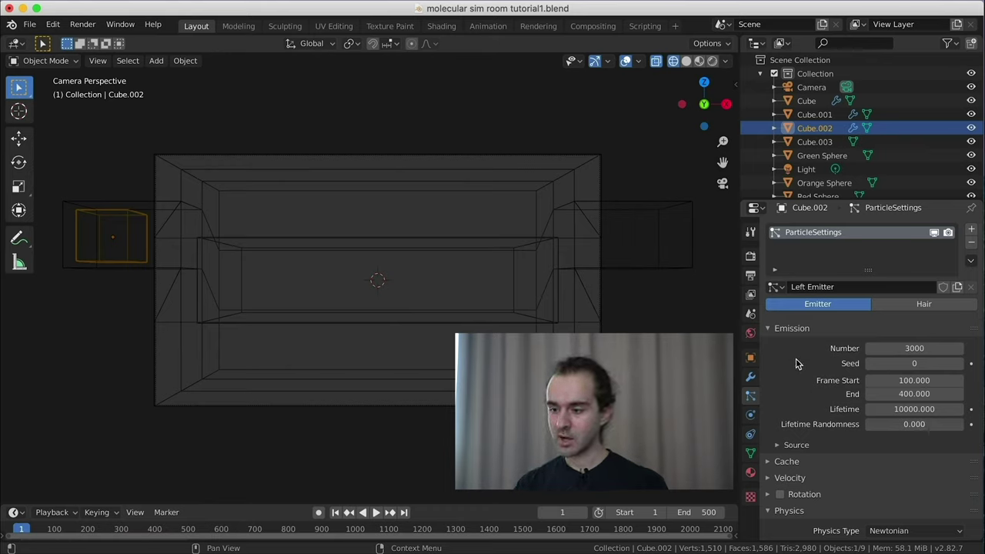
Set the emission source so the particles emit from Volume.
left_click(799, 445)
scroll(810, 416, "down", 2)
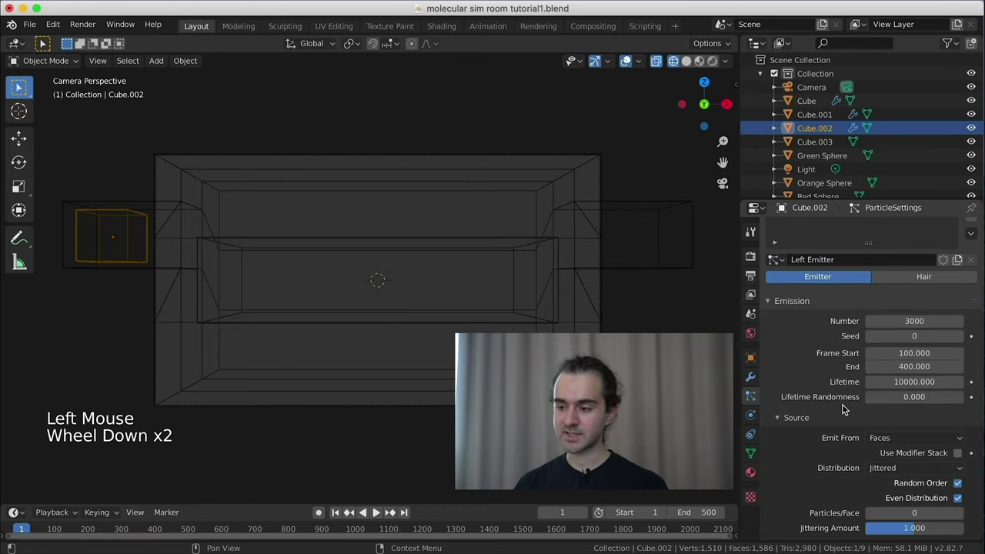
left_click(912, 439)
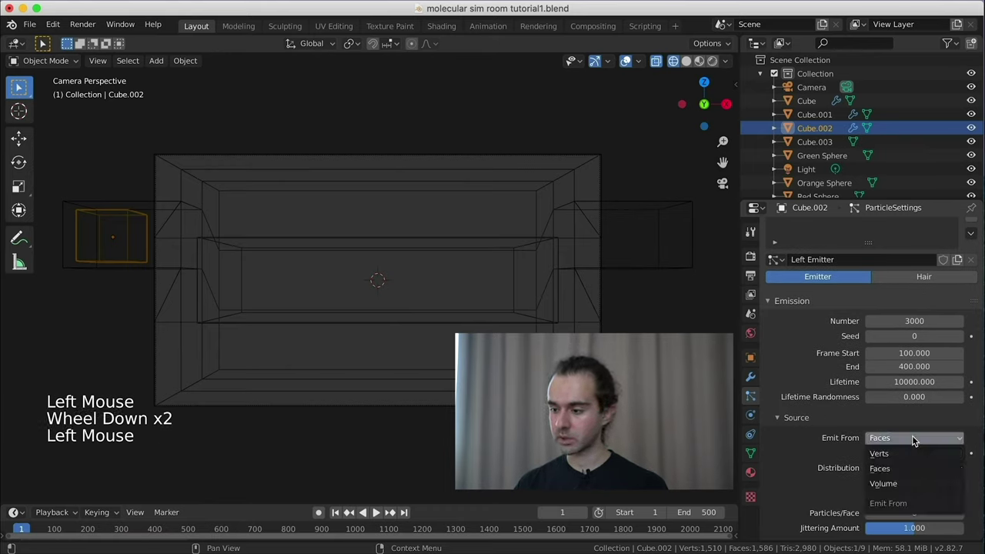
left_click(885, 483)
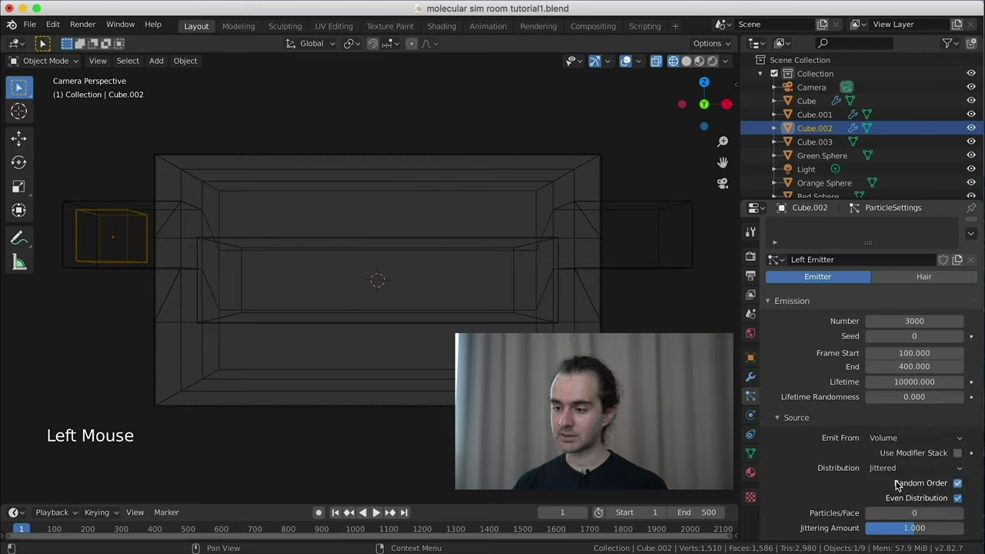
left_click(803, 418)
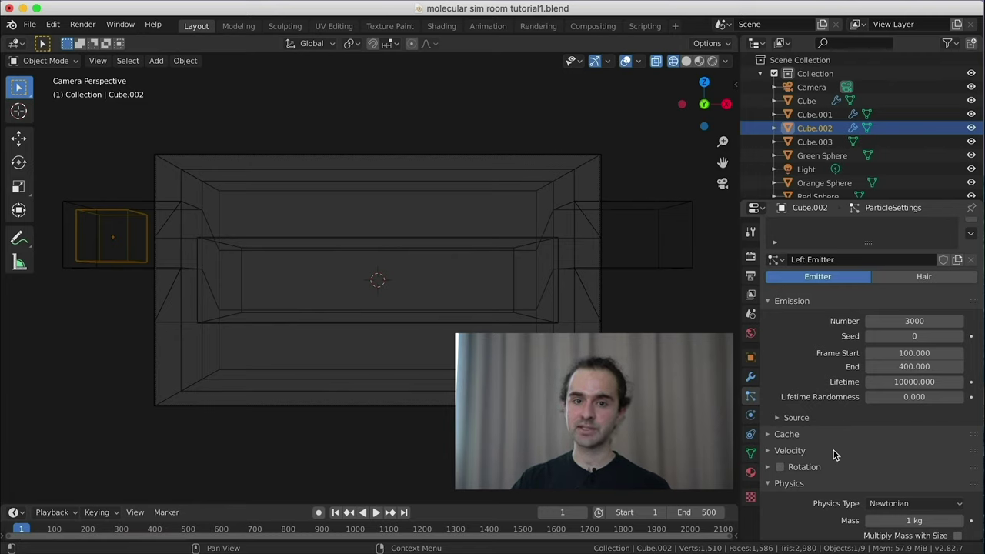
Collapse the emission settings, check the cache settings and open the particle velocity settings.
left_click(787, 301)
left_click(783, 318)
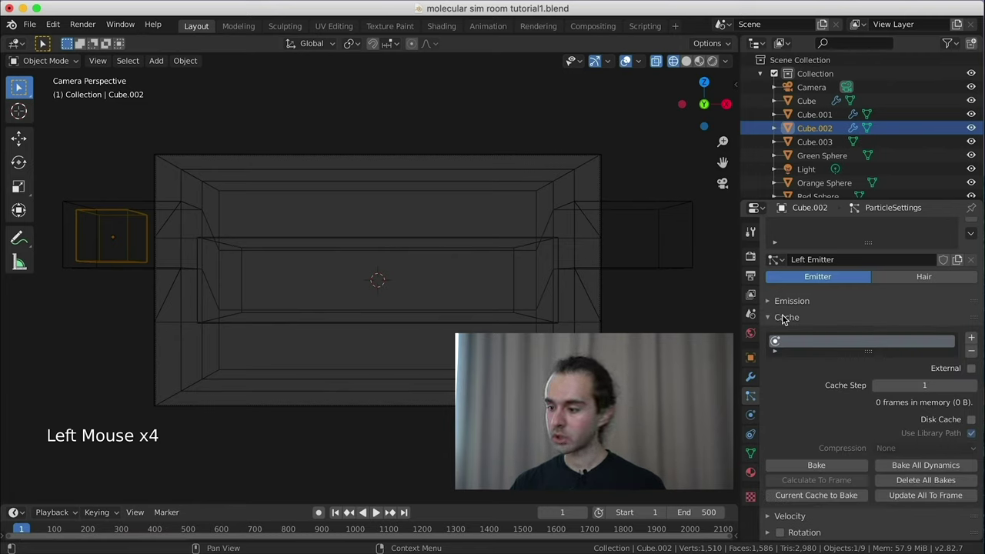
left_click(784, 318)
left_click(790, 333)
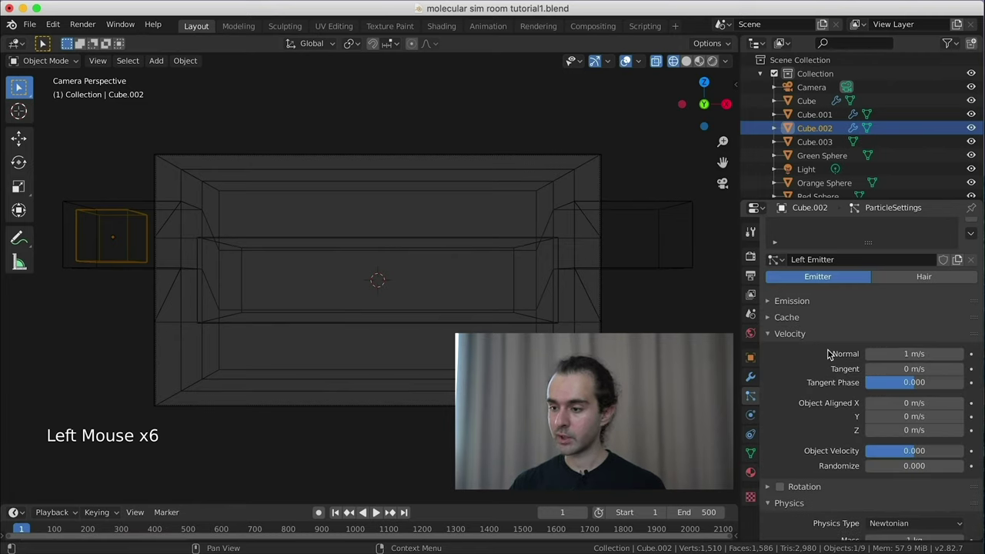
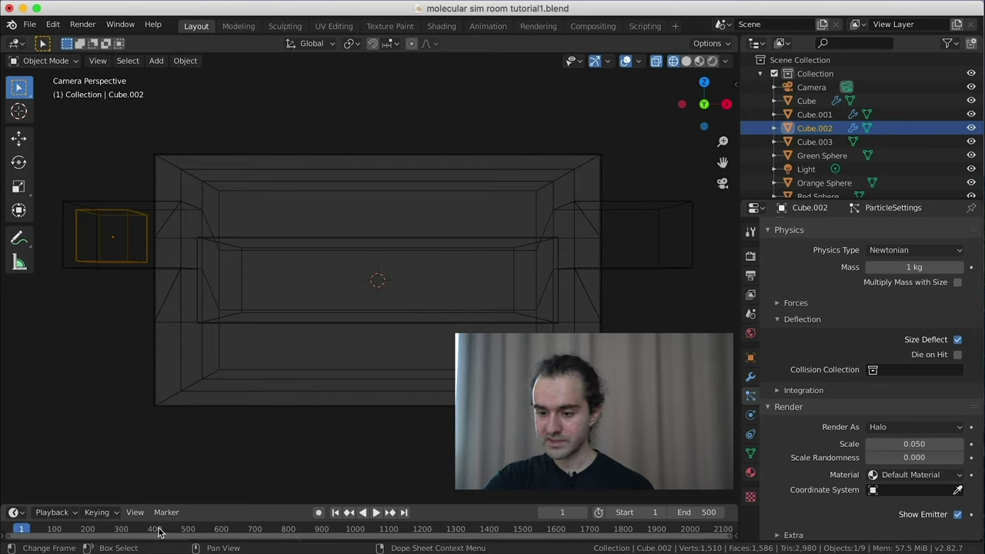
Preview the emission at frame 134 and render the particles as objects, using Orange Sphere as the instance object.
left_click(62, 530)
left_click_drag(61, 530, 66, 530)
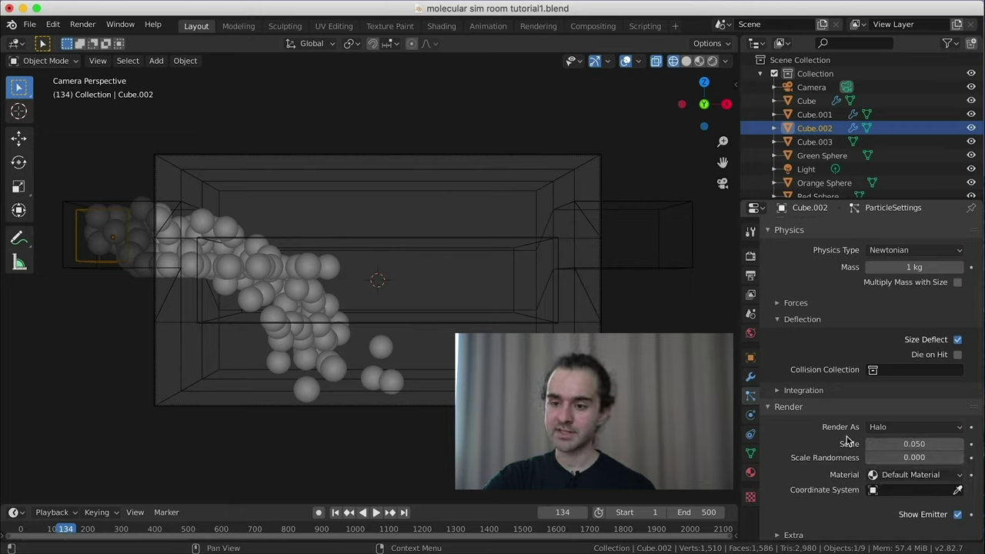
left_click(914, 429)
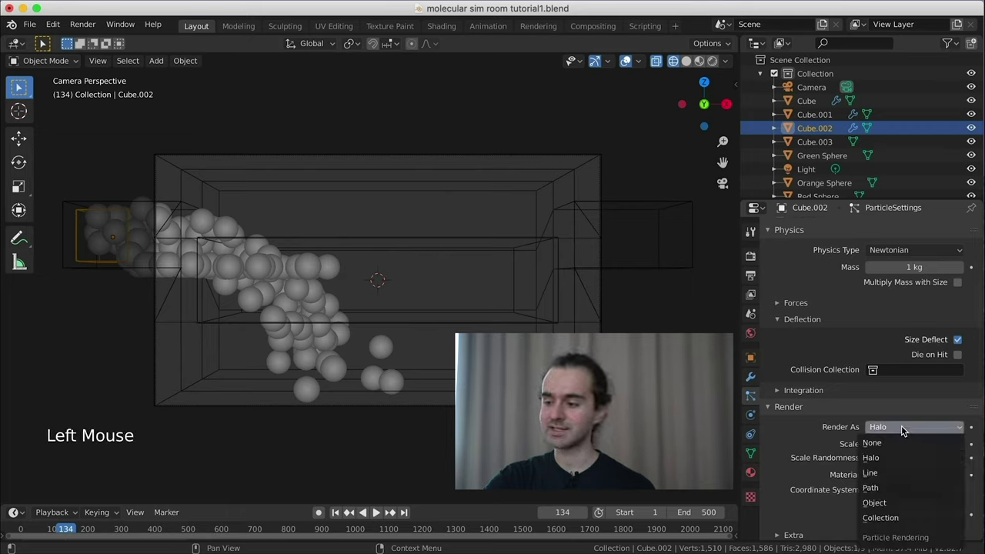
left_click(894, 506)
left_click(900, 526)
type("orang")
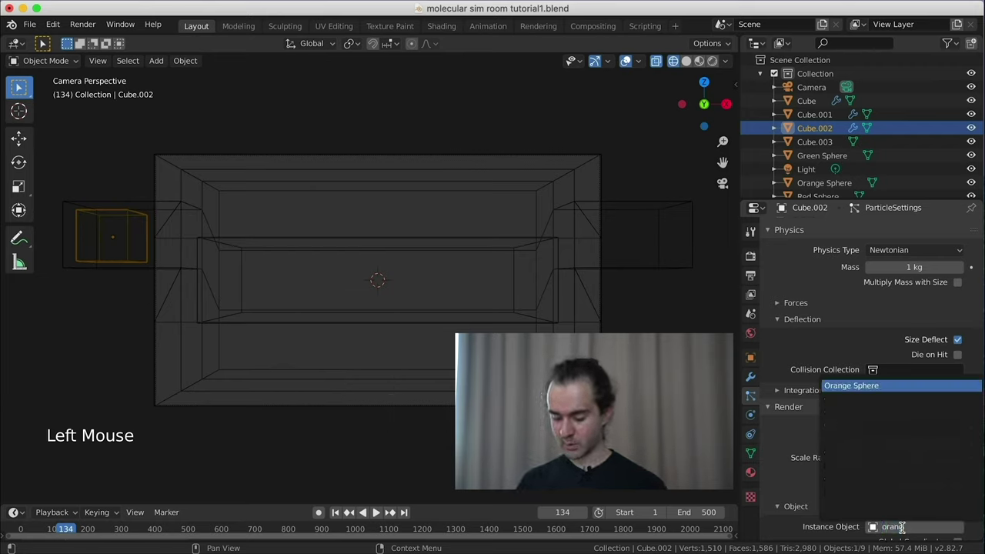
key("Return")
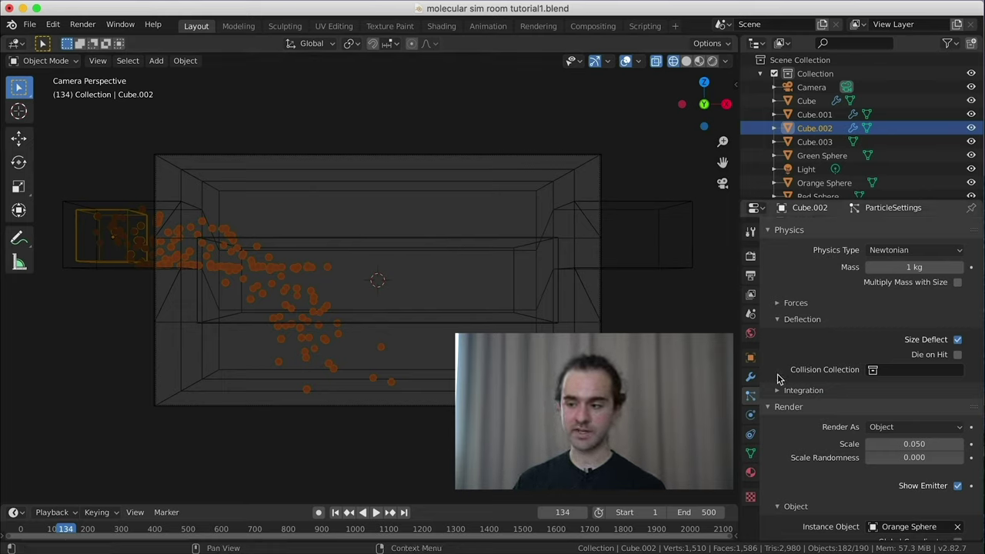
Set the particle render scale to 0.07 and return the timeline to the first frame.
left_click(917, 444)
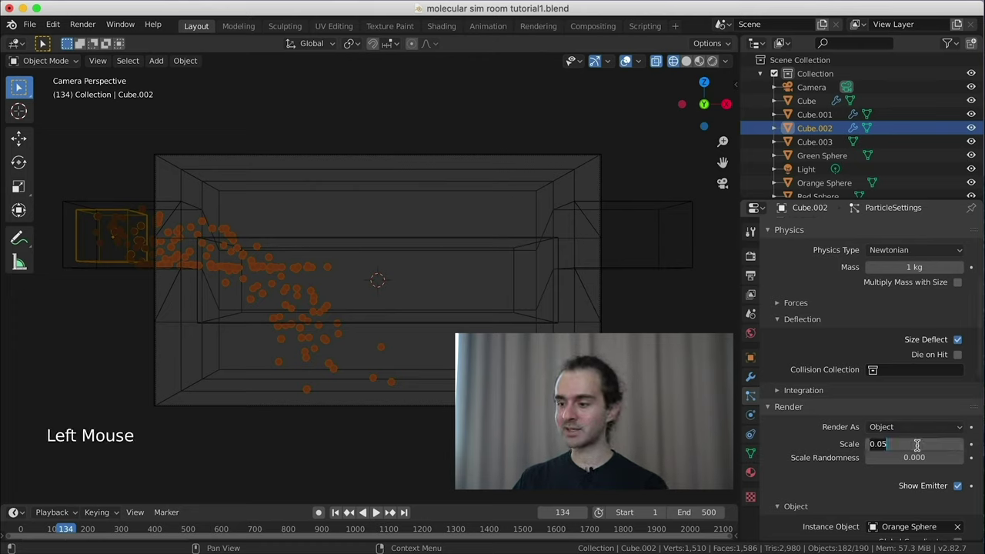
key("BackSpace")
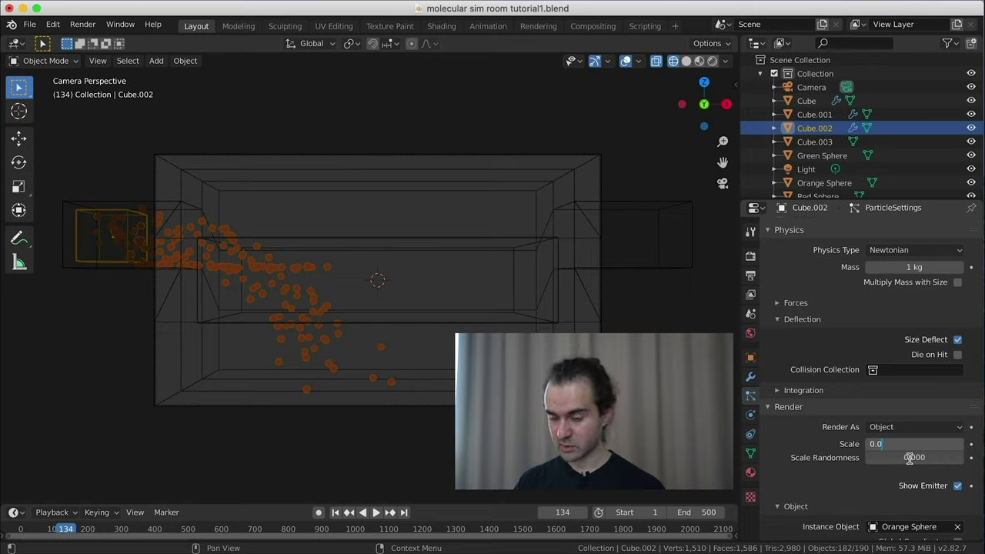
type("7")
key("Return")
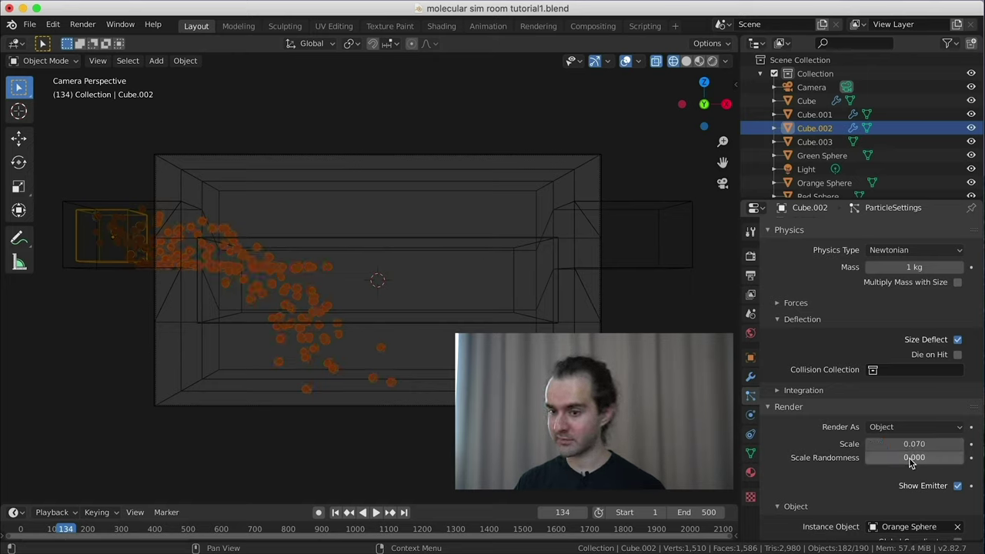
key("shift+Left")
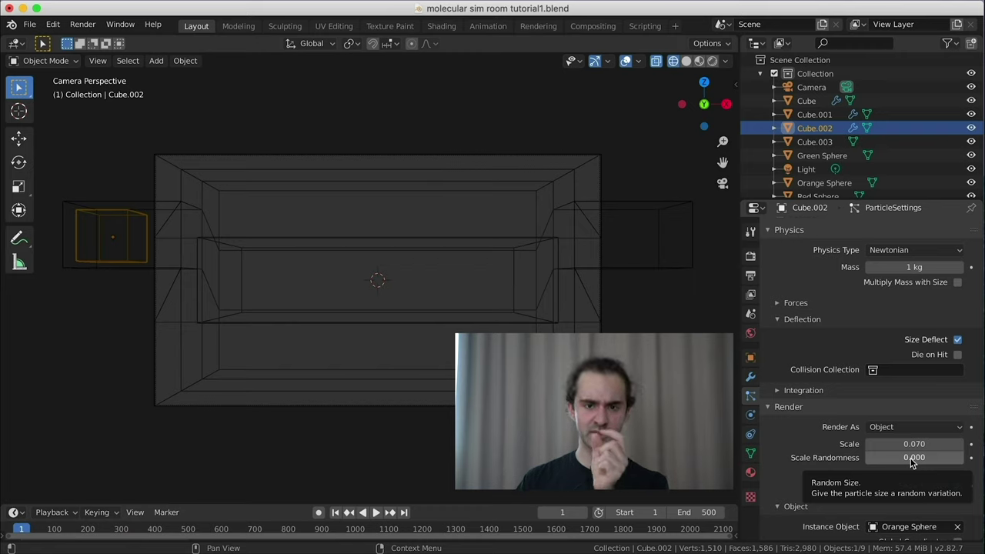
Turn off Show Emitter for the particle system and save the file.
scroll(913, 459, "down", 3)
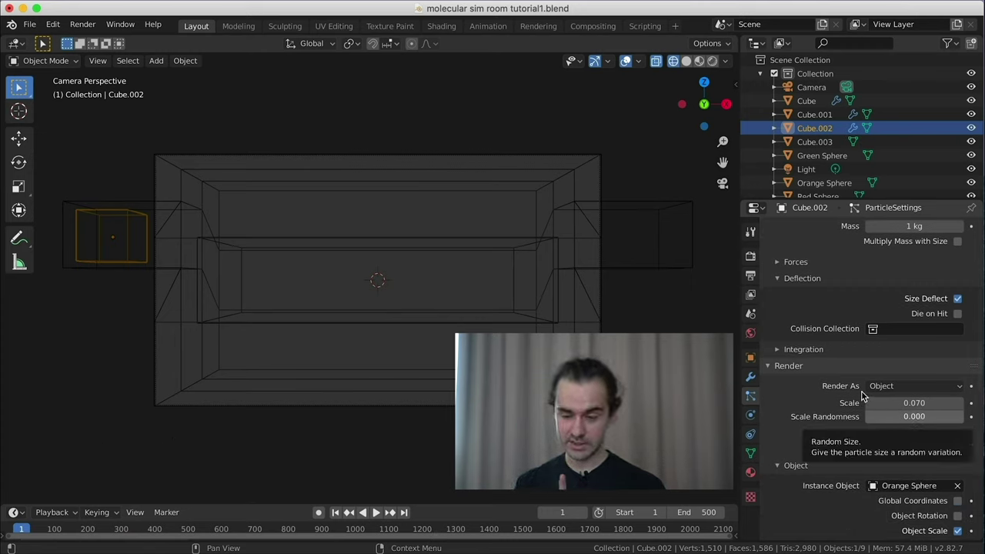
scroll(917, 419, "down", 6)
double_click(951, 364)
left_click(954, 363)
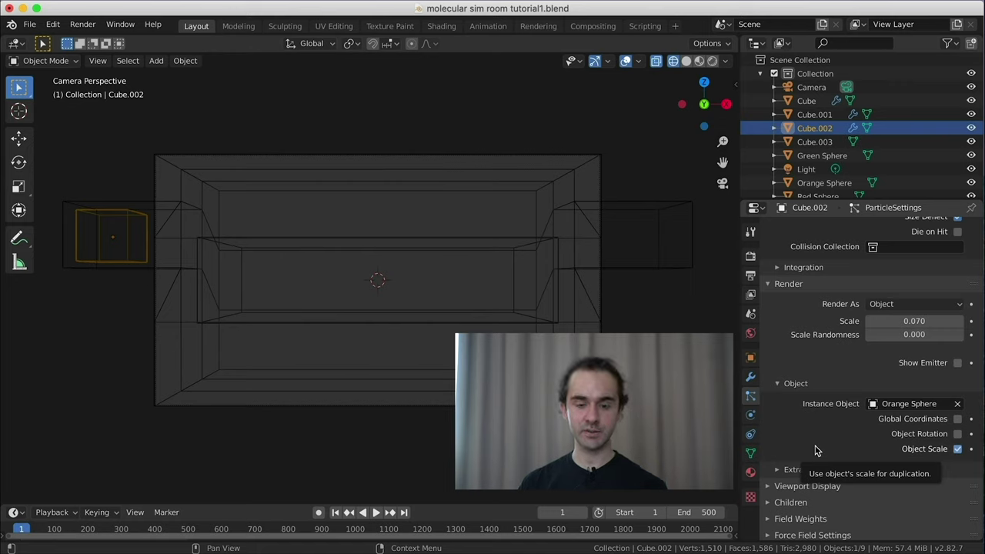
key("ctrl+s")
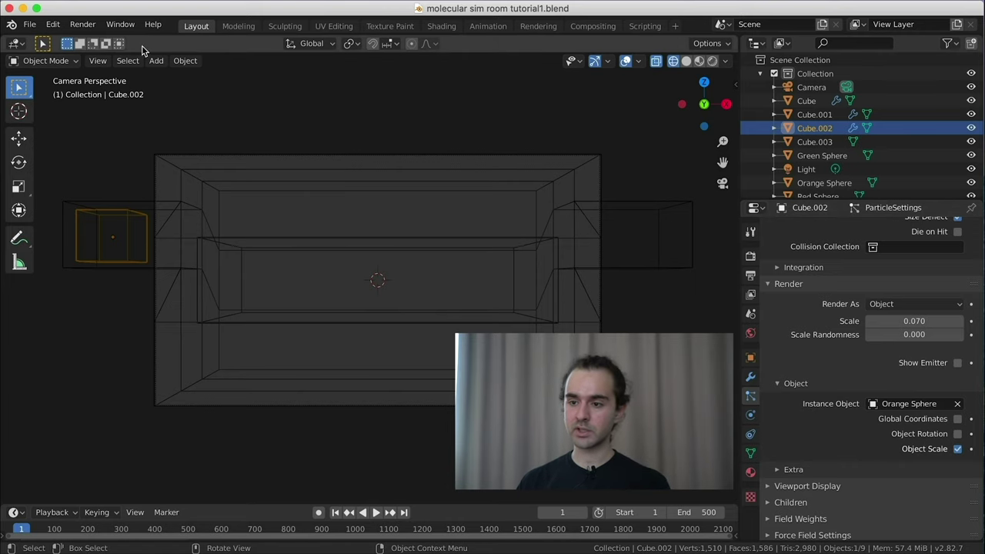
Check in the add-on preferences that the Physics: Molecular add-on is enabled.
left_click(53, 25)
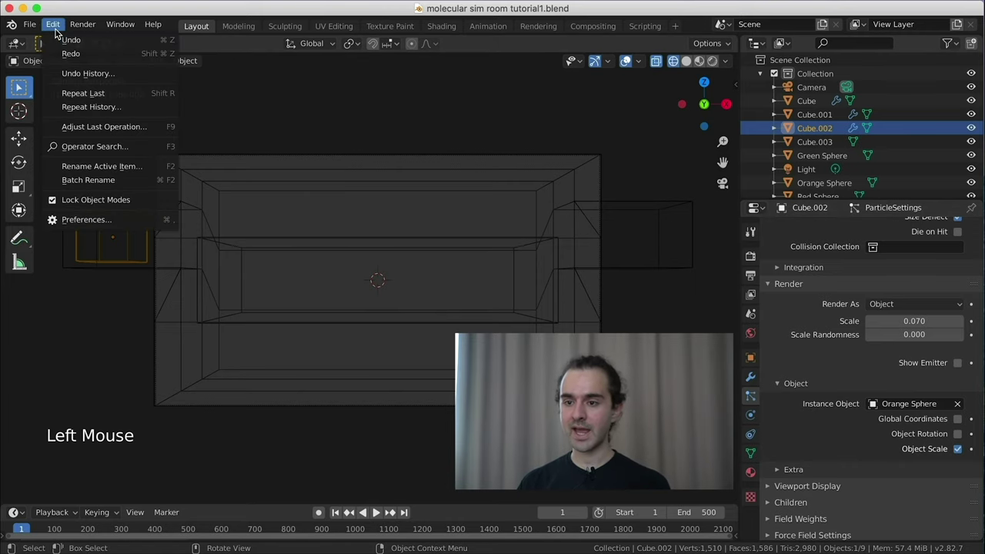
left_click(86, 219)
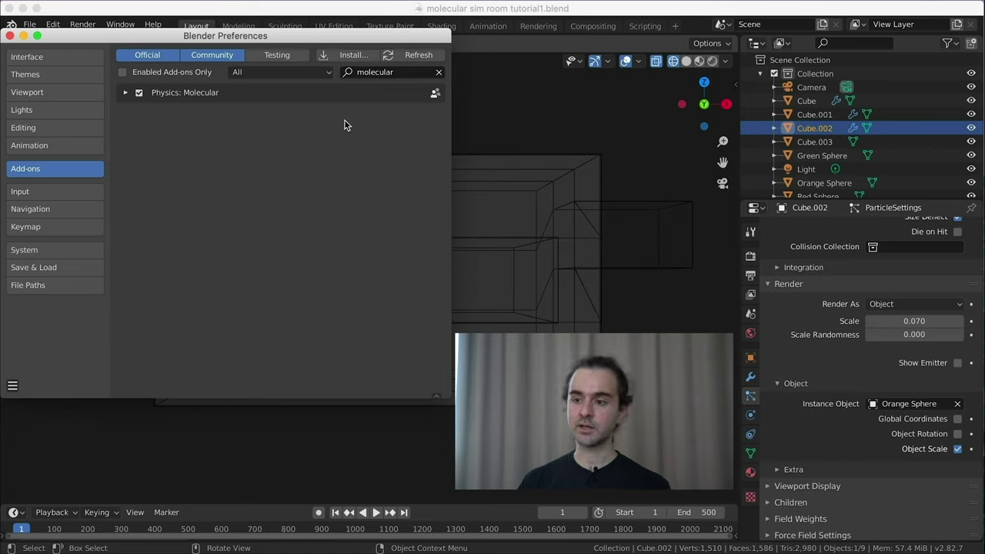
left_click(140, 93)
left_click(140, 93)
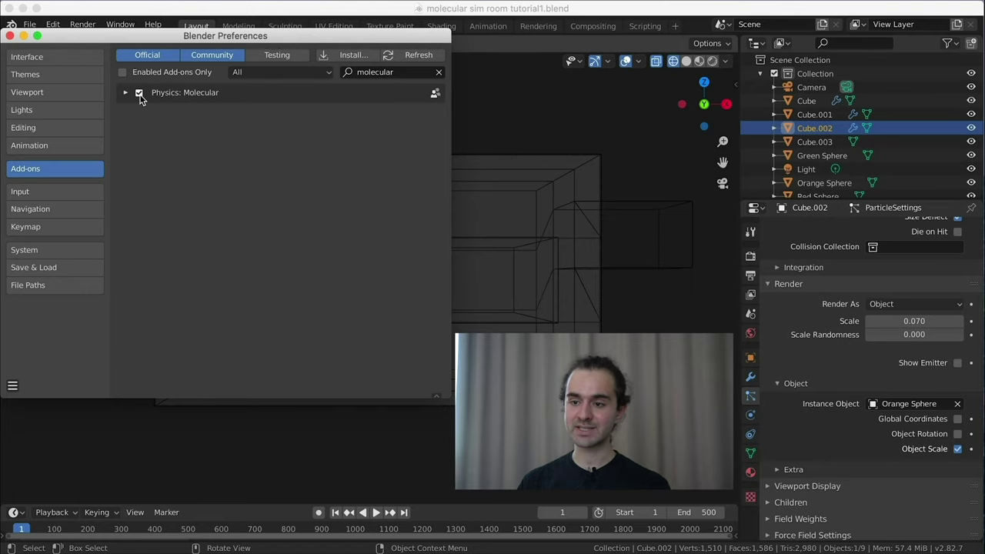
left_click(9, 35)
Enable Molecular physics for the Left Emitter particle system and expand its settings.
scroll(902, 383, "down", 10)
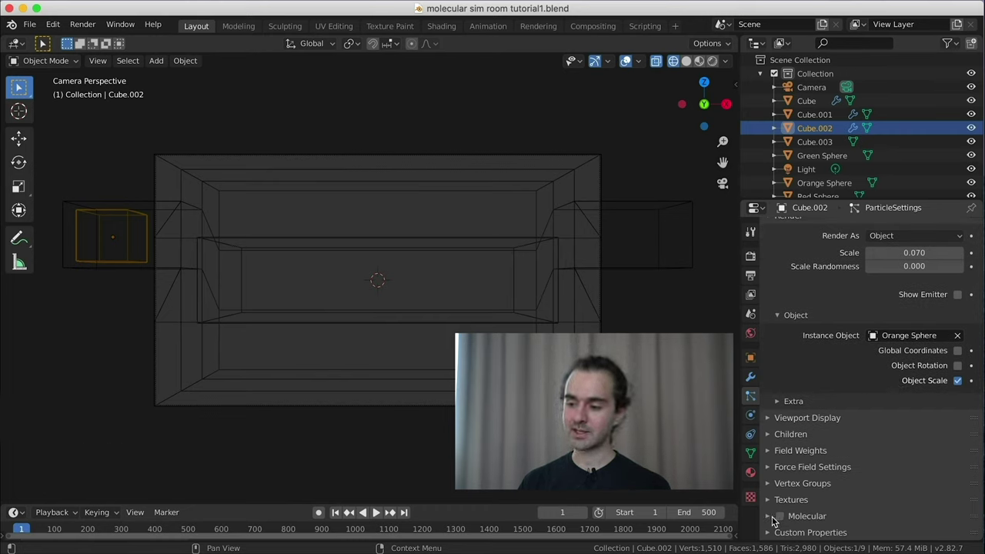
left_click(771, 519)
scroll(796, 493, "down", 12)
left_click(779, 348)
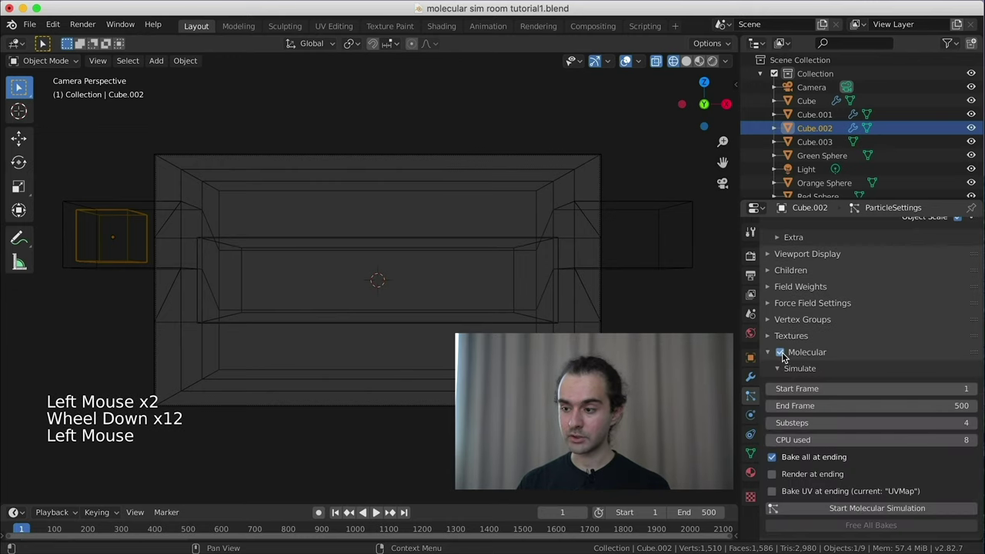
scroll(877, 332, "down", 4)
left_click(801, 314)
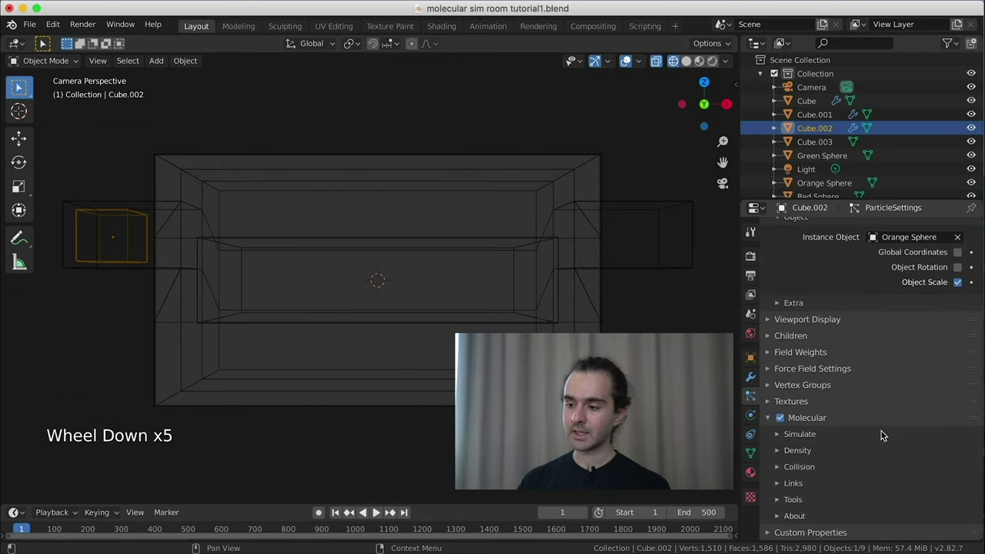
left_click(798, 436)
scroll(826, 391, "down", 11)
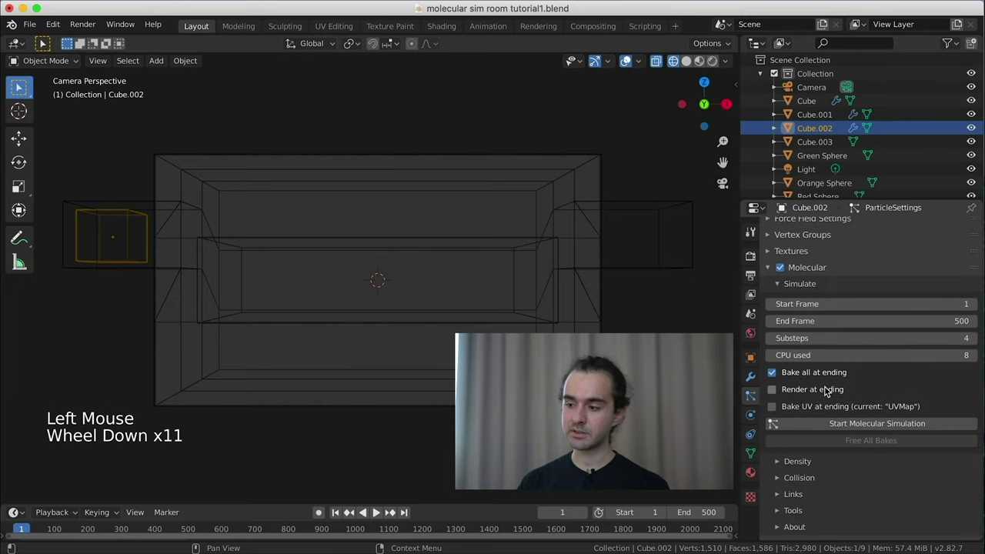
scroll(825, 391, "down", 2)
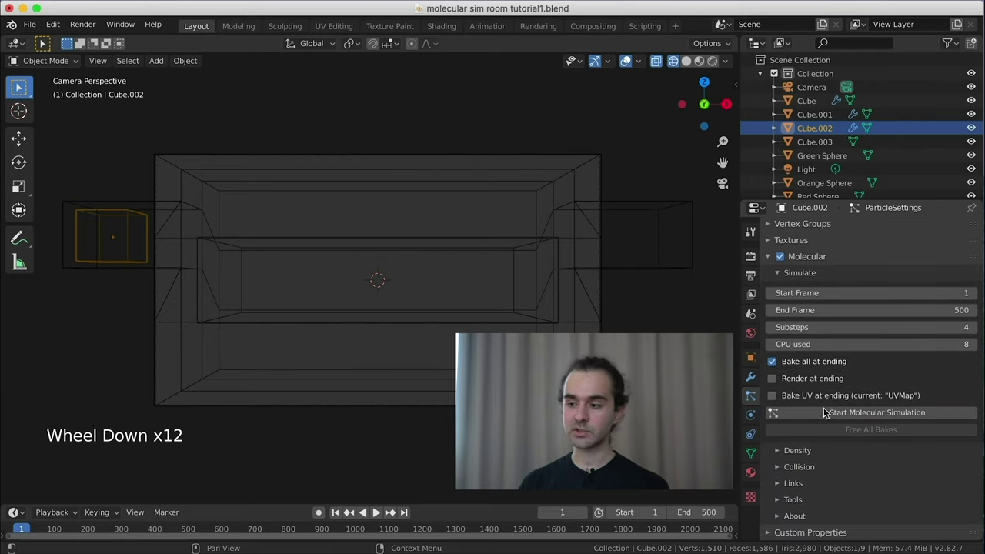
In the Left Emitter's Molecular collision settings, activate self collision and collision with others.
left_click(805, 468)
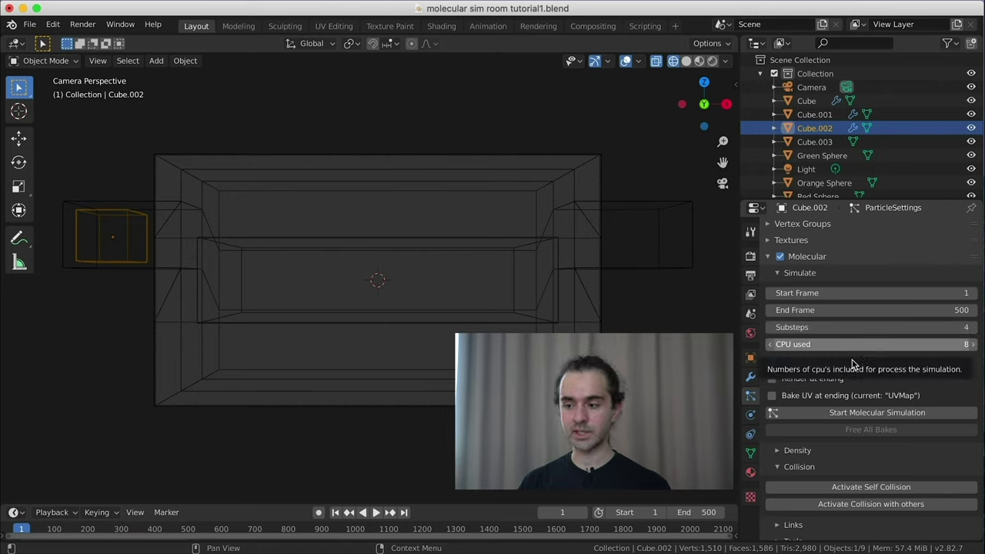
scroll(896, 355, "down", 2)
scroll(896, 355, "down", 4)
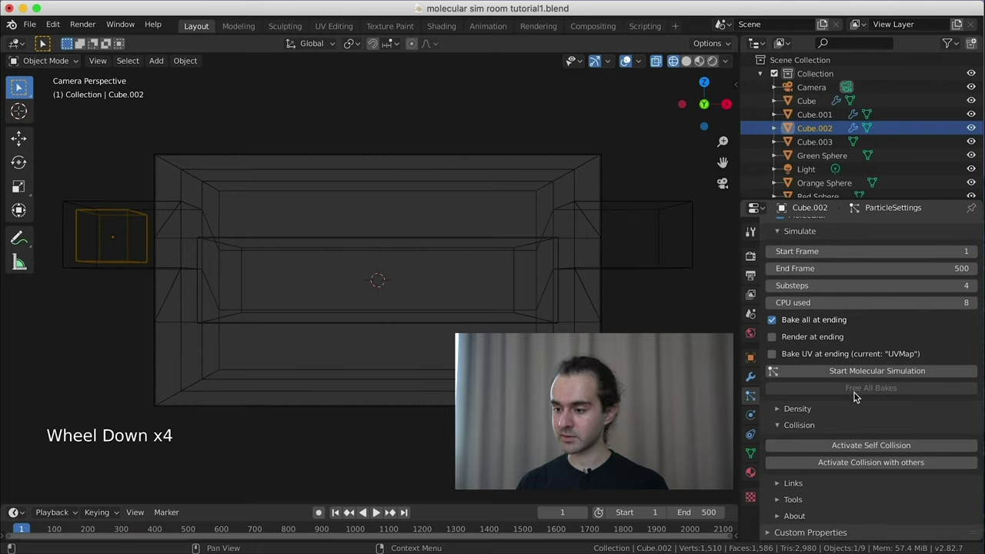
left_click(871, 445)
scroll(854, 454, "down", 3)
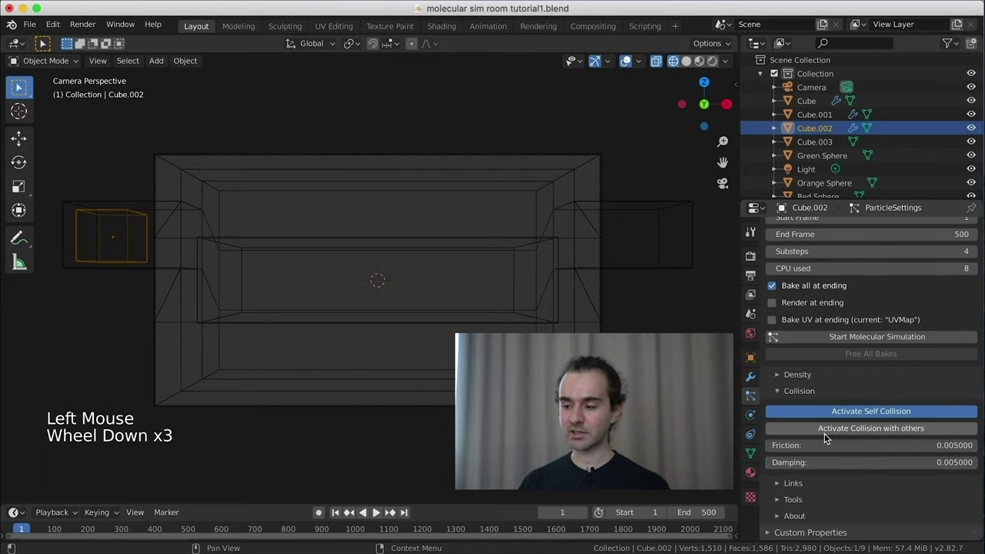
mouse_move(749, 551)
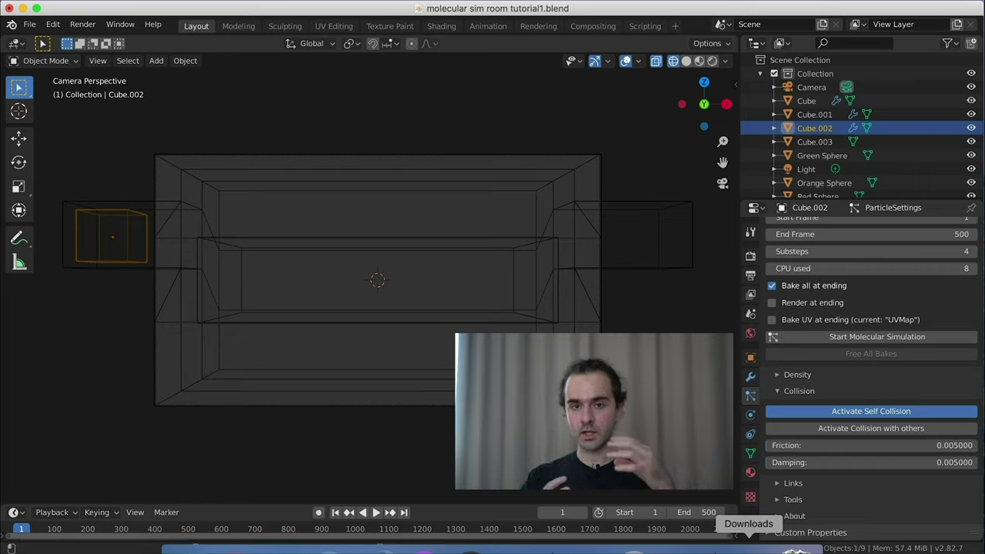
left_click(871, 429)
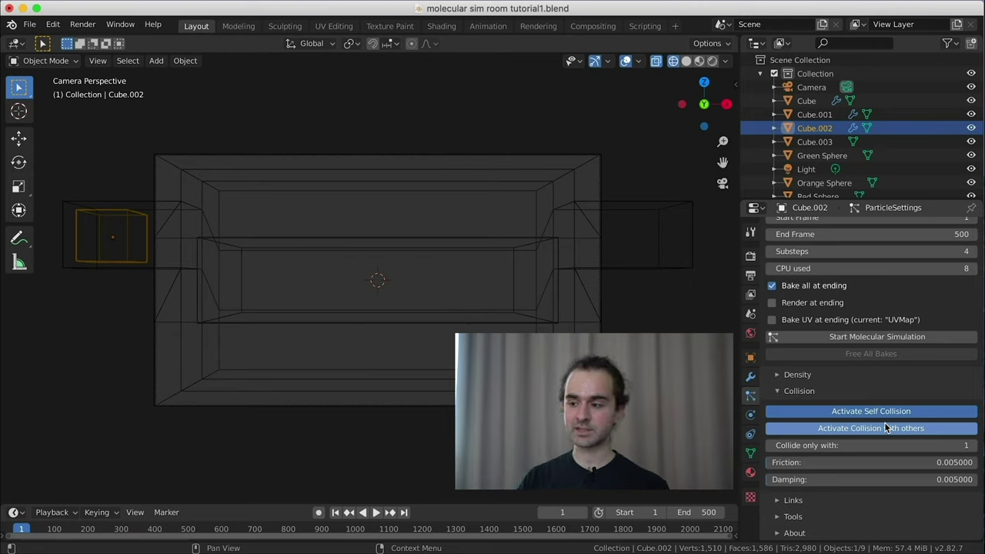
Set the Left Emitter's molecular collision damping to 0.3.
left_click(913, 482)
type("0.")
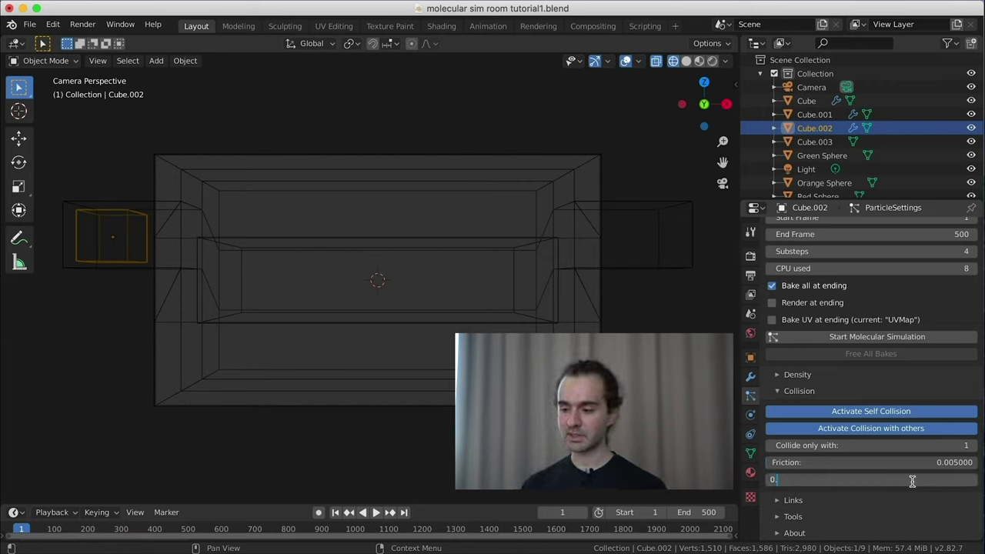
type("3")
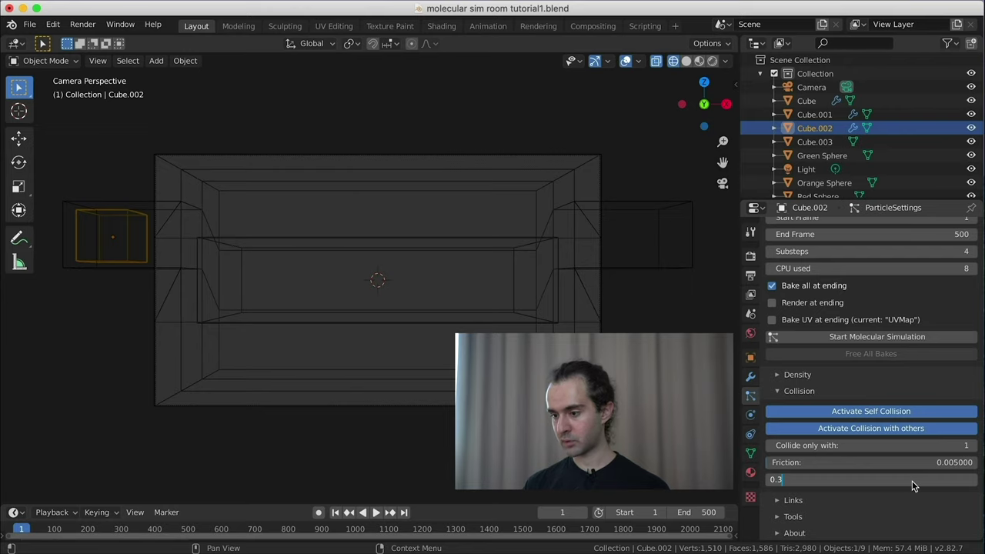
key("Return")
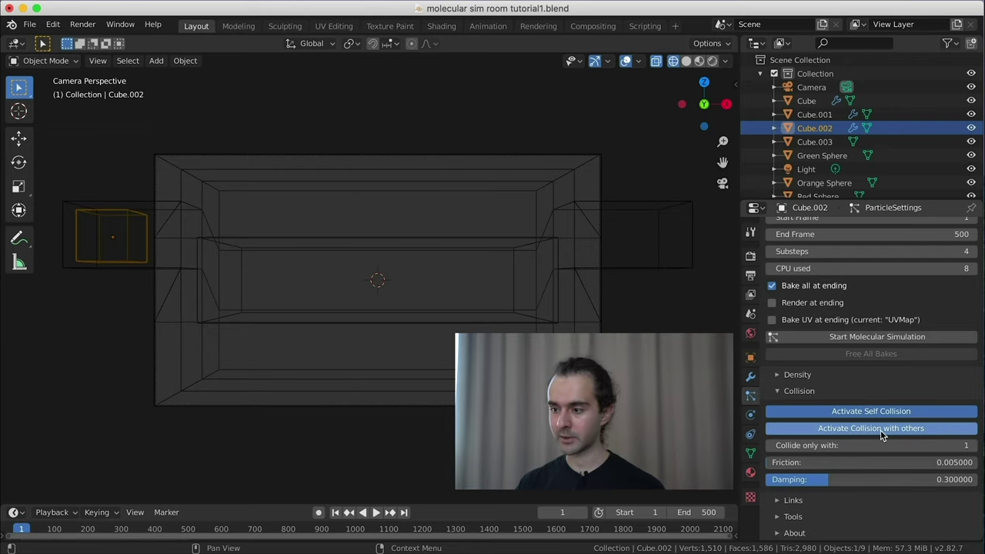
In front view, duplicate the emitter cube Cube.002 along the X axis into the side chamber at the opposite end of the room.
scroll(880, 430, "up", 4)
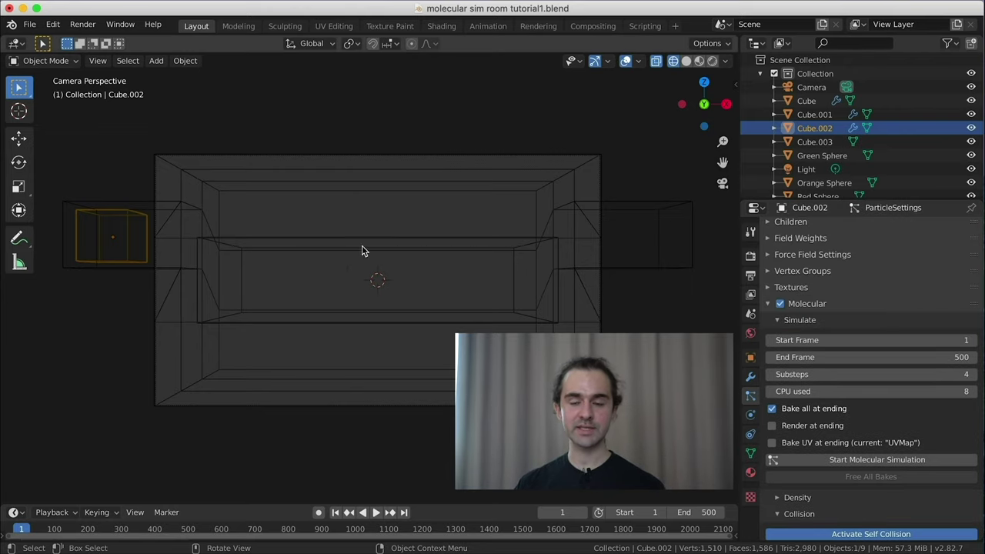
key("KP_1")
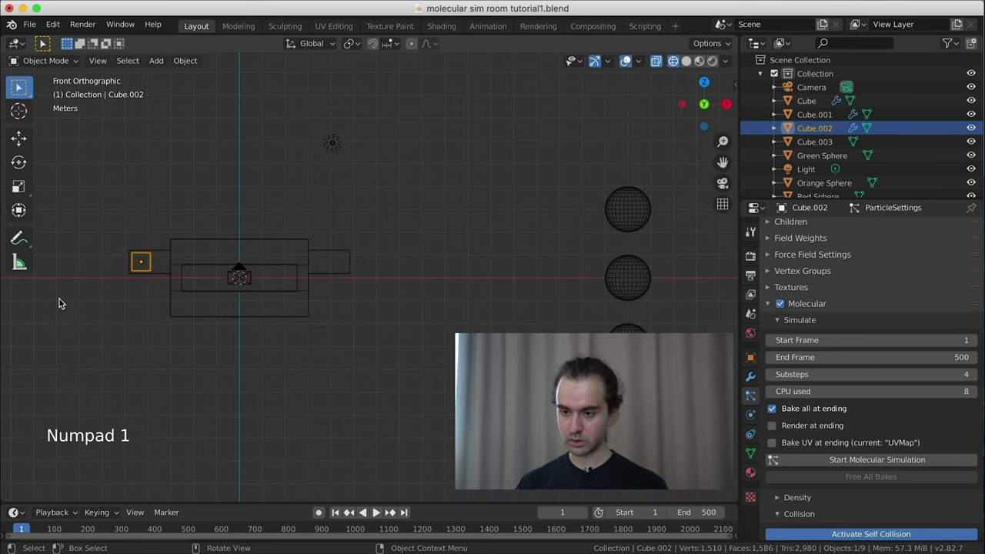
scroll(204, 301, "up", 5)
scroll(444, 257, "up", 1)
middle_click_drag(129, 269, 442, 301, "shift")
key("KP_1")
key("shift+d")
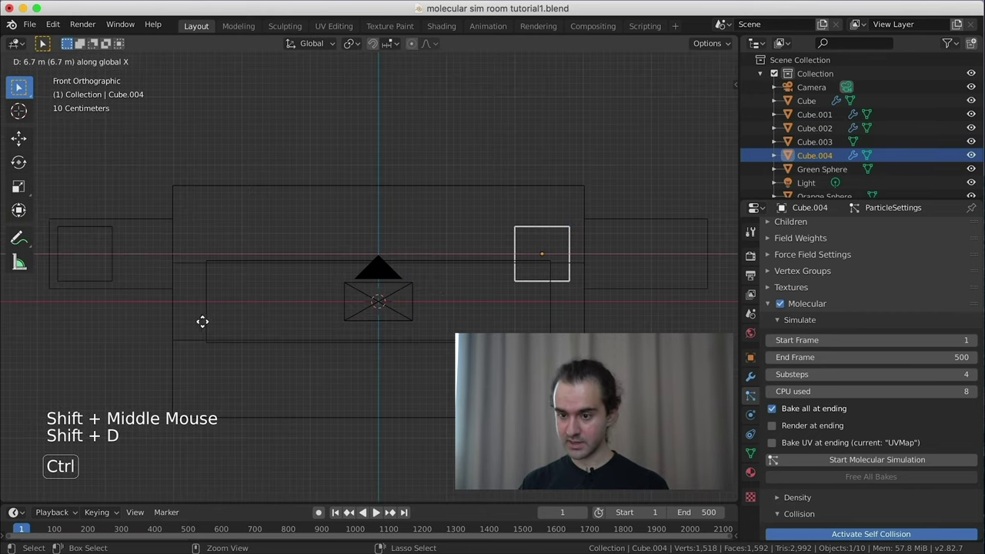
left_click(233, 323)
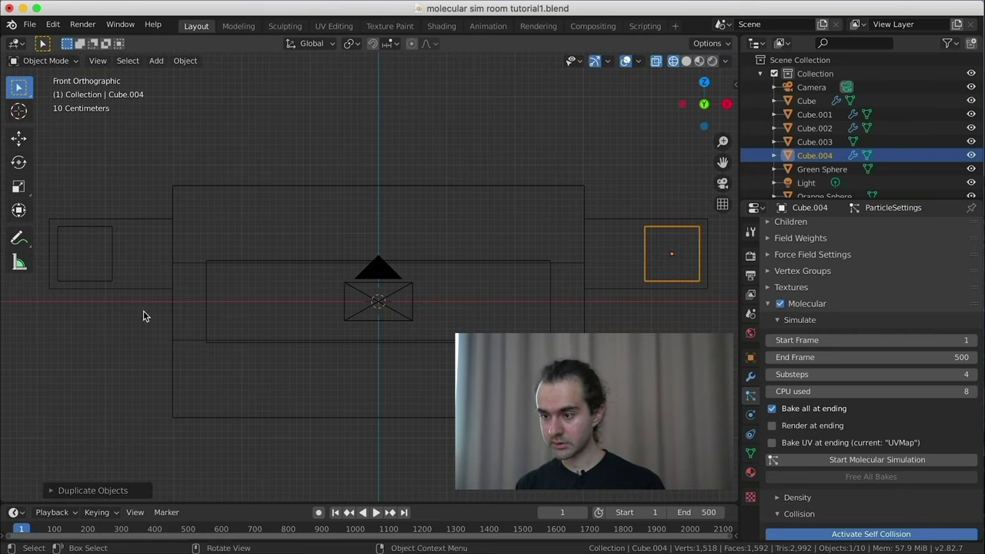
Make the duplicated cube's particle settings single-user and rename them Right Emitter.
scroll(840, 276, "up", 11)
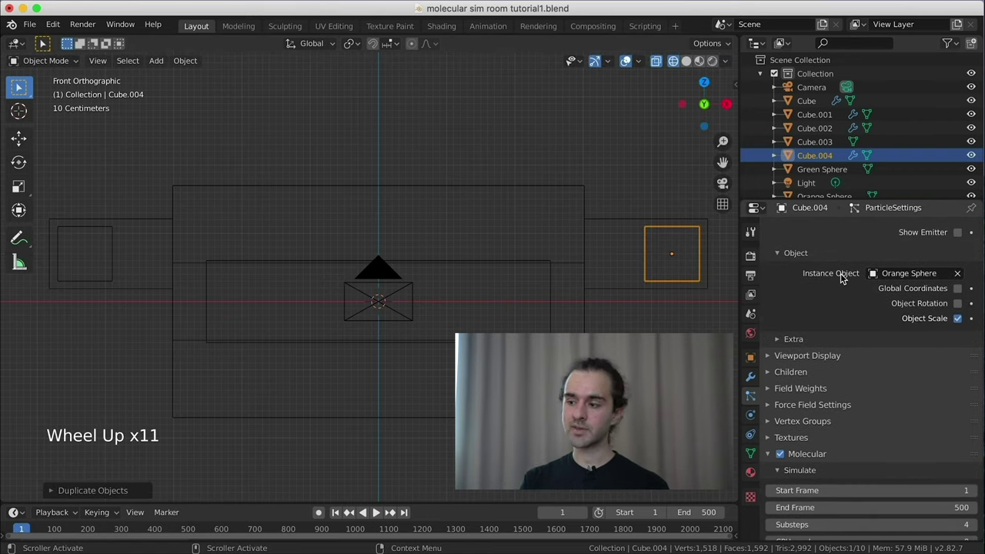
scroll(840, 277, "up", 6)
scroll(841, 274, "up", 20)
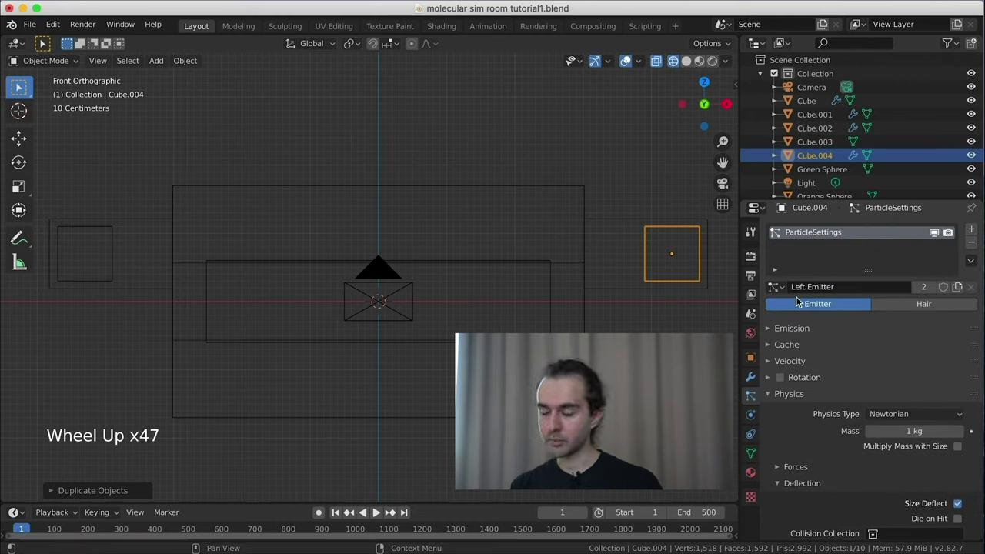
left_click(837, 286)
left_click(813, 266)
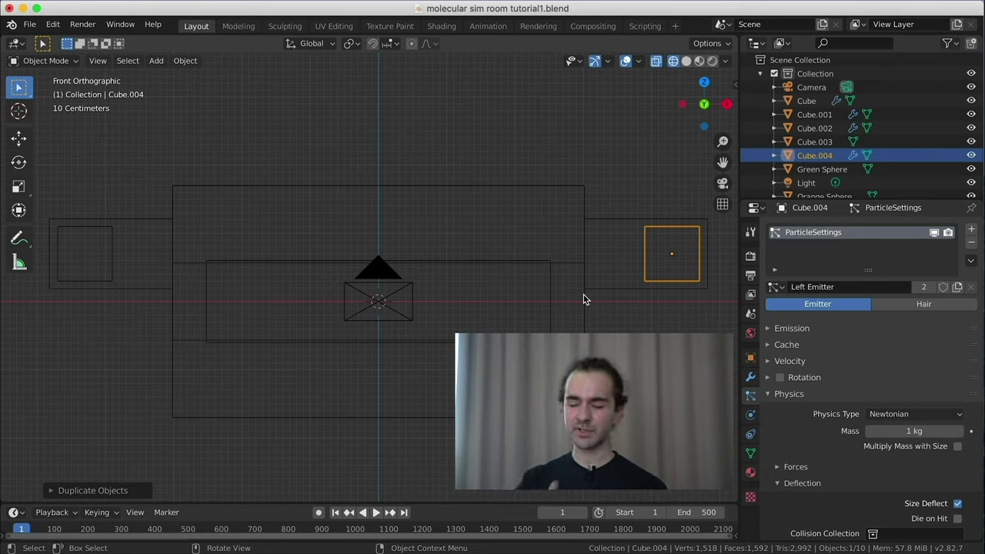
left_click(923, 288)
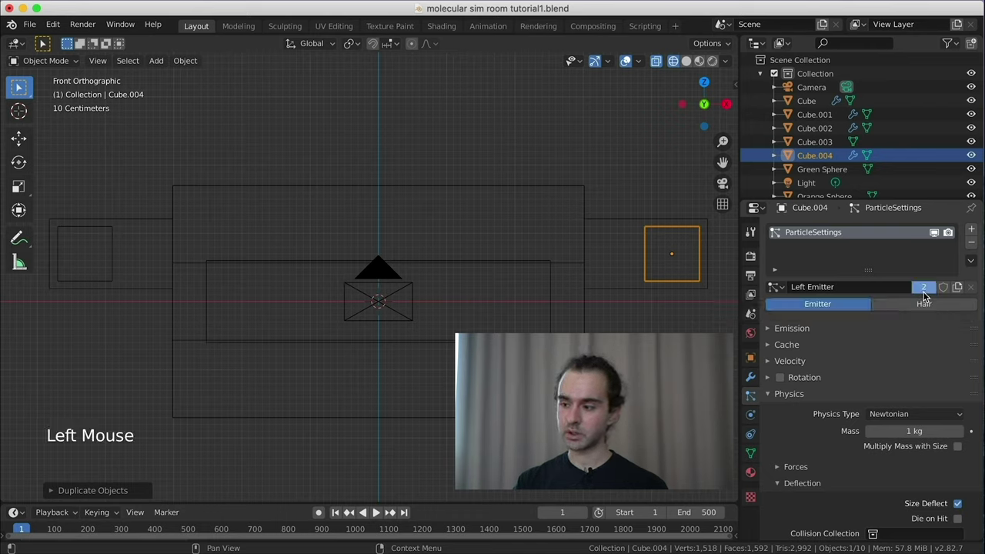
left_click(882, 288)
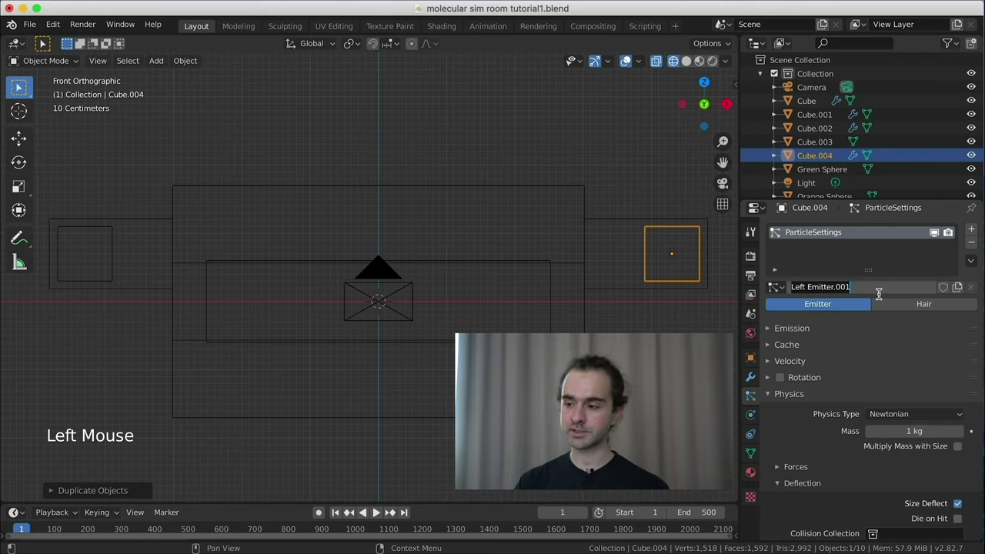
type("Right Em")
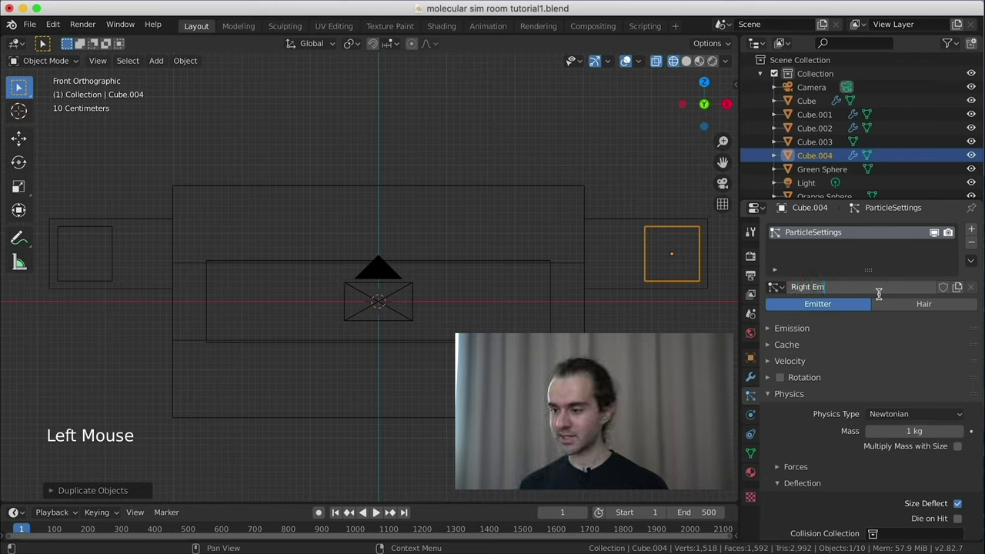
type("itter")
key("Return")
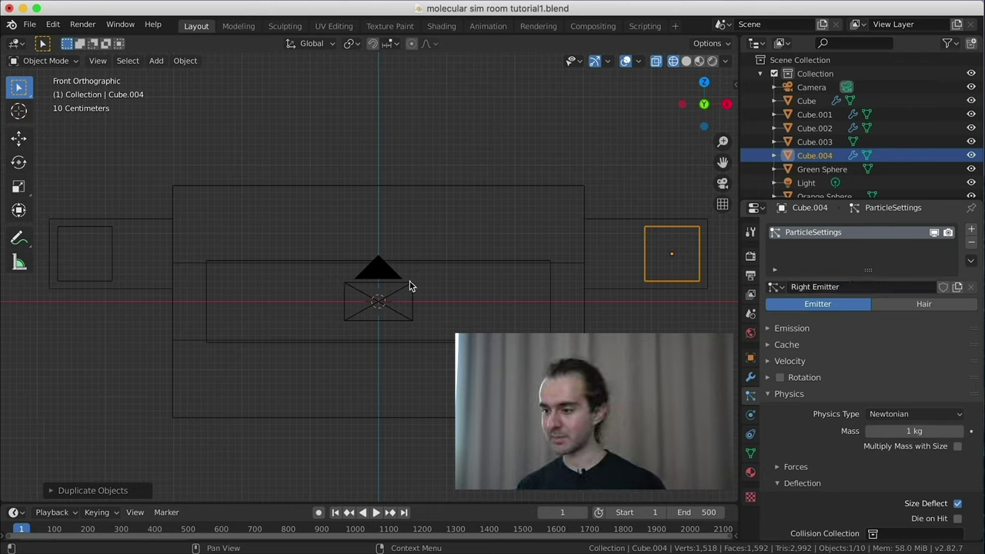
Set the Right Emitter's emission to start at frame 50 and end at frame 350.
left_click(786, 330)
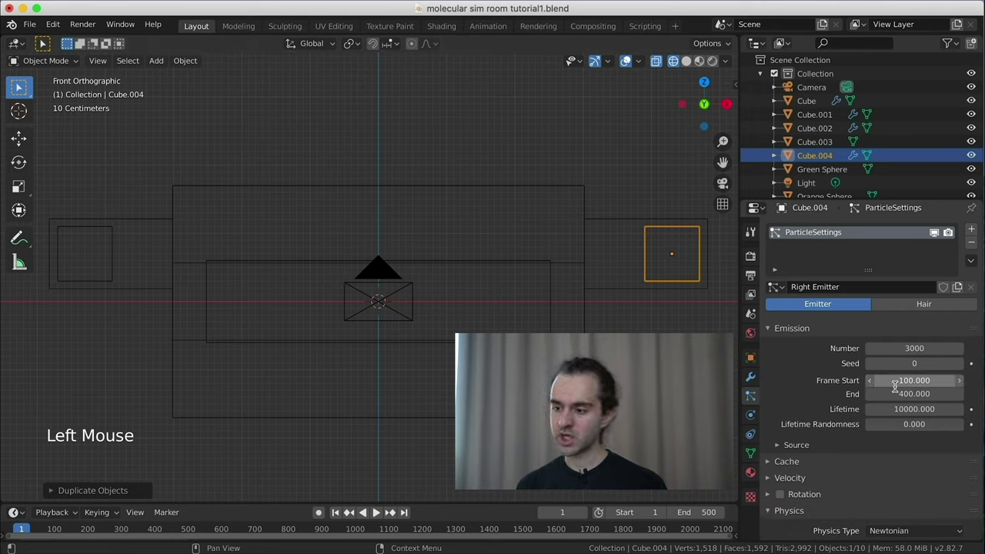
double_click(877, 381)
type("5")
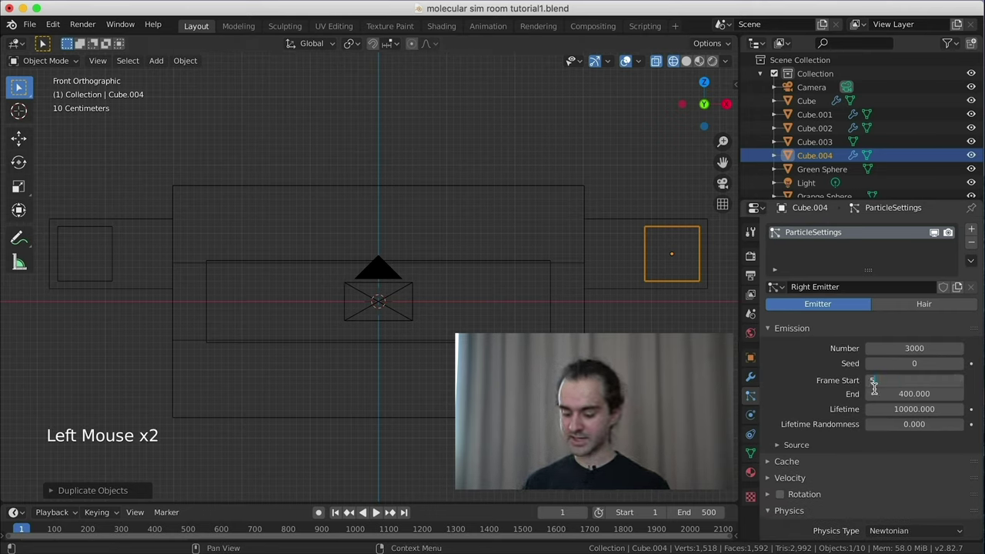
type("0")
key("Return")
left_click(908, 393)
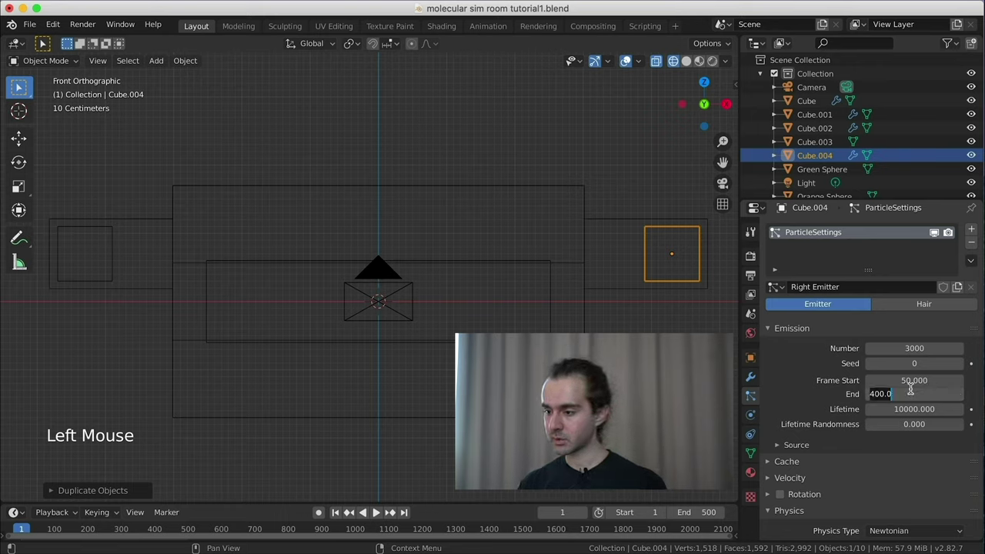
type("350")
key("Return")
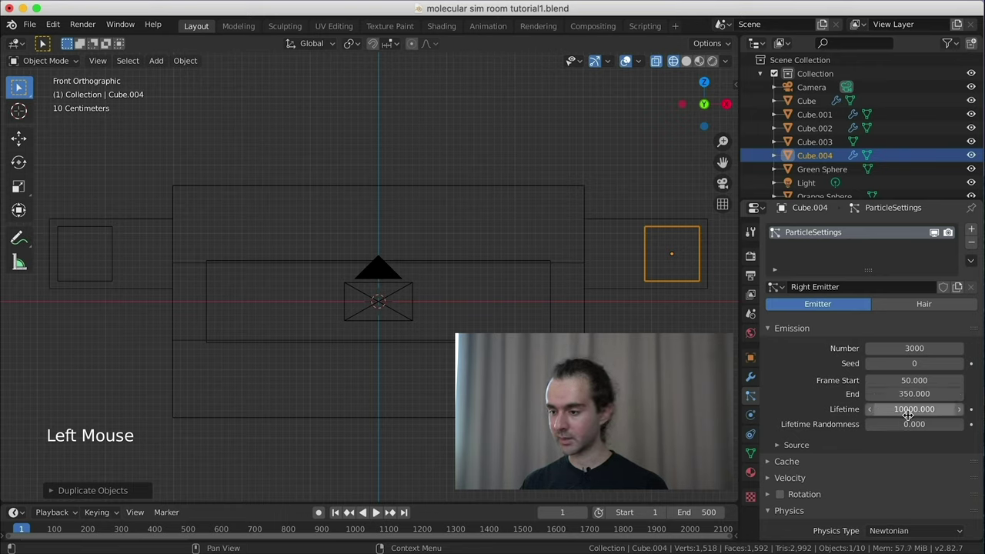
Set the Right Emitter's Object Aligned X velocity to -5 m/s.
left_click(109, 248)
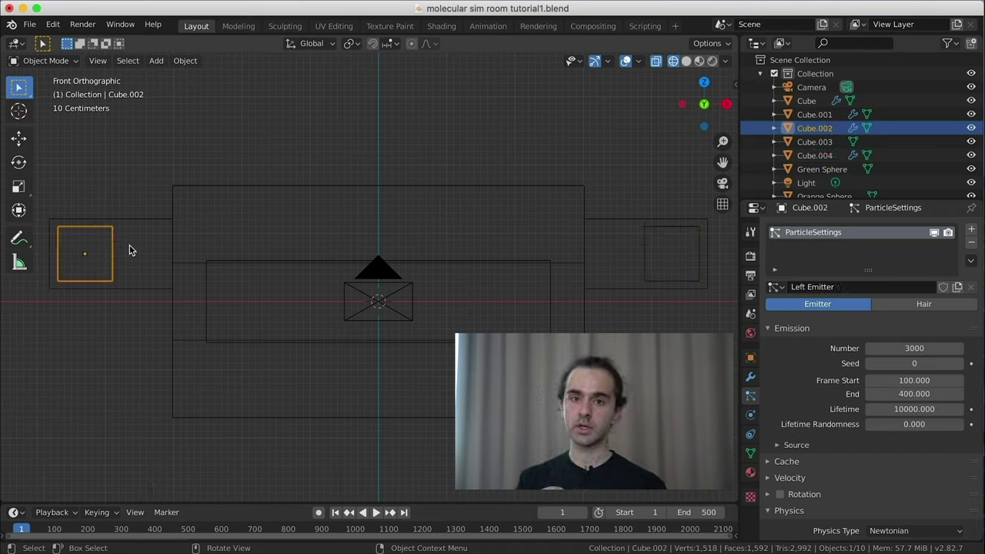
left_click(647, 244)
scroll(801, 408, "down", 5)
left_click(800, 407)
scroll(884, 393, "down", 4)
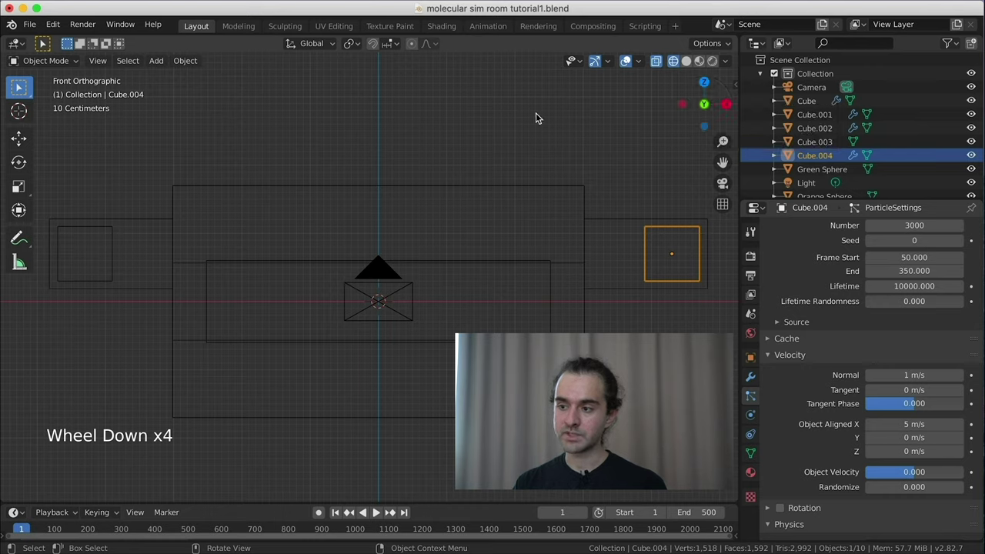
left_click(924, 427)
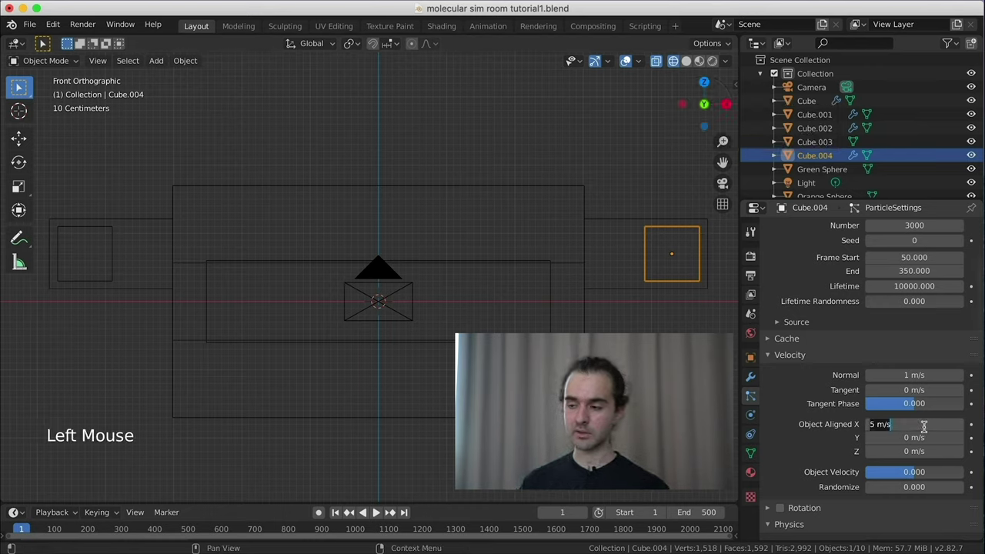
type("-5")
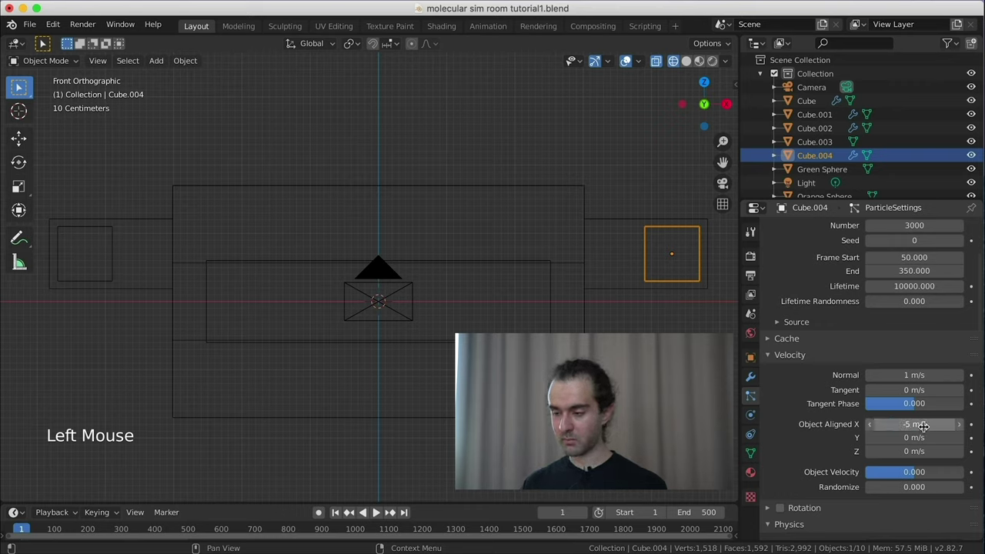
key("Return")
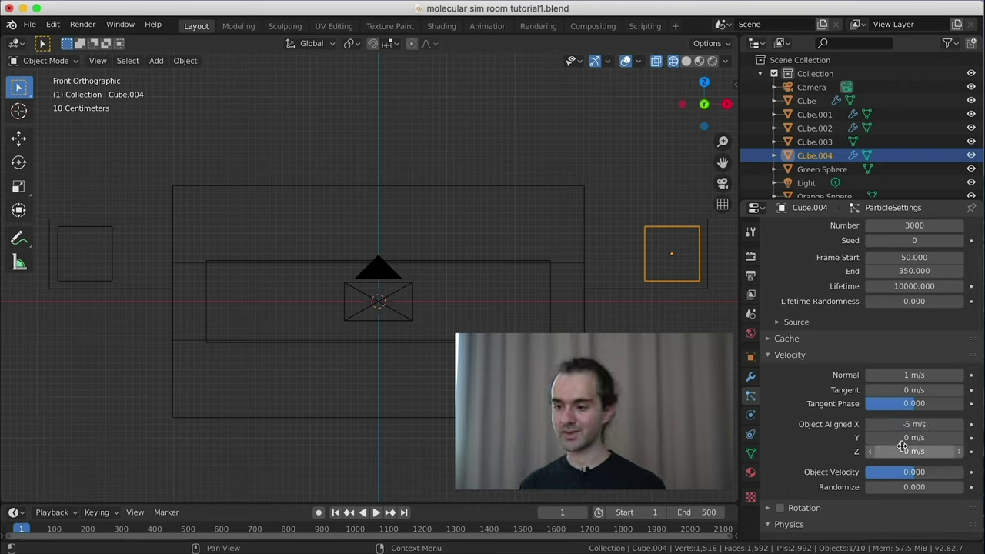
left_click(785, 356)
Change the Right Emitter's render instance object to Red Sphere.
scroll(806, 339, "down", 20)
scroll(809, 313, "up", 3)
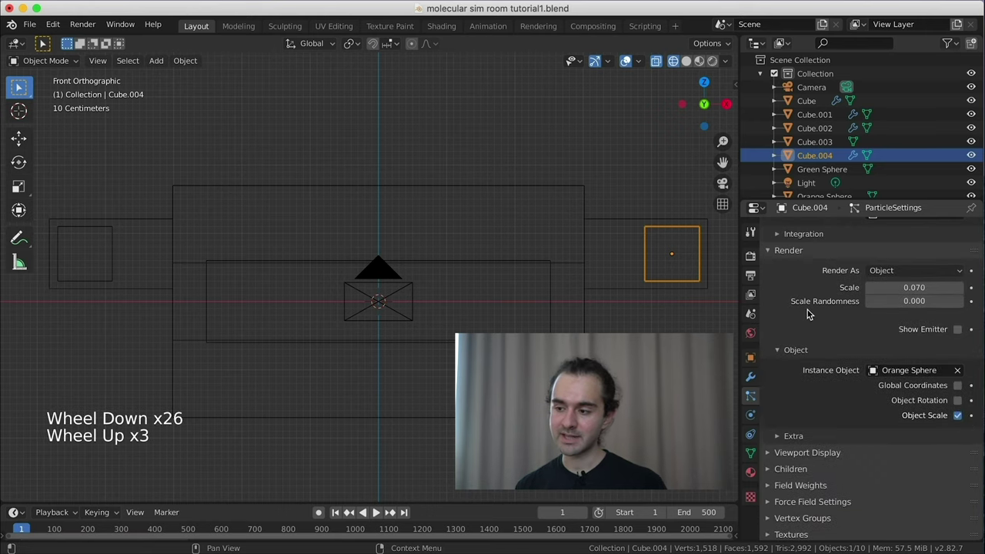
left_click(921, 370)
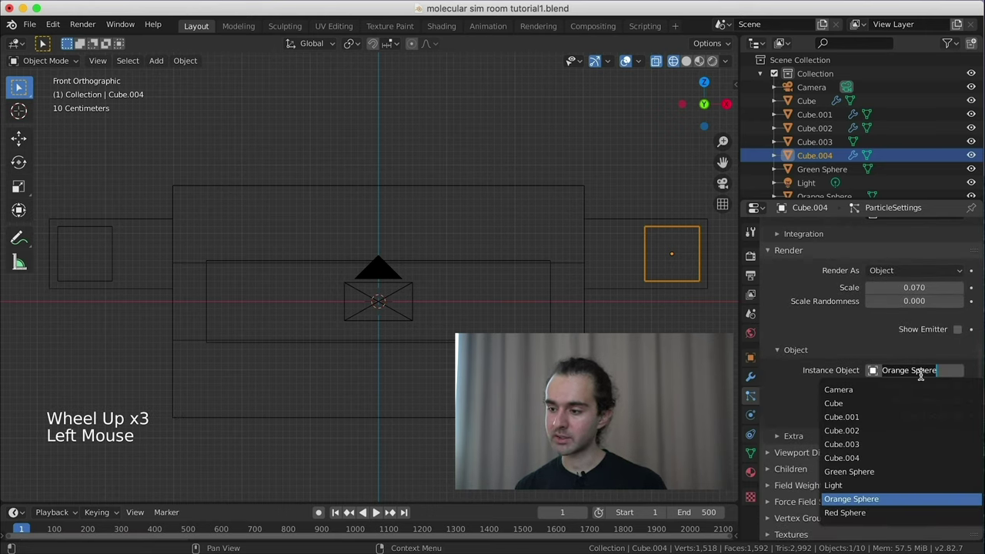
type("red")
key("Return")
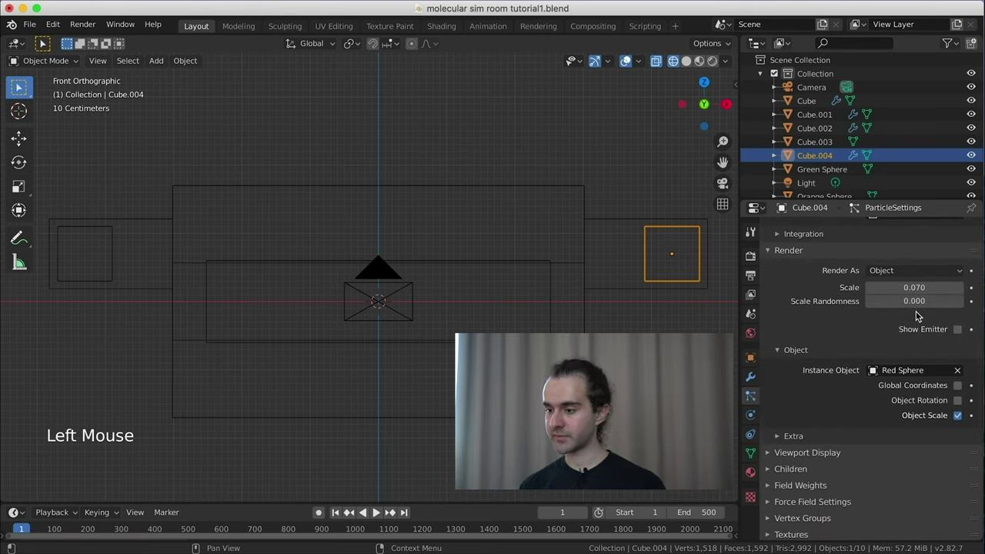
scroll(854, 454, "down", 20)
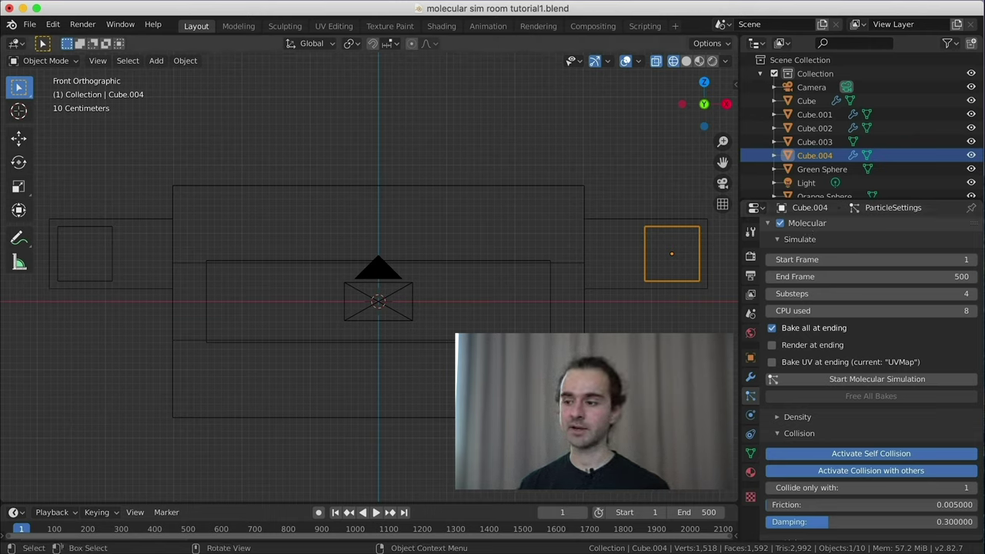
Add a particle system to the wide inner cube at the room's centre and name its settings Green Emitter.
left_click(549, 301)
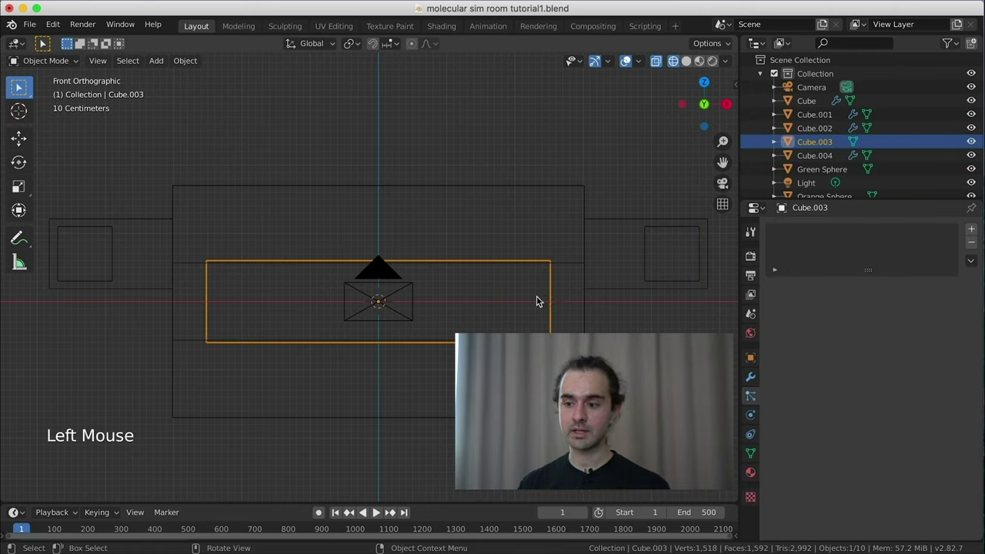
left_click(972, 230)
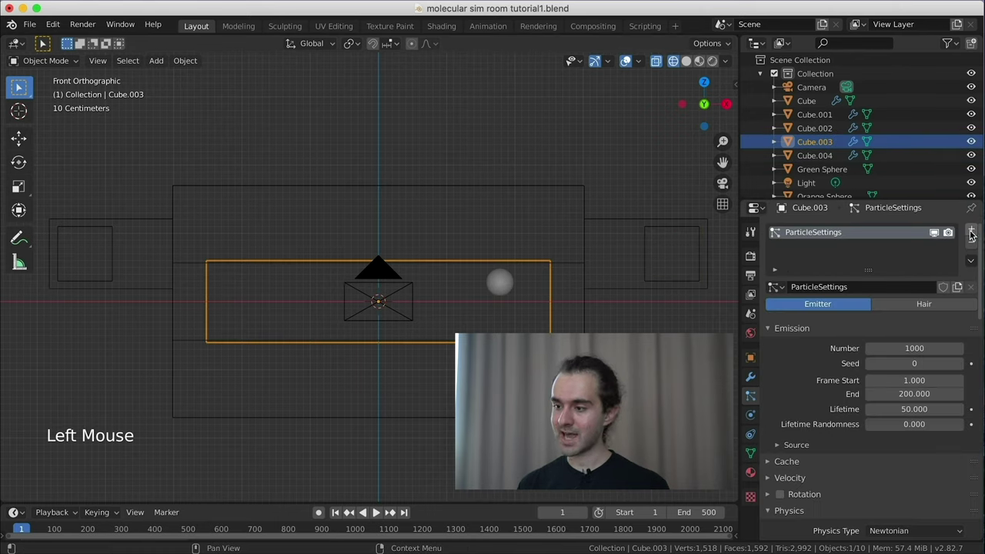
double_click(883, 287)
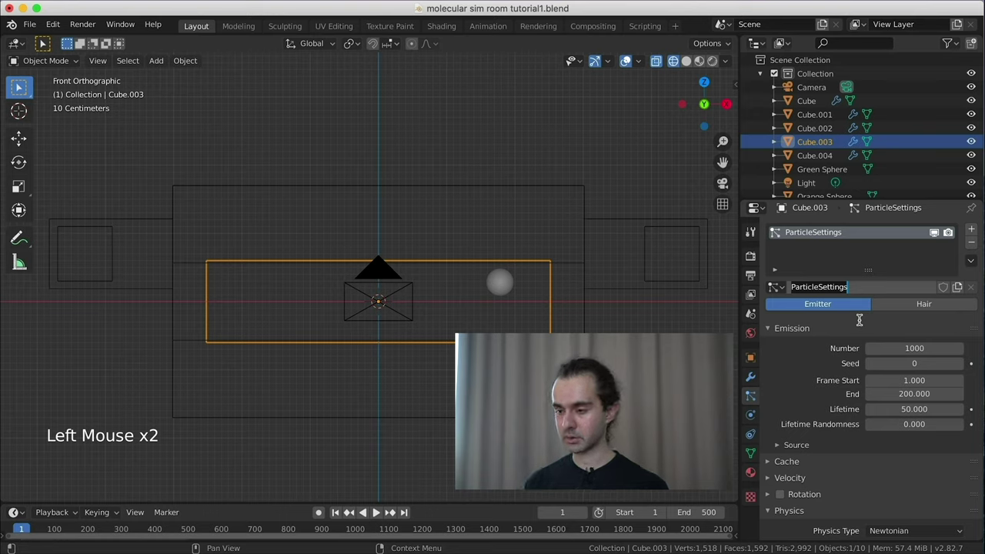
type("Green")
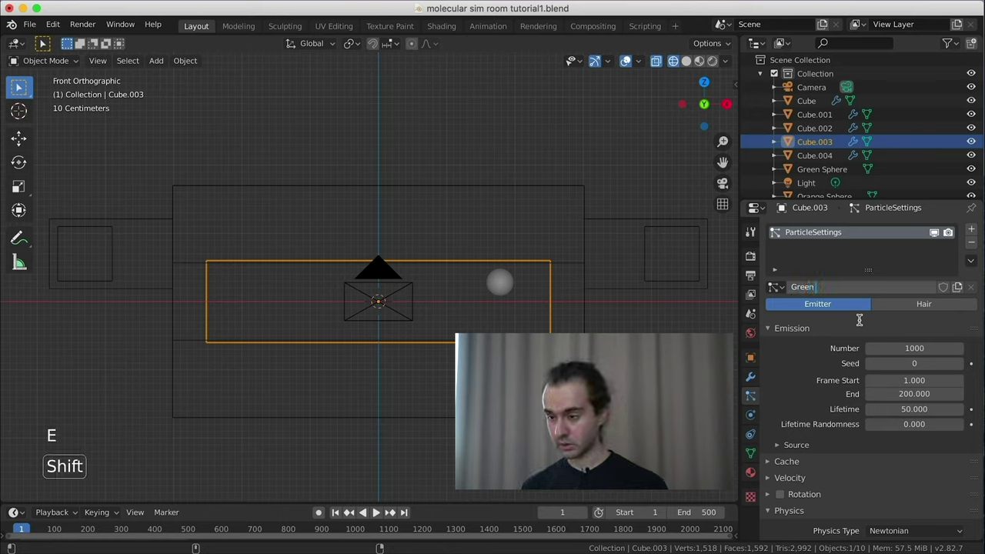
type(" mE")
key("BackSpace")
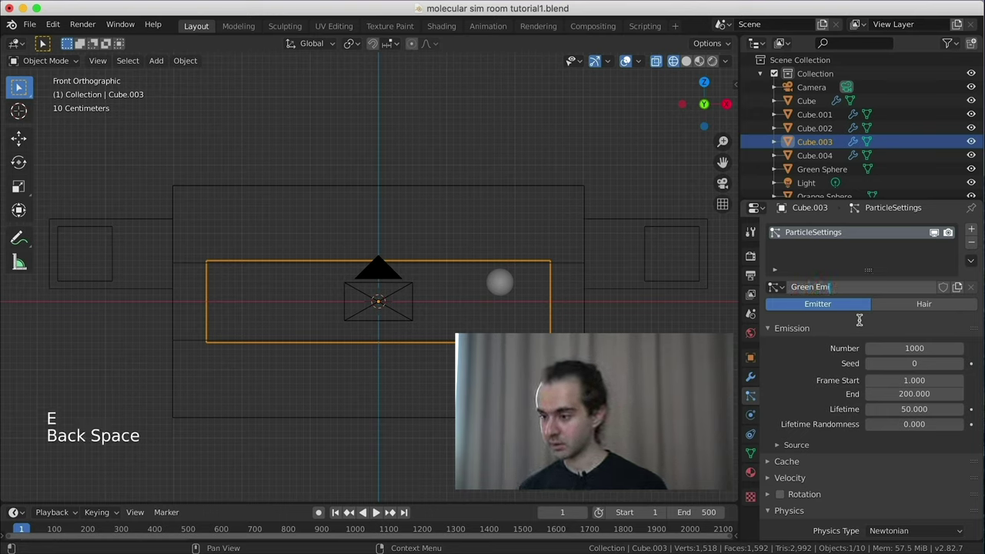
type("itter")
Set the Green Emitter's particle number to 5 and its emission end frame to 1.
left_click(874, 348)
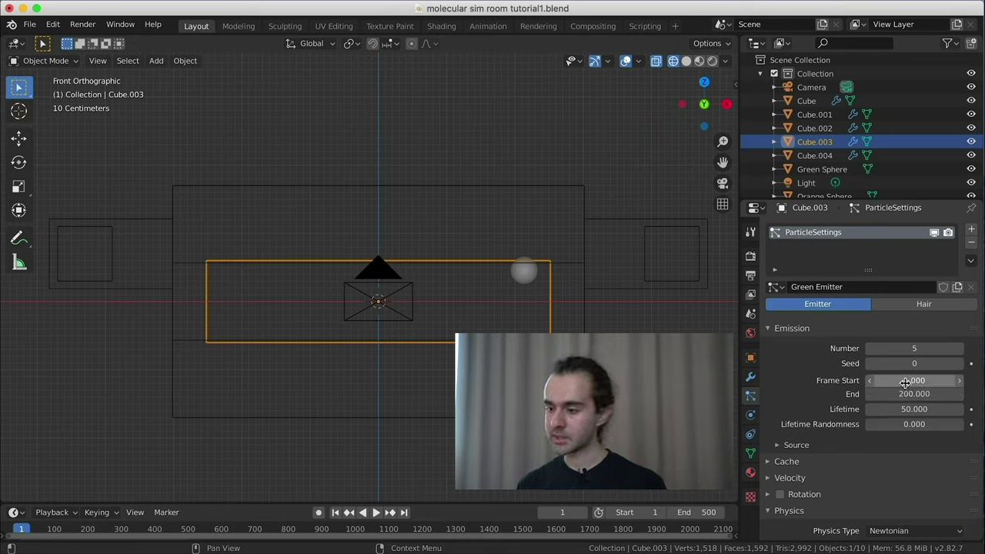
left_click(904, 392)
type("1.")
key("Return")
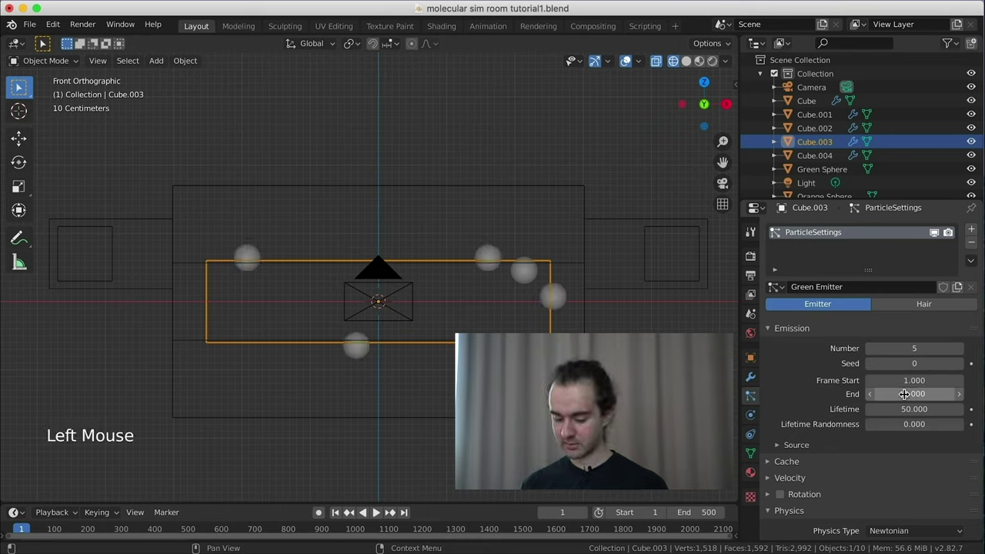
Set the Green Emitter's particle lifetime to 10000 frames.
middle_click_drag(583, 246, 549, 277)
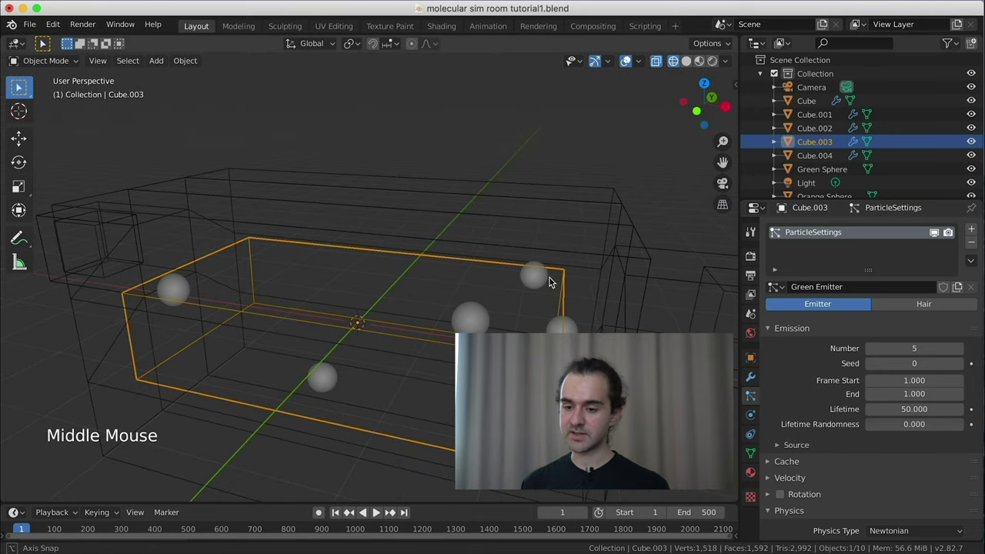
key("shift+Left")
left_click(905, 408)
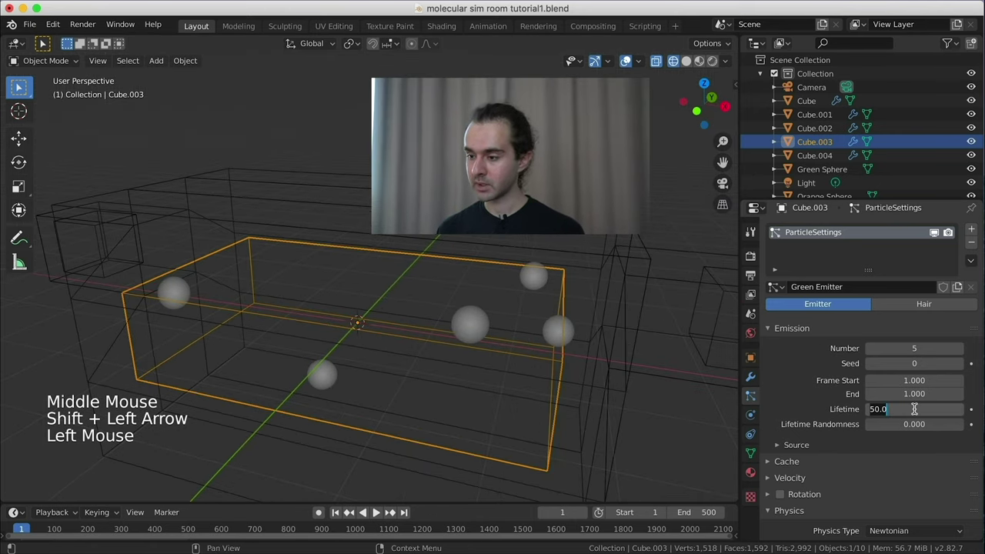
type("1000")
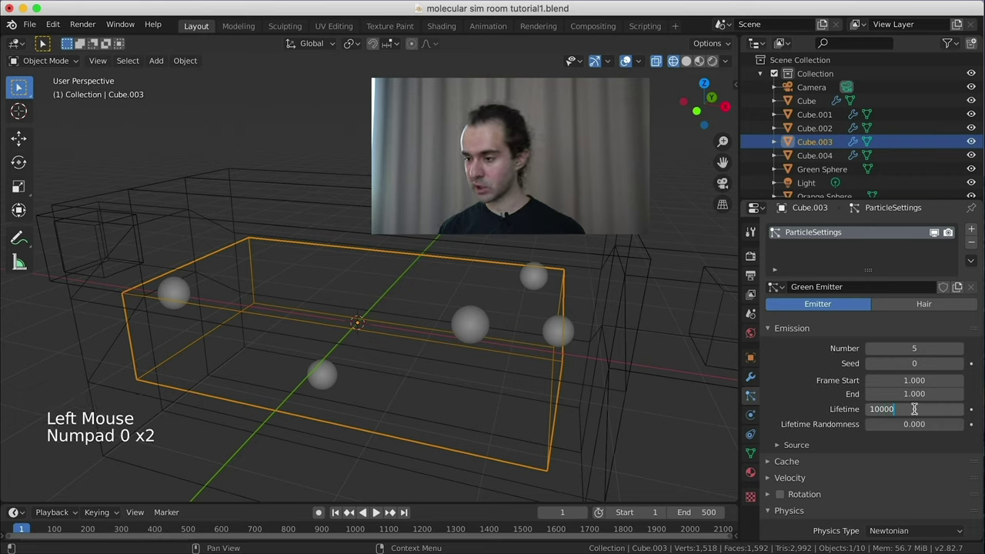
key("Return")
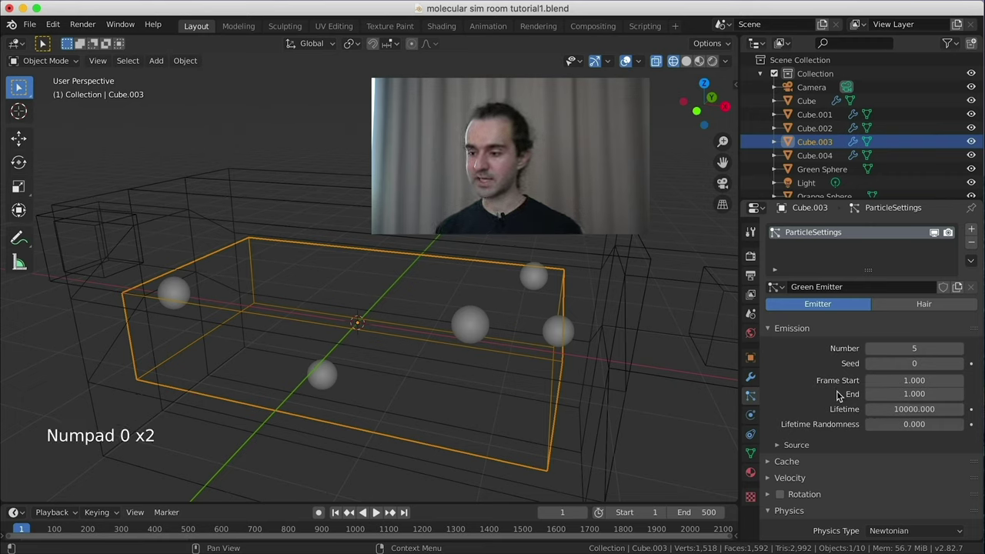
Set the Green Emitter's source to emit particles from the cube's volume.
left_click(797, 445)
left_click(885, 465)
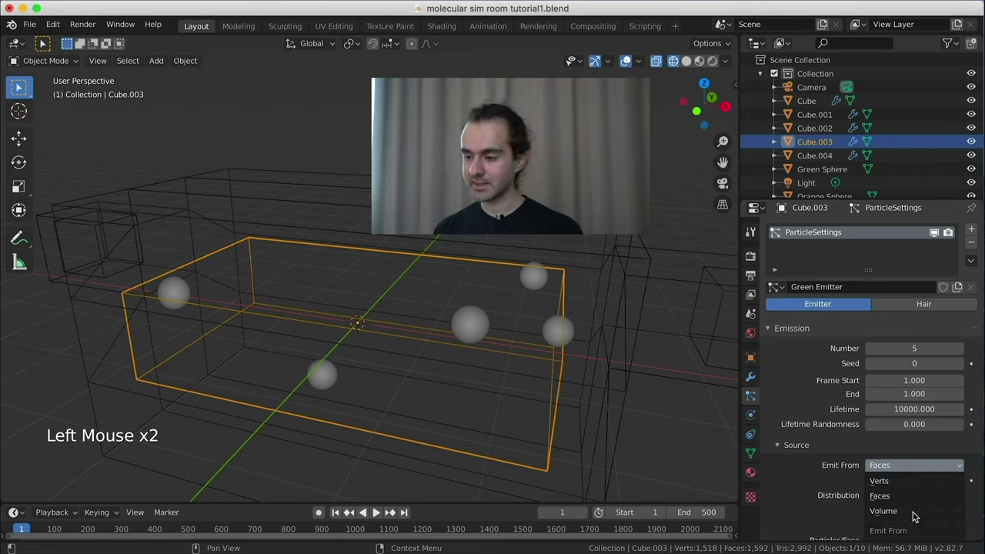
left_click(836, 510)
left_click(807, 450)
scroll(428, 295, "down", 2)
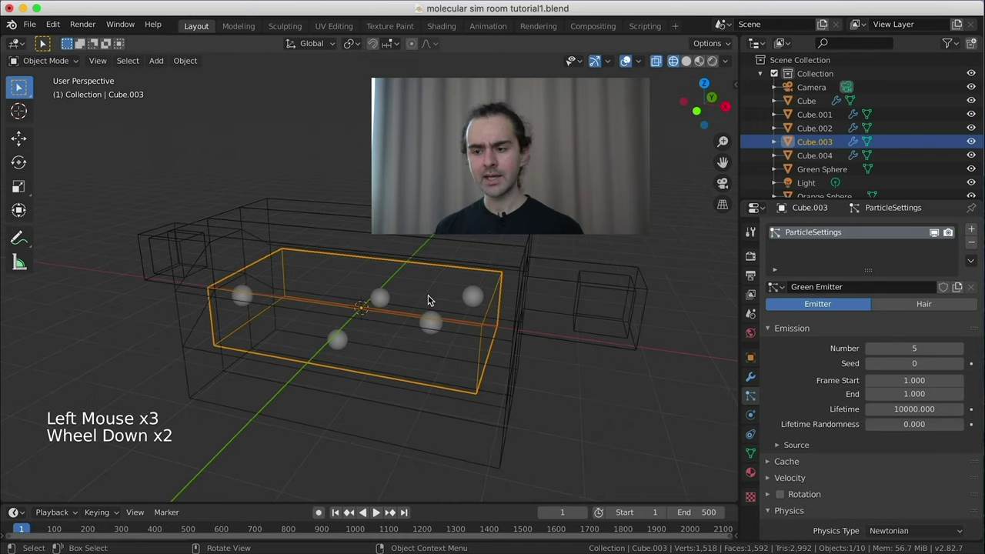
Switch to Finder to preview the finished animation 0001-0443.mp4 and return to the Blender scene.
key("ctrl+Right")
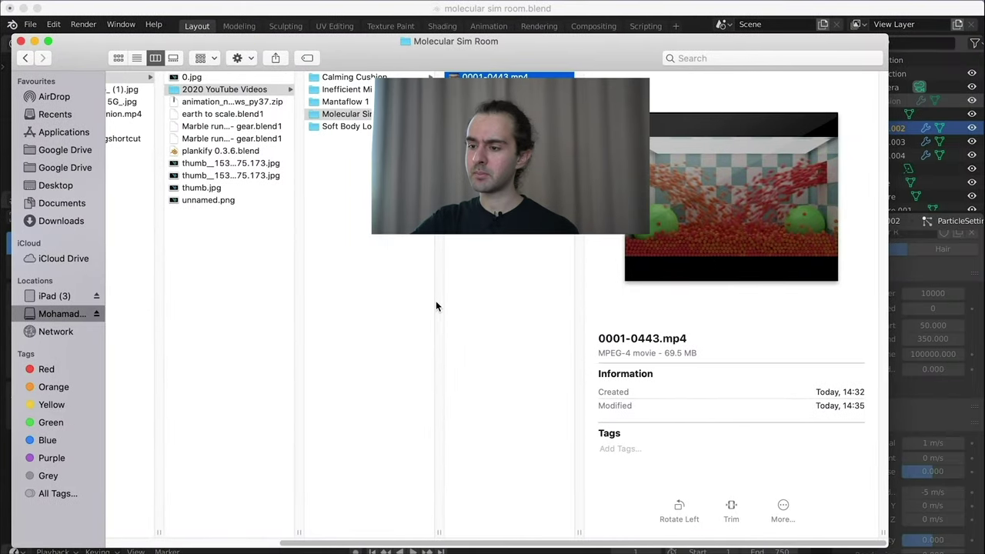
key("space")
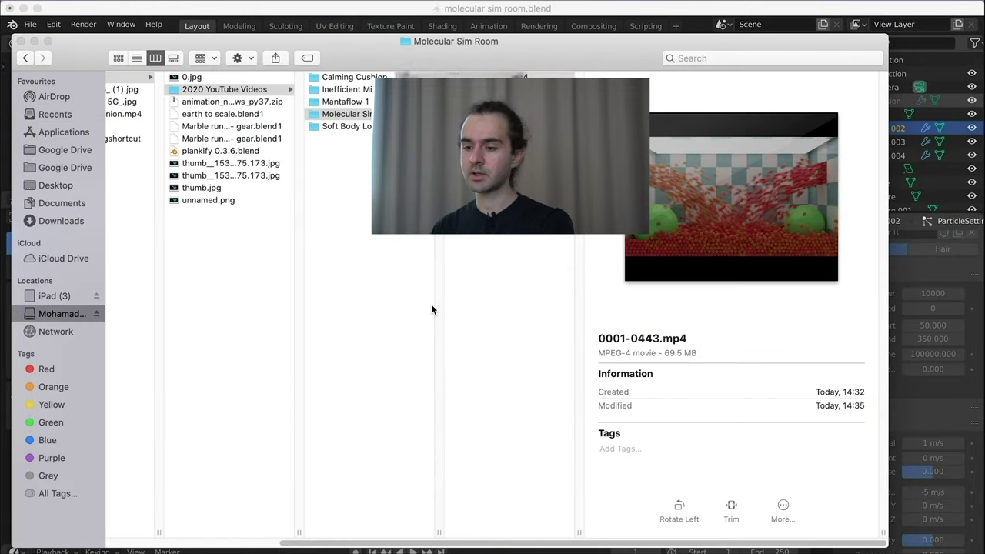
key("space")
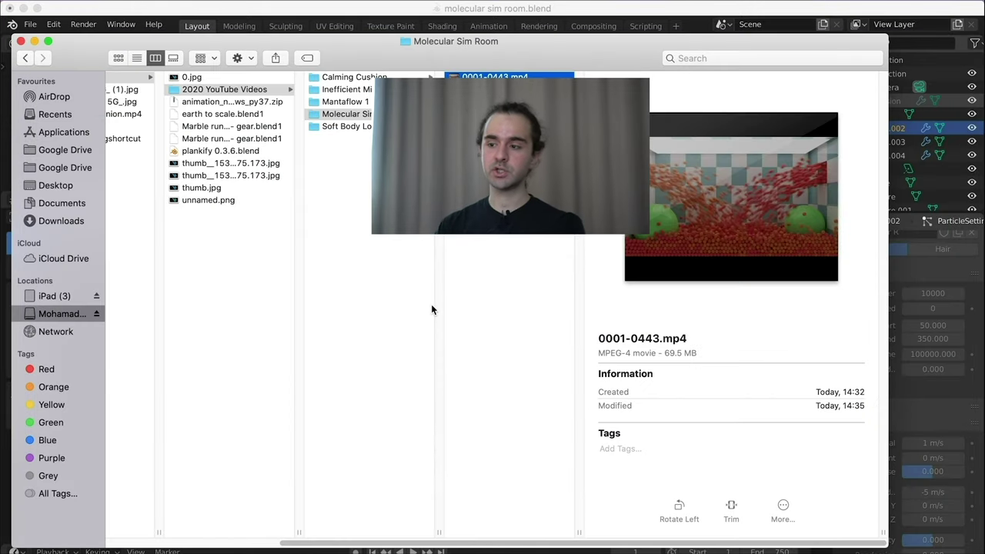
key("ctrl+Left")
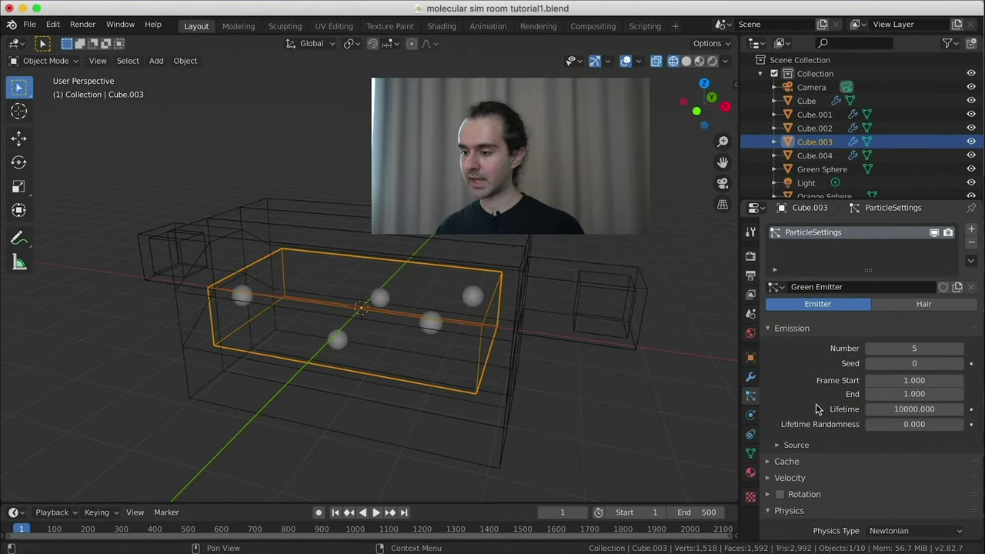
Set the Green Emitter's render scale to 0.5.
scroll(784, 424, "down", 20)
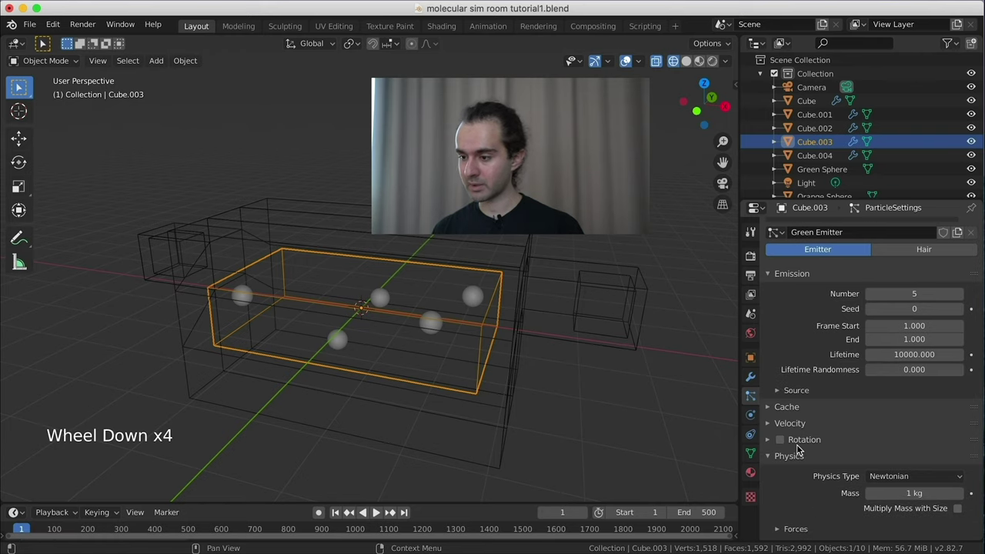
left_click(924, 396)
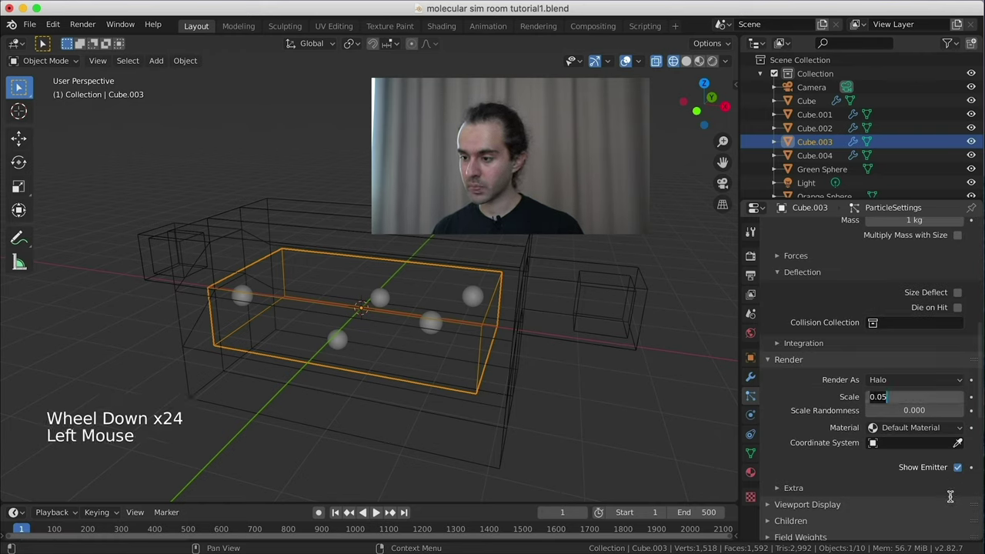
type("0")
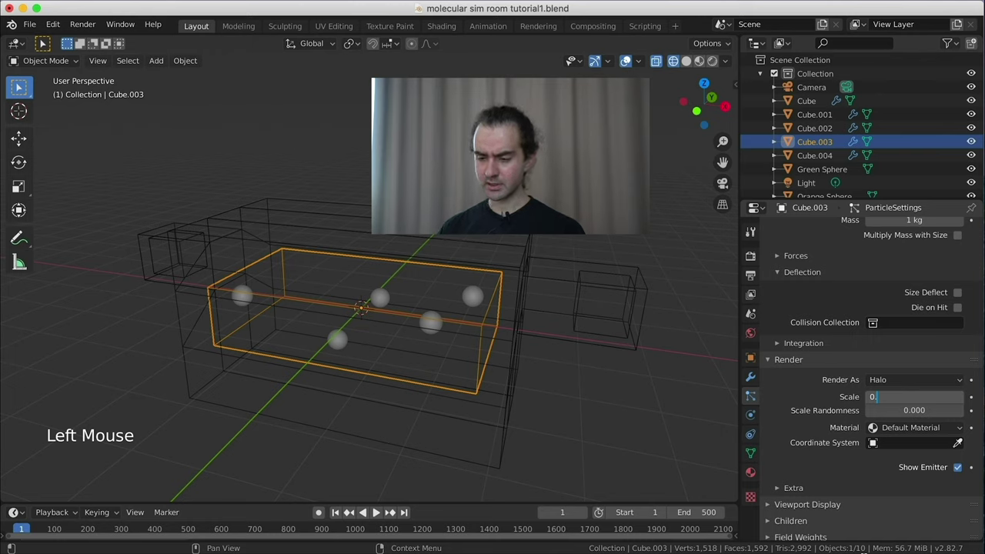
type(".5")
key("Return")
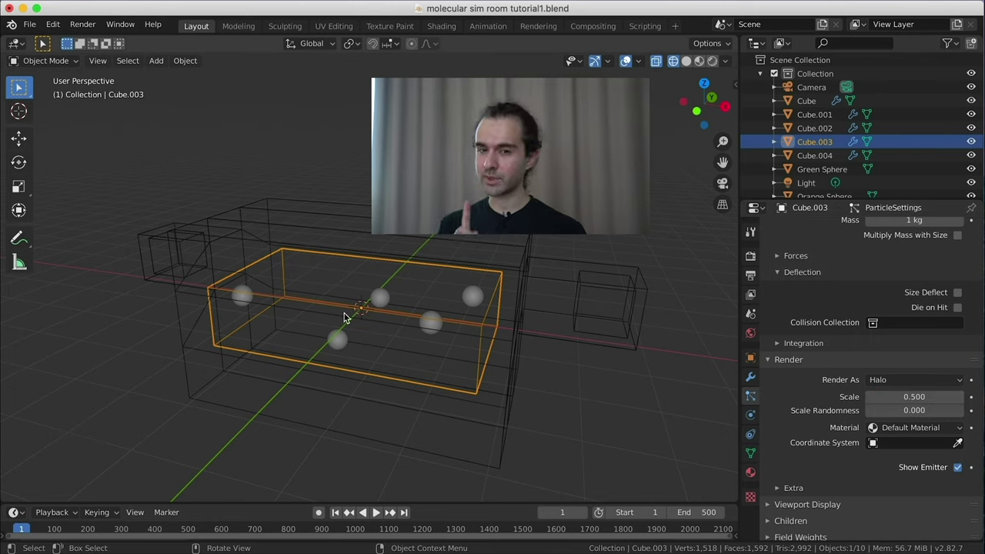
Render the Green Emitter's particles as an object, using Green Sphere as the instance object.
left_click(914, 380)
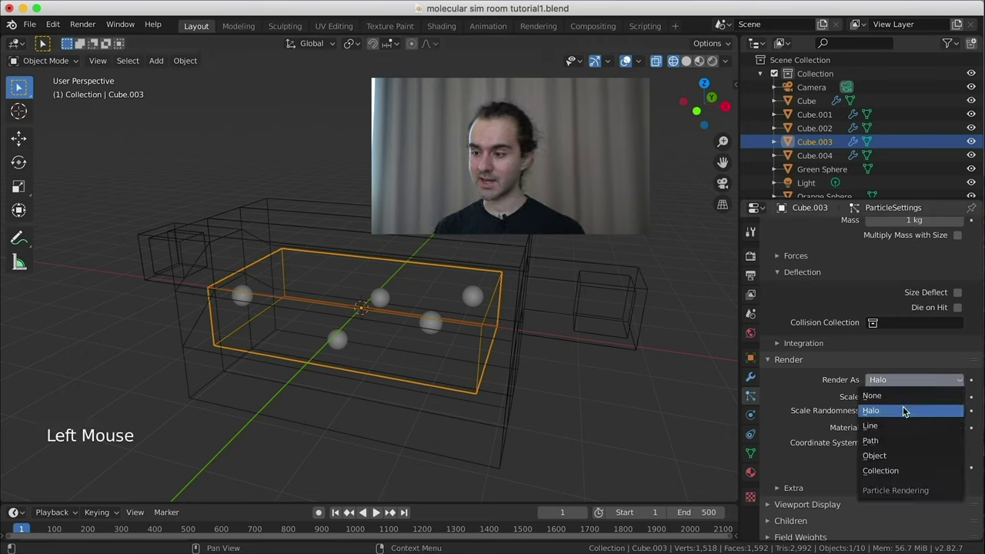
left_click(904, 455)
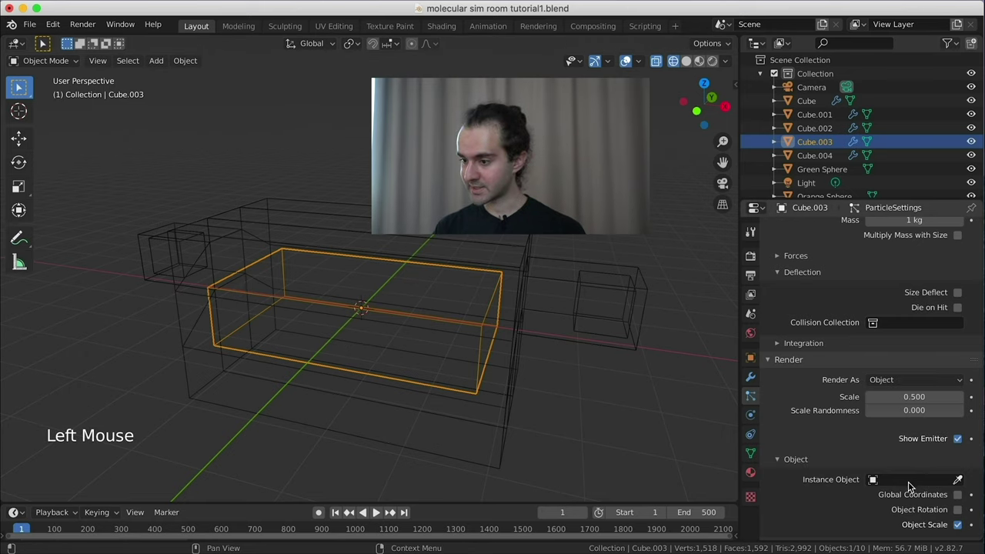
left_click(917, 479)
type("green")
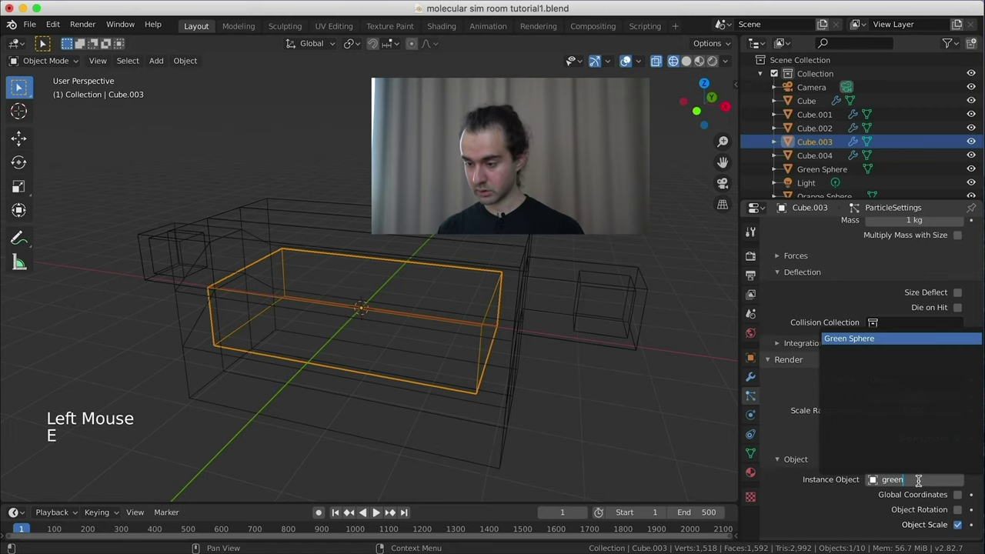
key("Return")
Increase the green particles' render scale to 0.6, judging their size from the camera view.
scroll(427, 312, "down", 3)
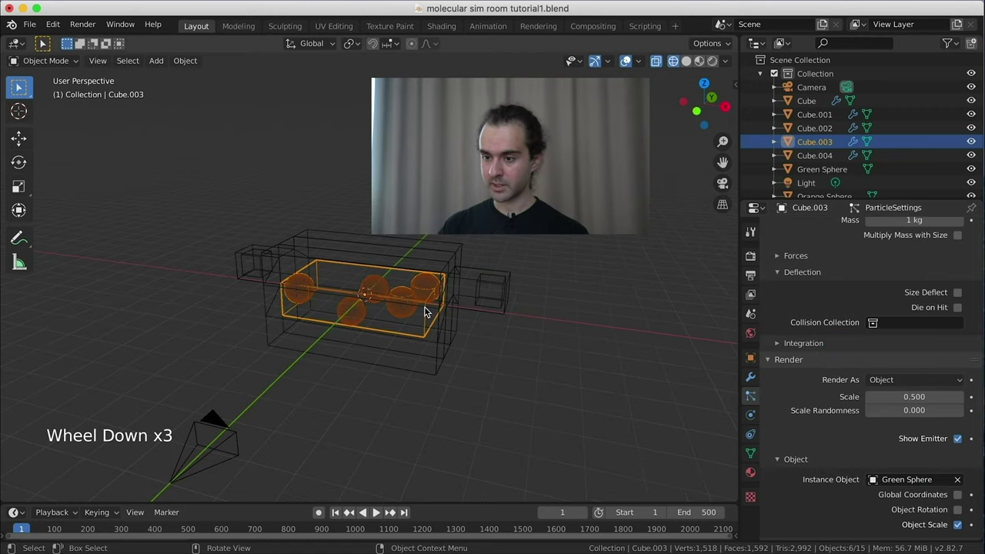
key("KP_0")
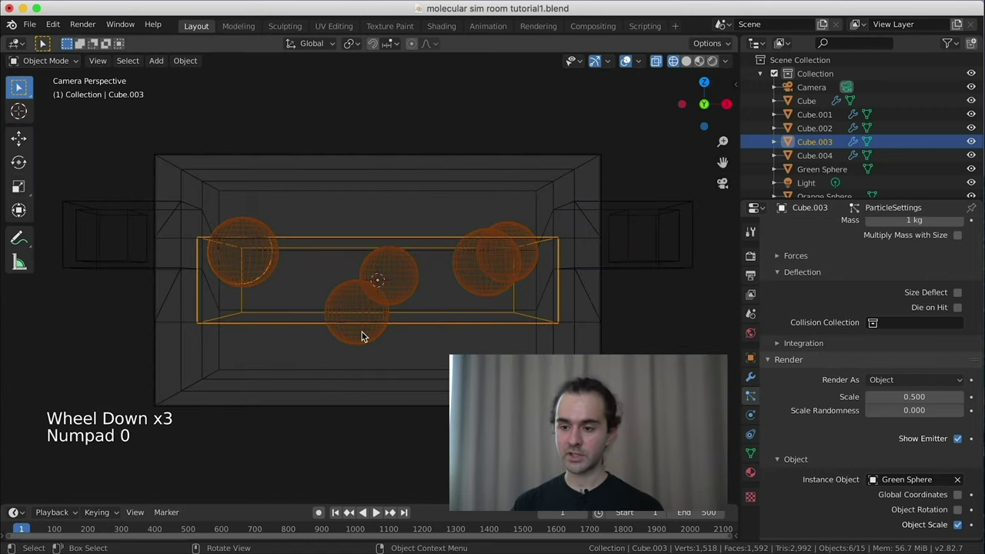
scroll(339, 335, "up", 2)
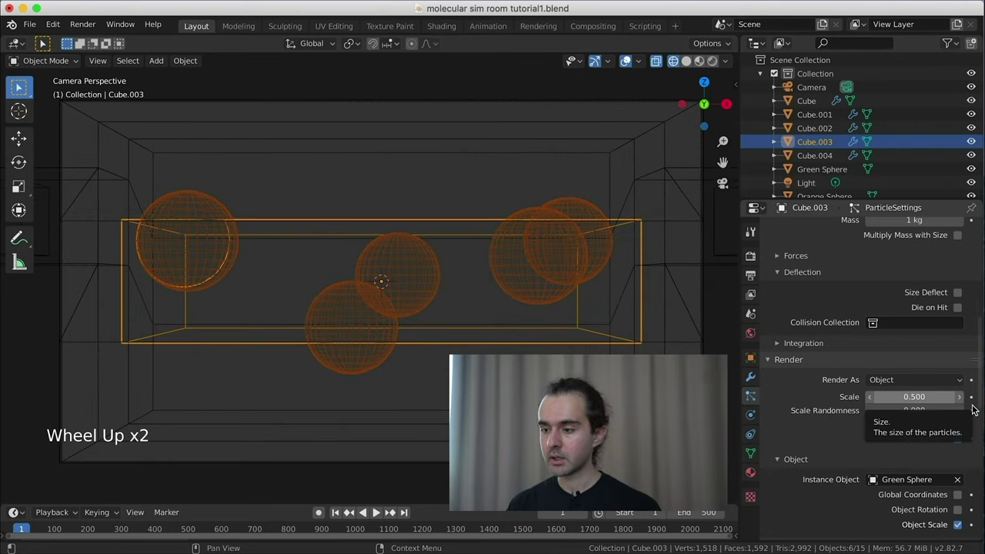
left_click(959, 397)
left_click(959, 397)
left_click(959, 397)
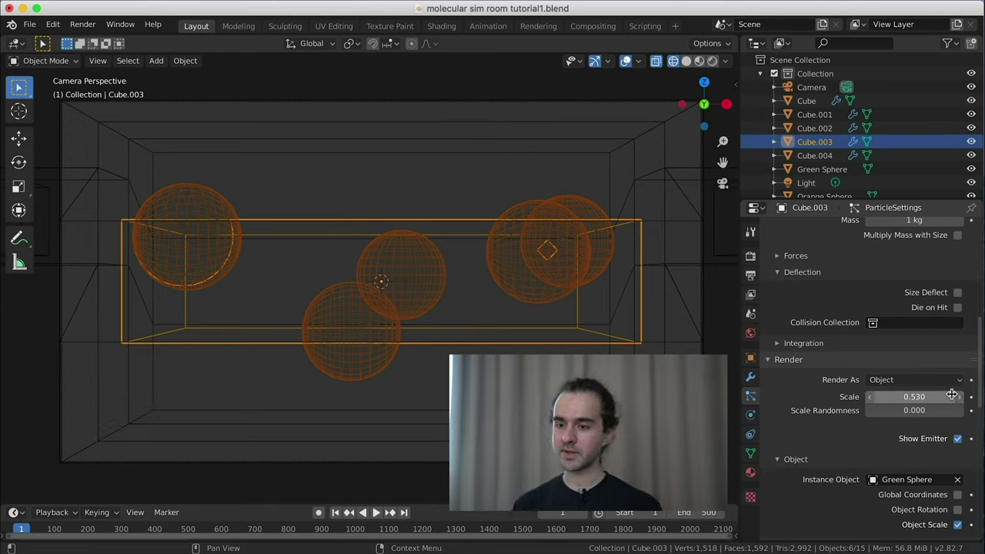
left_click(959, 397)
left_click(959, 397)
left_click(959, 397)
left_click(960, 397)
left_click(960, 397)
left_click(960, 397)
left_click(960, 397)
left_click(959, 397)
left_click(959, 397)
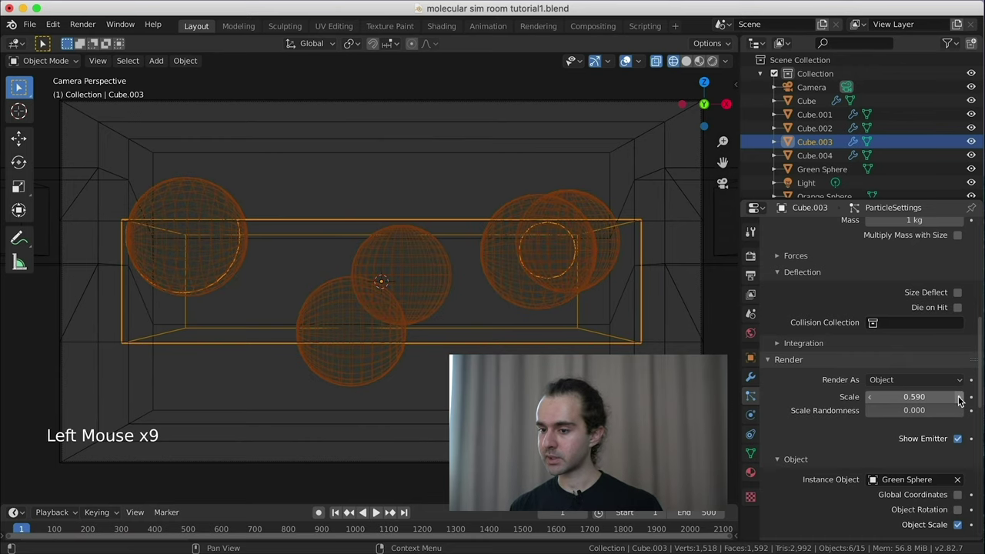
left_click(960, 397)
Set the Green Emitter's scale randomness to 0.596.
left_click(948, 412)
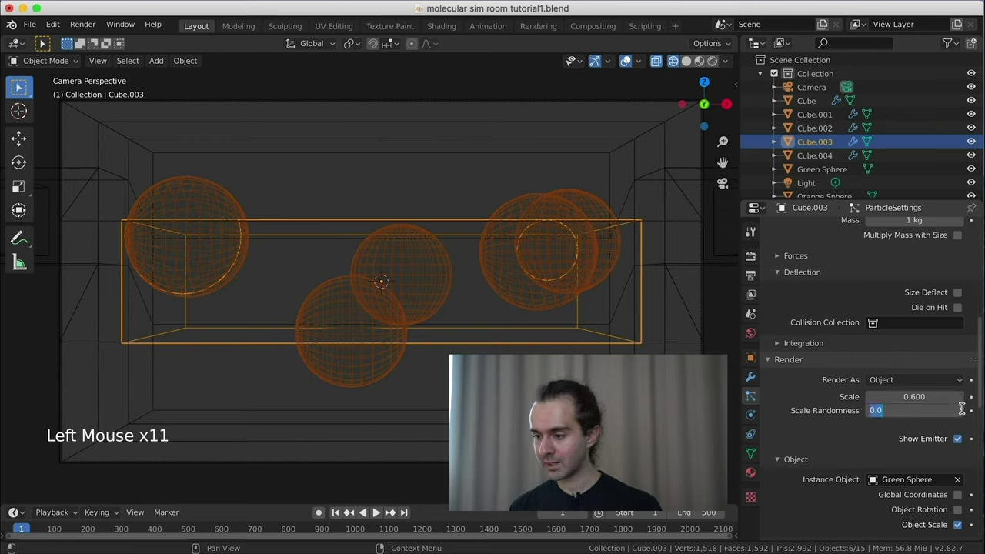
left_click(894, 432)
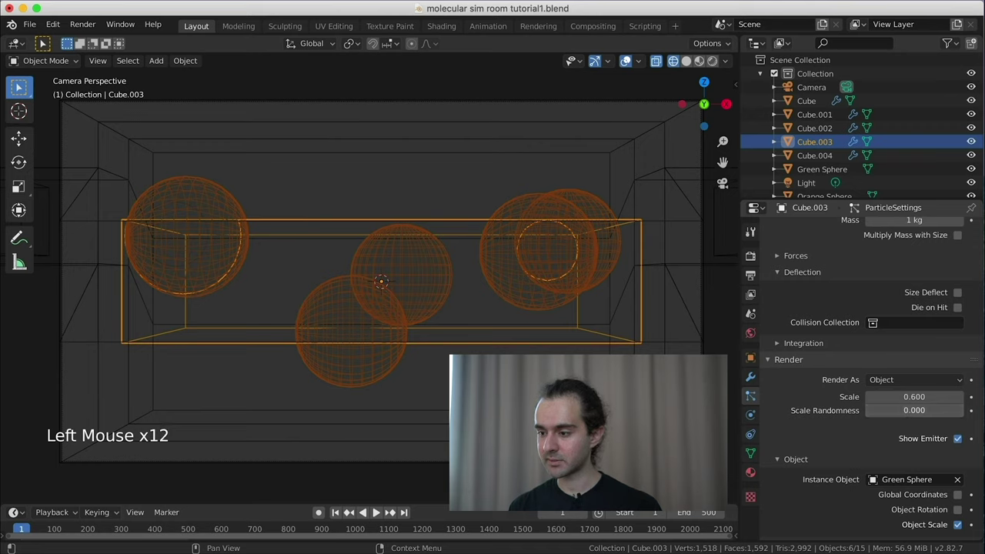
left_click_drag(914, 410, 975, 410)
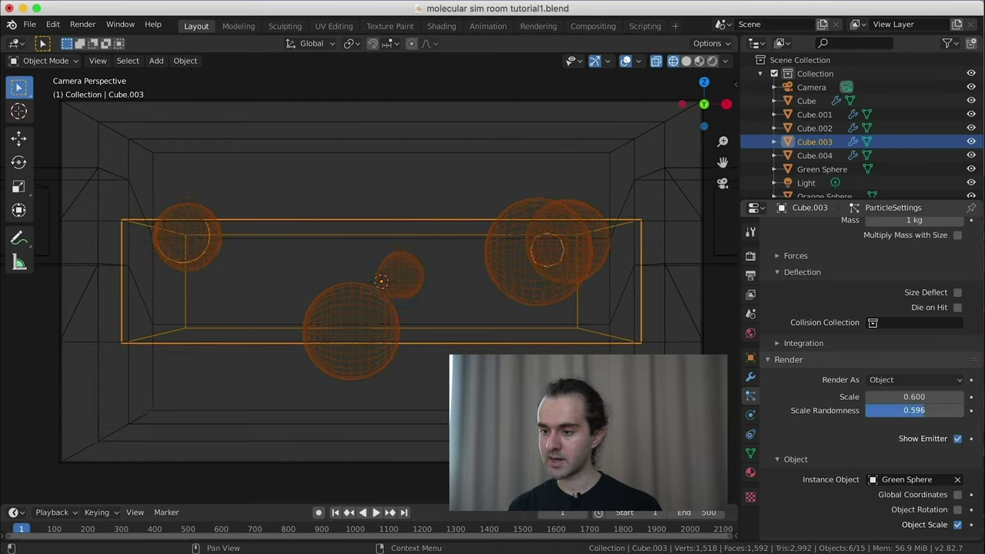
middle_click_drag(520, 299, 450, 392)
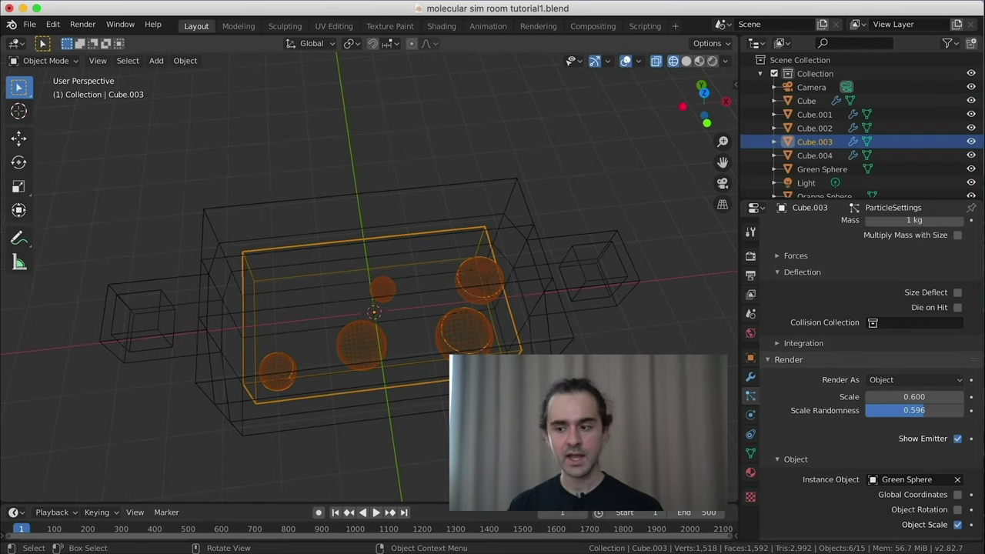
scroll(832, 334, "up", 16)
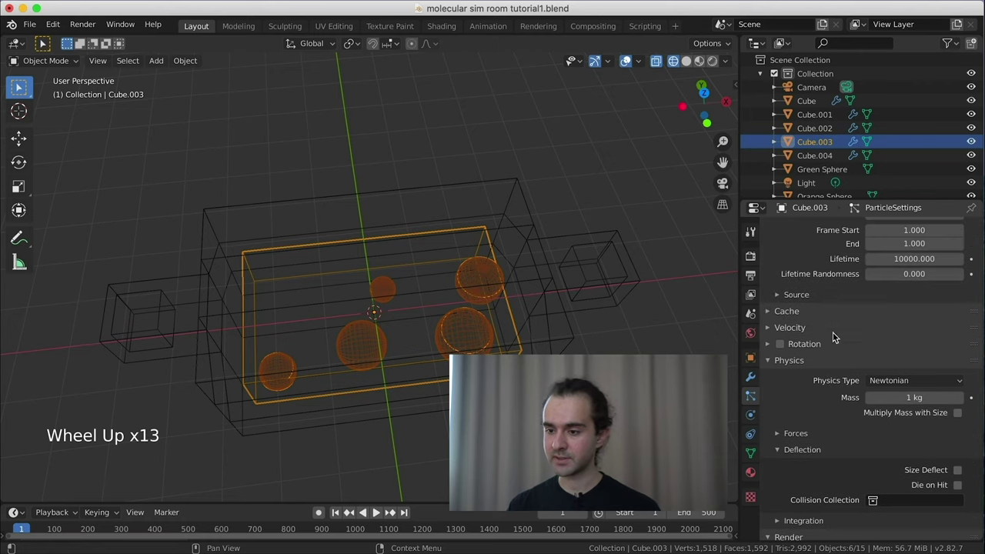
scroll(832, 335, "up", 2)
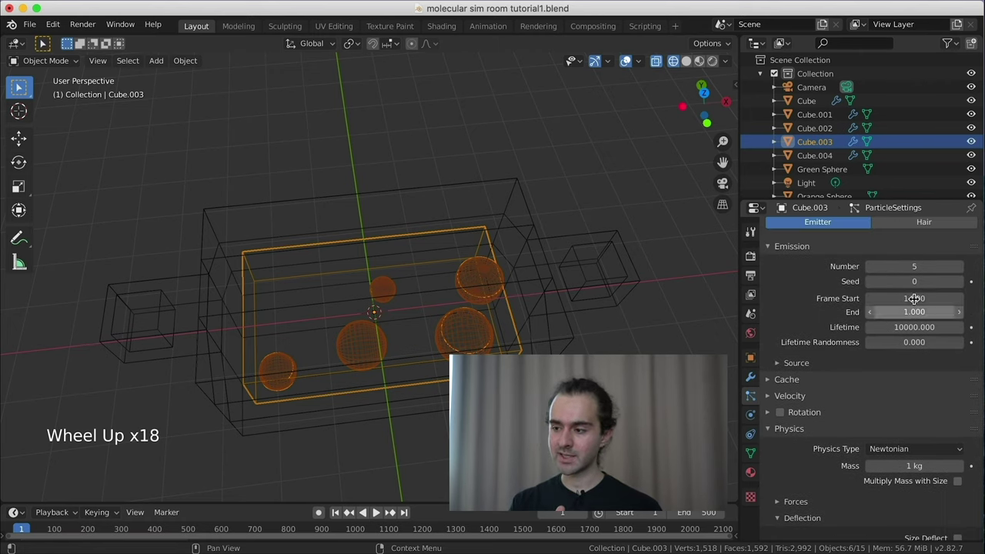
Try several seed values up to 5 for the Green Emitter's particle distribution, ending back at seed 0.
left_click(958, 281)
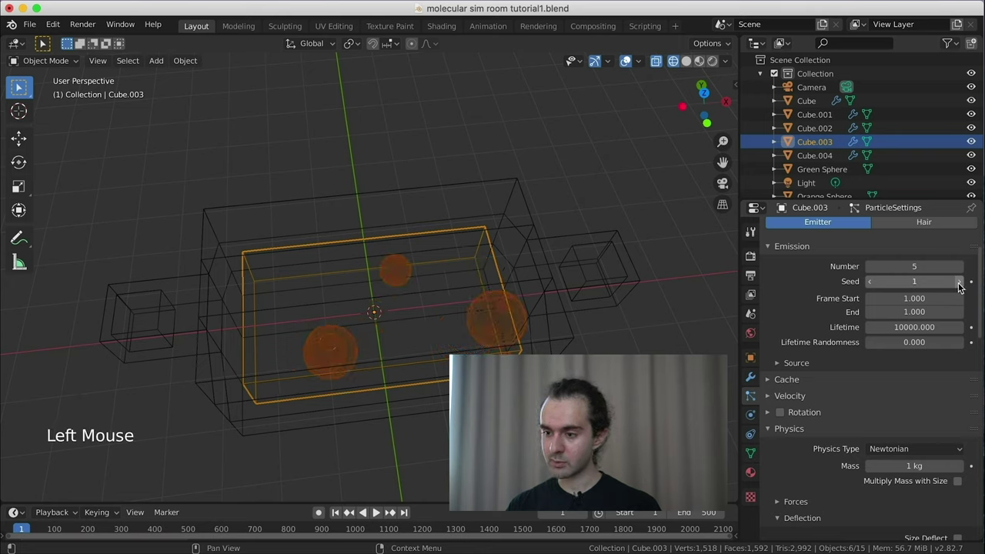
left_click(958, 281)
left_click(958, 282)
left_click(957, 282)
left_click(958, 282)
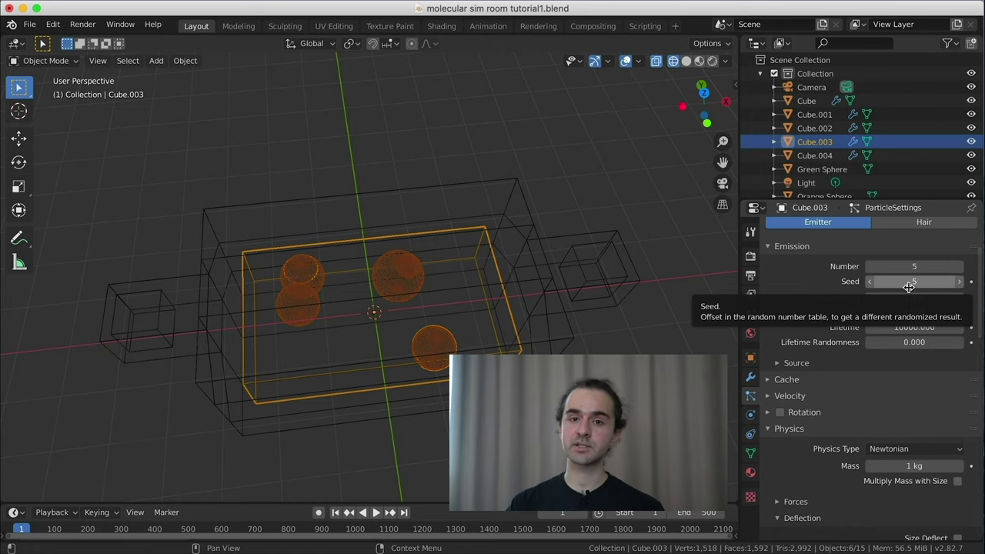
left_click(870, 281)
left_click(870, 281)
left_click(870, 282)
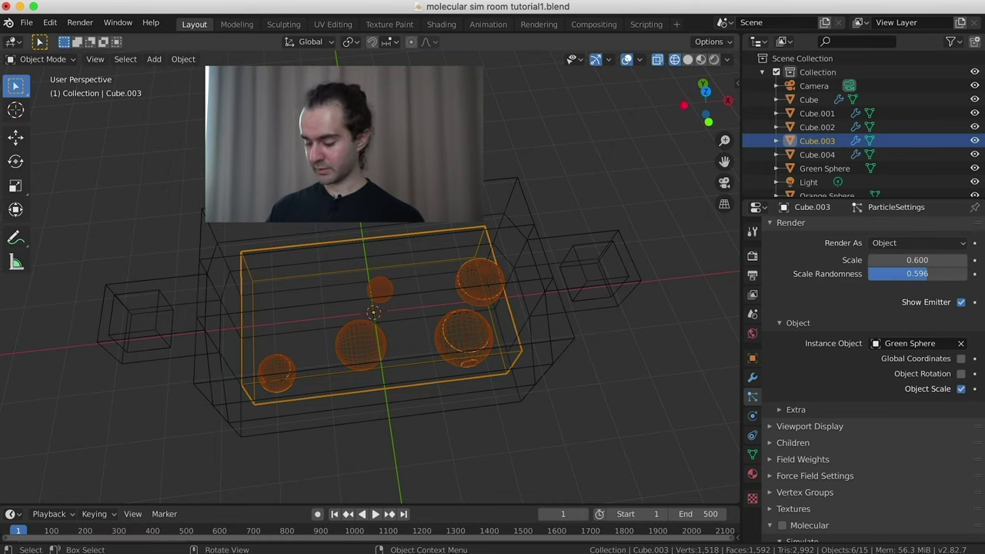
Check the green spheres in the camera view and enable Molecular for the Green Emitter.
key("KP_0")
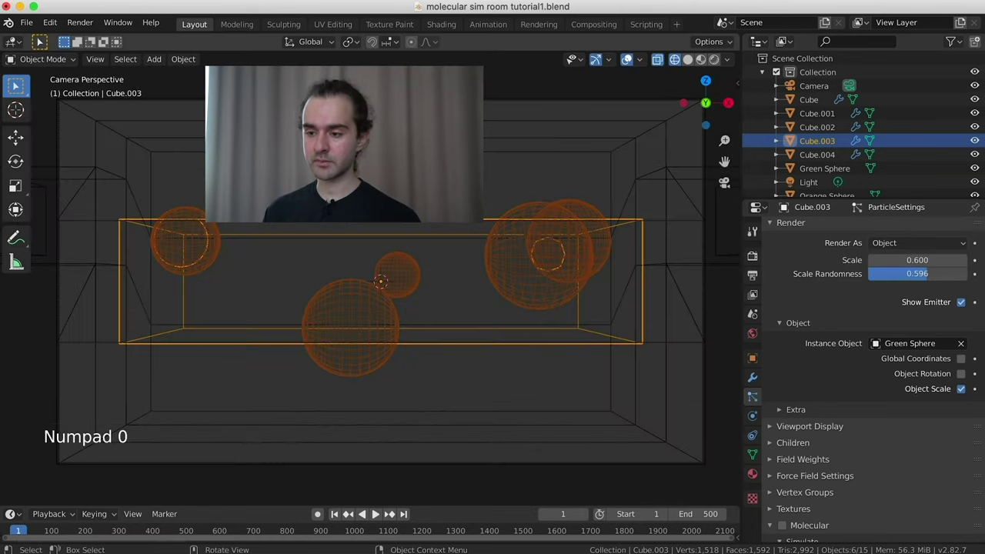
scroll(369, 277, "up", 1)
scroll(369, 277, "down", 1)
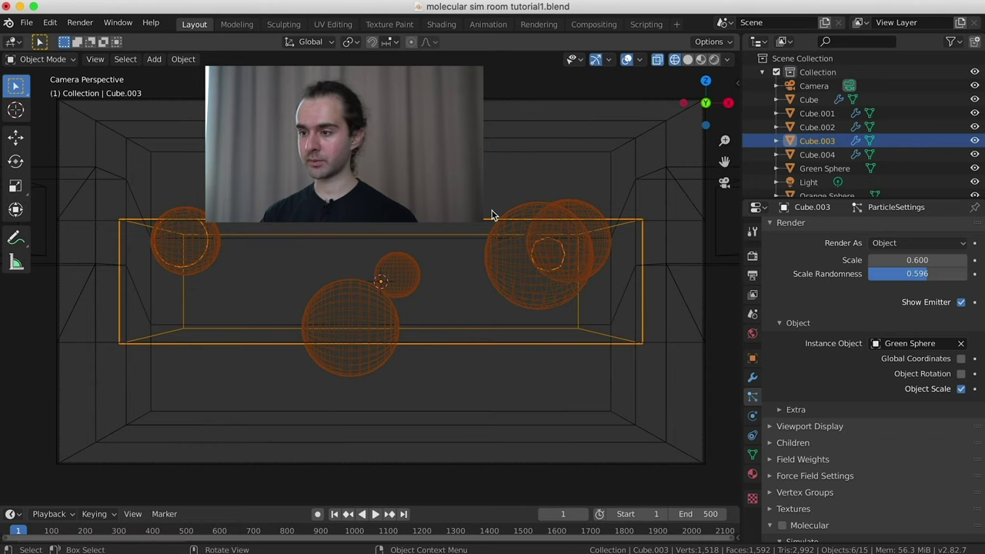
scroll(877, 288, "down", 9)
scroll(883, 295, "down", 3)
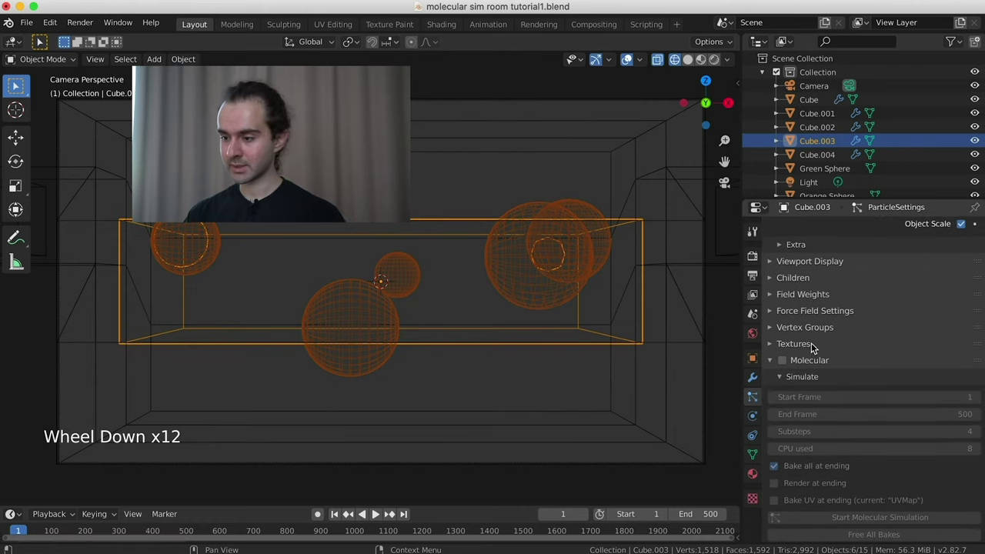
left_click(782, 360)
scroll(887, 321, "down", 4)
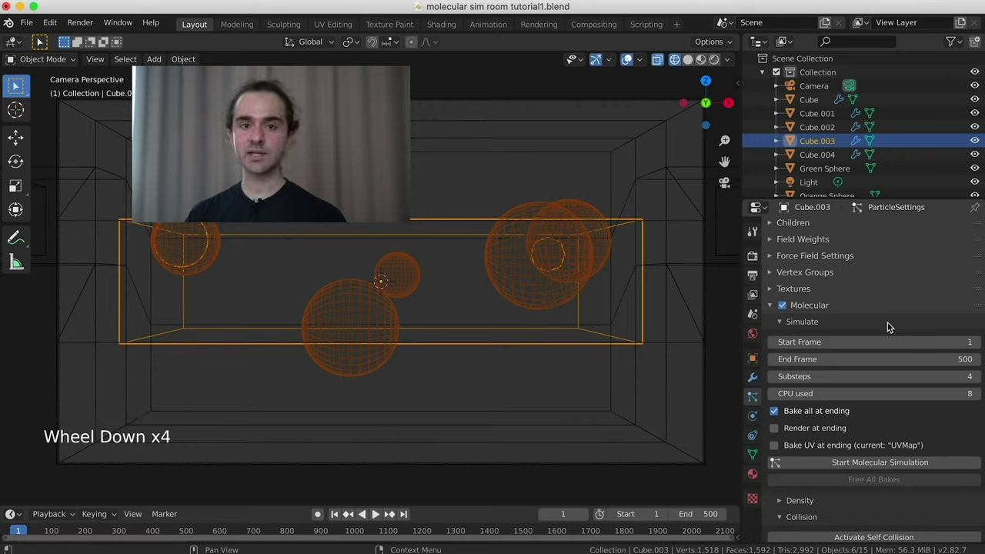
Activate self collision and collision with others for the Green Emitter's molecular particles.
scroll(887, 327, "down", 2)
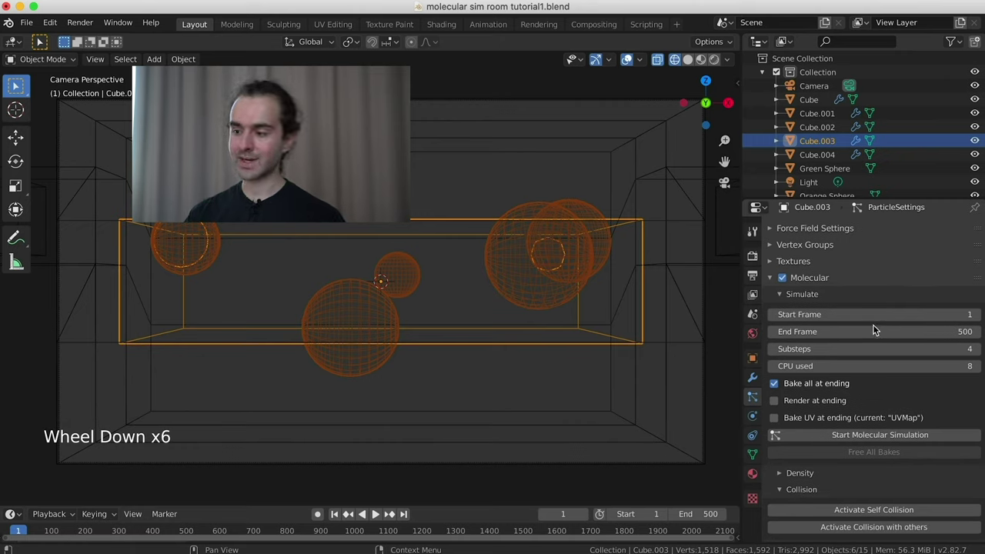
scroll(901, 342, "down", 7)
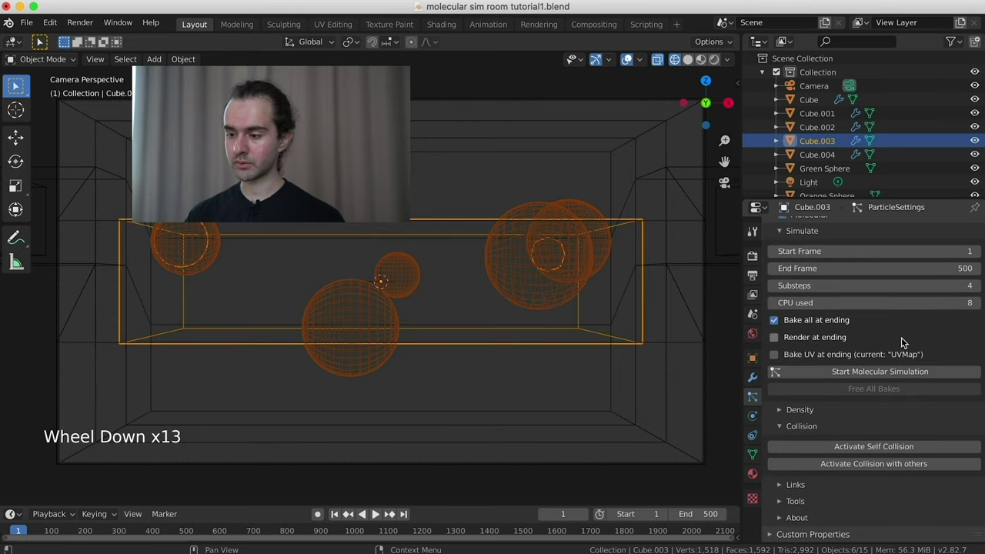
left_click(895, 445)
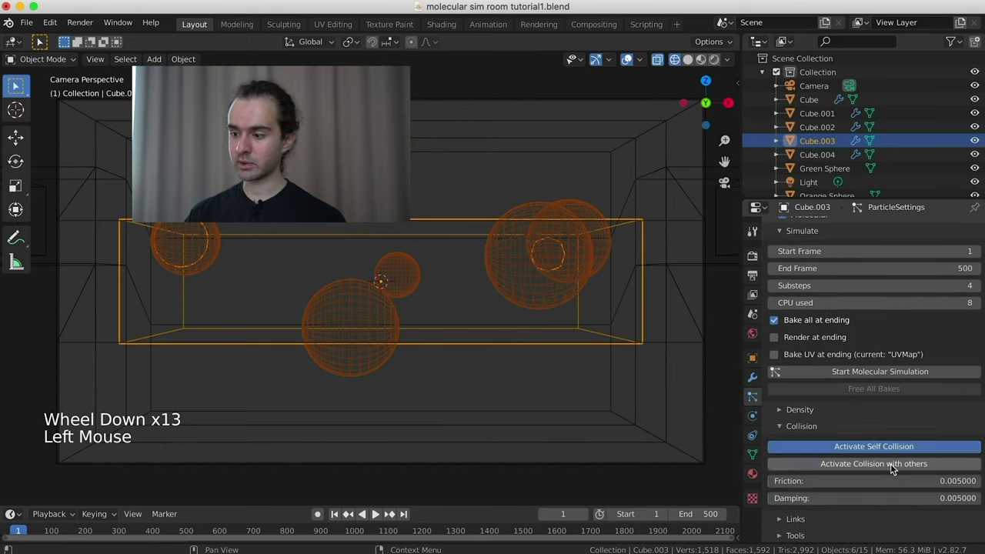
left_click(892, 468)
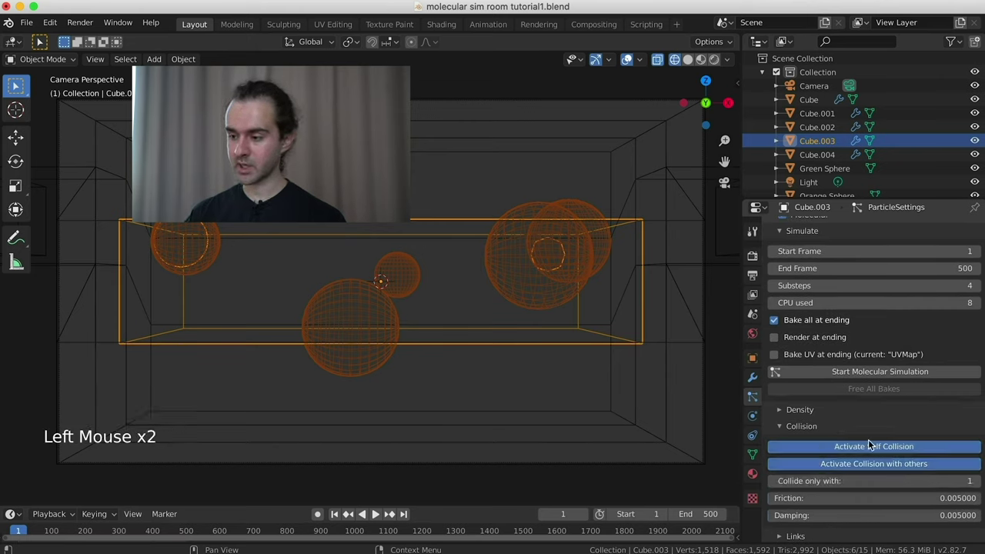
Set the Green Emitter's molecular collision damping to 0.2.
left_click(900, 514)
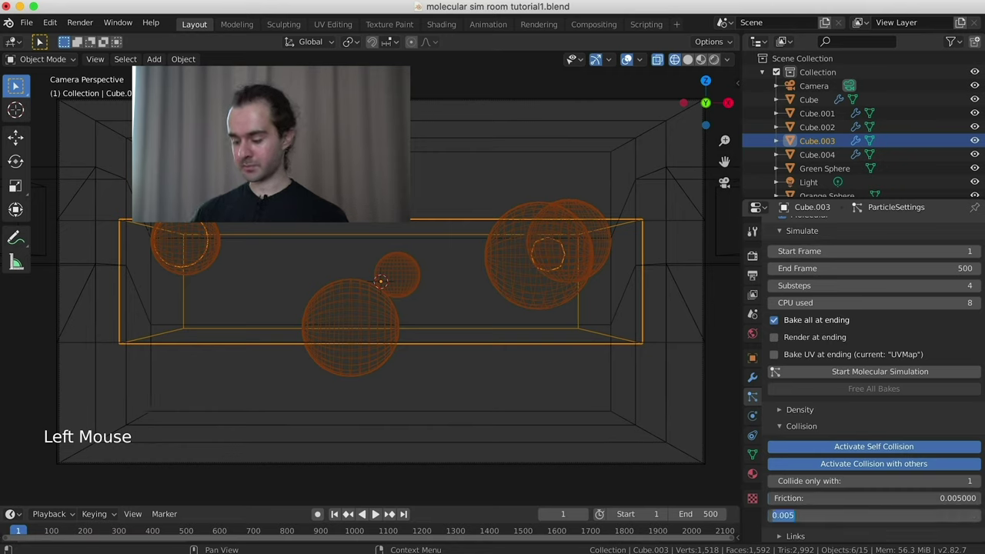
type("0.2")
key("Return")
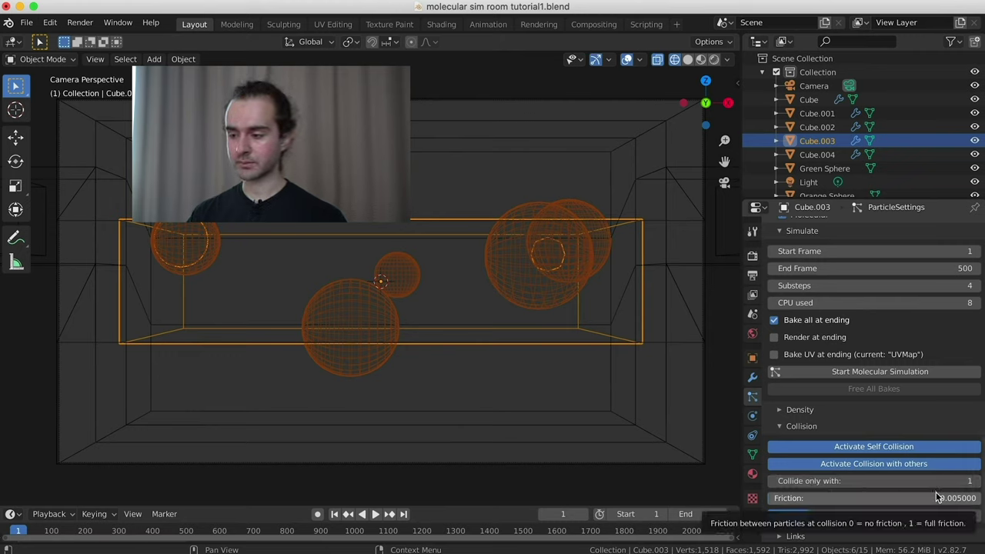
Assign Ctrl+M as the shortcut for Start Molecular Simulation.
scroll(954, 323, "up", 2)
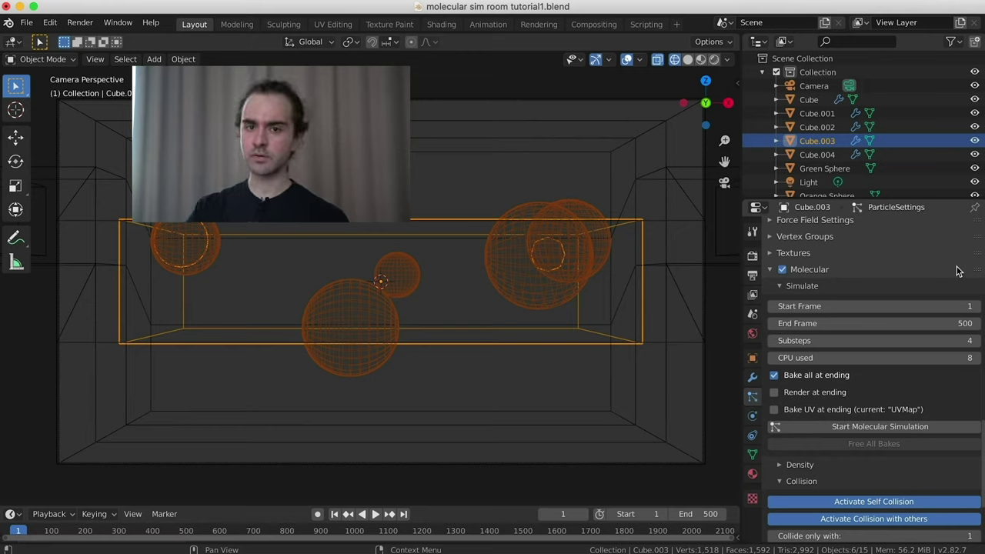
scroll(957, 271, "down", 1)
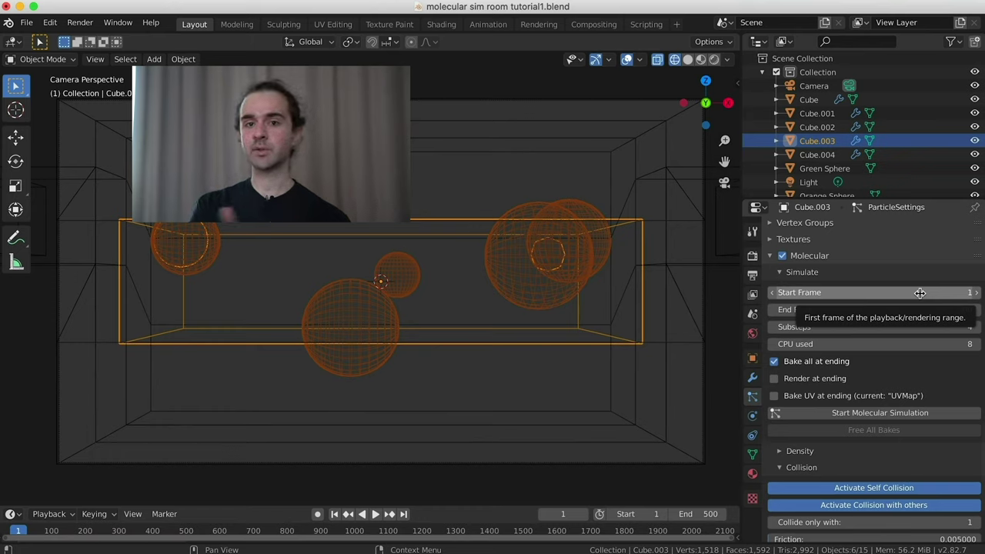
right_click(884, 415)
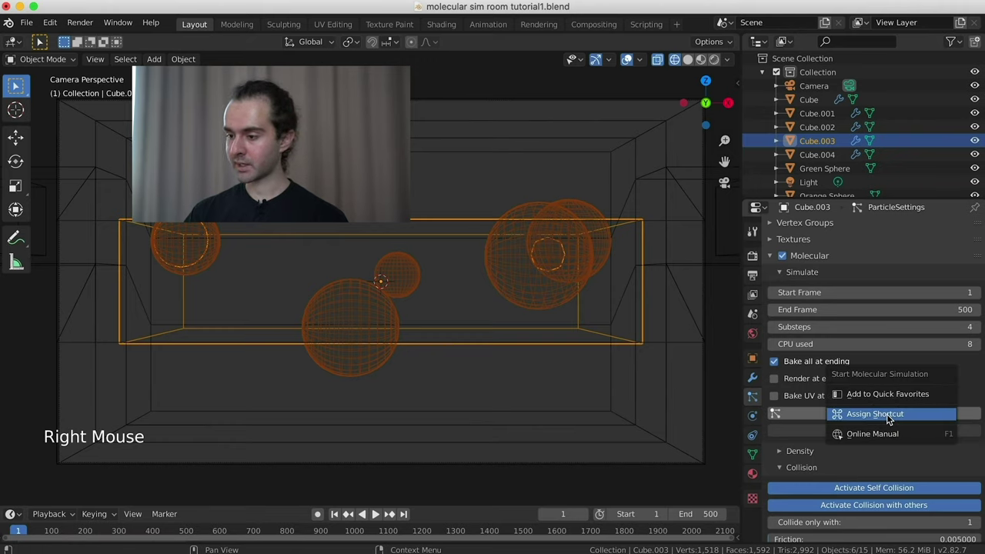
left_click(889, 415)
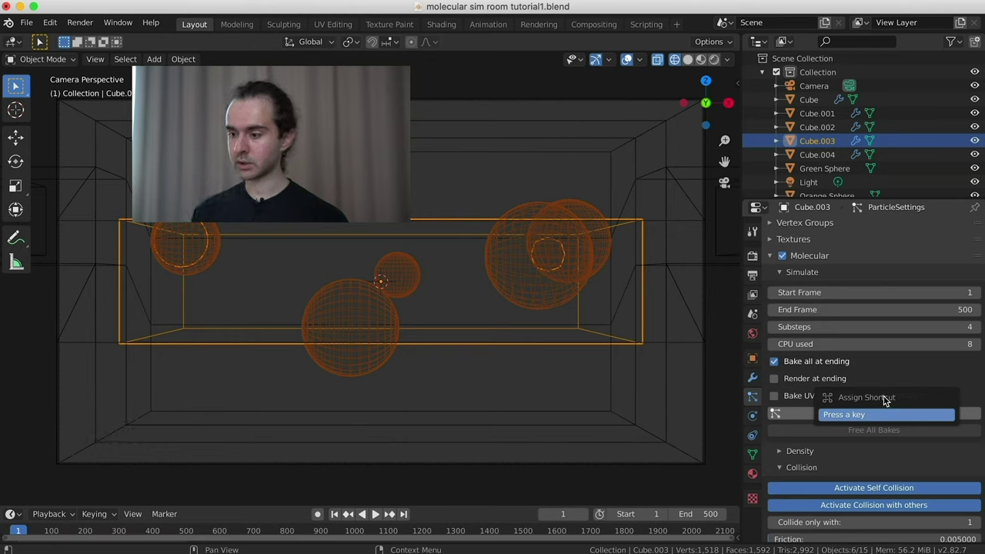
key("ctrl+m")
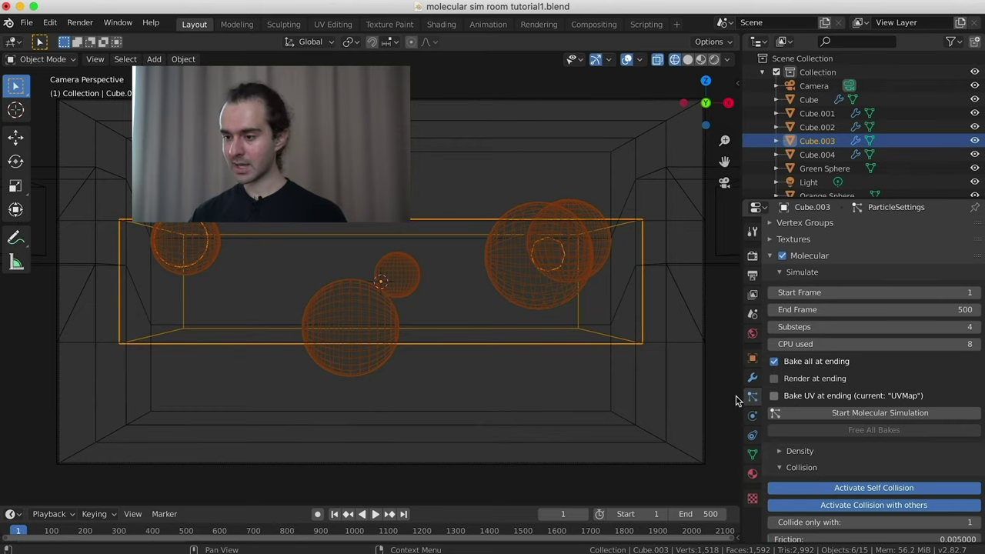
Run the molecular simulation and examine the falling spheres from the front view.
scroll(531, 316, "down", 2)
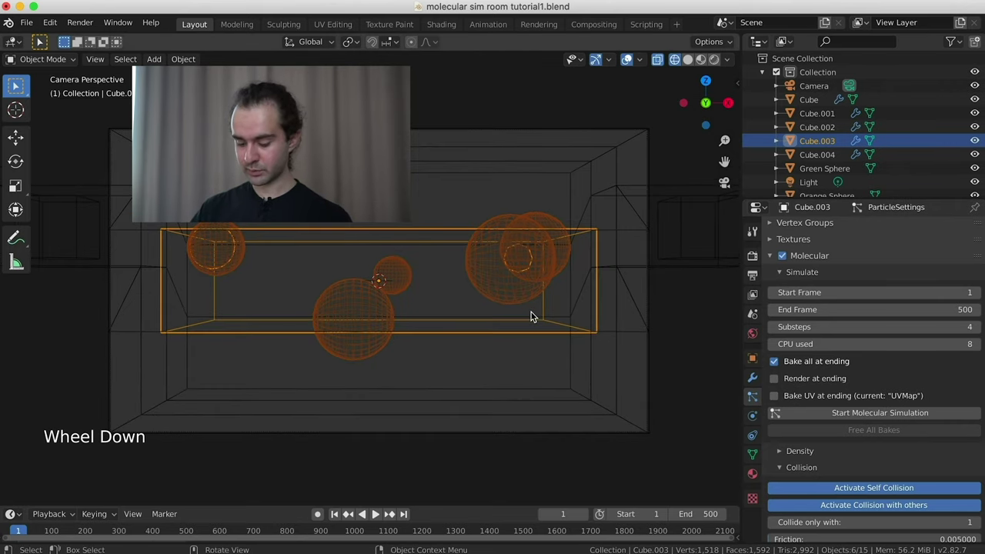
key("ctrl+m")
scroll(531, 316, "down", 1)
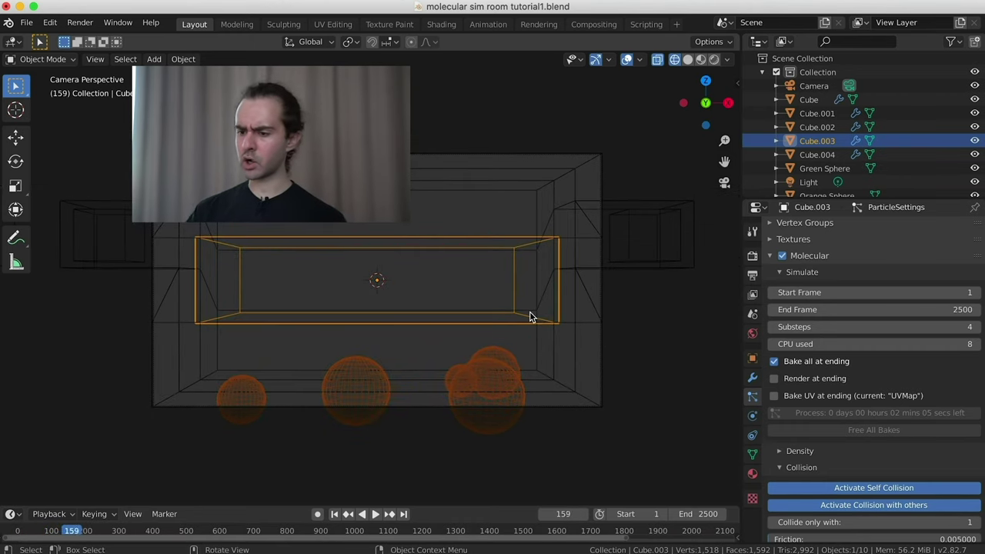
key("KP_1")
scroll(514, 323, "up", 3)
scroll(454, 442, "down", 1)
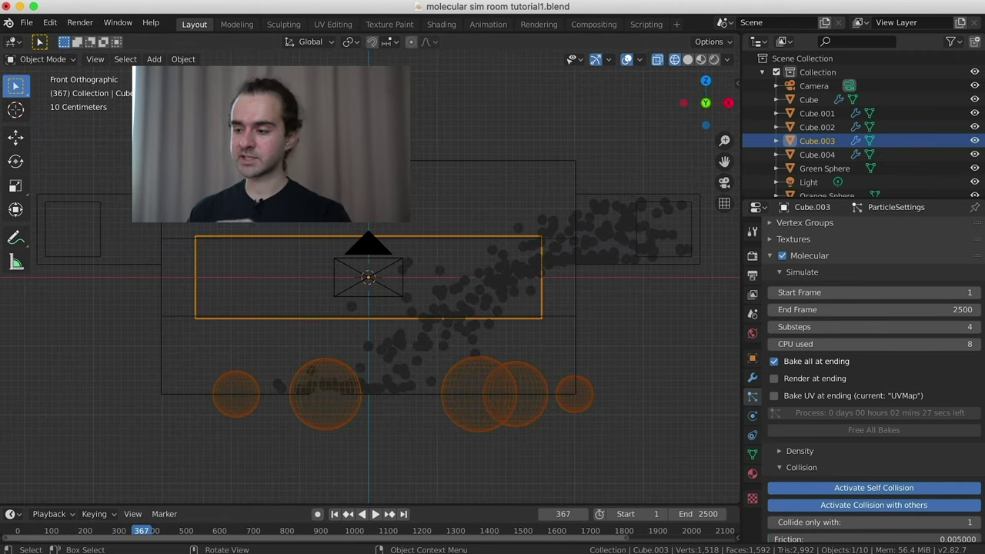
Enable Size Deflect in the Green Emitter's deflection settings so the spheres collide by their size.
scroll(844, 332, "up", 9)
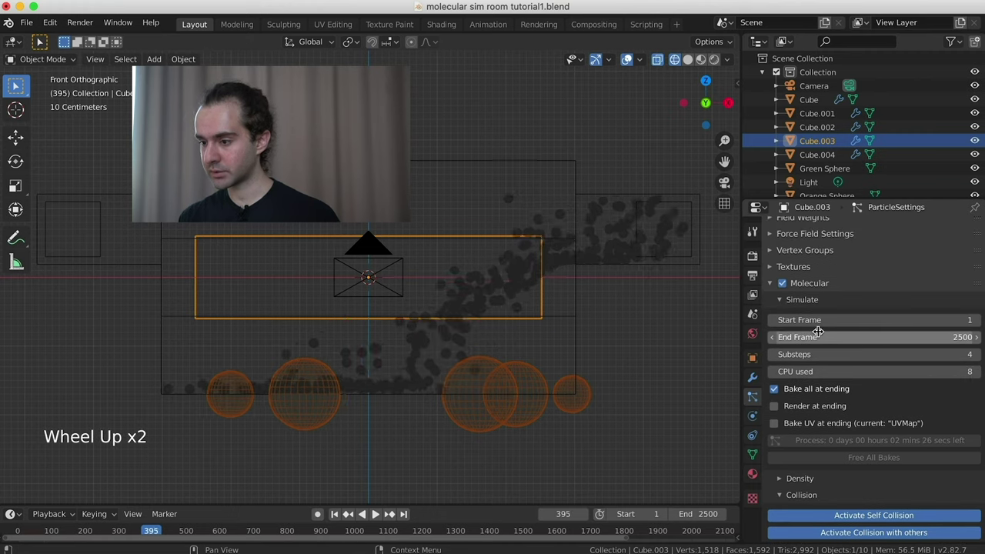
scroll(844, 332, "up", 8)
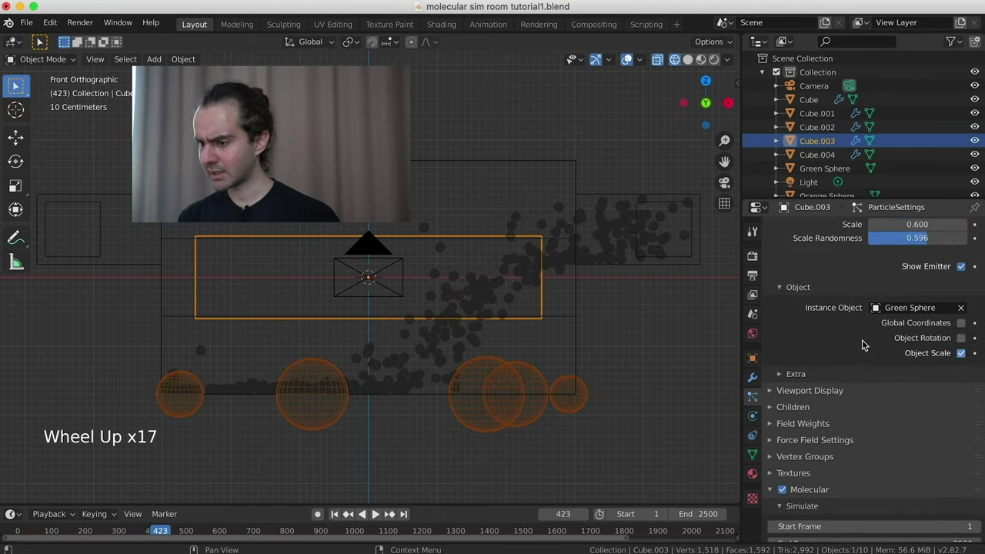
scroll(837, 396, "up", 8)
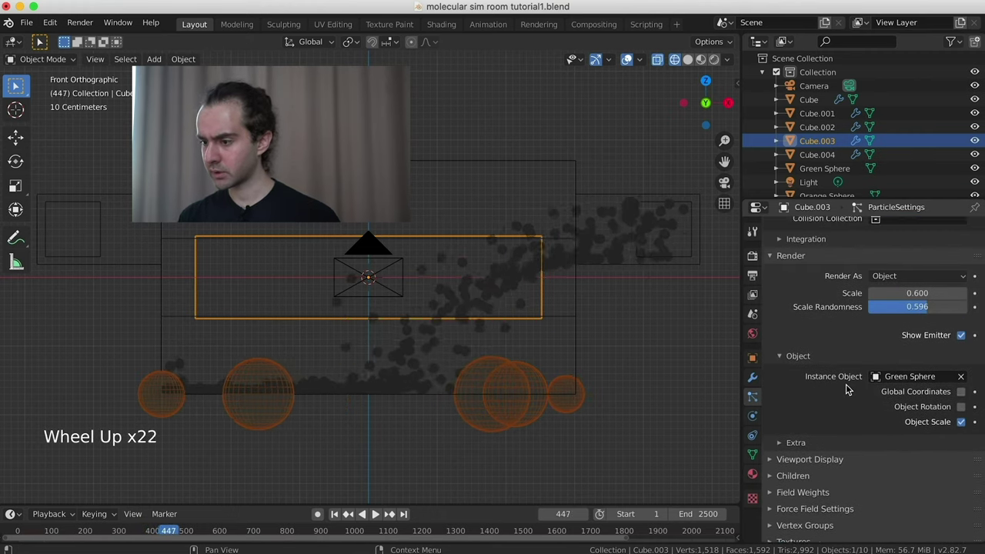
scroll(844, 385, "up", 8)
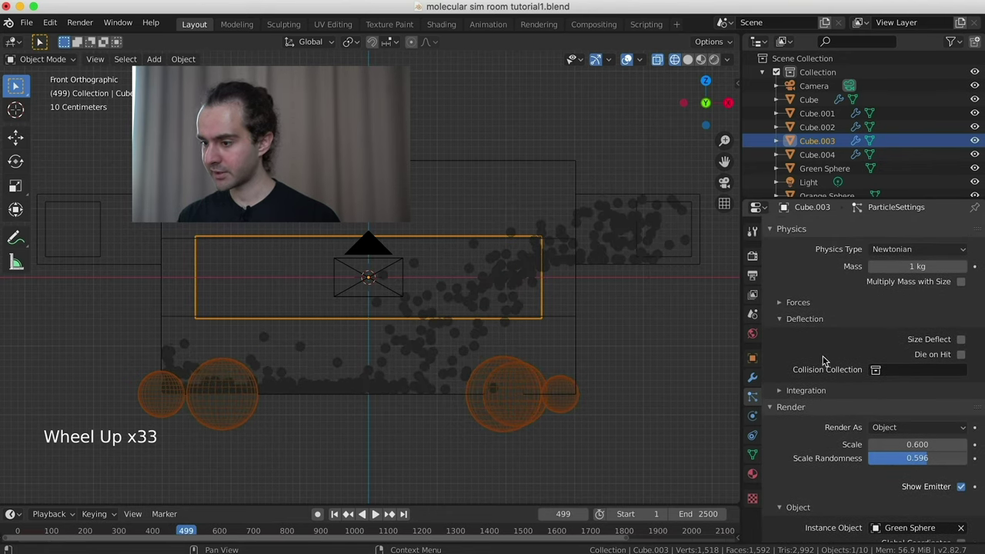
left_click(958, 340)
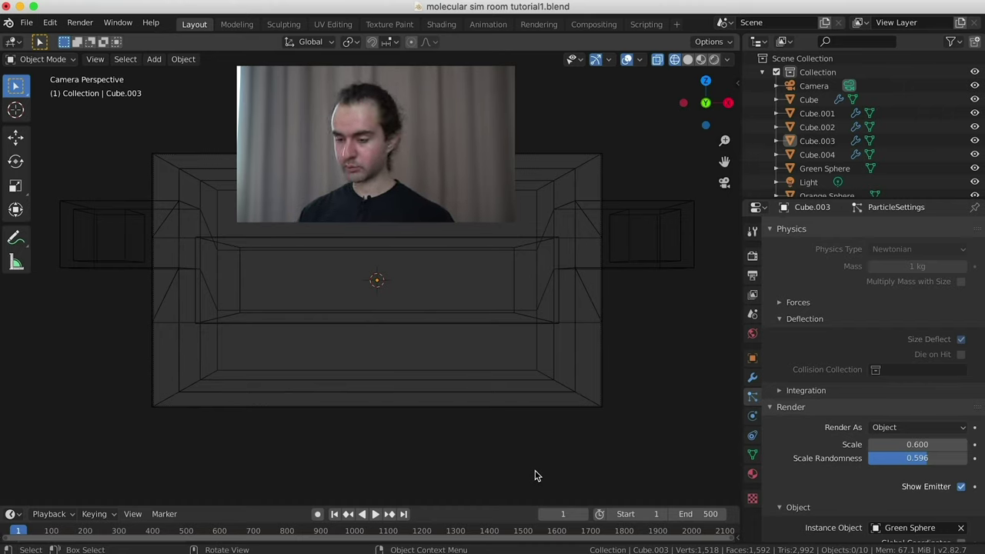
Try running the molecular simulation again and step through the first four frames, returning to frame 1.
key("ctrl+m")
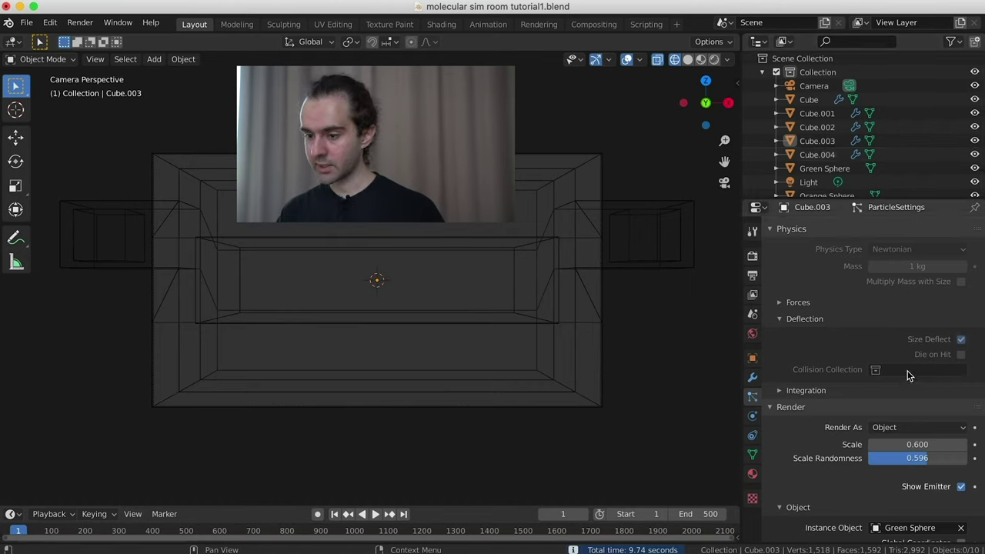
scroll(847, 374, "down", 4)
key("Right")
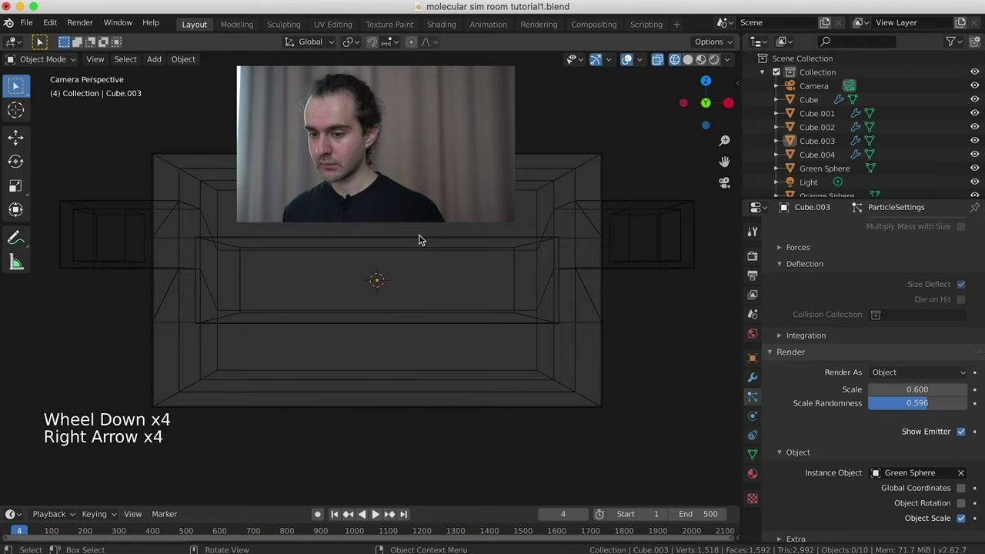
key("Left")
key("Left")
key("Left")
key("Left")
Free all existing bakes and rerun the molecular simulation, stopping it after about frame 561.
scroll(858, 404, "down", 10)
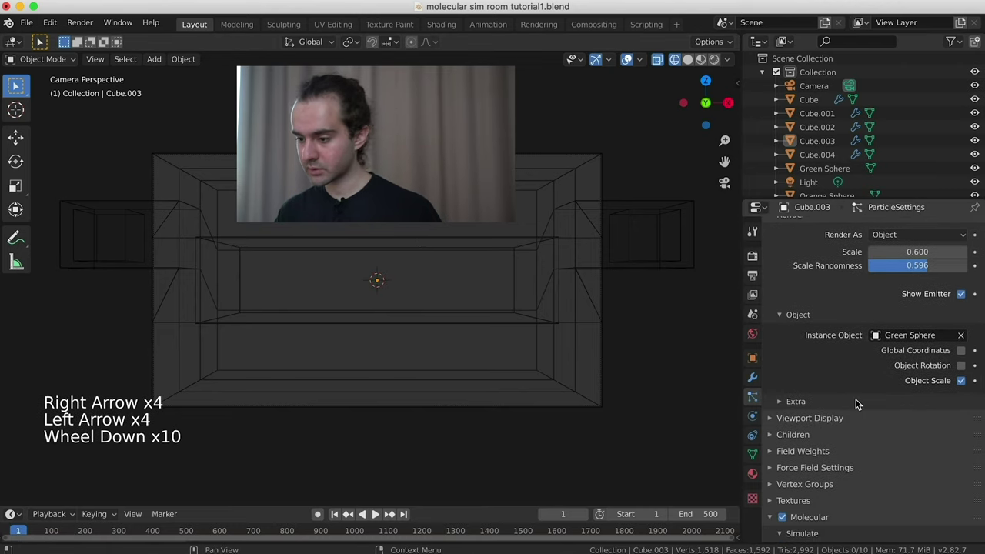
scroll(857, 404, "down", 14)
left_click(853, 500)
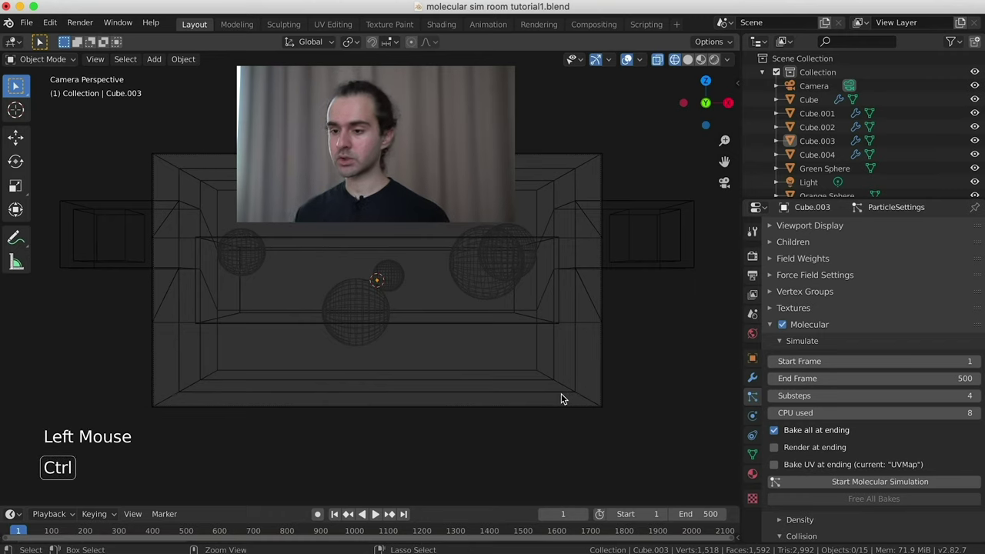
key("ctrl+m")
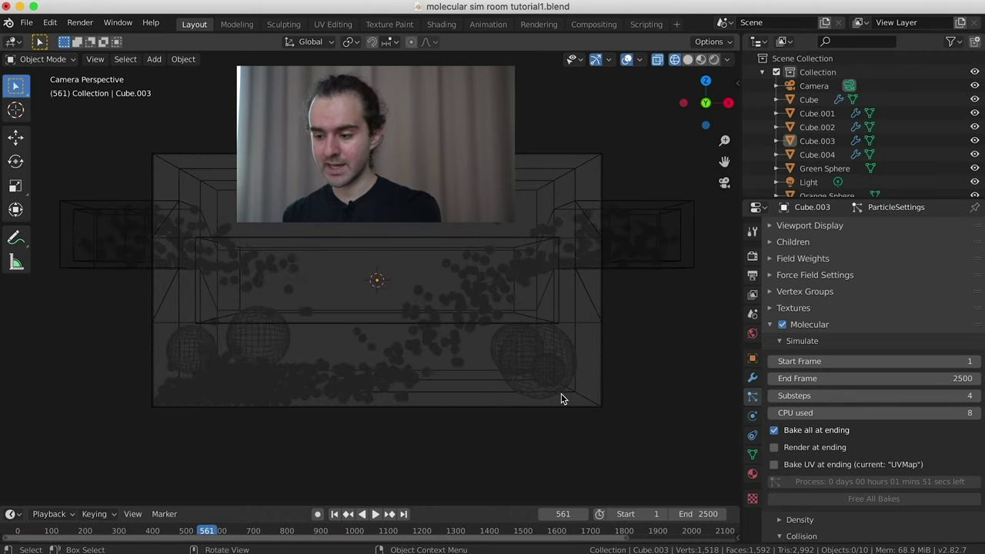
key("Escape")
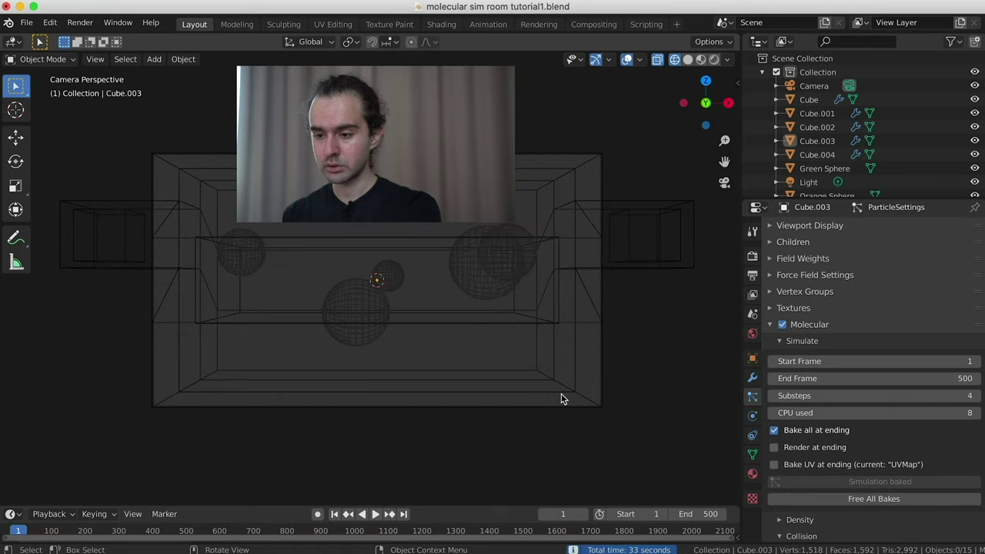
Free all bakes and enable Multiply Mass with Size in the physics settings of the green sphere emitter.
left_click(510, 277)
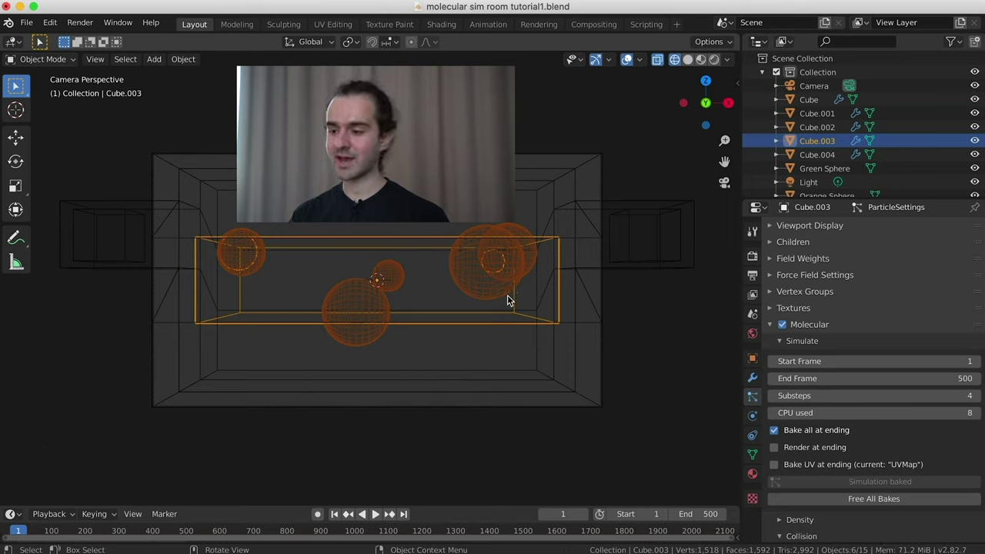
scroll(869, 345, "up", 15)
scroll(870, 345, "up", 18)
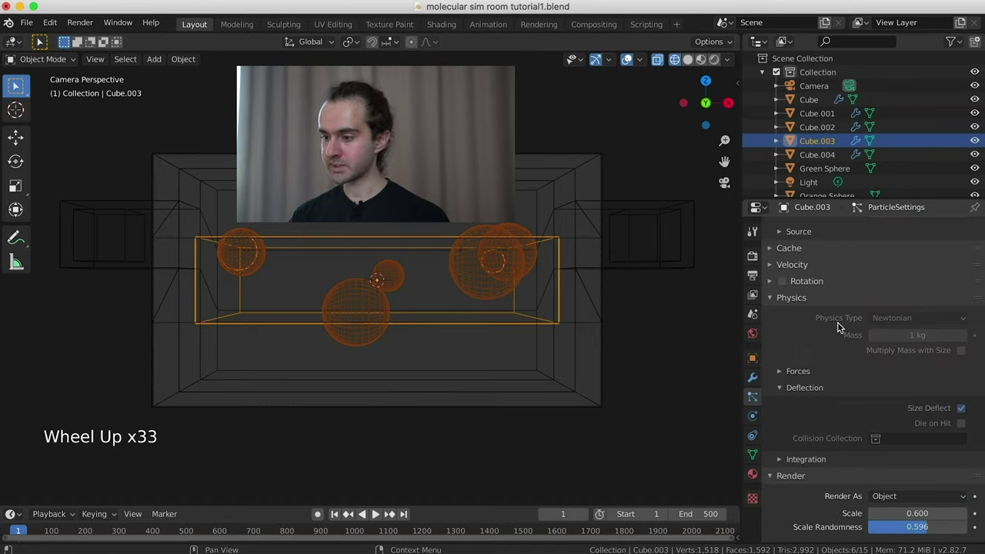
scroll(893, 339, "down", 20)
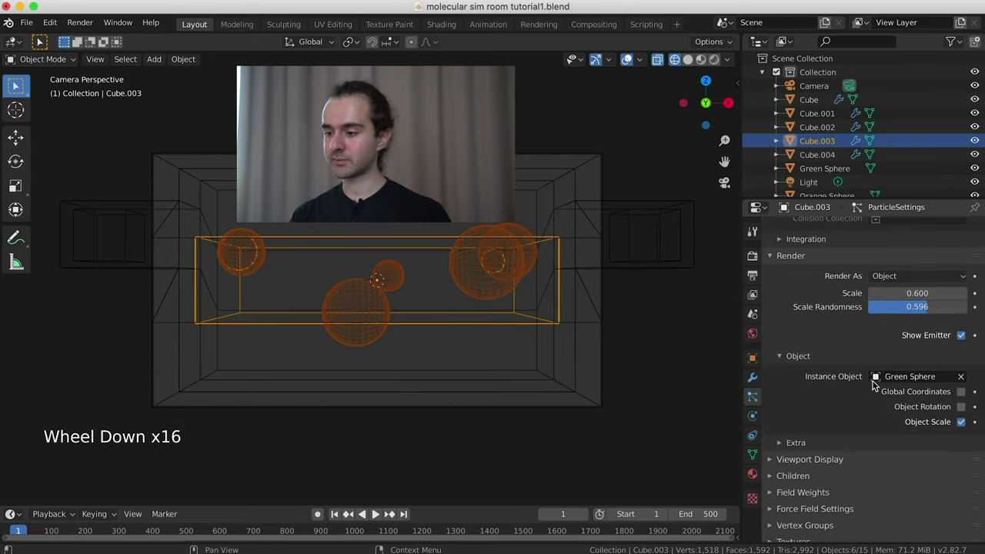
scroll(874, 385, "down", 9)
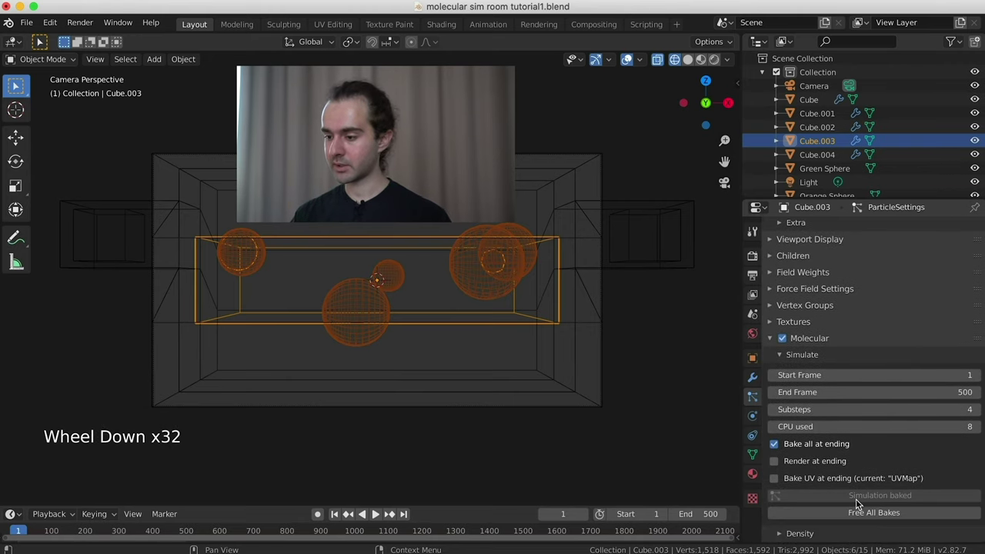
left_click(863, 509)
scroll(875, 345, "up", 20)
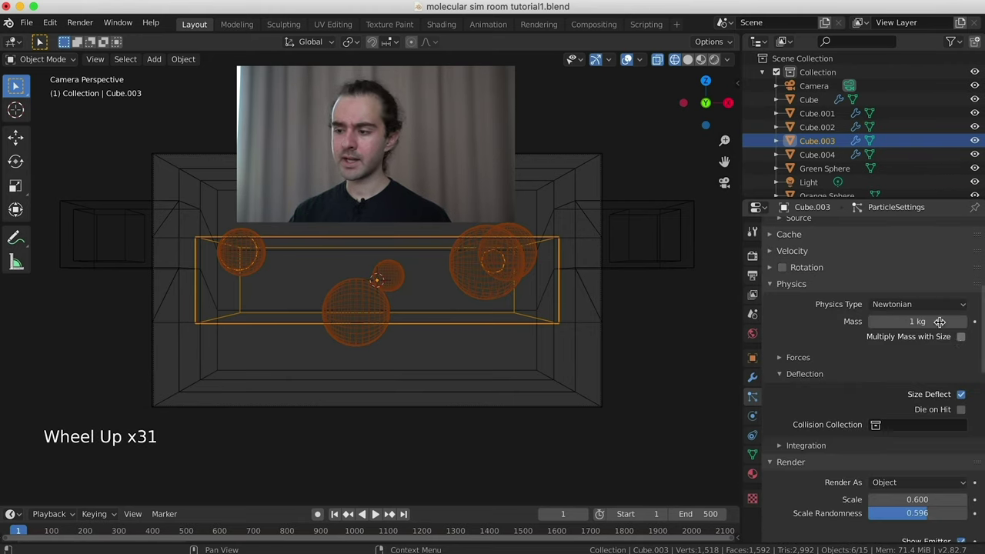
left_click(960, 336)
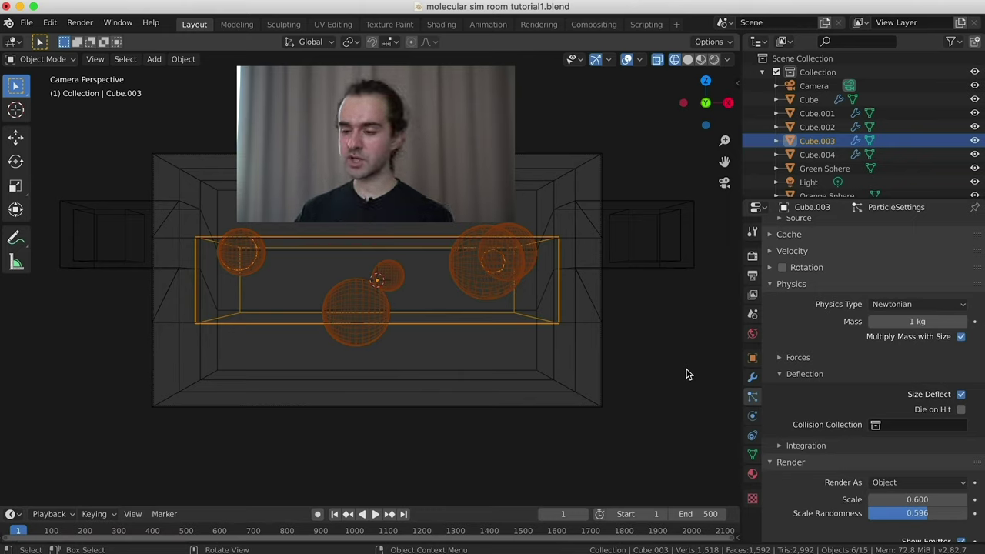
Run the molecular simulation with size-dependent mass and enlarge the timeline area slightly.
key("ctrl+m")
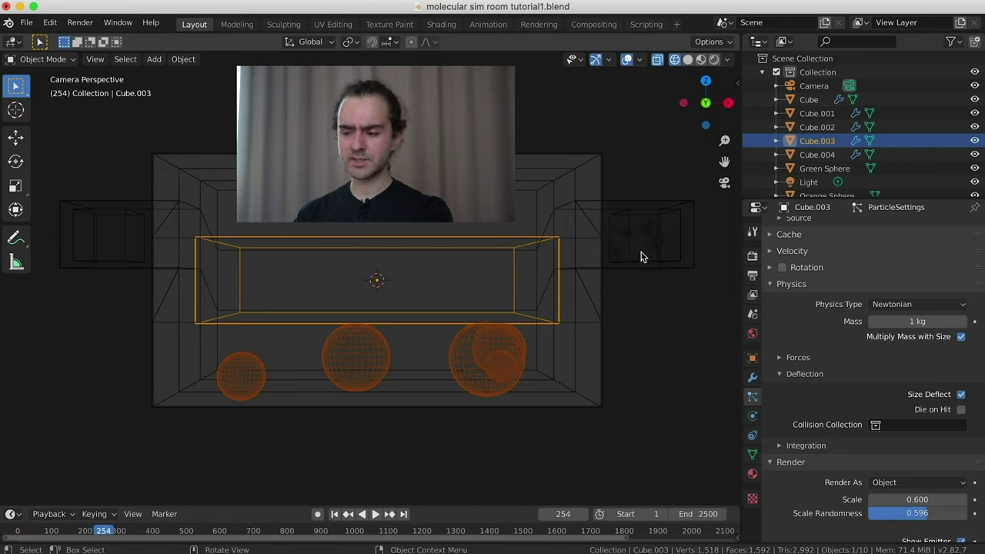
scroll(849, 371, "down", 15)
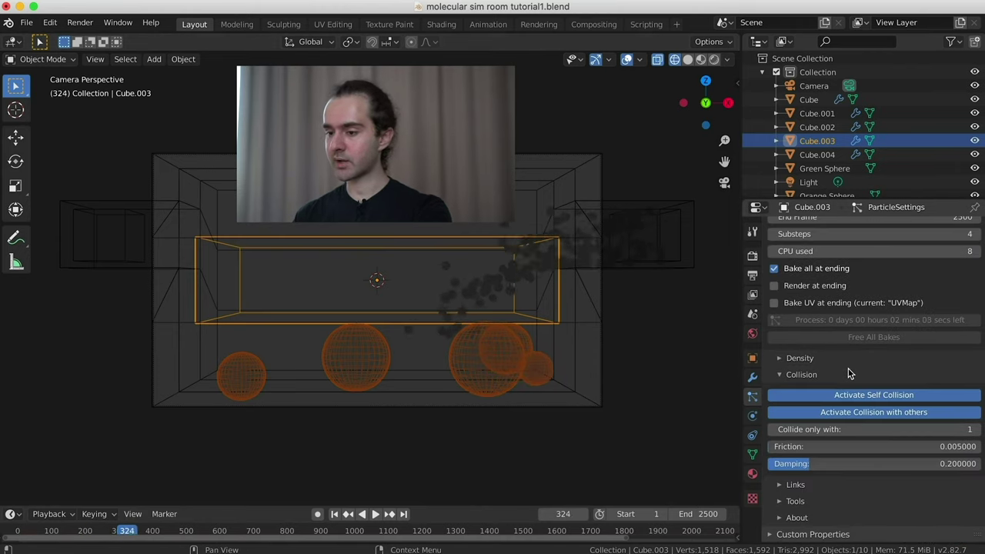
scroll(848, 373, "up", 1)
scroll(848, 369, "up", 5)
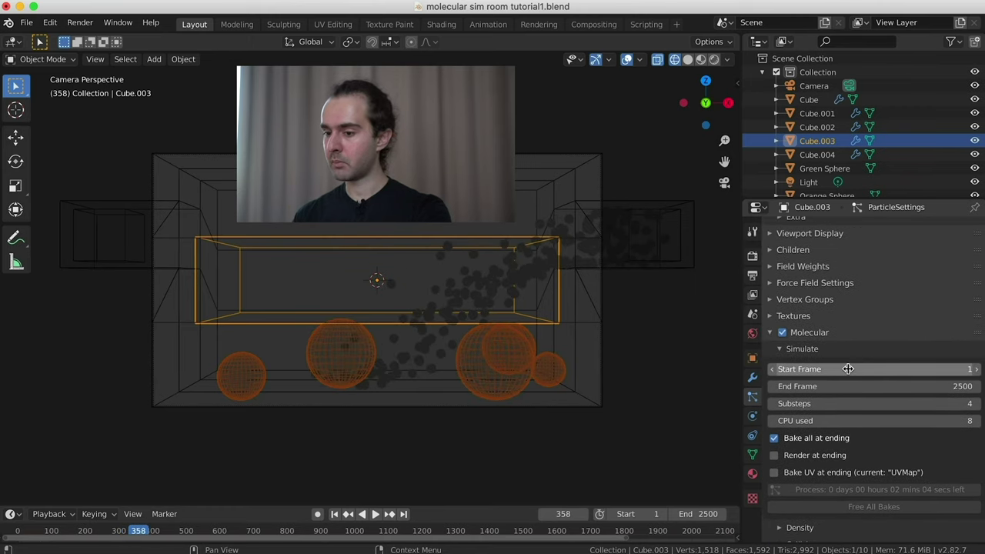
scroll(848, 368, "up", 1)
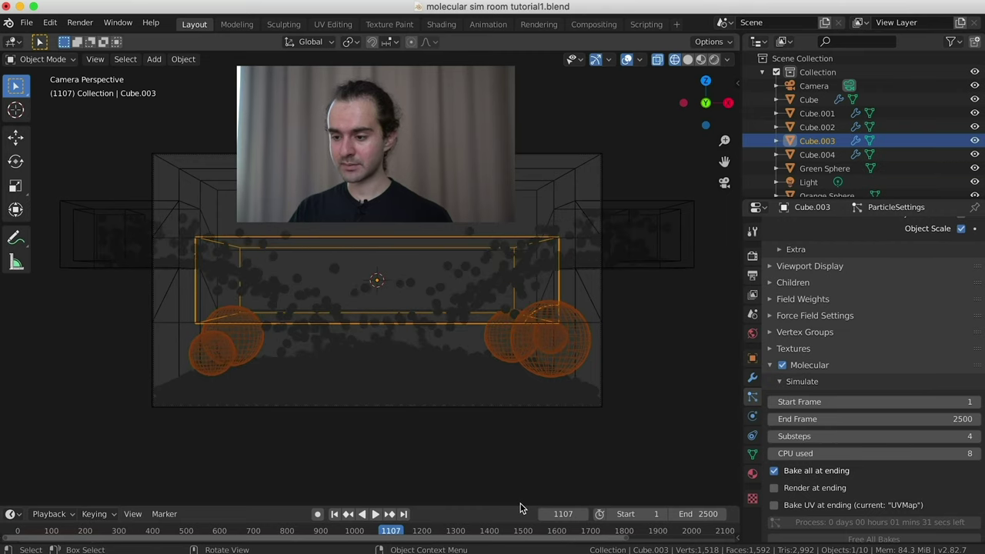
left_click_drag(520, 506, 519, 494)
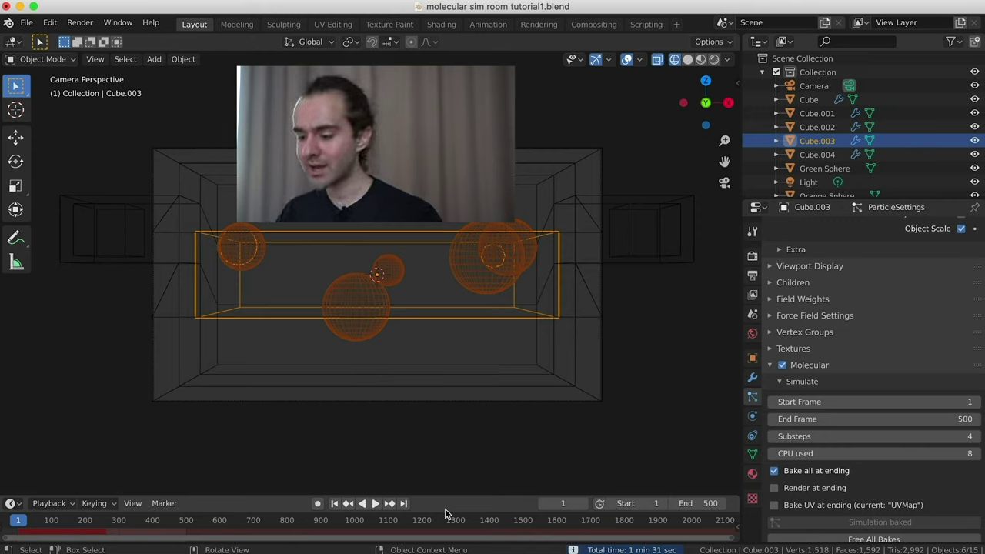
Free all bakes and set the green sphere emitter's particle mass to 20 kg.
scroll(831, 387, "up", 15)
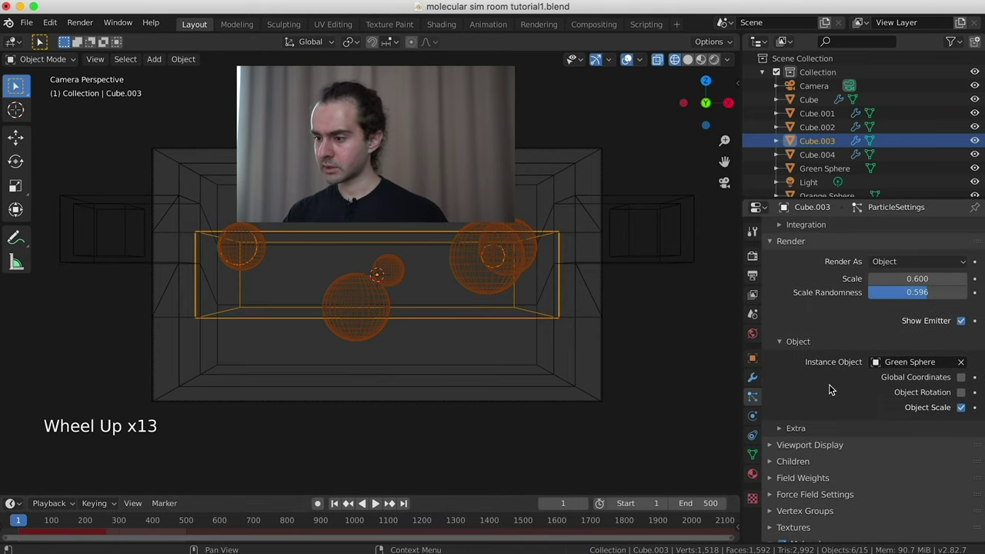
scroll(852, 377, "up", 10)
scroll(885, 354, "down", 11)
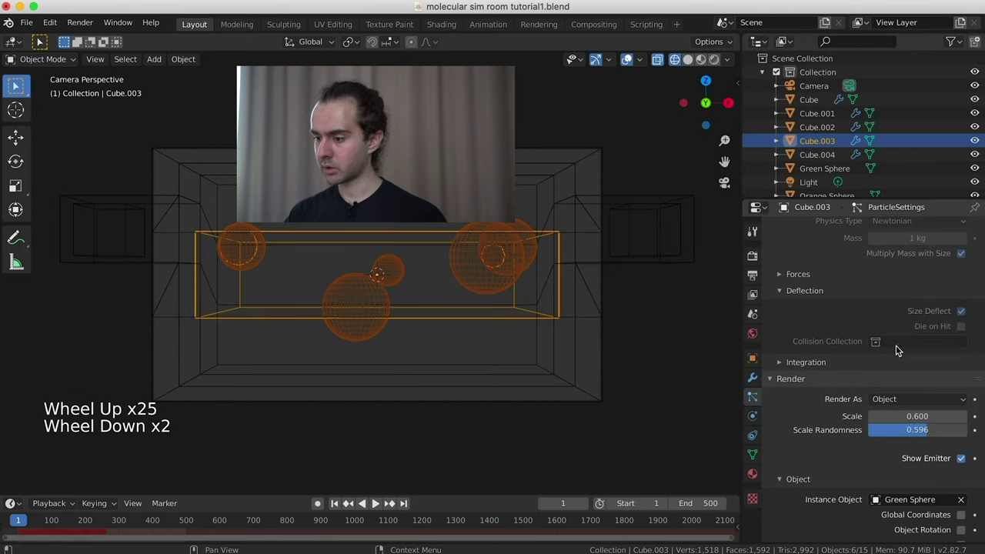
scroll(892, 350, "down", 16)
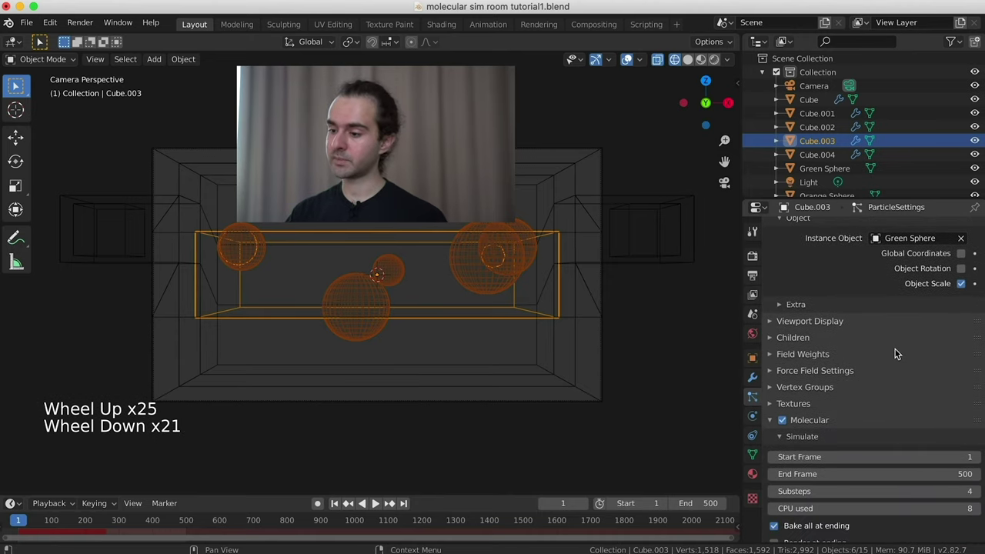
left_click(875, 366)
scroll(885, 407, "up", 19)
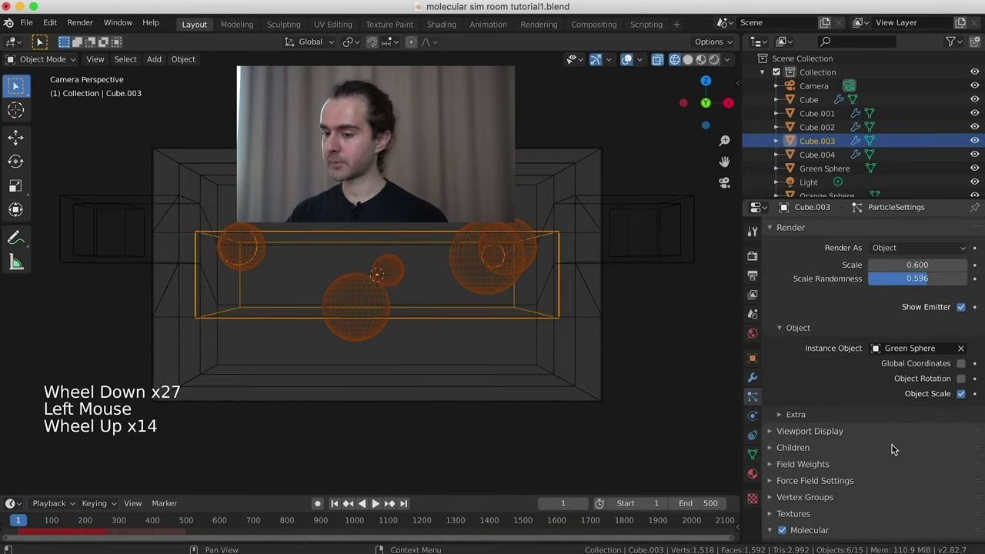
scroll(893, 449, "up", 15)
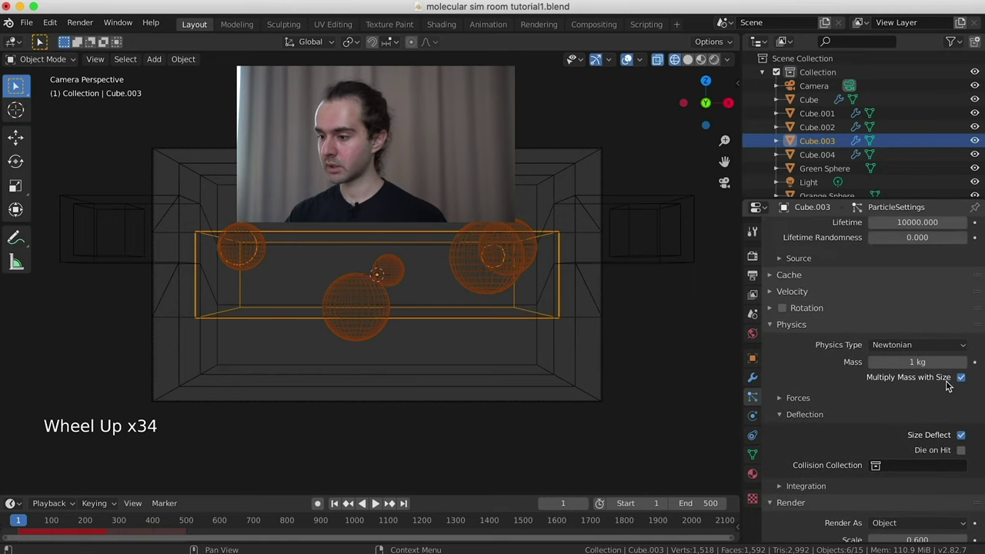
left_click(916, 363)
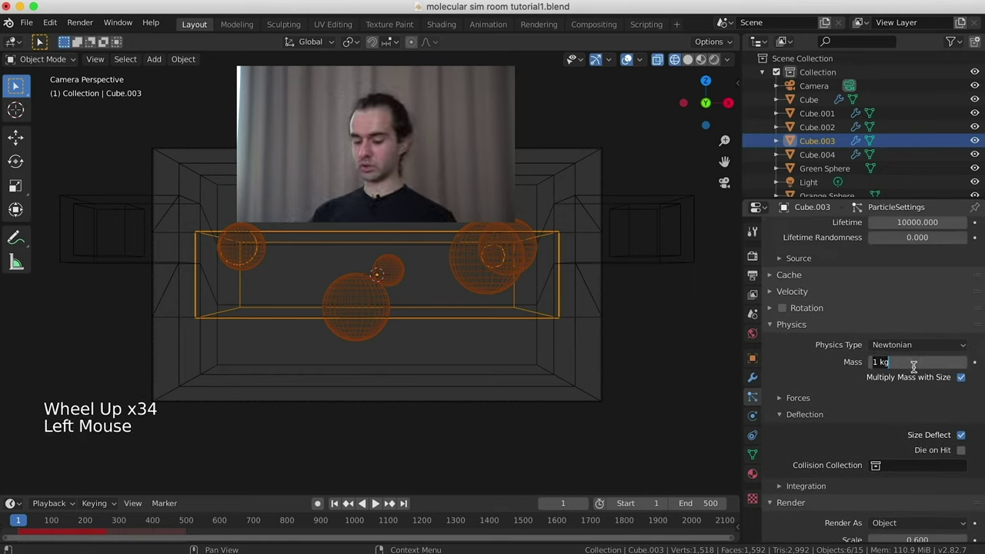
key("Return")
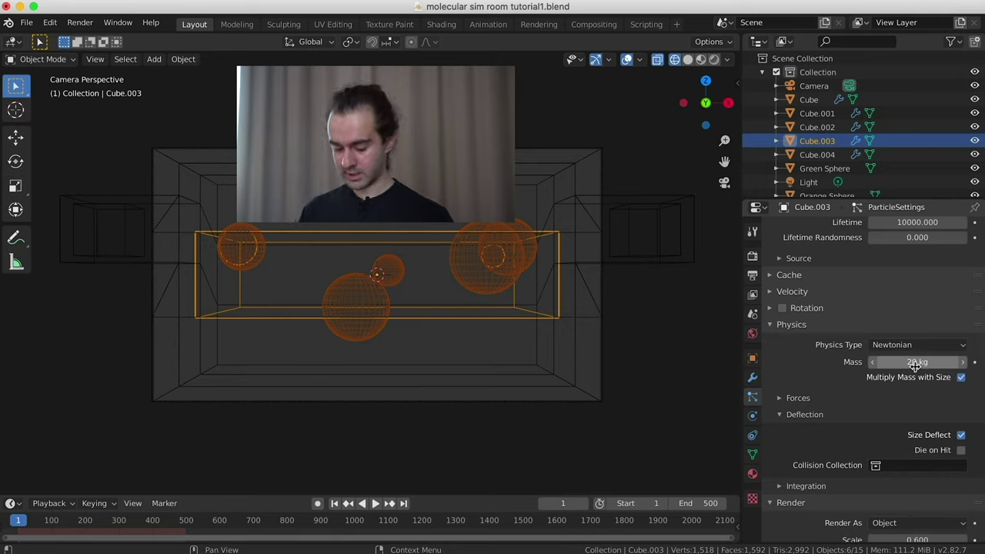
Rerun the molecular simulation with the 20 kg green spheres.
key("ctrl+m")
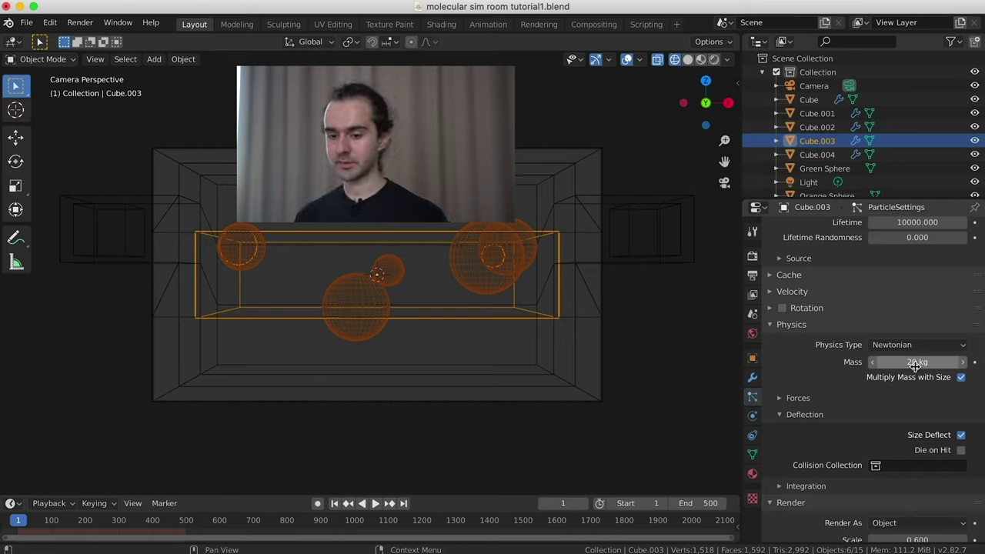
scroll(915, 365, "down", 1)
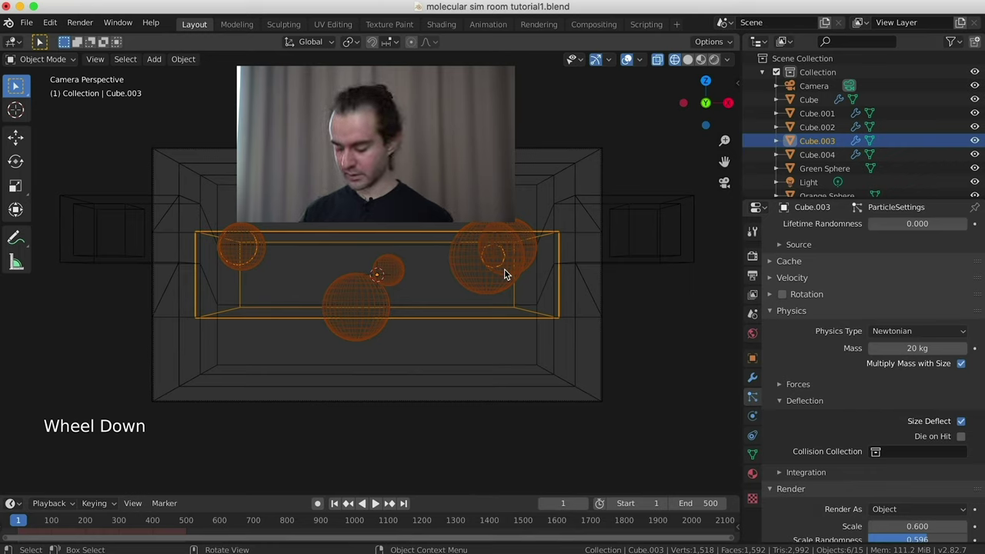
key("ctrl+m")
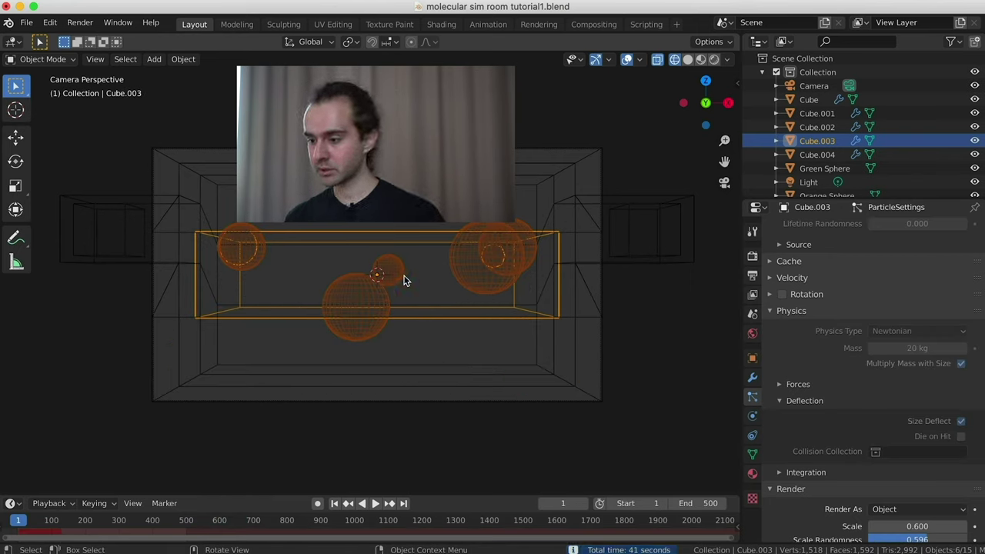
Free all bakes again and raise the green sphere emitter's particle mass to 80 kg.
scroll(875, 385, "up", 4)
scroll(874, 385, "down", 20)
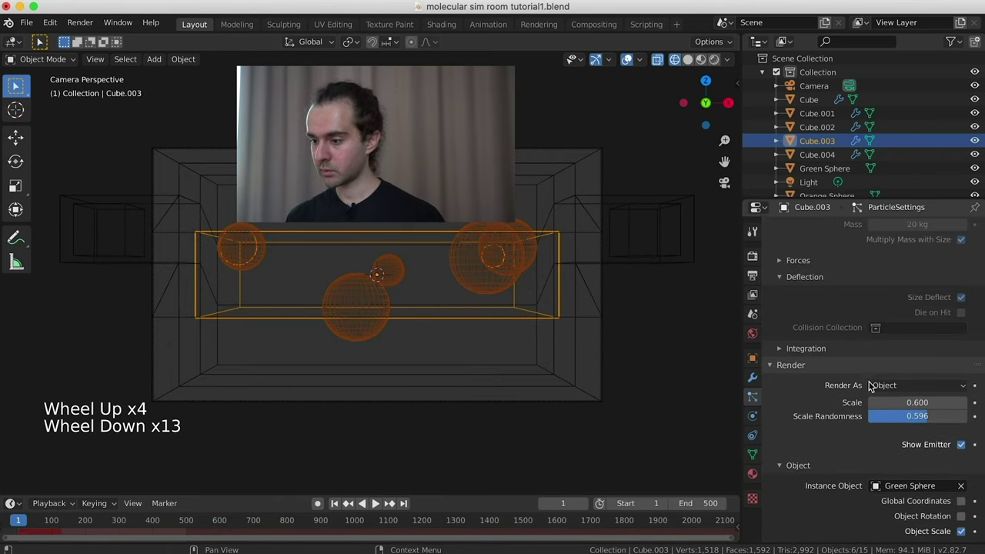
scroll(849, 480, "up", 20)
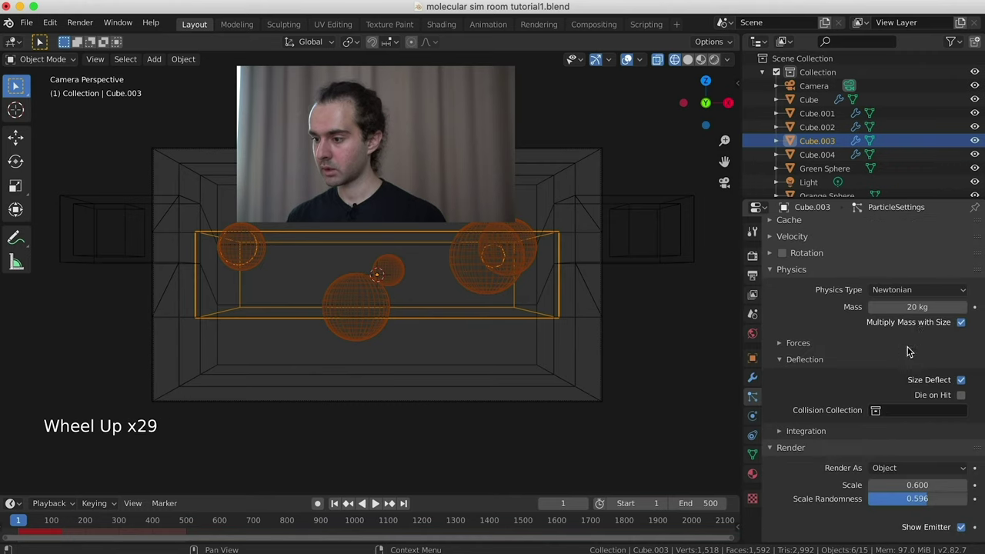
left_click(908, 306)
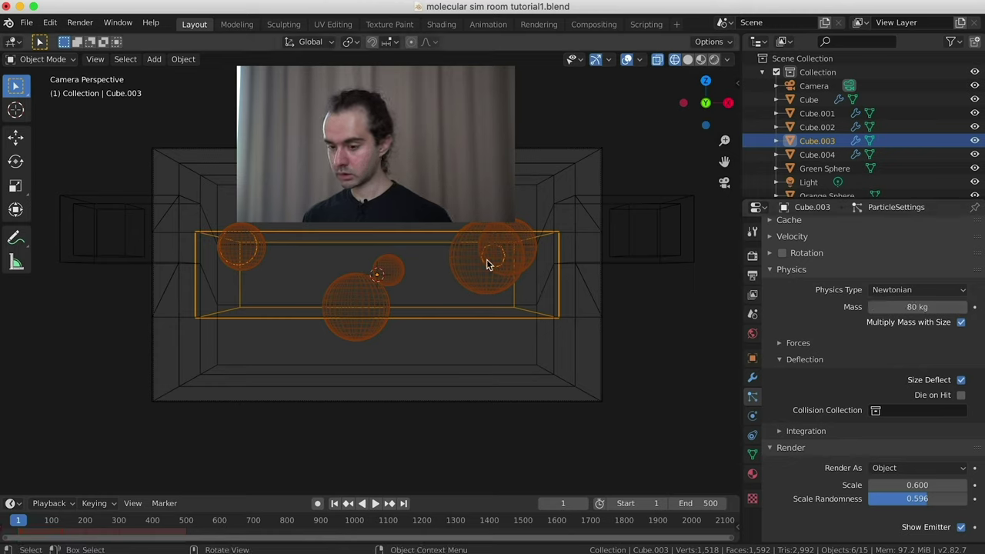
Run and bake the molecular simulation with the 80 kg green spheres, checking the Molecular settings.
key("ctrl+m")
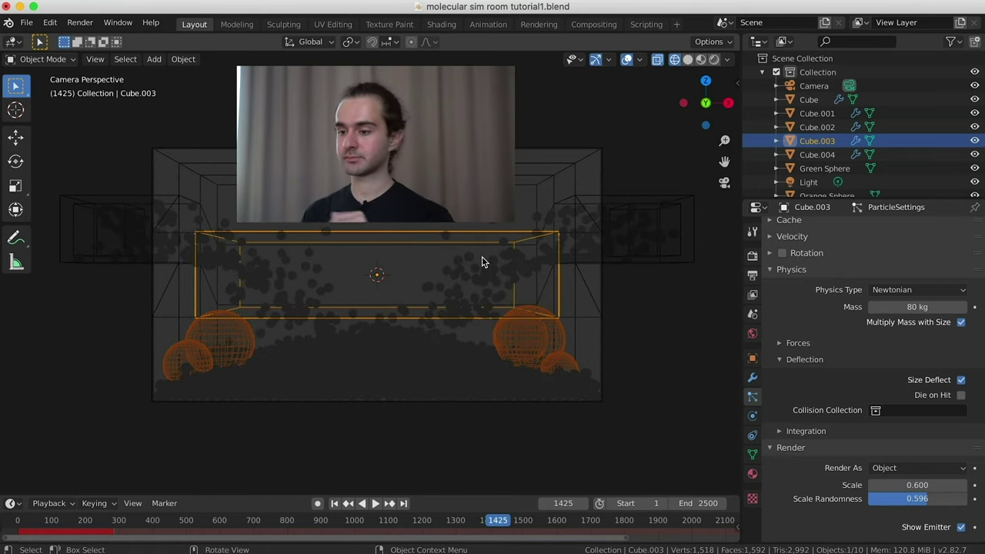
scroll(911, 348, "down", 18)
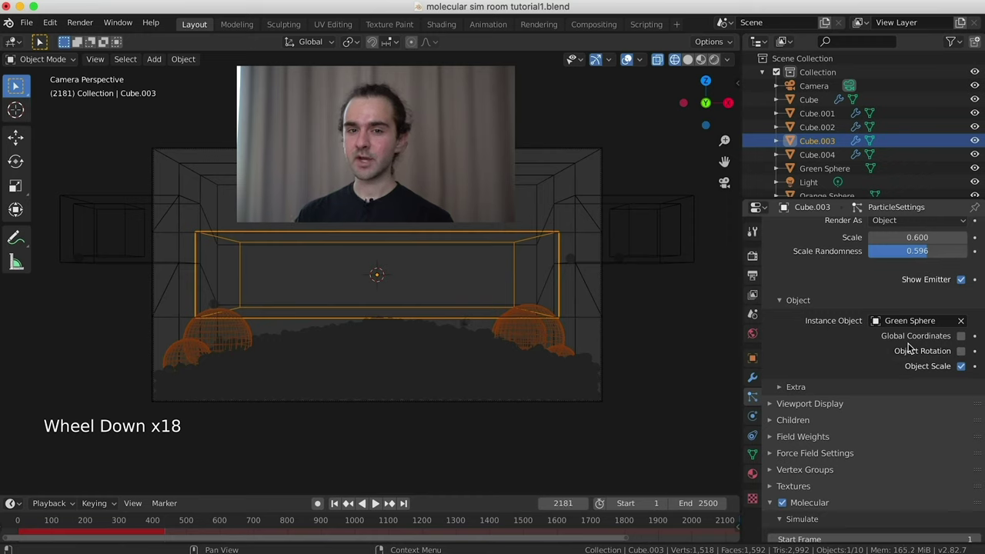
scroll(910, 348, "down", 4)
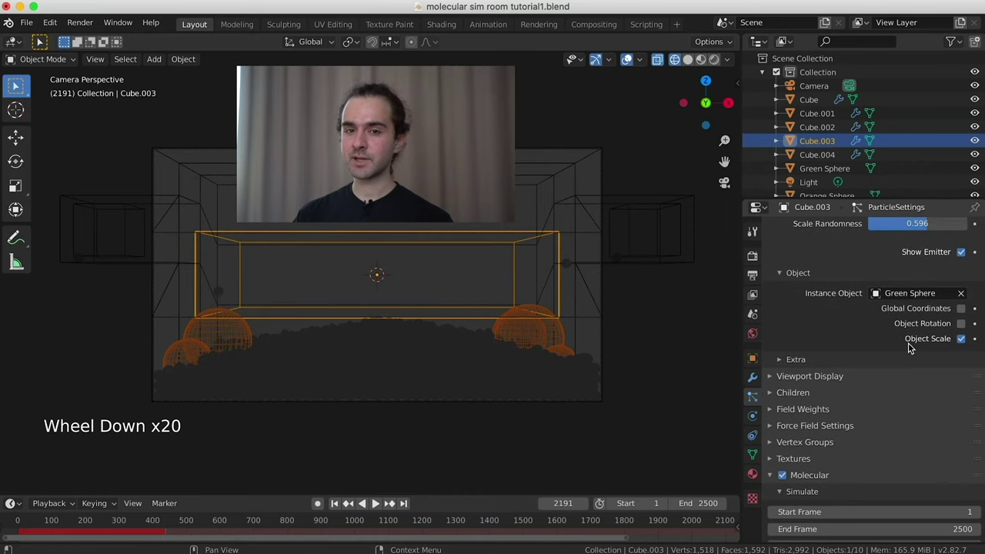
scroll(900, 358, "down", 1)
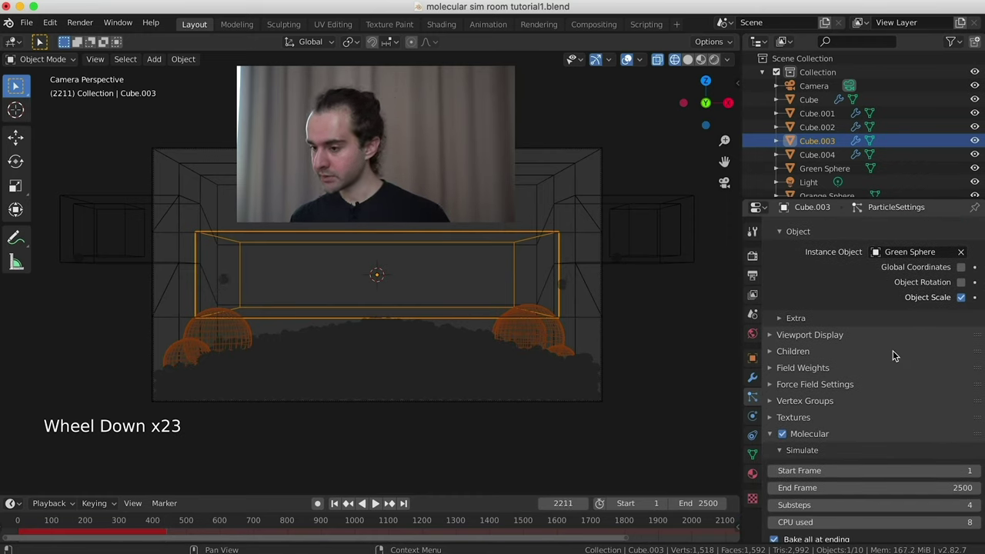
scroll(925, 380, "down", 1)
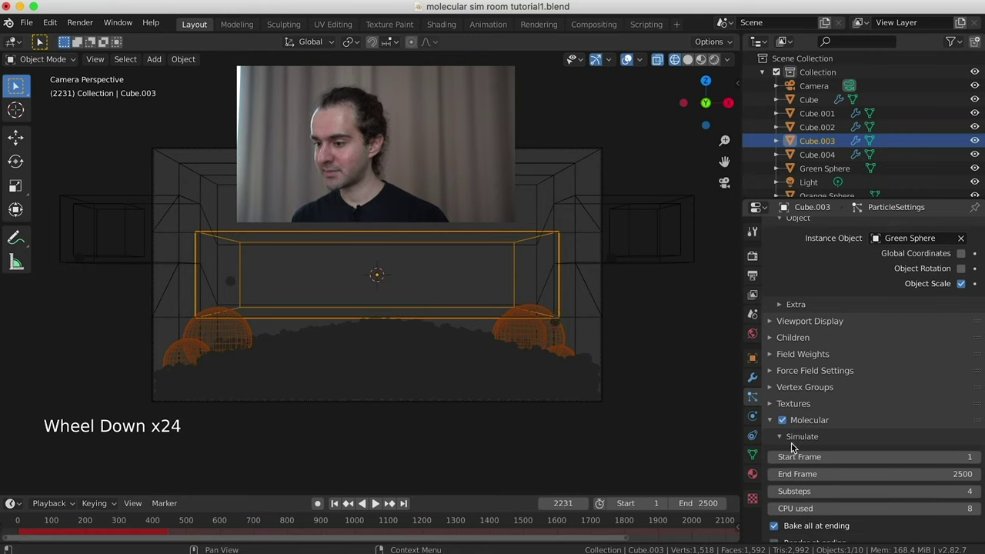
scroll(911, 394, "down", 7)
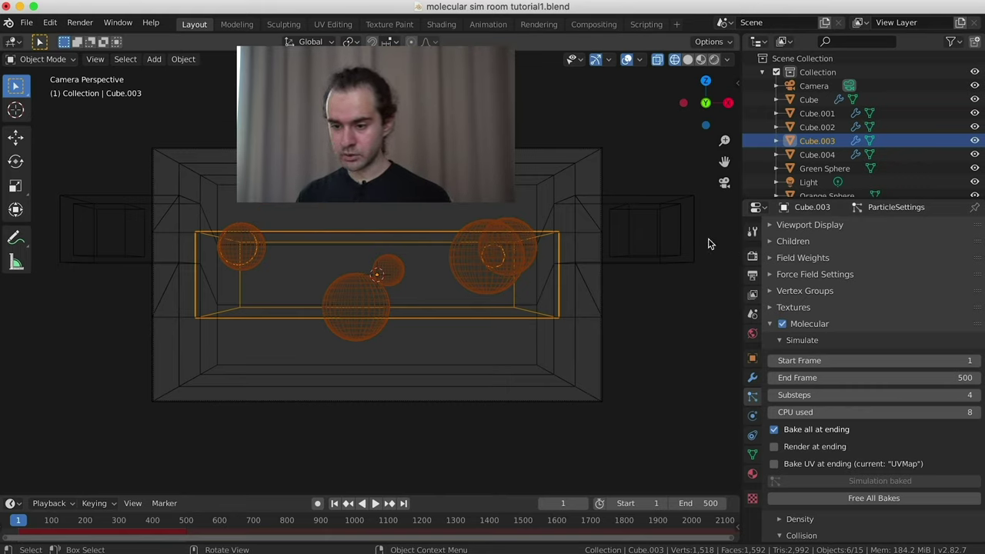
Scrub the baked animation to frame 241, inspect the sphere pile up close, and save the file.
left_click_drag(127, 518, 100, 530)
key("space")
scroll(459, 213, "up", 2)
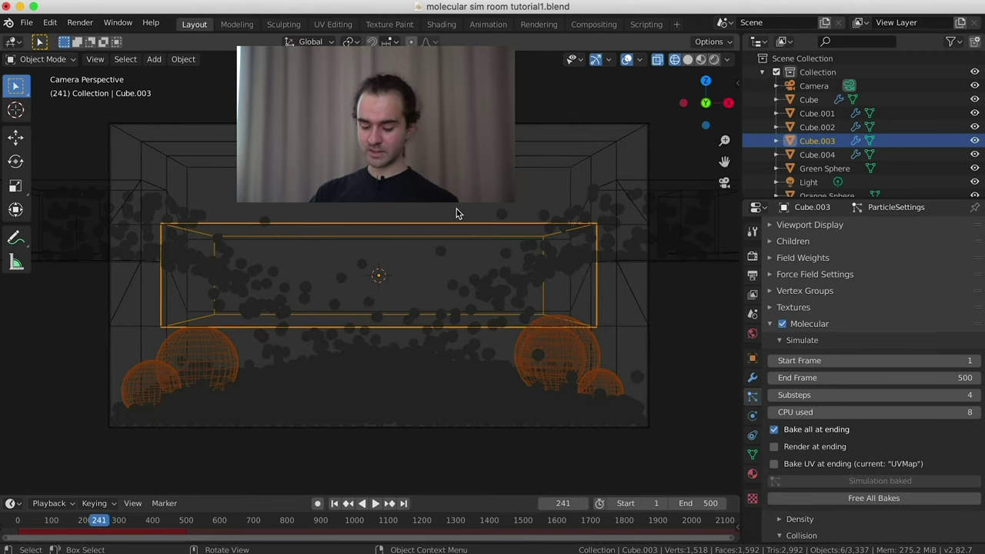
key("ctrl")
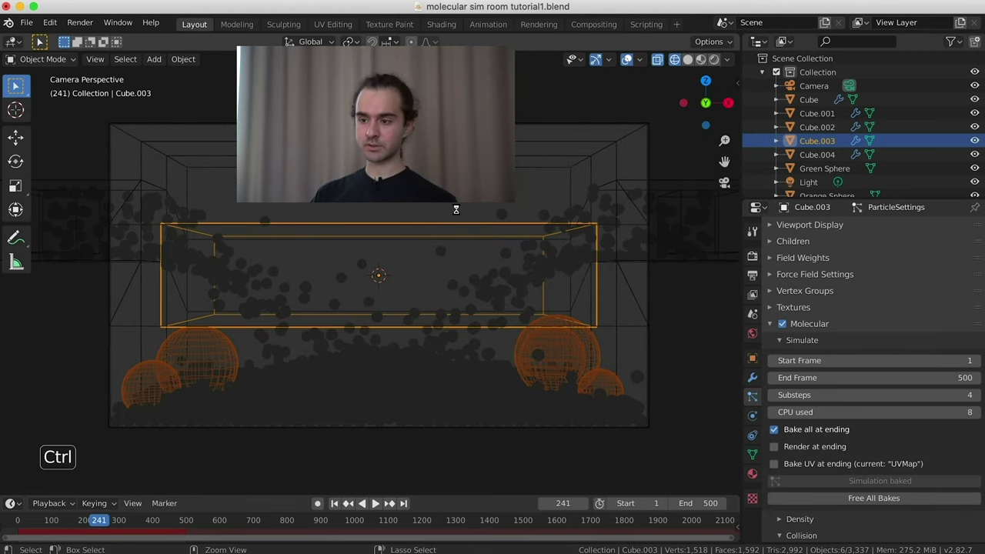
key("ctrl+s")
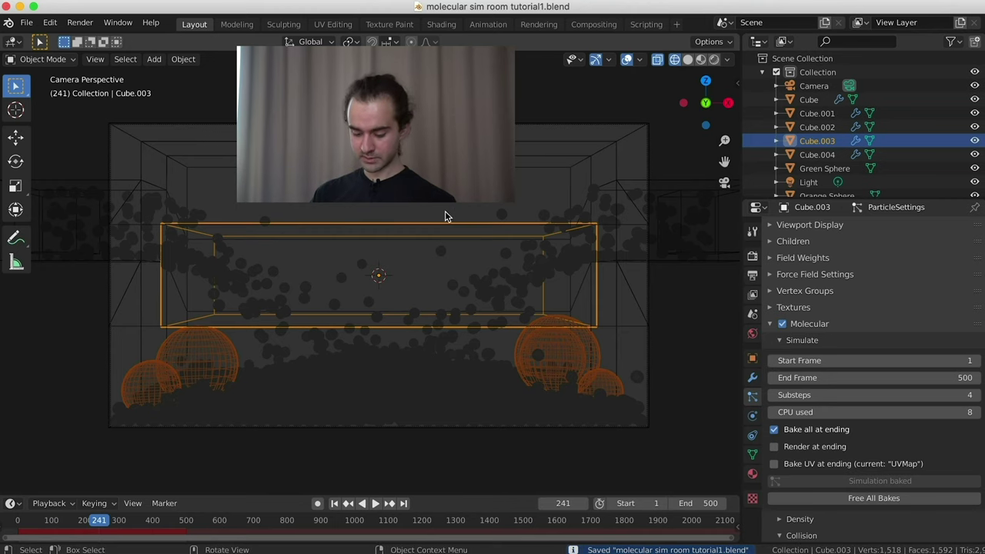
Preview the room in rendered shading and test the green sphere emitter's Show Emitter option on and off.
key("z")
left_click(440, 154)
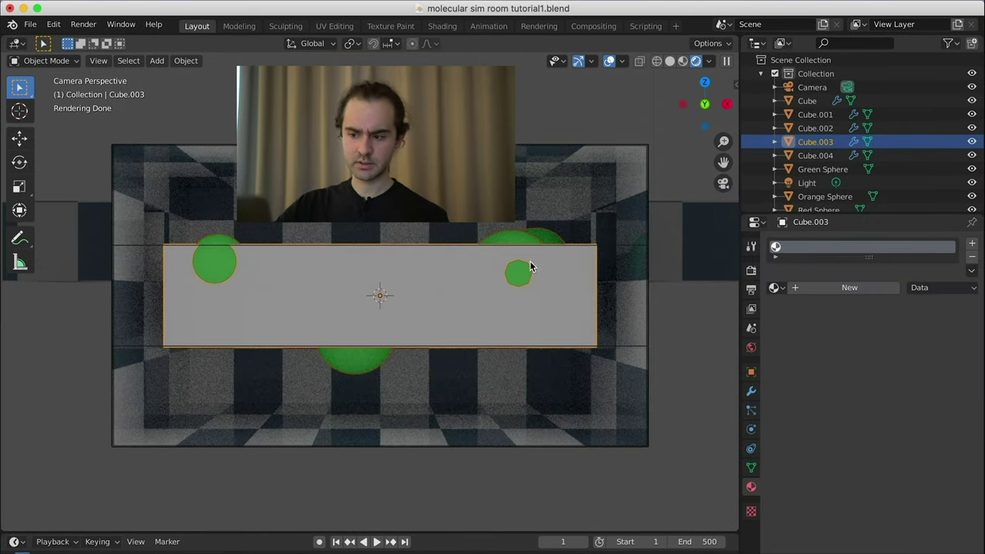
left_click(751, 410)
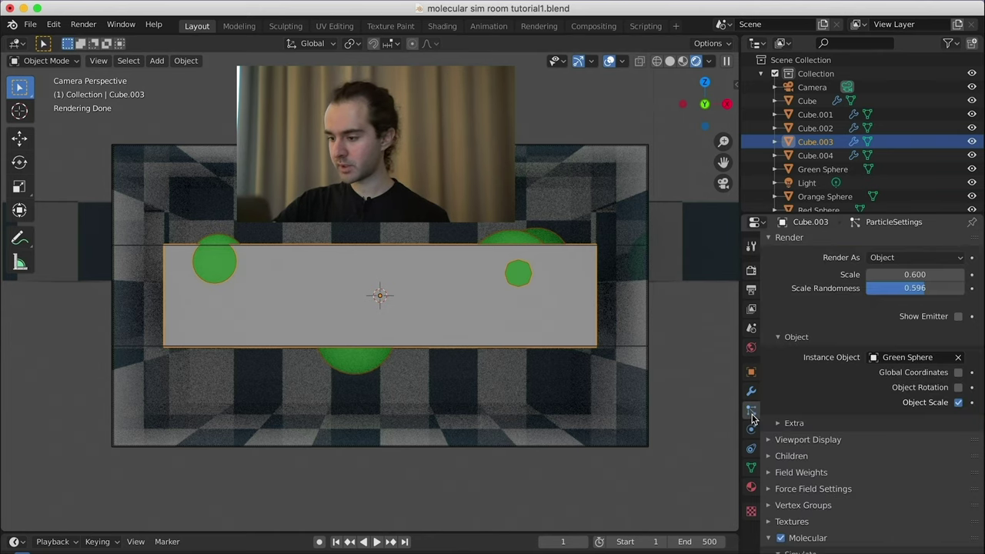
left_click(958, 317)
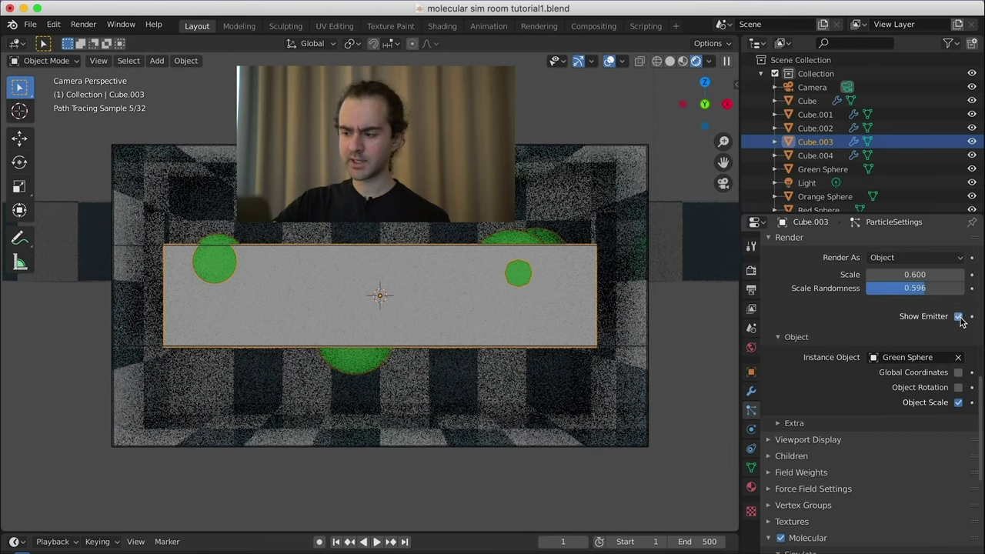
left_click(958, 317)
key("z")
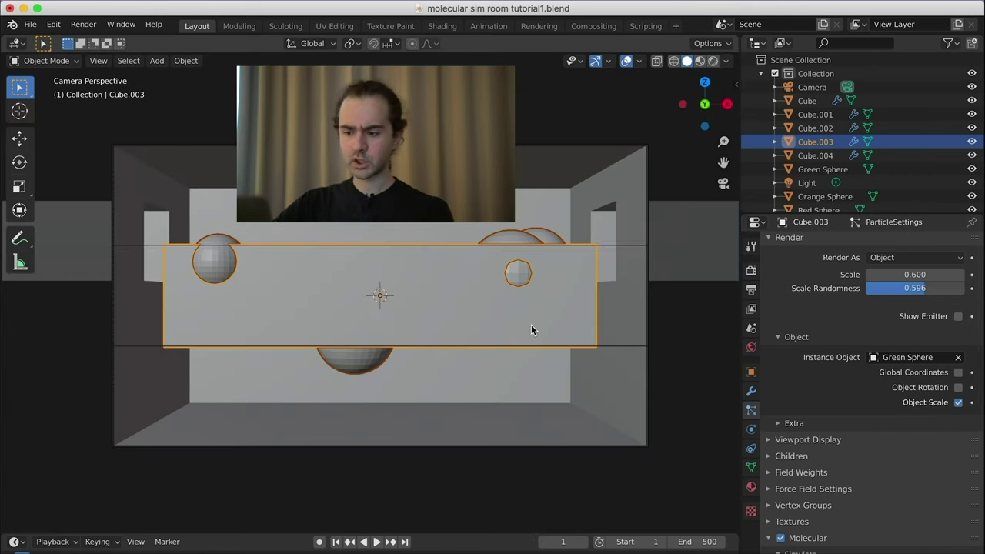
left_click(533, 321)
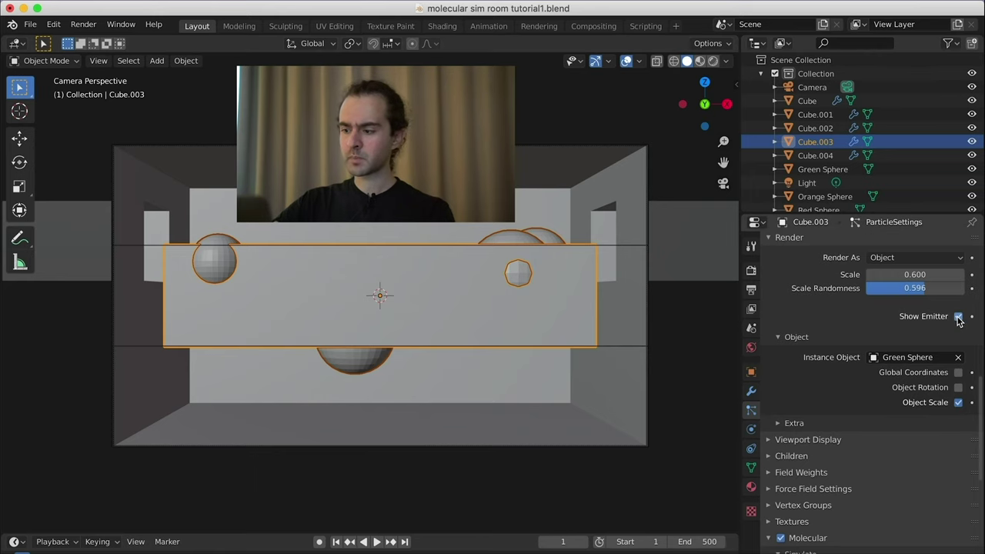
key("z")
left_click(498, 244)
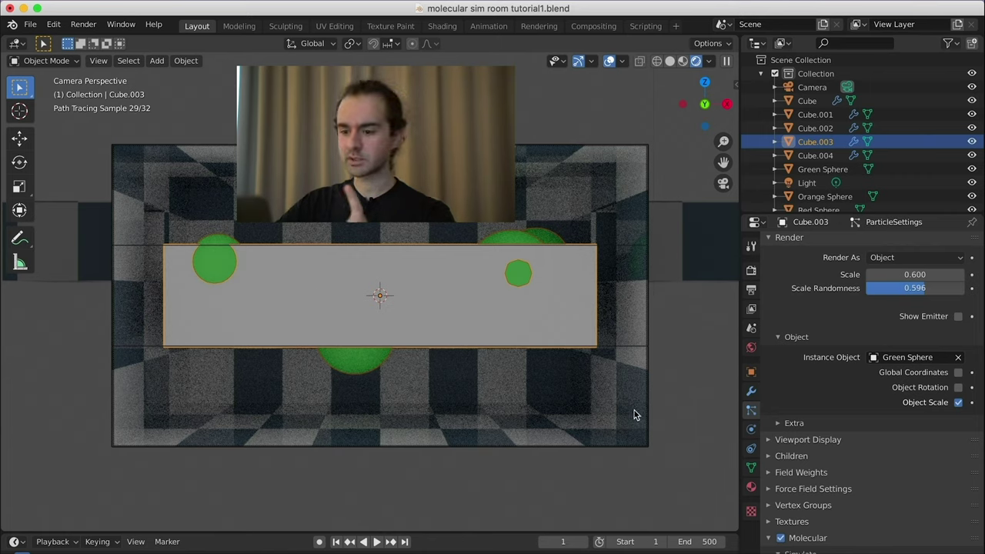
Give the green sphere emitter box a new material named Transparent with a Transparent BSDF surface.
left_click(751, 488)
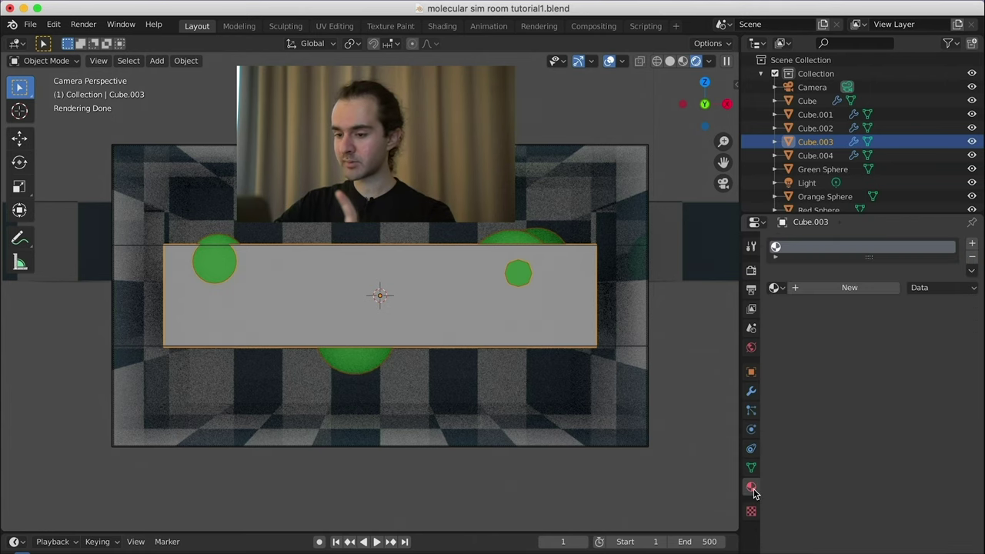
left_click(840, 288)
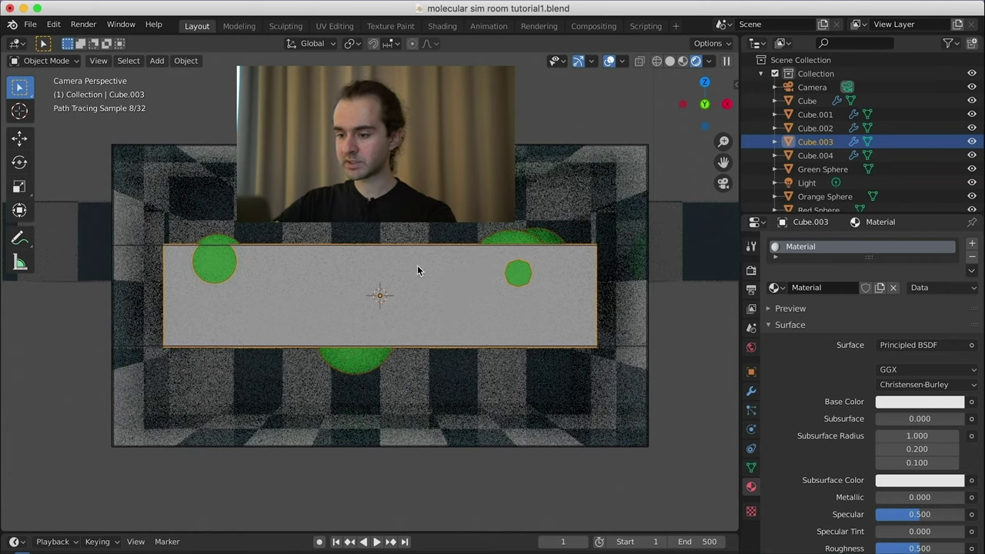
double_click(847, 290)
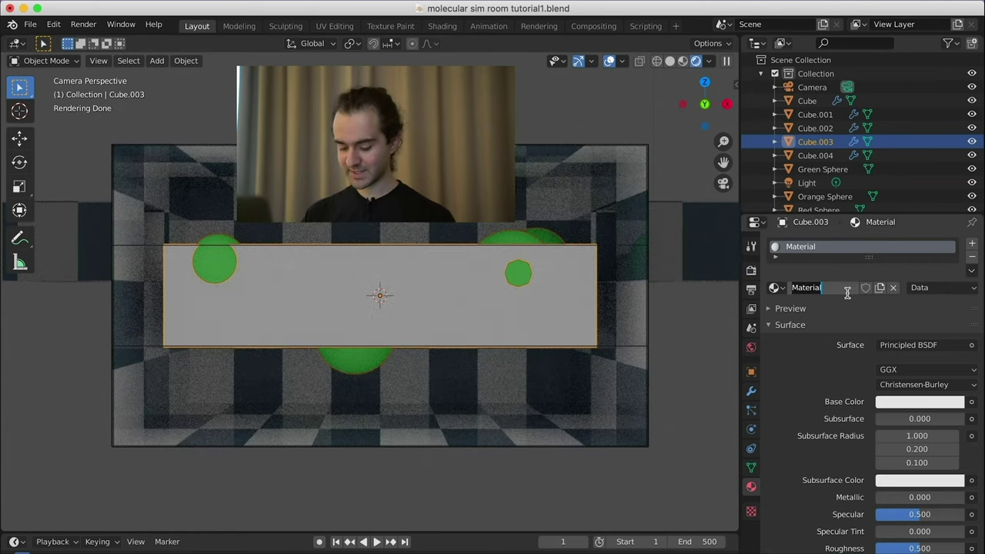
type("Transparent")
key("Return")
left_click(952, 346)
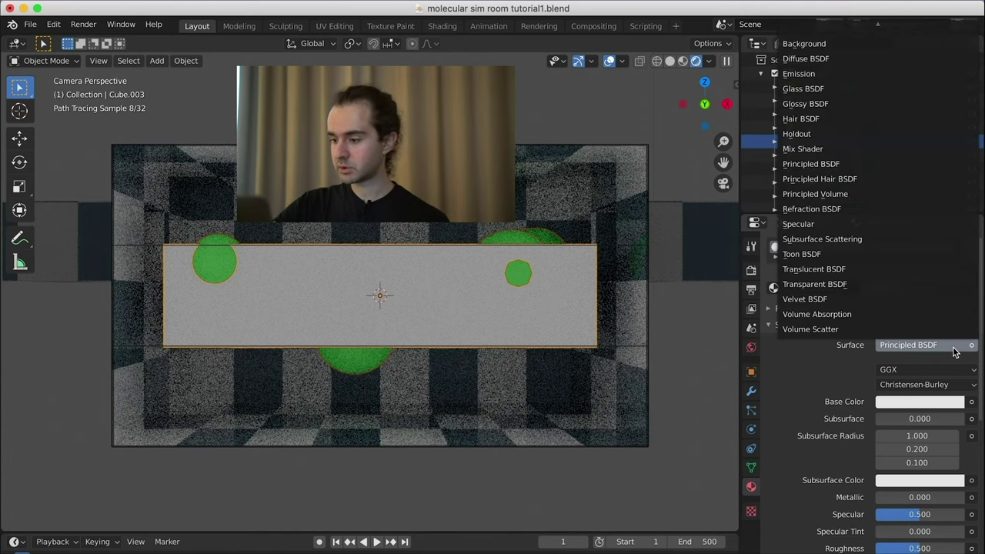
left_click(817, 284)
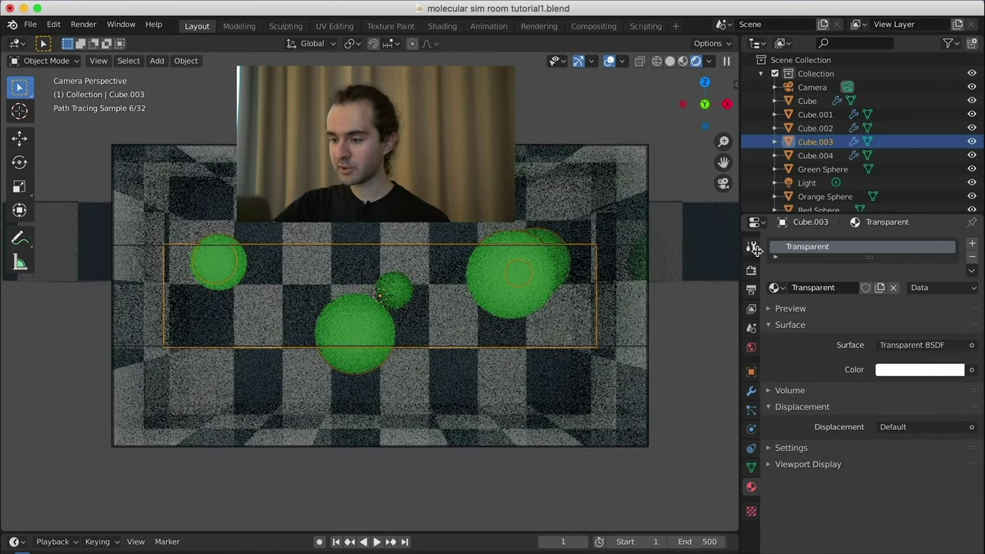
Try darkening the emitter box's transparent material colour to a value of about 0.88, then restore it to white.
left_click(522, 281)
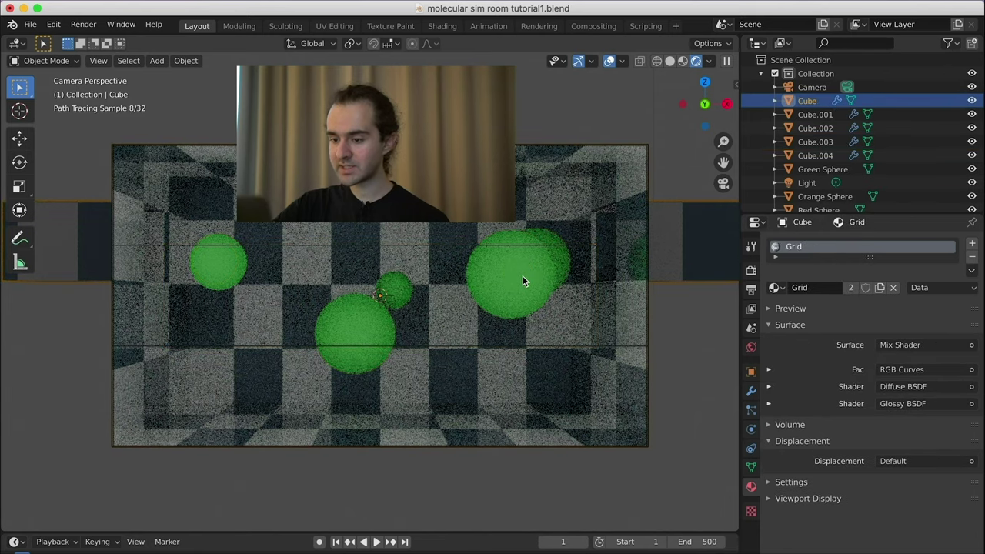
left_click(431, 266)
left_click(894, 371)
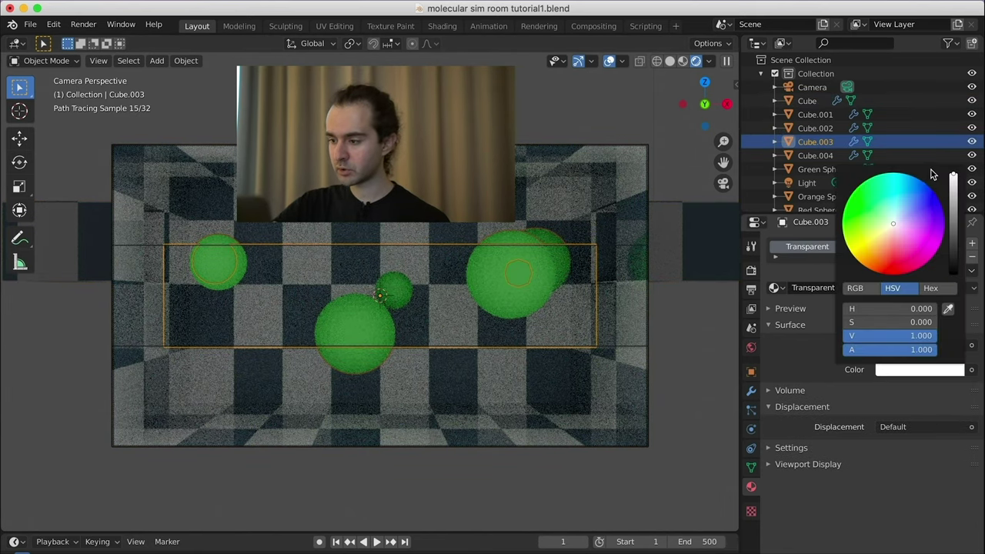
mouse_move(953, 177)
left_mouse_down()
mouse_move(952, 231)
mouse_move(952, 176)
mouse_move(954, 189)
left_mouse_up()
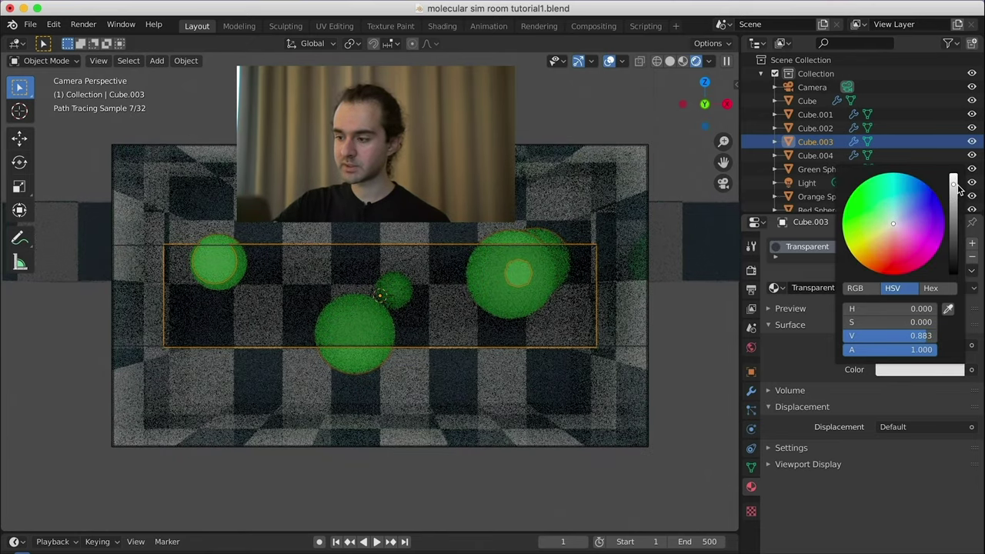
left_click_drag(957, 192, 952, 175)
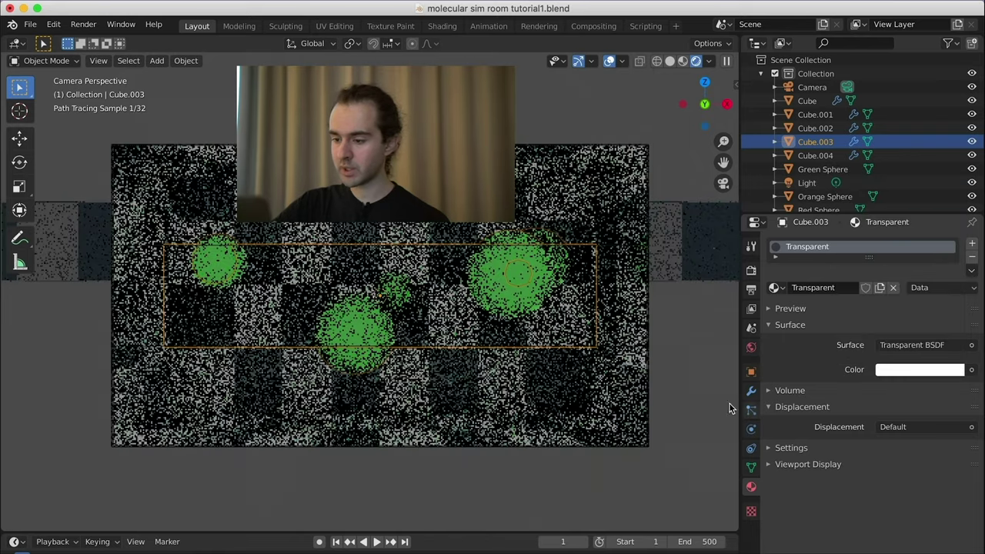
Review the scene's render and output settings and enable Render Region for the output.
left_click(677, 227)
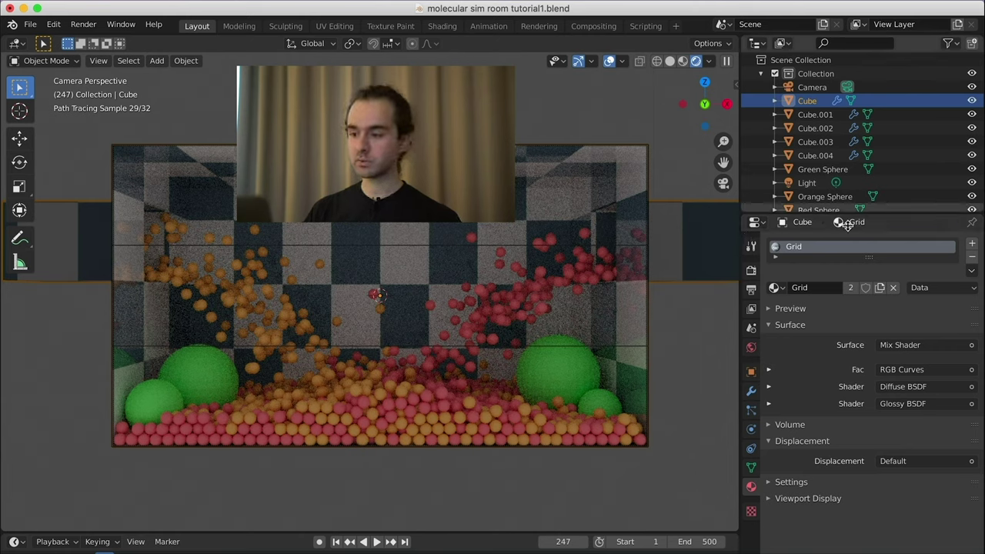
left_click(751, 270)
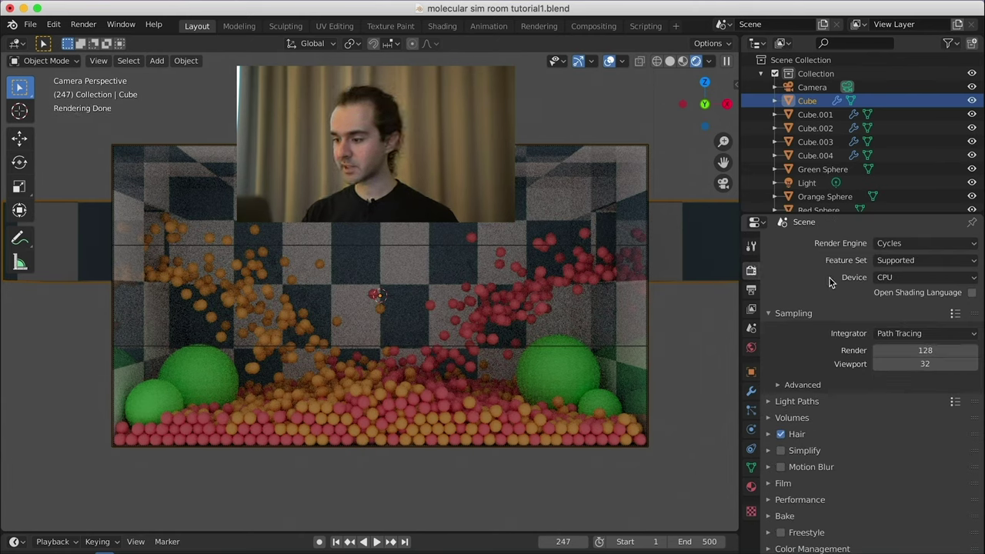
left_click(752, 292)
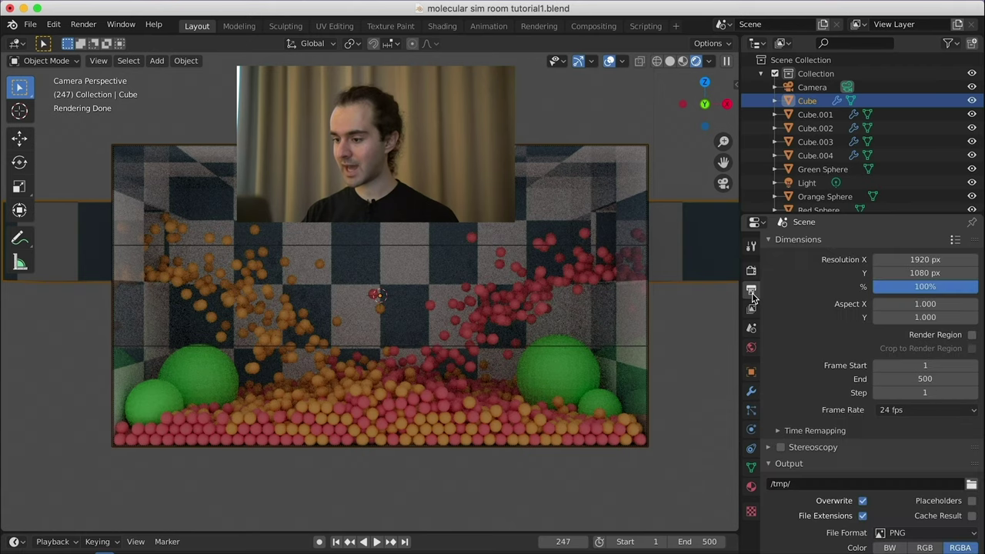
left_click(971, 335)
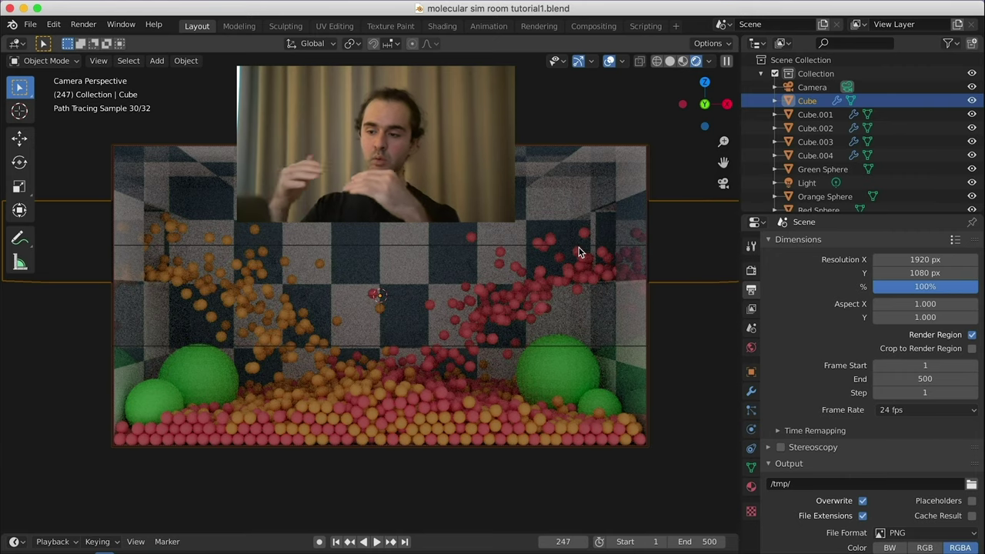
key("super+h")
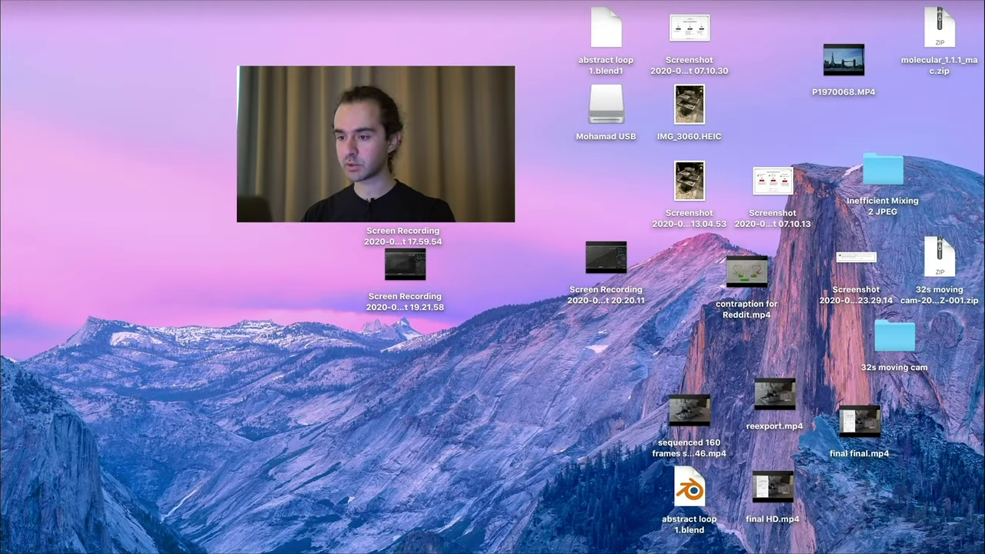
key("space")
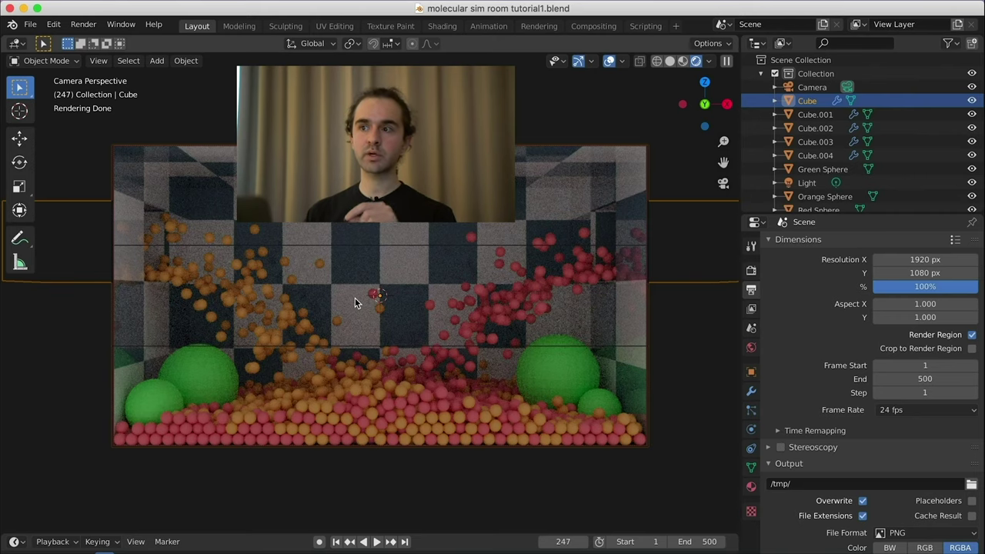
Add a plane mesh at the centre of the room.
key("shift+a")
mouse_move(355, 298)
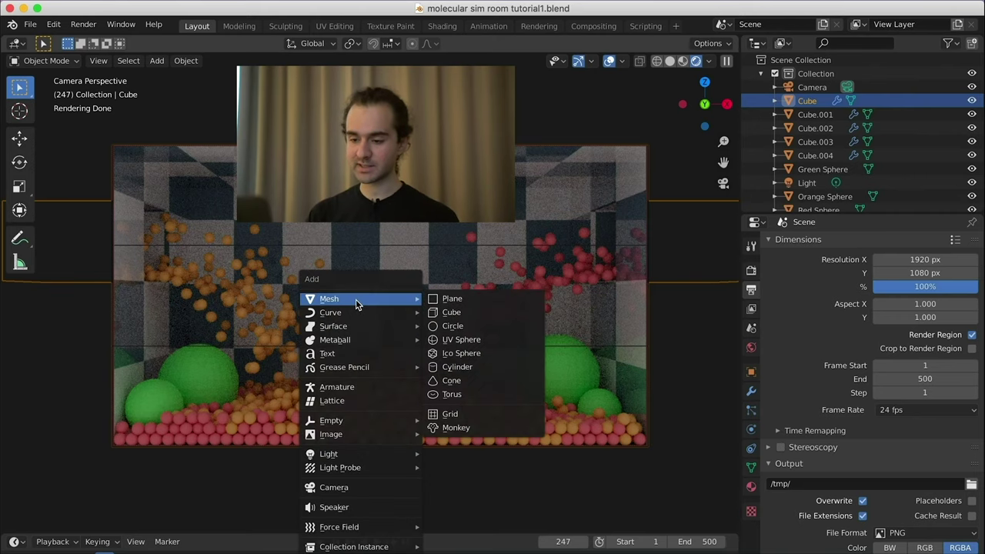
mouse_move(360, 457)
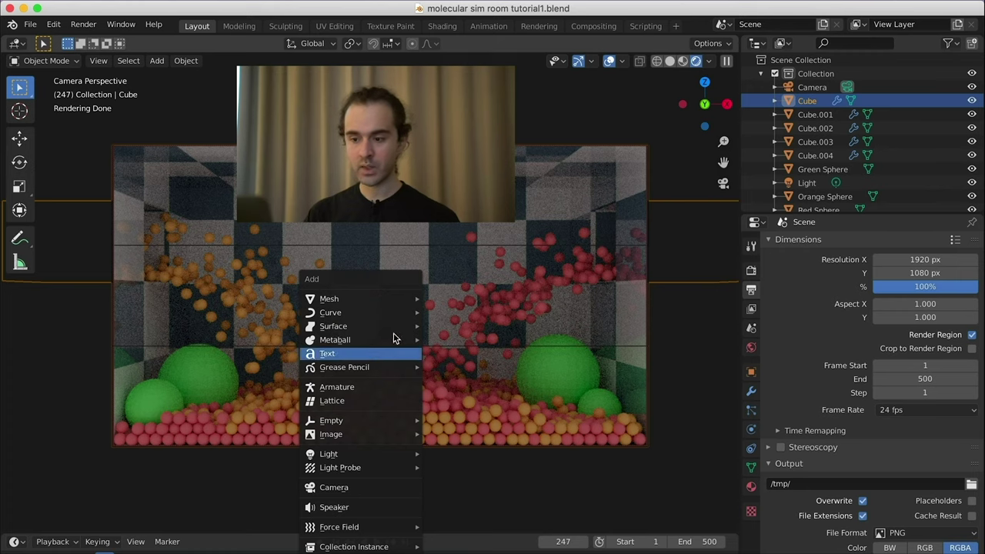
left_click(437, 301)
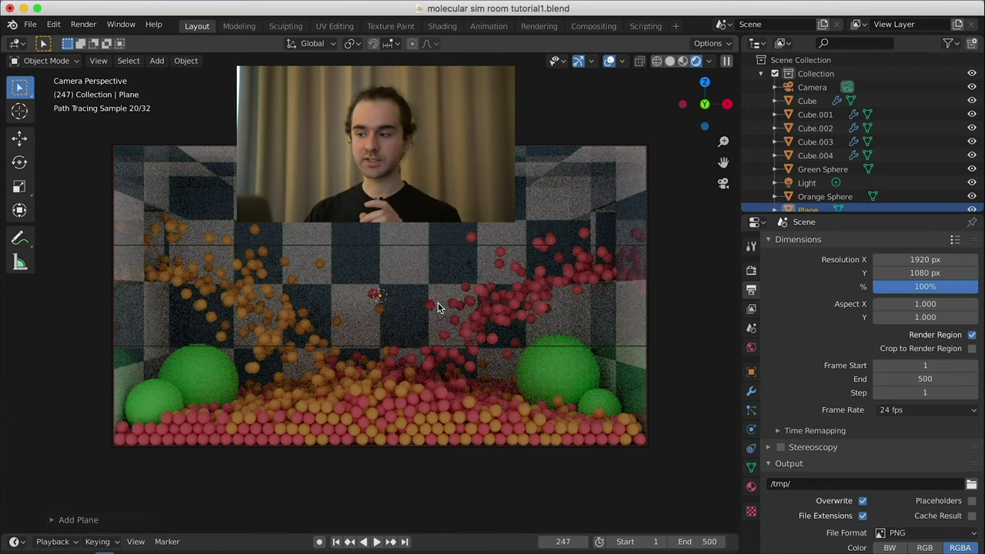
Raise the new plane about 1.47 m along the global Z axis to just below the room's ceiling.
key("z")
mouse_move(439, 308)
middle_mouse_down()
mouse_move(464, 357)
mouse_move(432, 371)
mouse_move(408, 361)
middle_mouse_up()
key("KP_1")
scroll(407, 362, "up", 3)
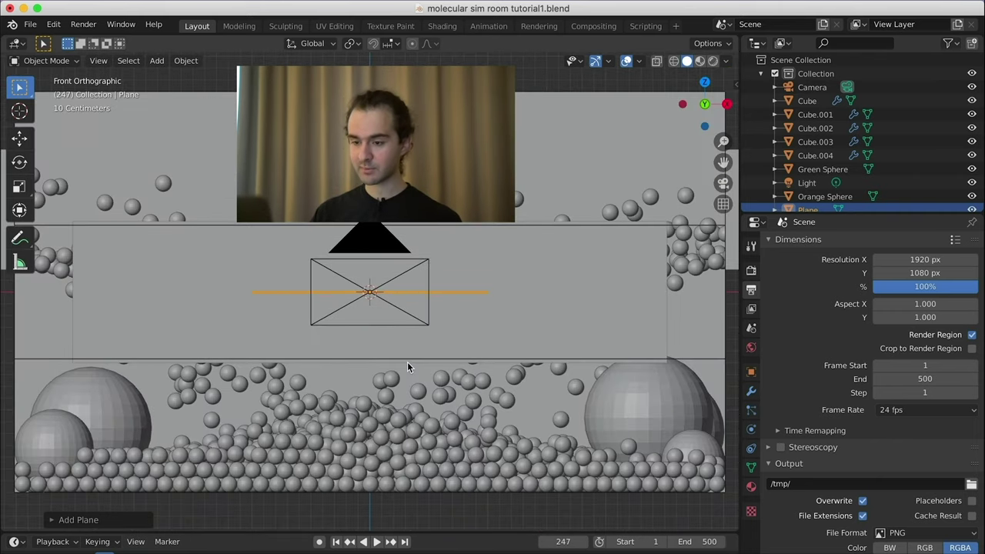
key("KP_0")
key("g")
key("z")
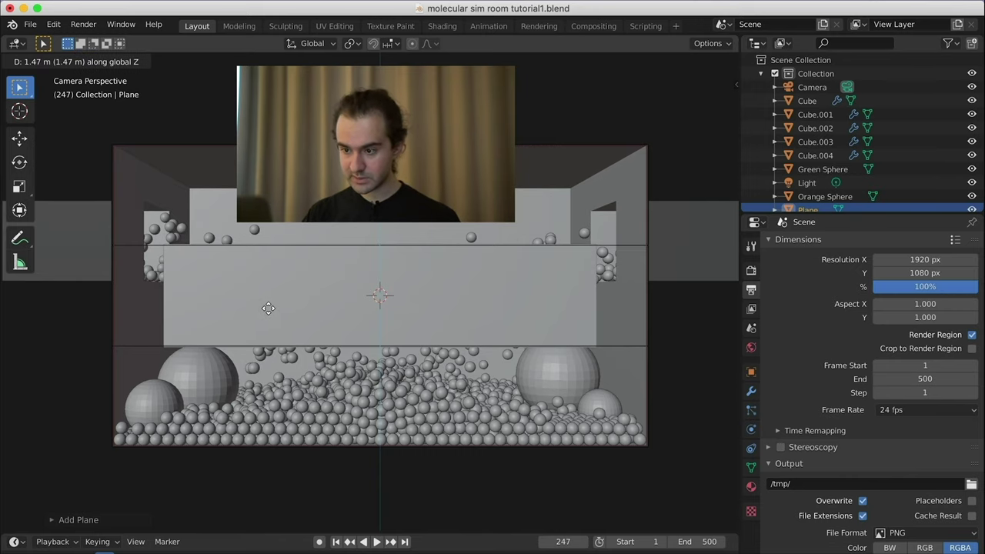
left_click(268, 308)
Stretch the ceiling plane along X and by about 1.43 along Y so it nearly fills the main room's outline from above.
key("KP_7")
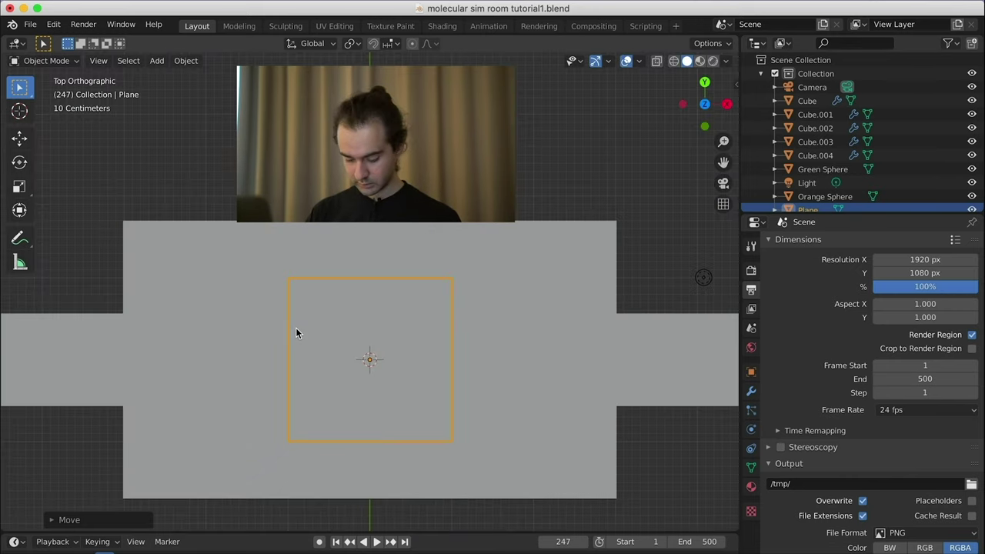
key("s")
key("x")
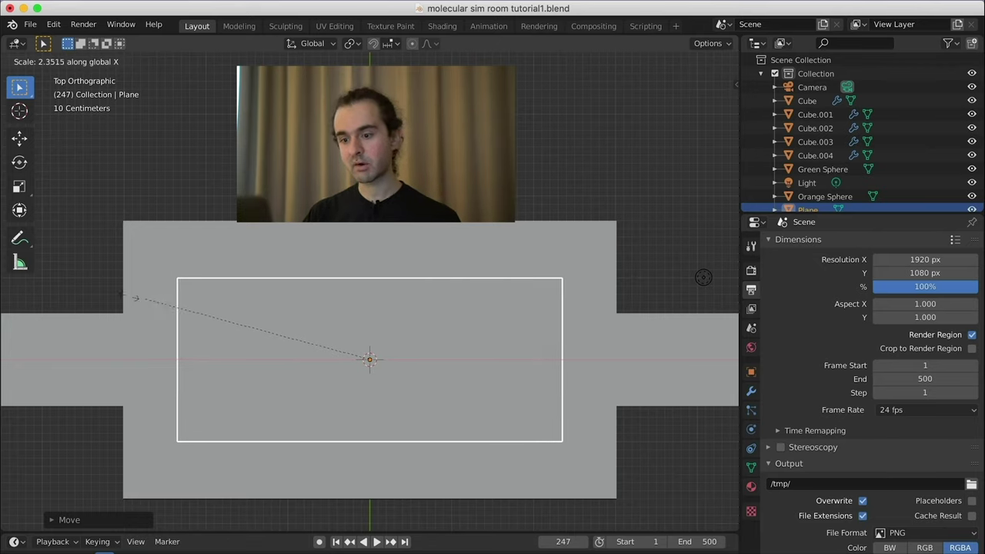
left_click(125, 305)
key("s")
key("y")
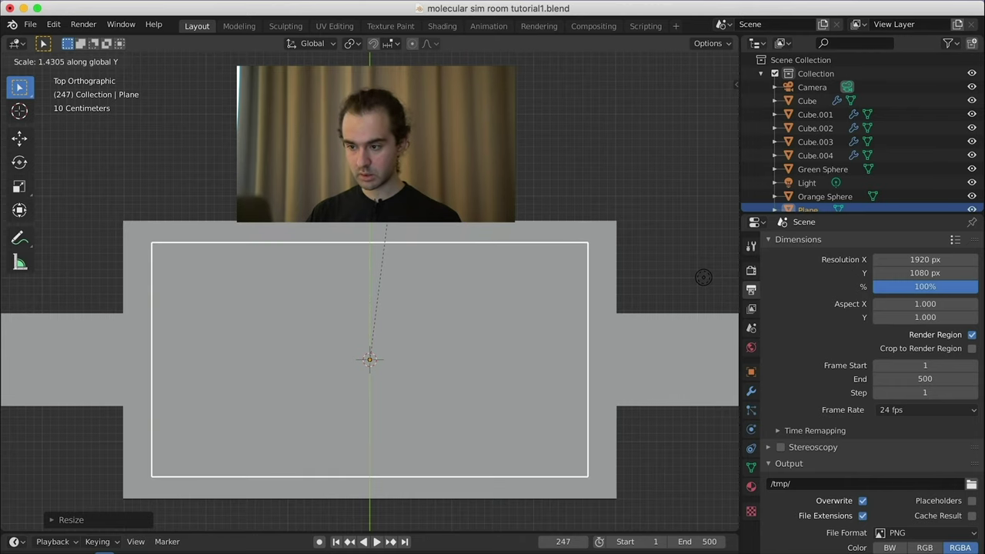
left_click(399, 224)
key("KP_0")
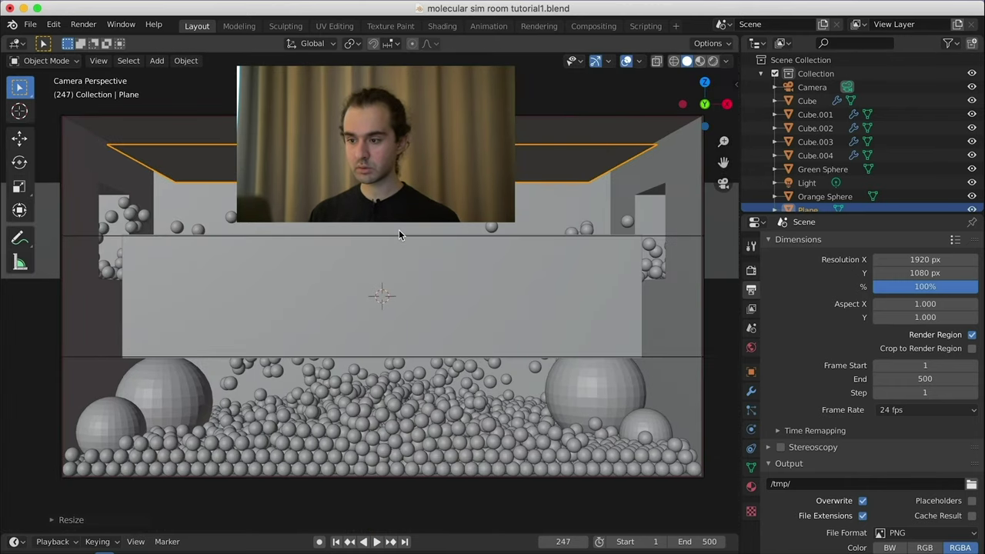
Show the rendered view and give the ceiling plane a material named Ceiling light with an Emission surface.
key("z")
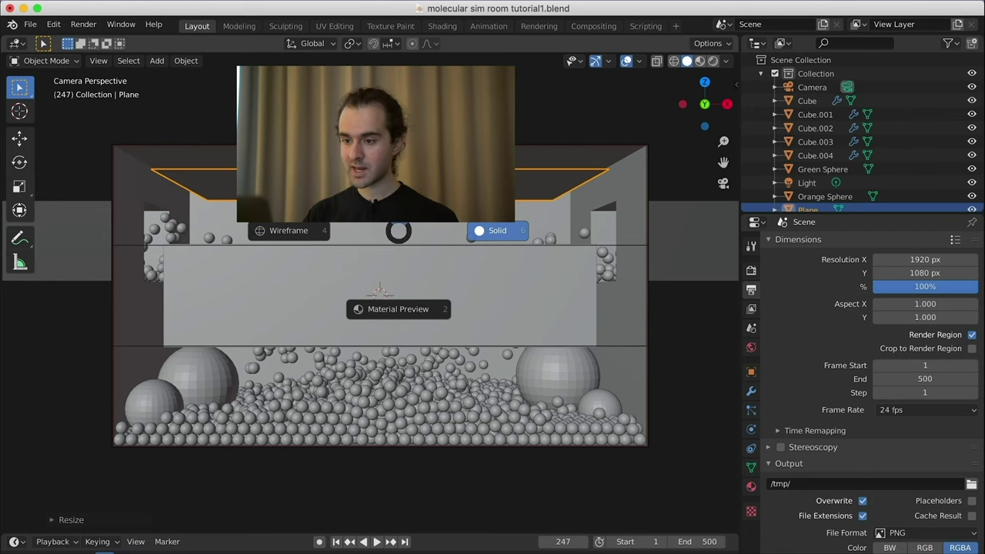
key("8")
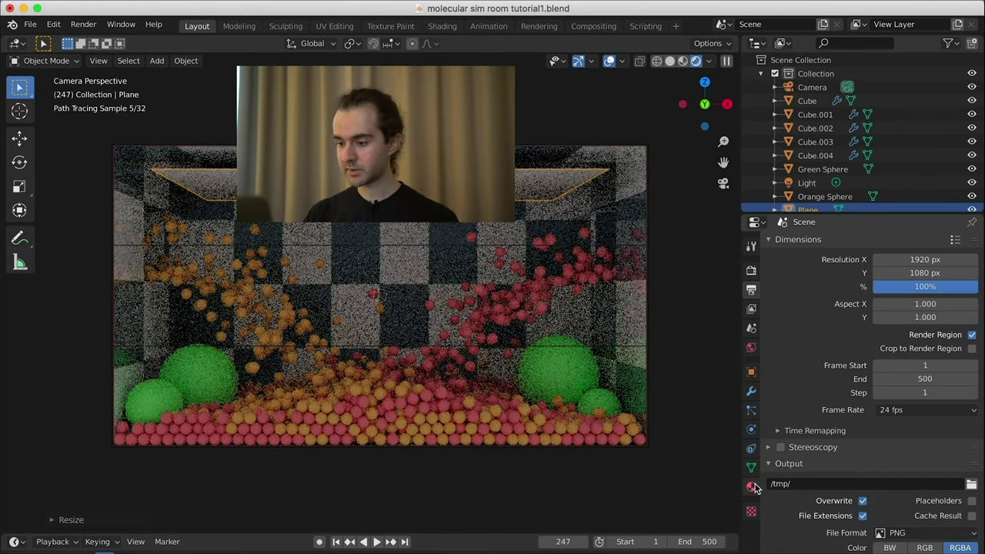
left_click(751, 487)
left_click(776, 287)
left_click(815, 302)
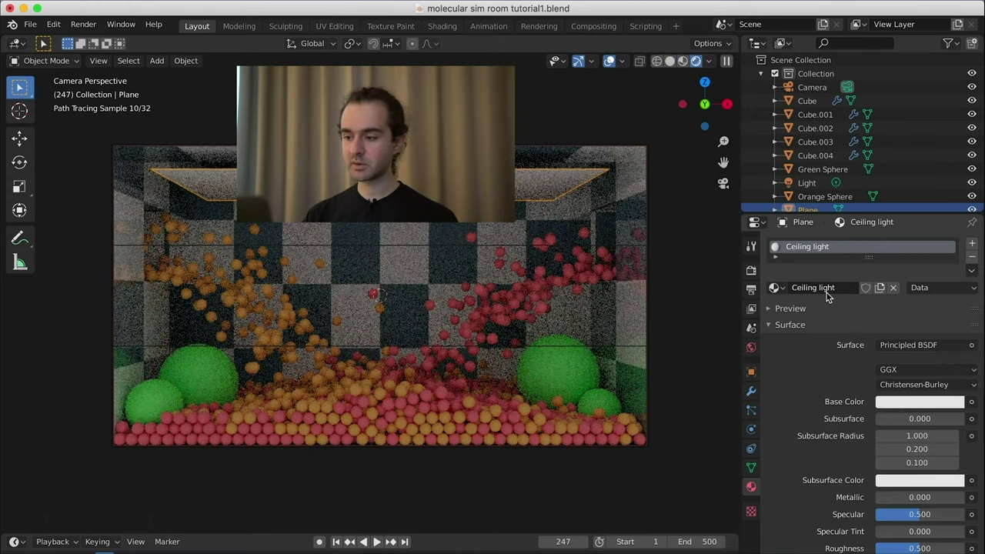
left_click(910, 344)
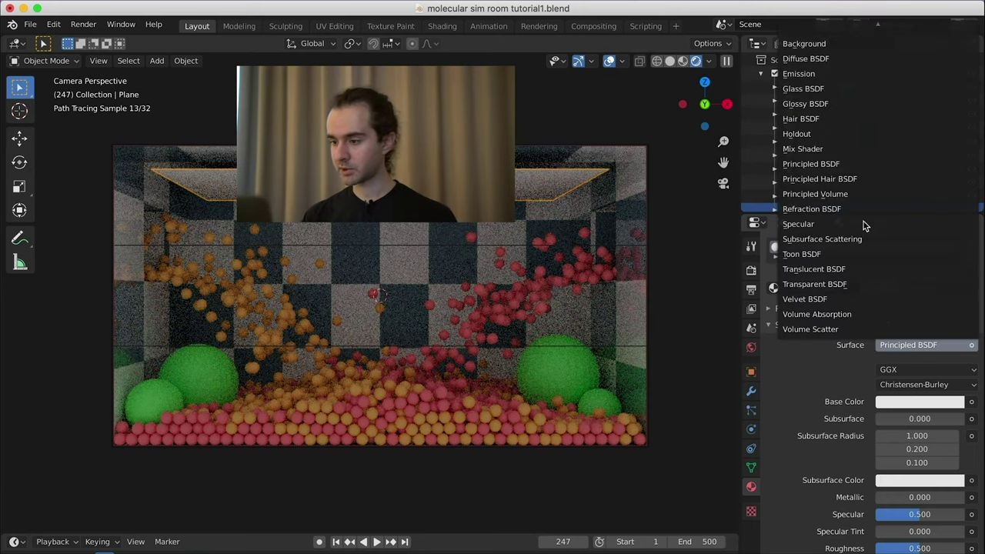
left_click(818, 73)
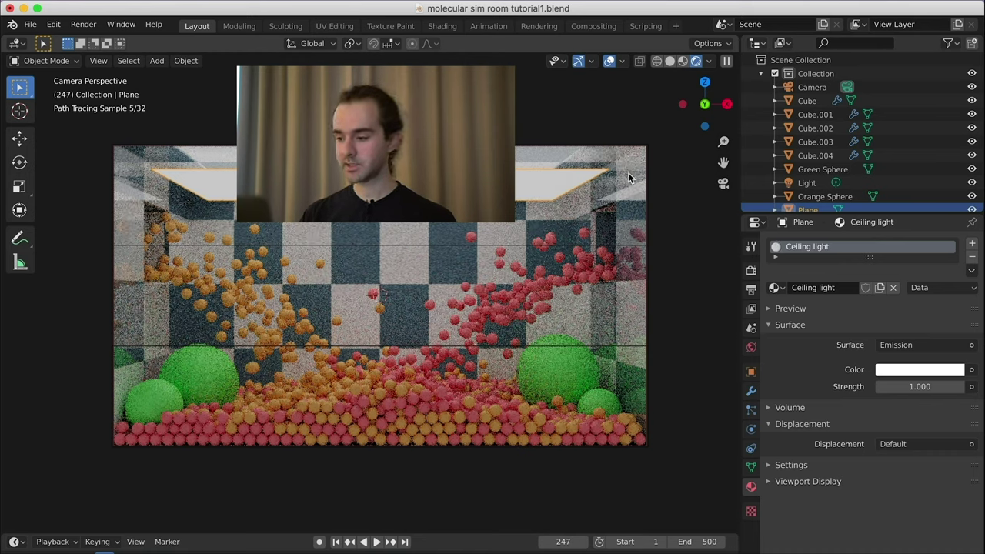
Try an emission strength of 0.5 on the Ceiling light material and settle on a strength of 0.65.
left_click(920, 389)
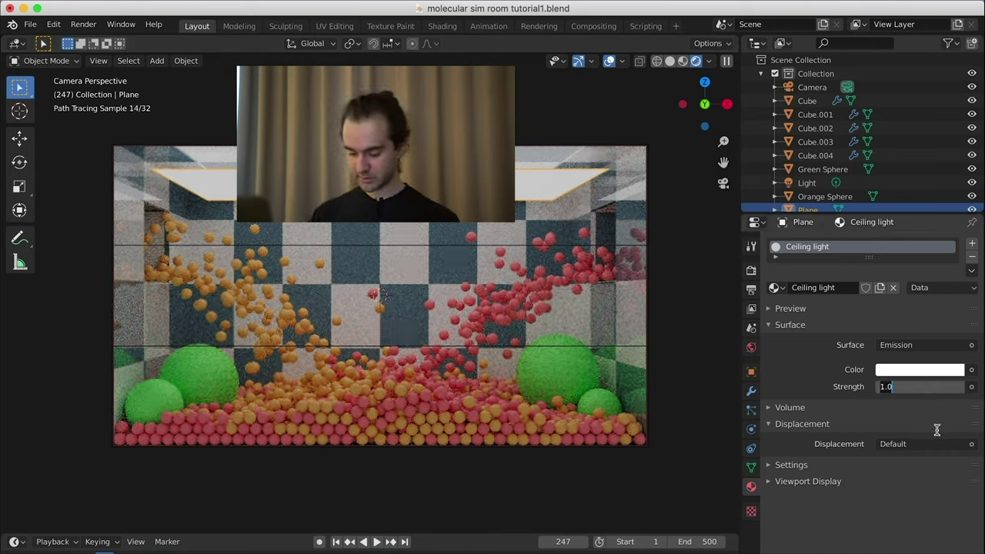
type("0.5")
key("Return")
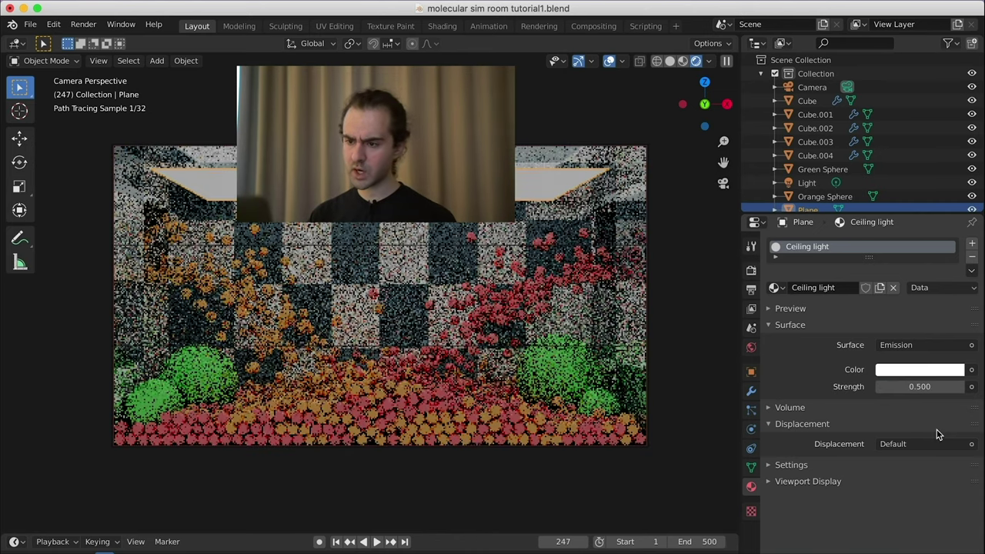
left_click(908, 387)
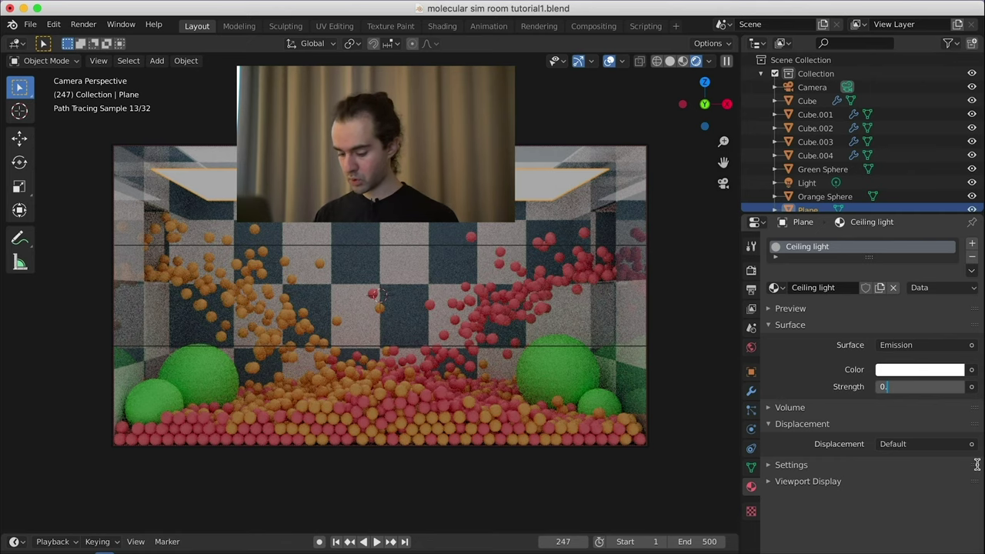
type("0.65")
key("Return")
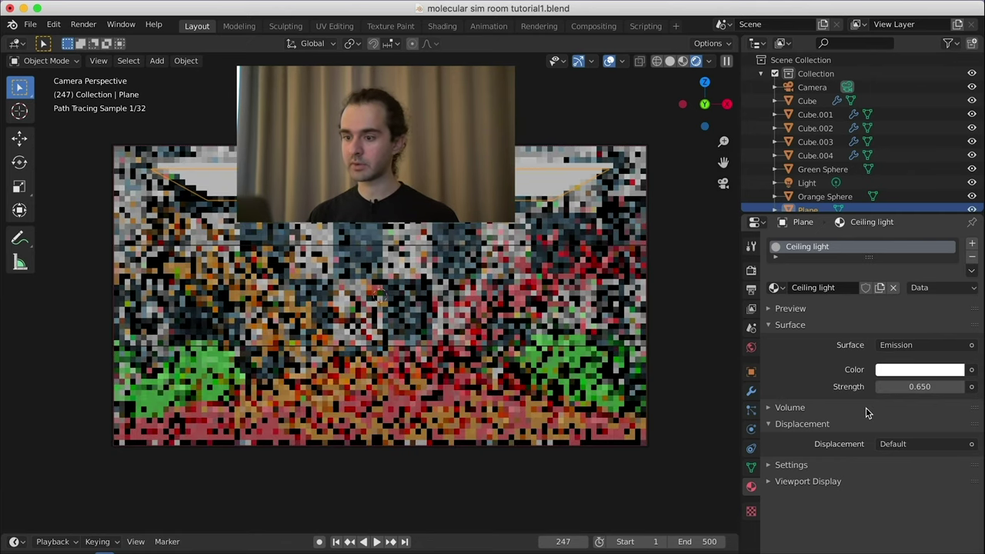
Display the scene in solid shading, apply Shade Smooth to the three source spheres outside the room, and return to the camera view.
left_click(656, 237)
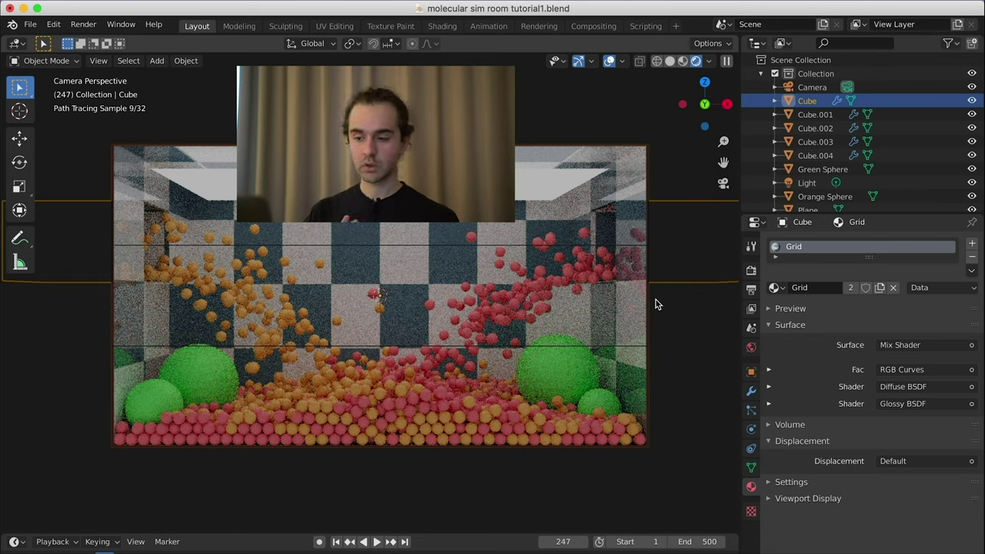
key("z")
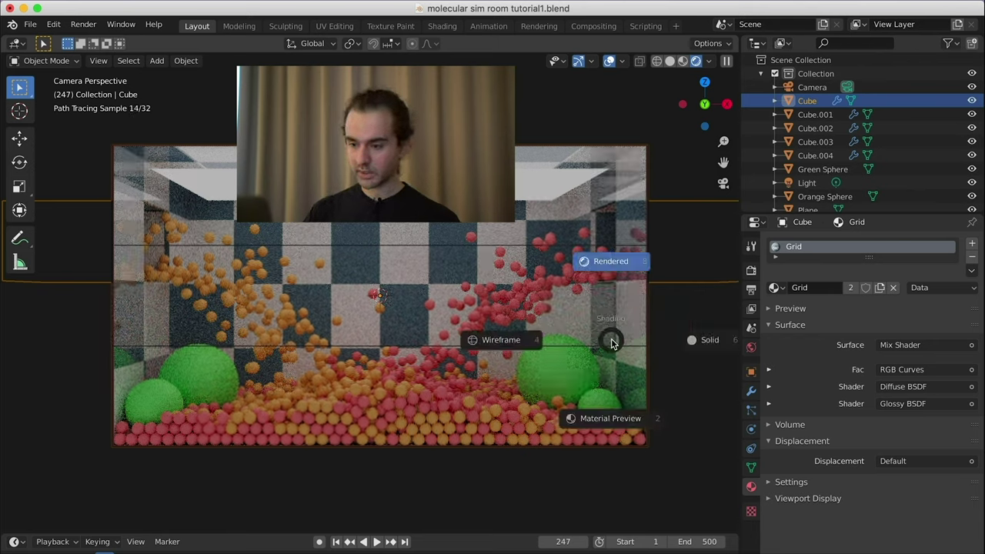
left_click(716, 342)
scroll(654, 346, "up", 2)
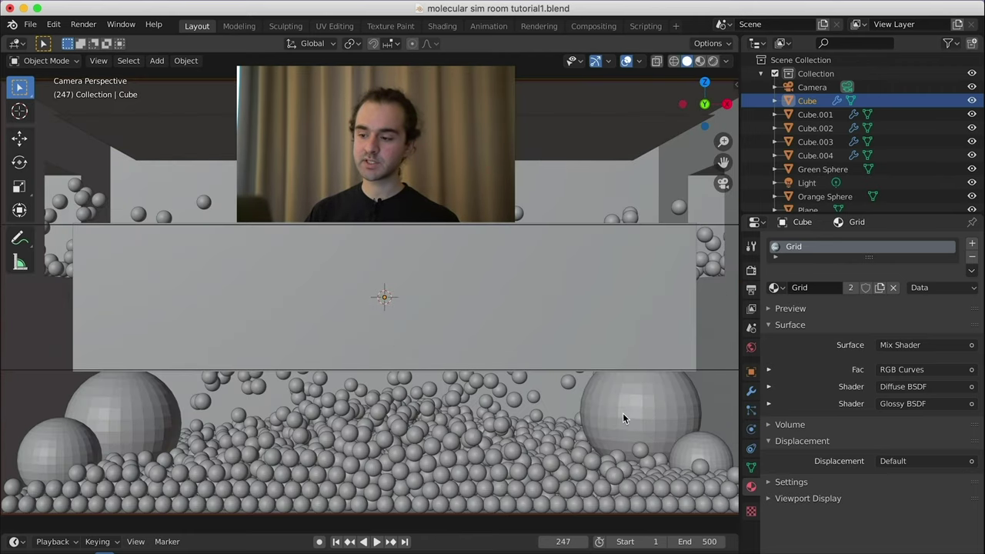
scroll(618, 412, "down", 3)
key("KP_1")
scroll(625, 415, "down", 1)
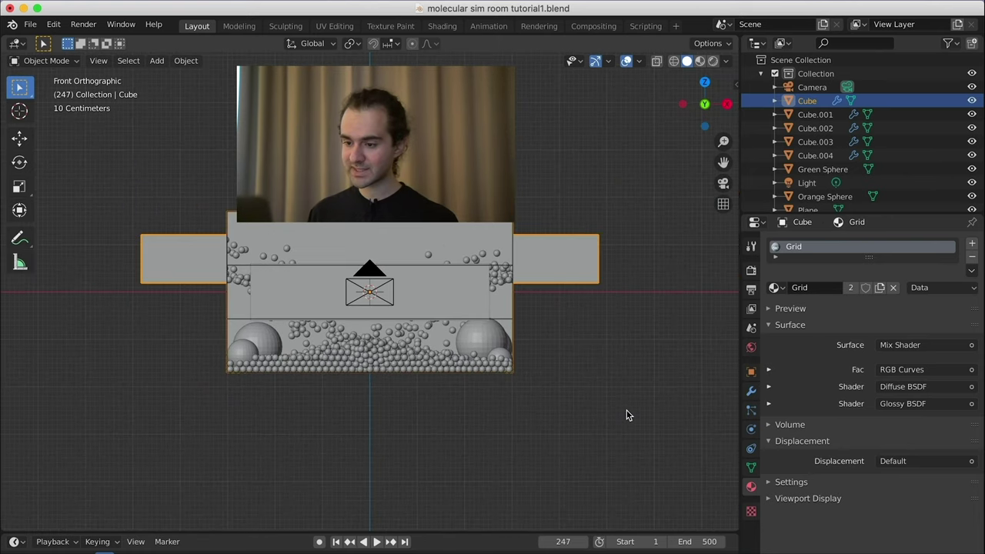
scroll(631, 413, "down", 4)
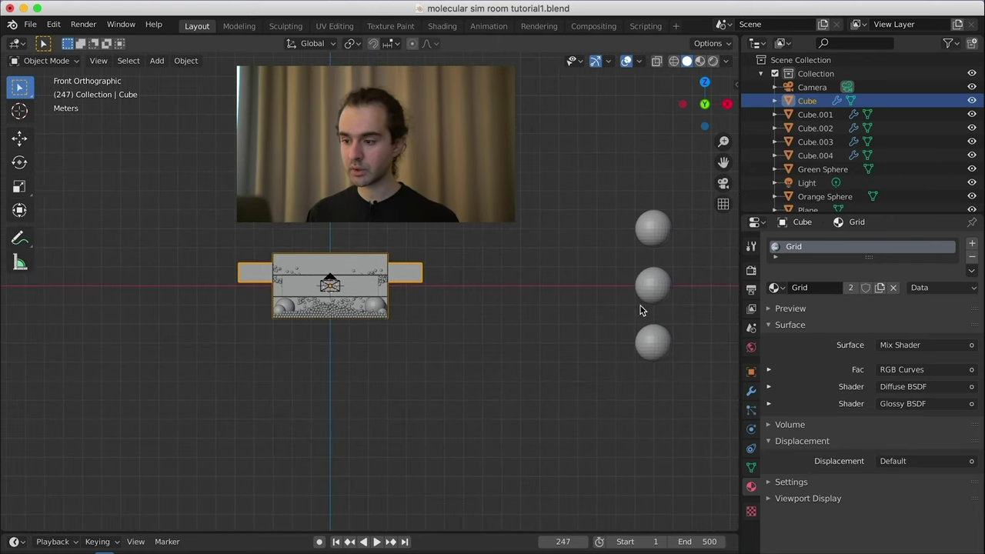
left_click_drag(633, 198, 687, 346)
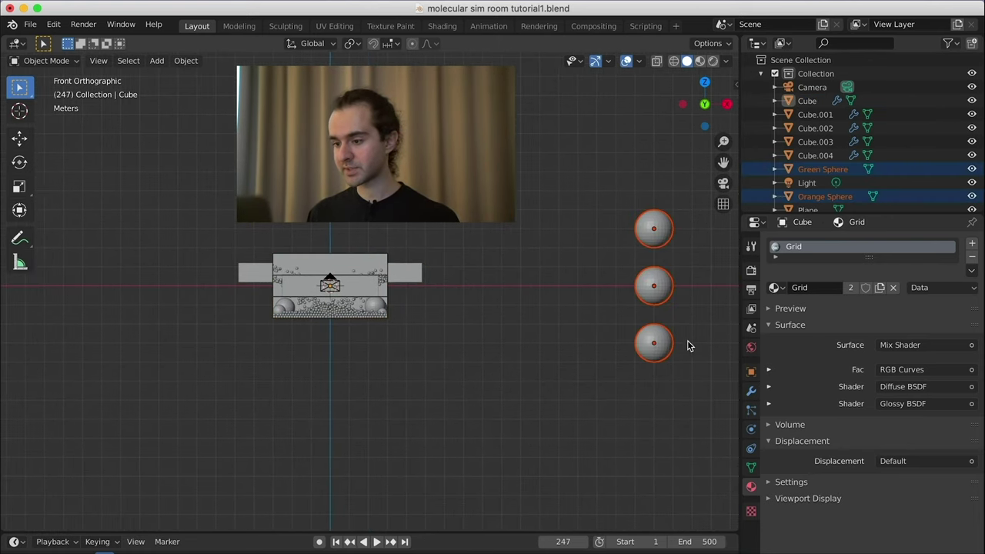
right_click(664, 293)
left_click(664, 295)
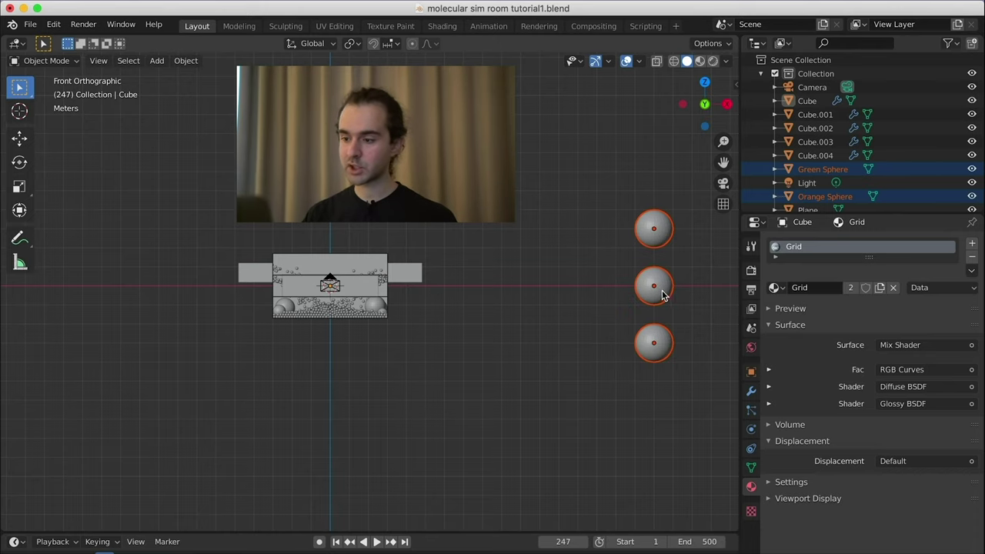
key("KP_0")
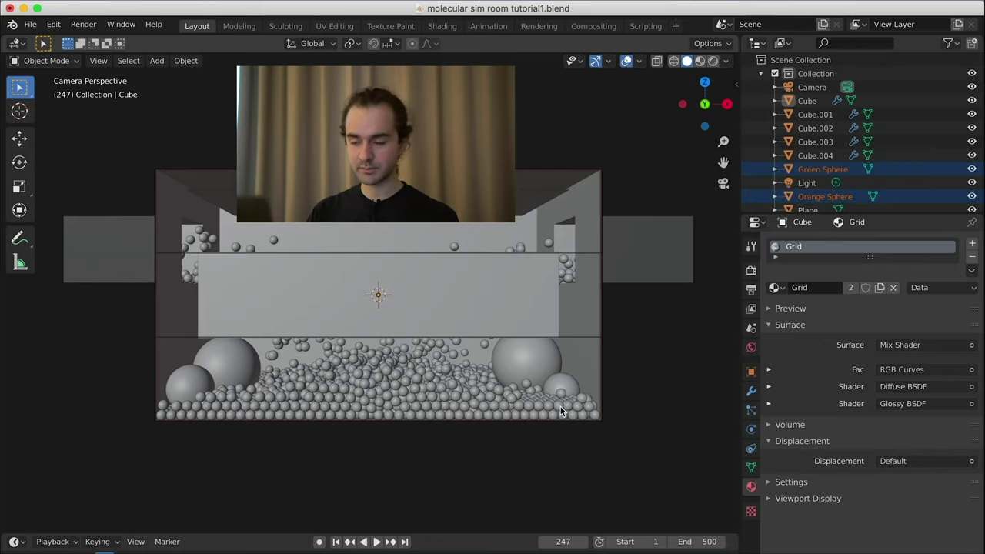
Select the Green Sphere and split the 3D viewport horizontally, turning the upper area into a Shader Editor.
left_click(828, 171)
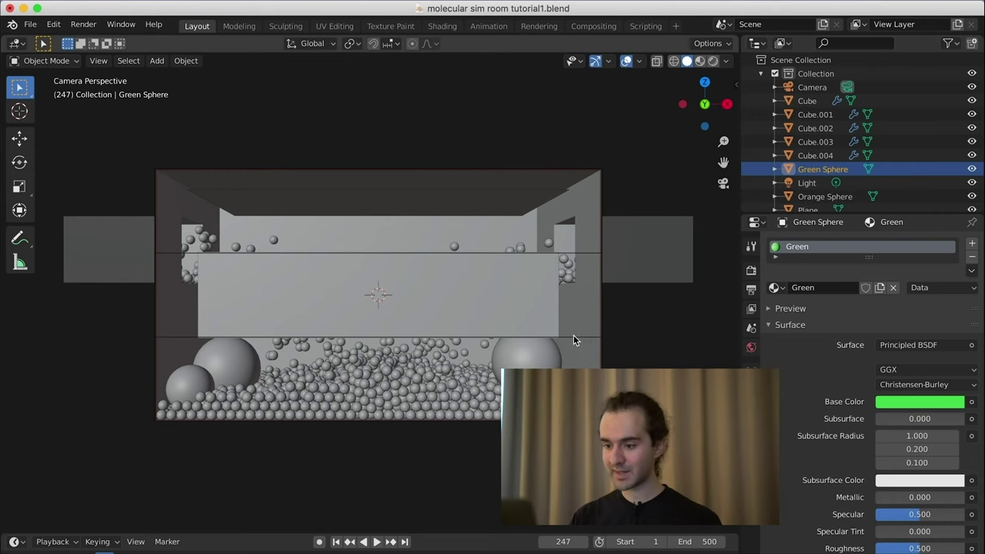
scroll(570, 341, "up", 2)
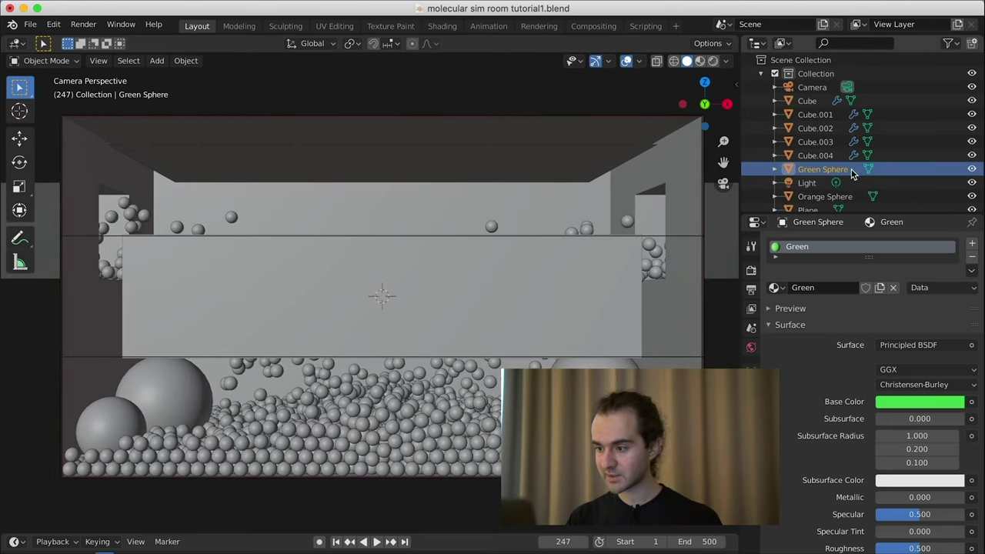
left_click_drag(735, 39, 645, 234)
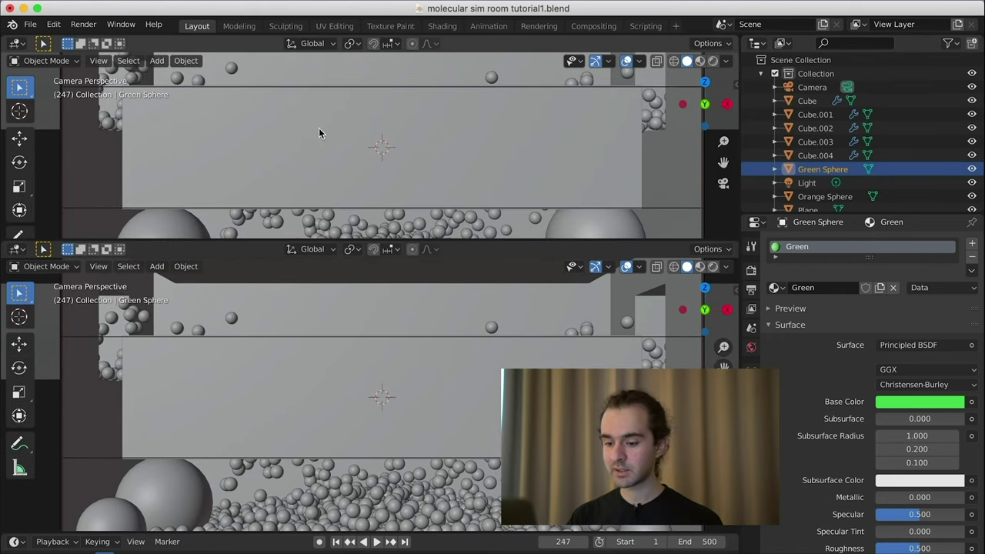
left_click(15, 43)
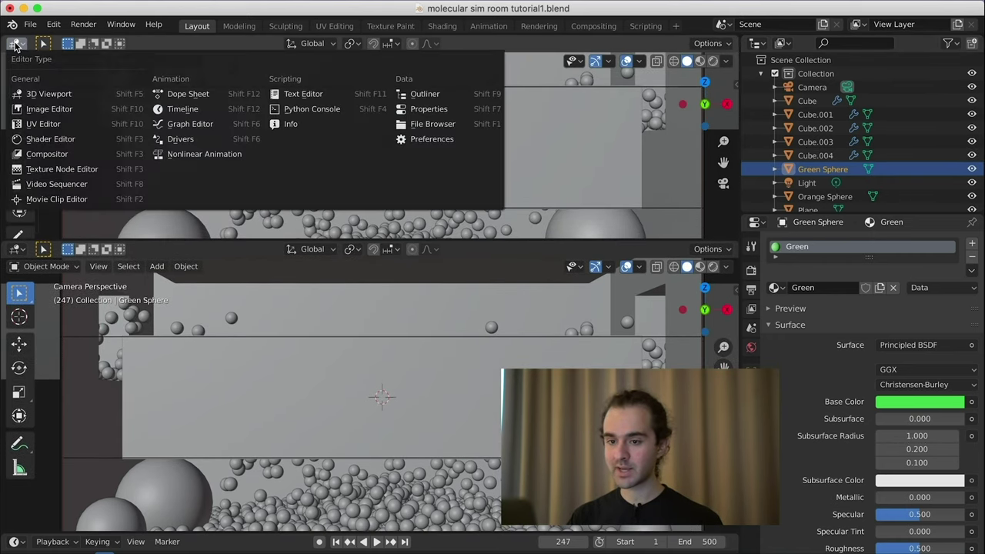
left_click(50, 138)
Space the Green material's Principled BSDF and Material Output nodes apart and add a Noise Texture node between them.
scroll(323, 154, "down", 3)
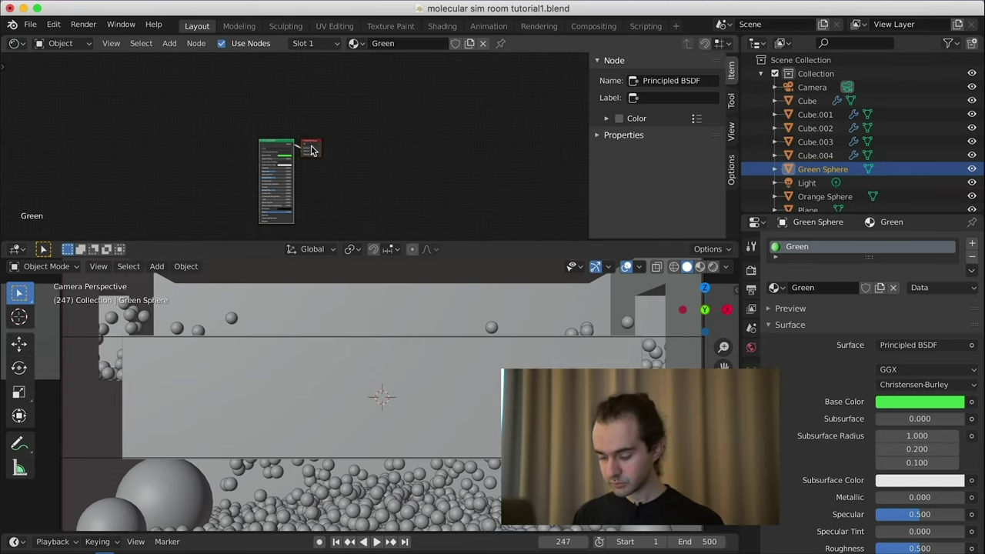
middle_click_drag(348, 181, 443, 137)
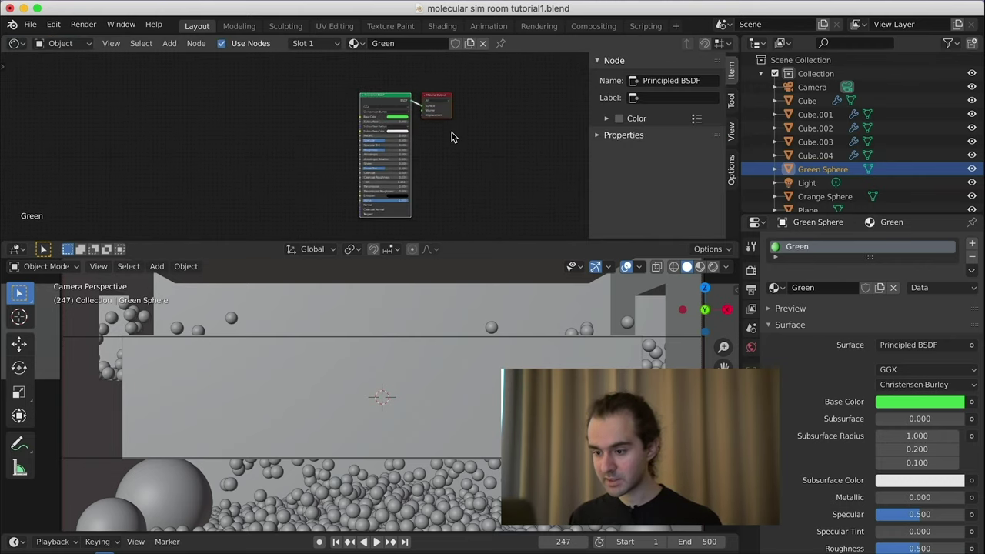
left_click_drag(433, 97, 321, 86)
scroll(379, 137, "up", 2)
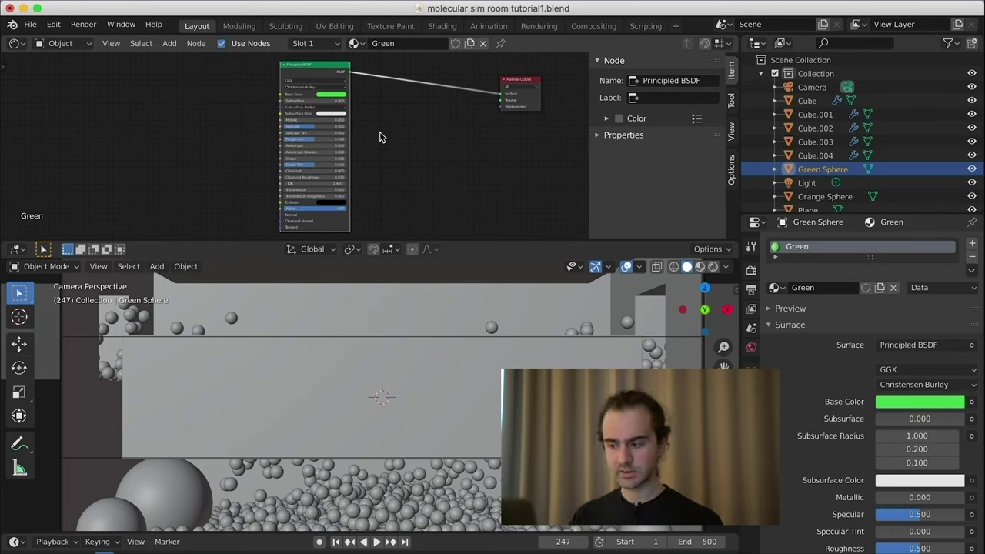
scroll(379, 137, "up", 2)
key("shift+a")
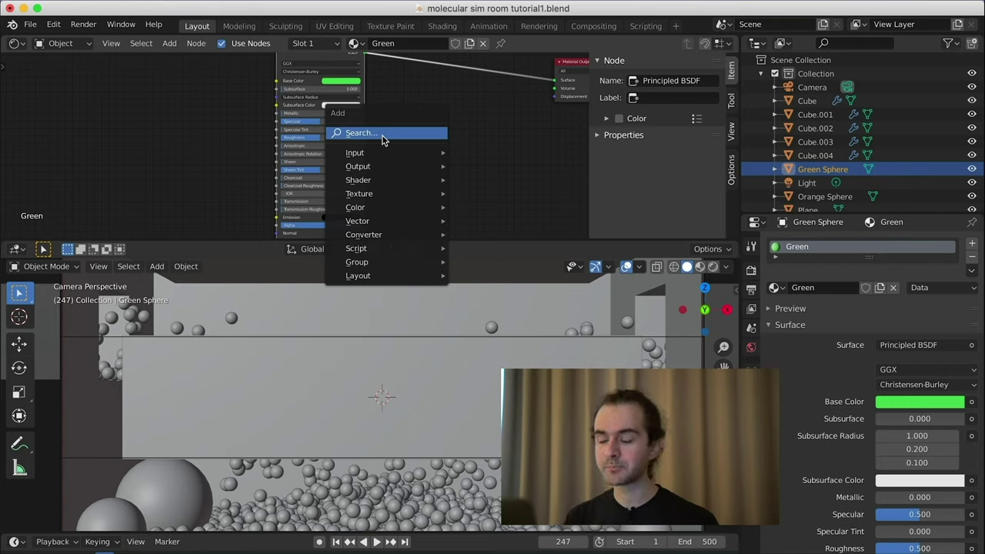
left_click(408, 196)
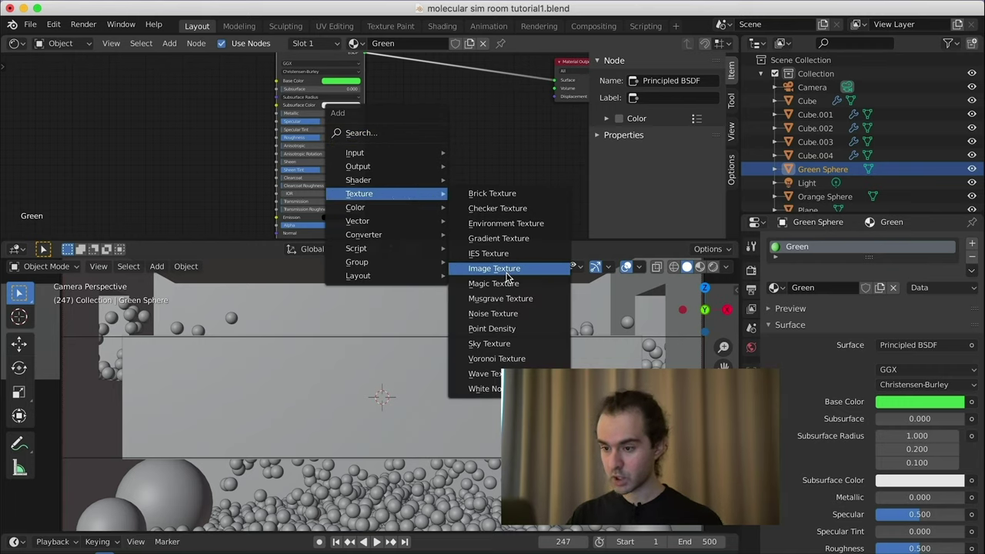
left_click(496, 313)
left_click(442, 135)
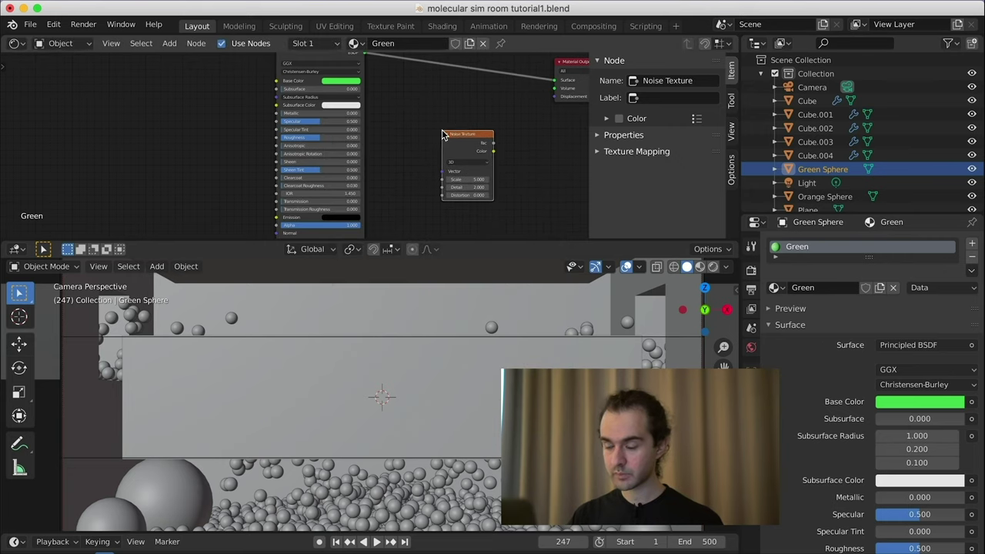
scroll(442, 134, "down", 3)
left_click_drag(315, 80, 186, 71)
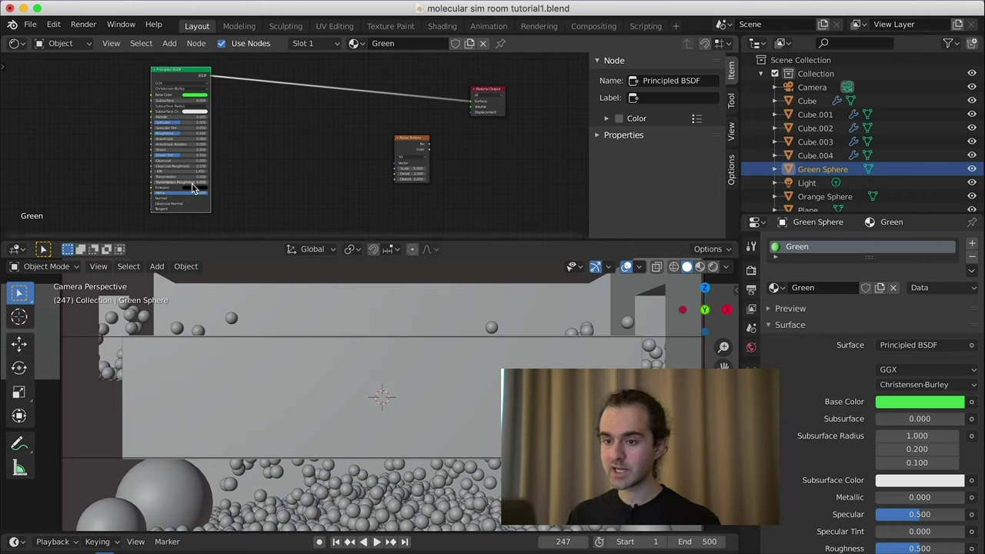
Add a Displacement node, connect it to the Material Output's Displacement input, and feed the Noise Texture's Color into its Height.
scroll(498, 89, "up", 2)
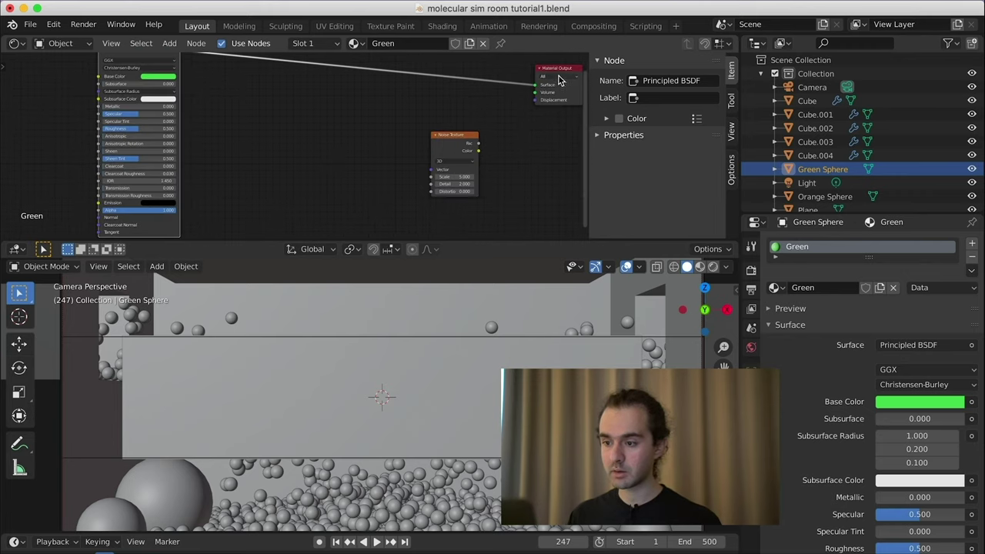
scroll(384, 132, "up", 2)
key("shift+a")
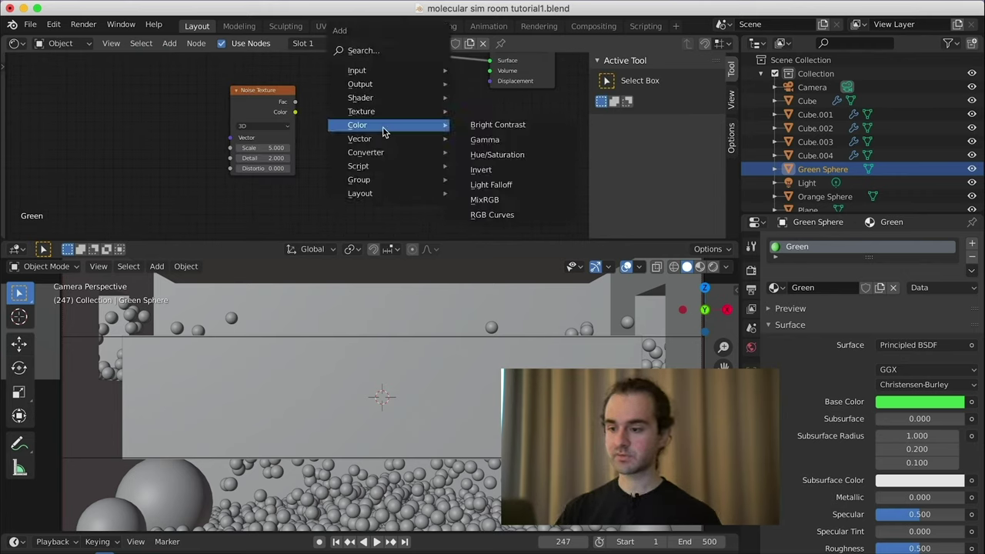
mouse_move(389, 139)
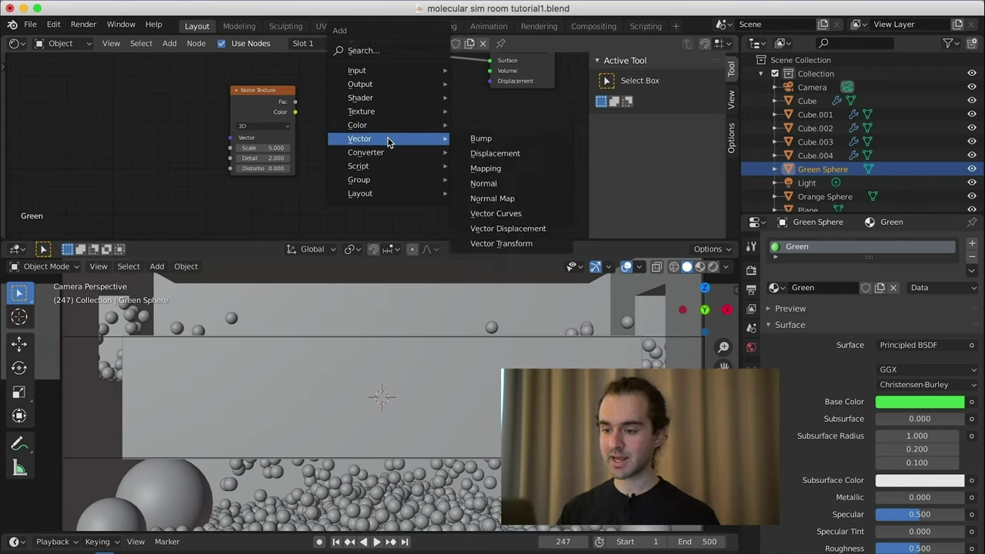
left_click(496, 155)
left_click(377, 82)
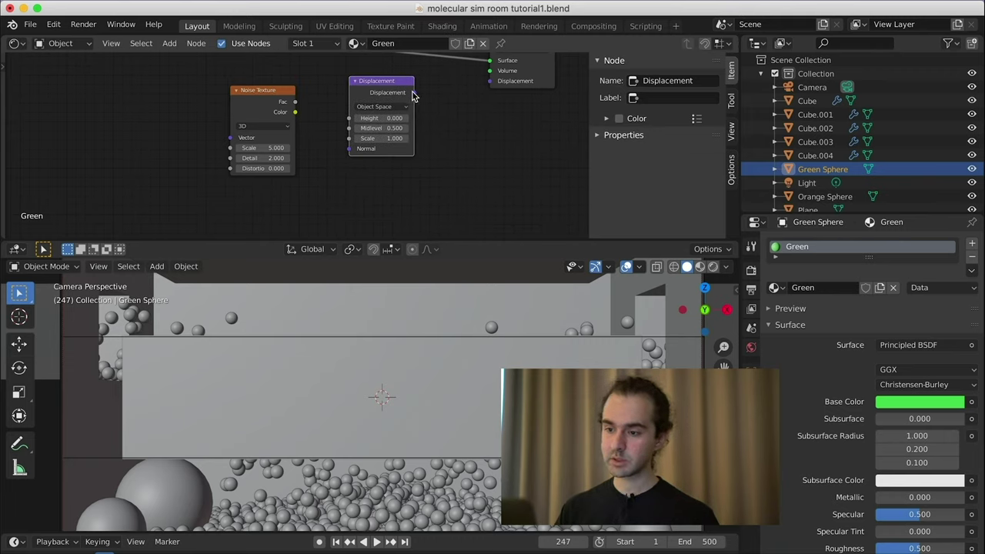
left_click_drag(414, 93, 490, 81)
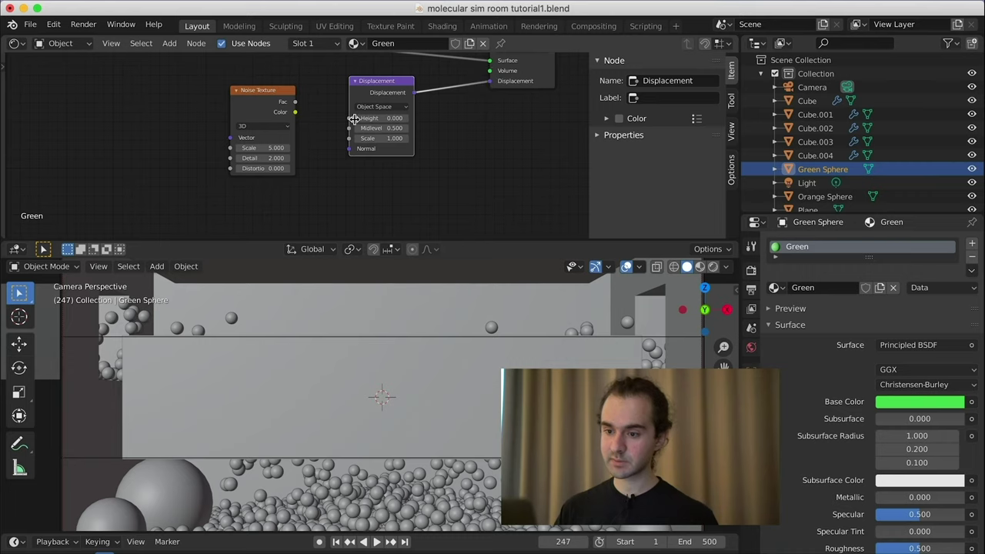
left_click(285, 107)
left_click_drag(295, 111, 349, 118)
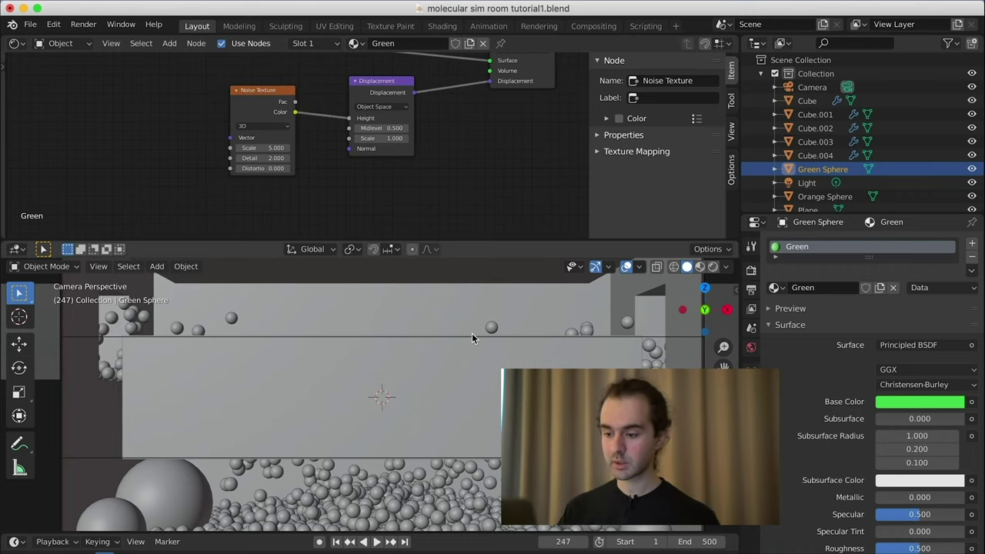
Frame the room in the lower 3D viewport and switch it to rendered shading.
scroll(471, 333, "down", 2)
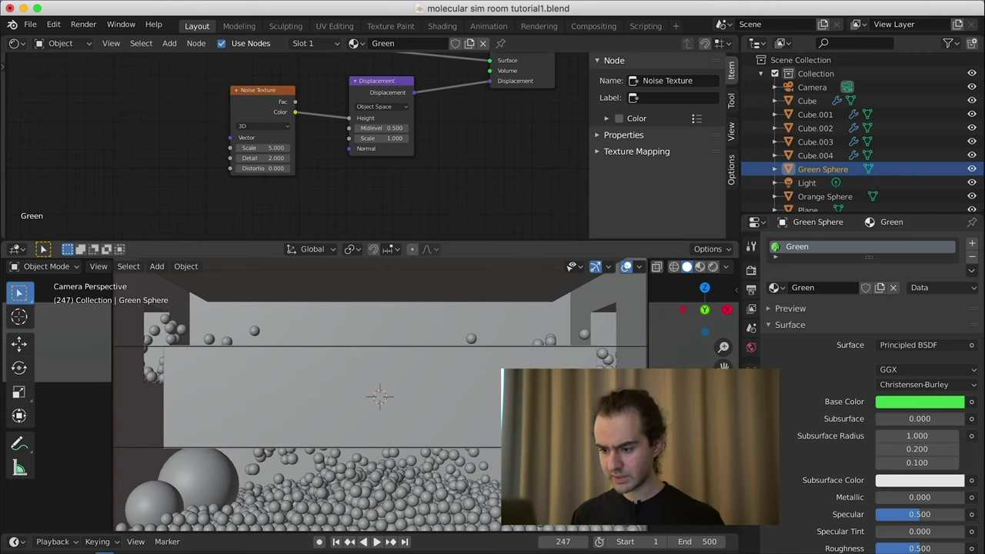
middle_click_drag(510, 477, 500, 431, "shift")
key("z")
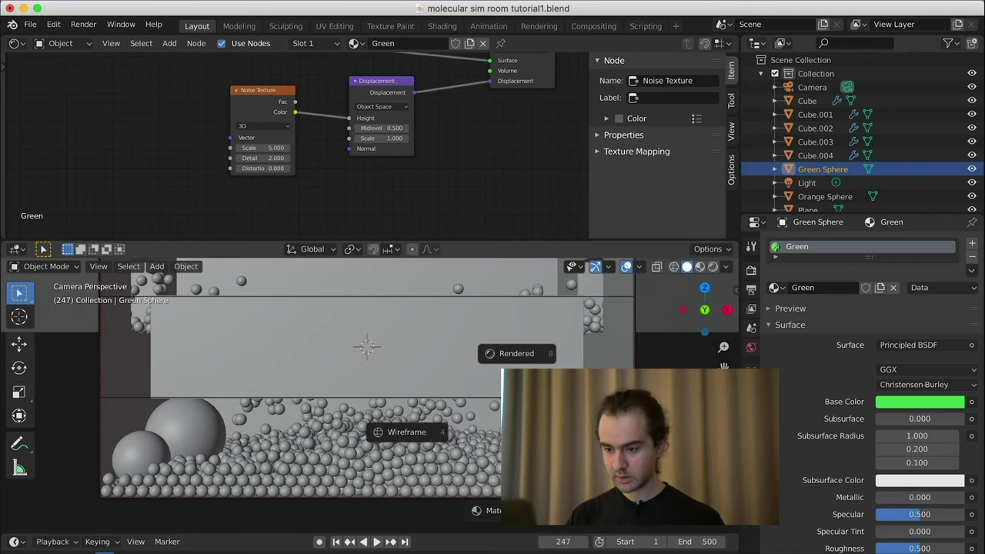
left_click(369, 346)
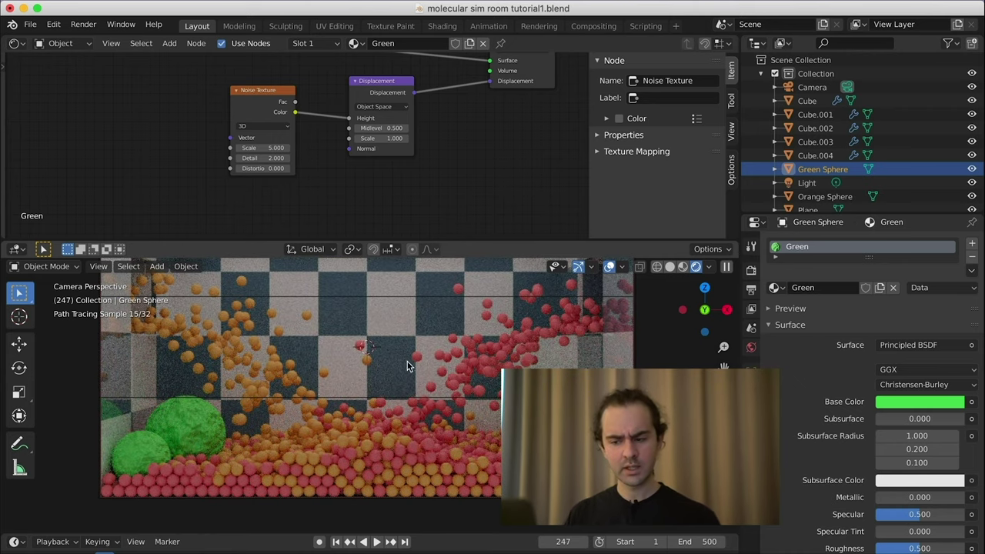
Set the Displacement node's Scale to 0.1 in the Green material.
scroll(488, 140, "up", 3)
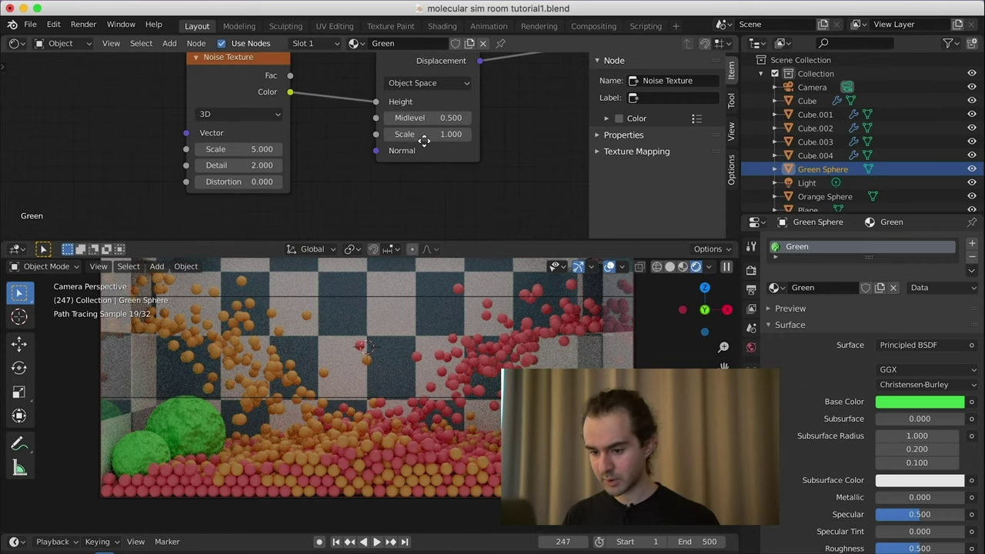
middle_click_drag(433, 137, 375, 128)
left_click(359, 132)
type("0.1")
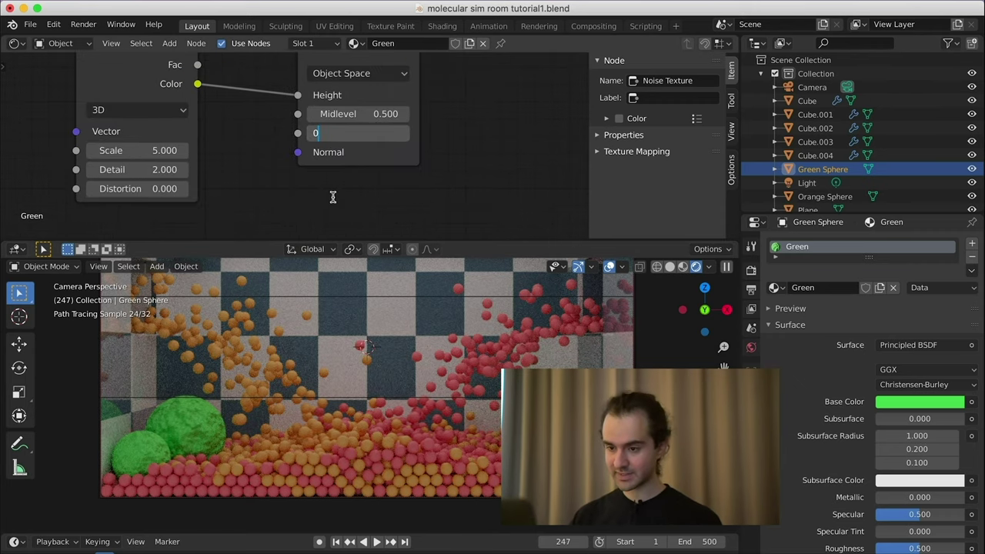
key("Return")
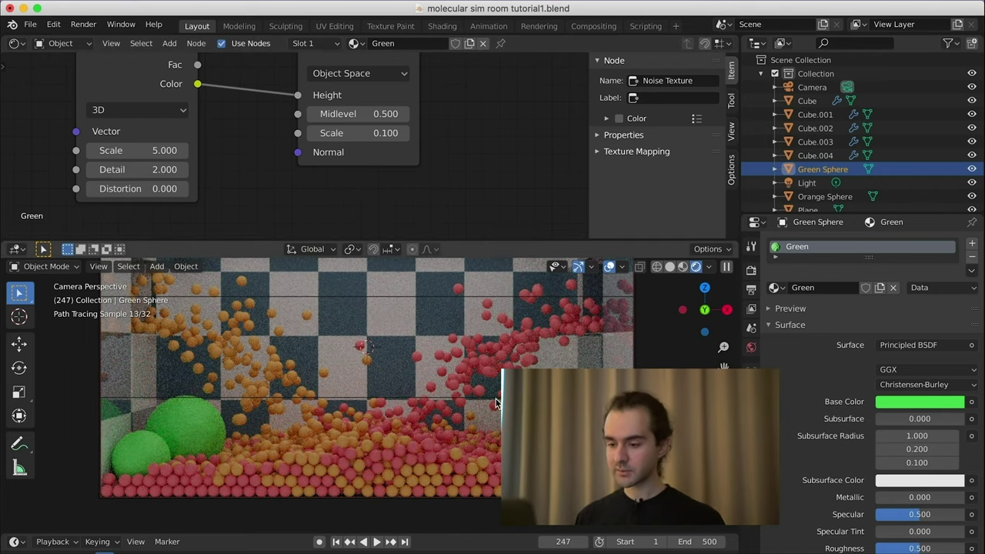
Set the Roughness of the Green material's Principled BSDF to 0.1.
scroll(361, 331, "up", 3)
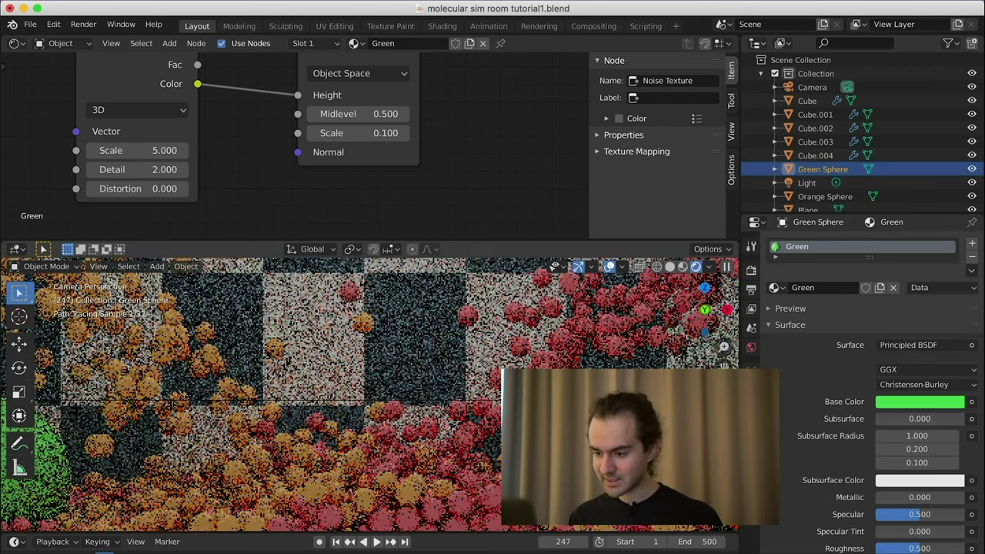
scroll(301, 356, "down", 3)
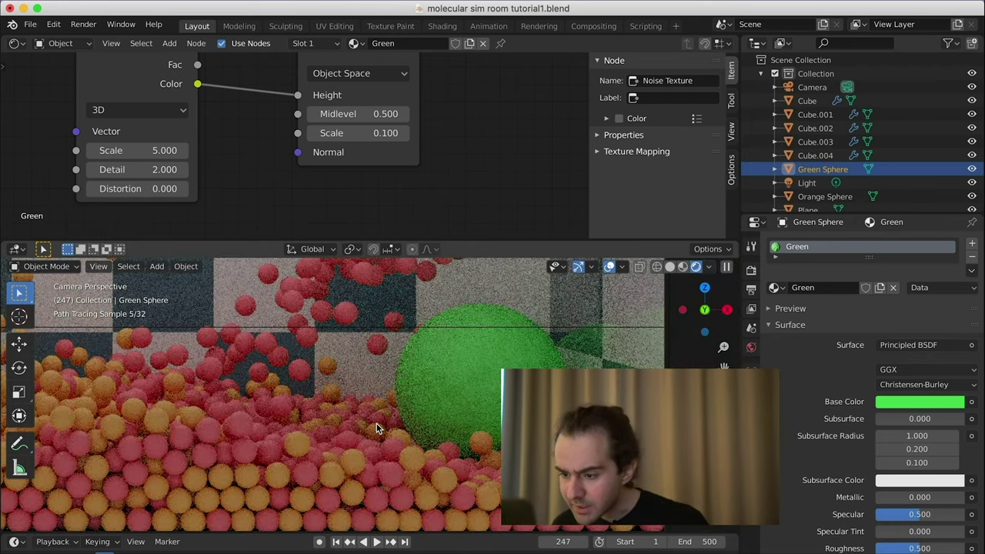
scroll(373, 137, "down", 3)
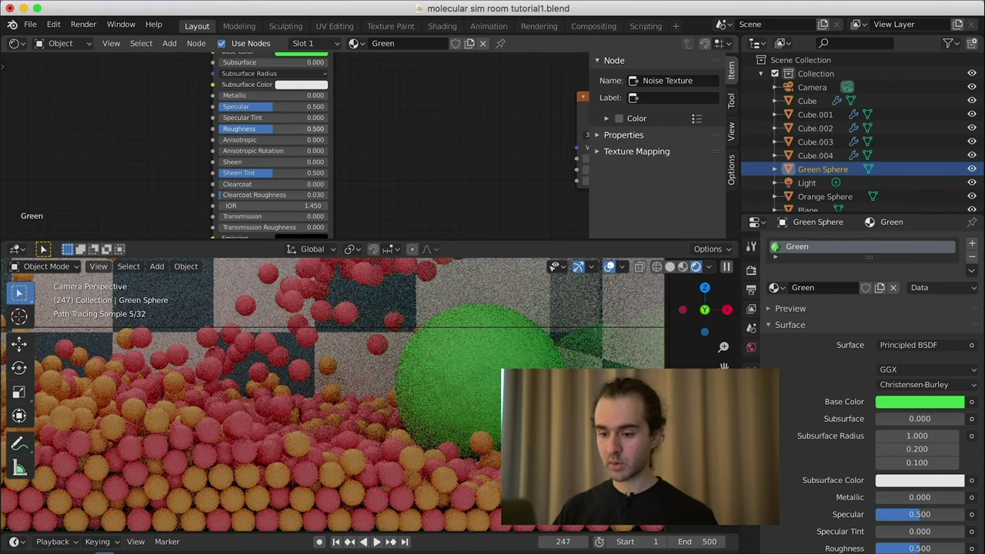
left_click(276, 129)
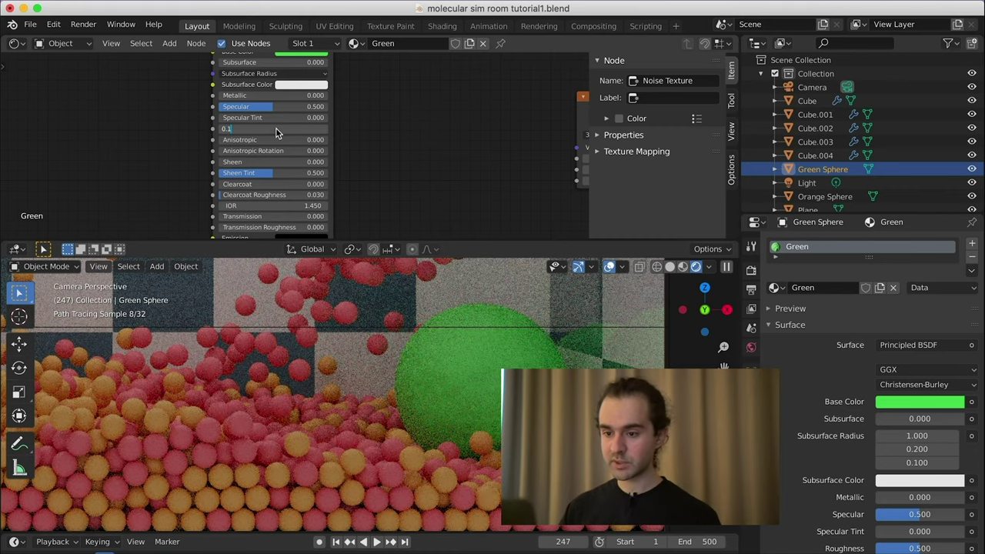
type("0.1")
key("Return")
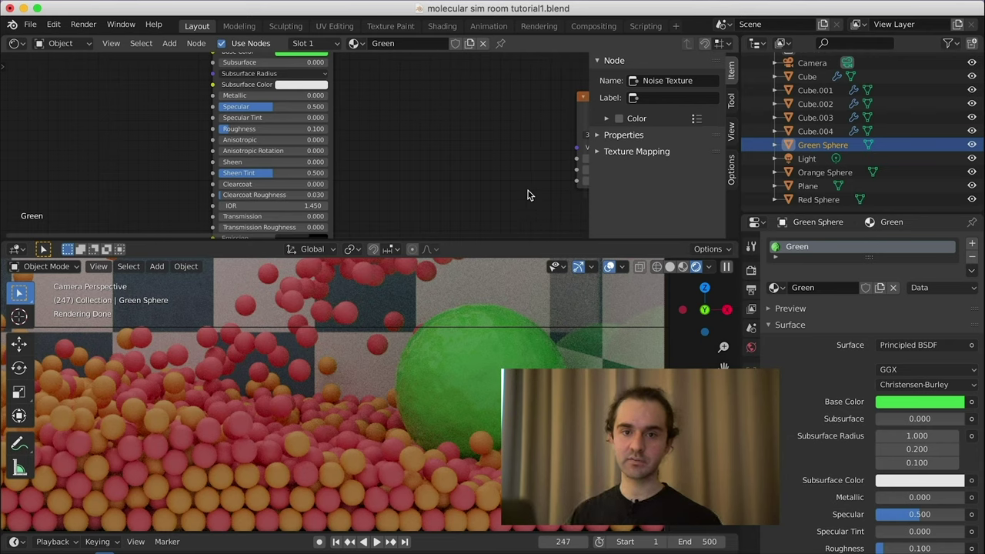
Copy the Green material's Noise Texture and Displacement nodes into the Orange material and connect them to the Material Output's Displacement input.
key("KP_Decimal")
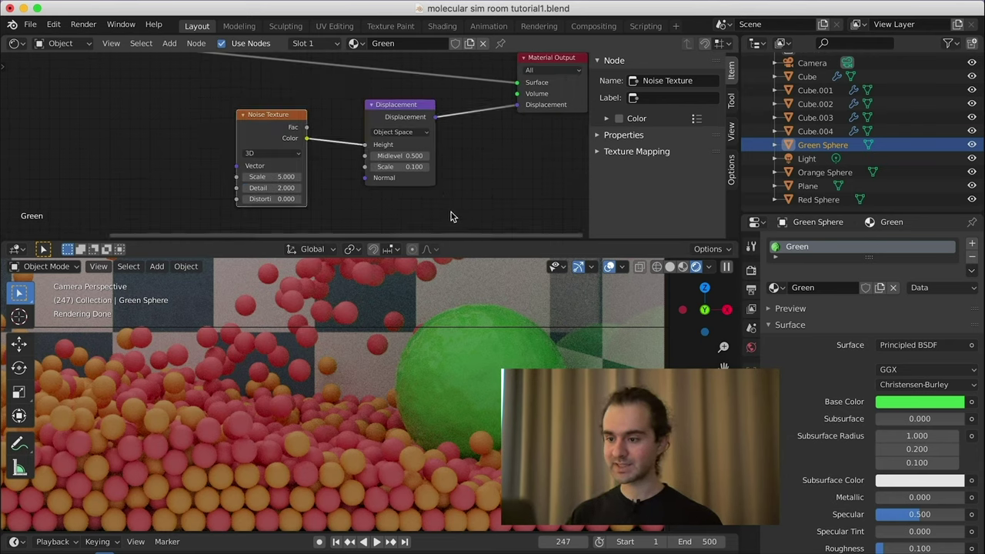
left_click(810, 172)
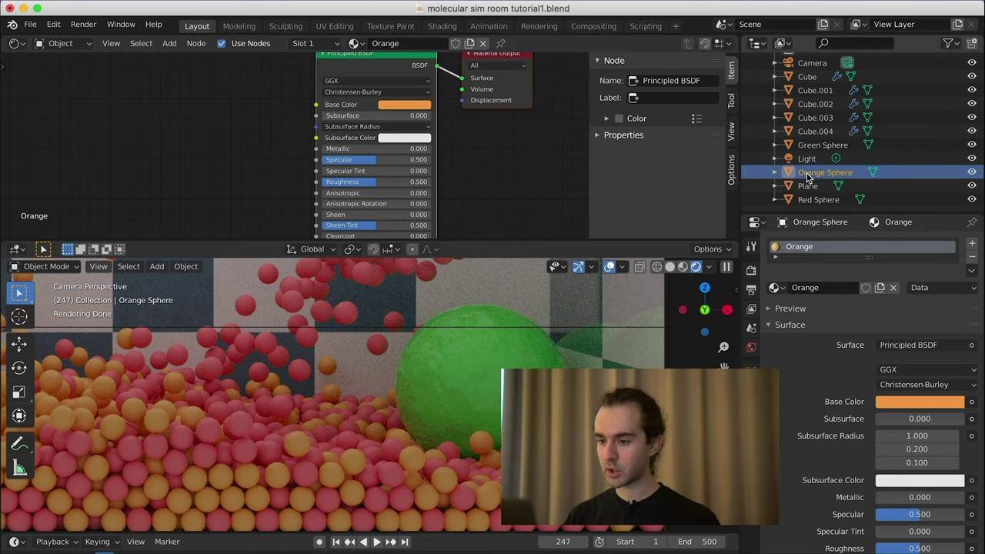
scroll(369, 115, "down", 2)
left_click_drag(342, 76, 81, 69)
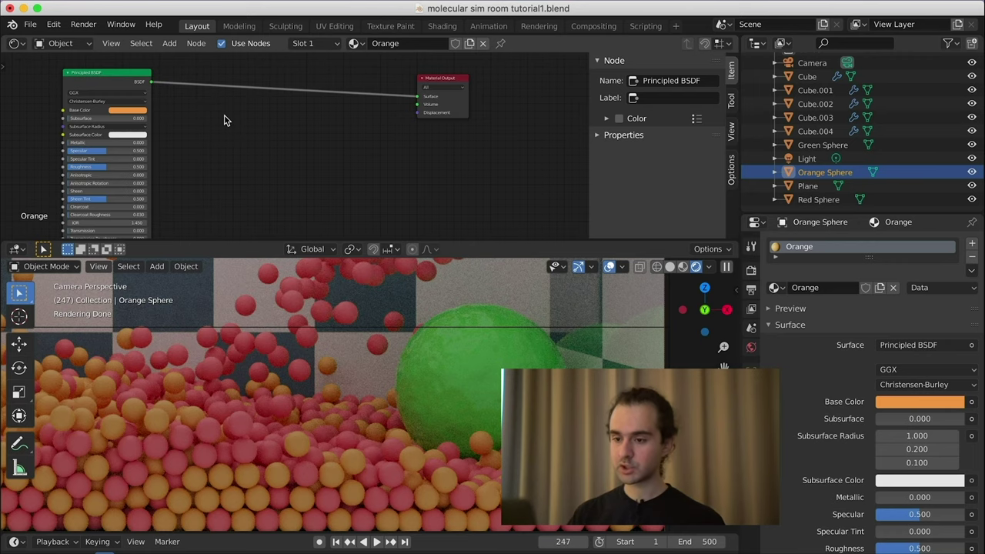
key("ctrl+v")
left_click_drag(311, 133, 353, 136)
scroll(353, 135, "up", 2)
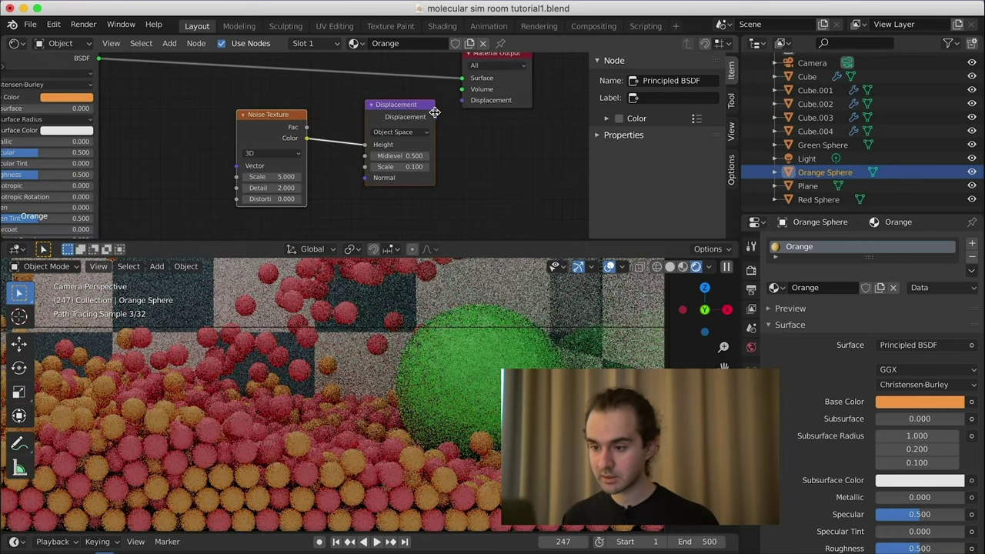
left_click_drag(435, 117, 462, 100)
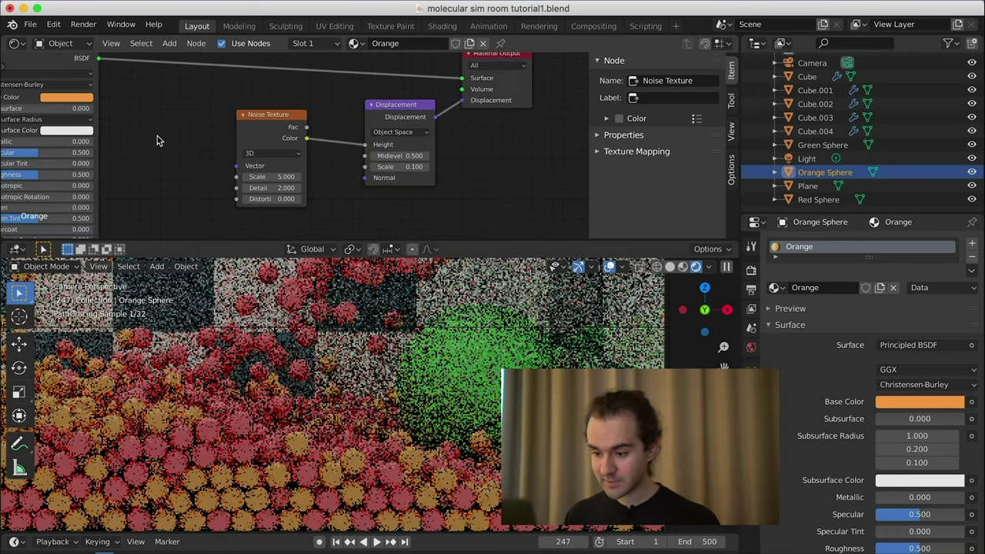
Set the Roughness of the Orange material's Principled BSDF to 0.1.
middle_click_drag(139, 141, 305, 136)
double_click(206, 169)
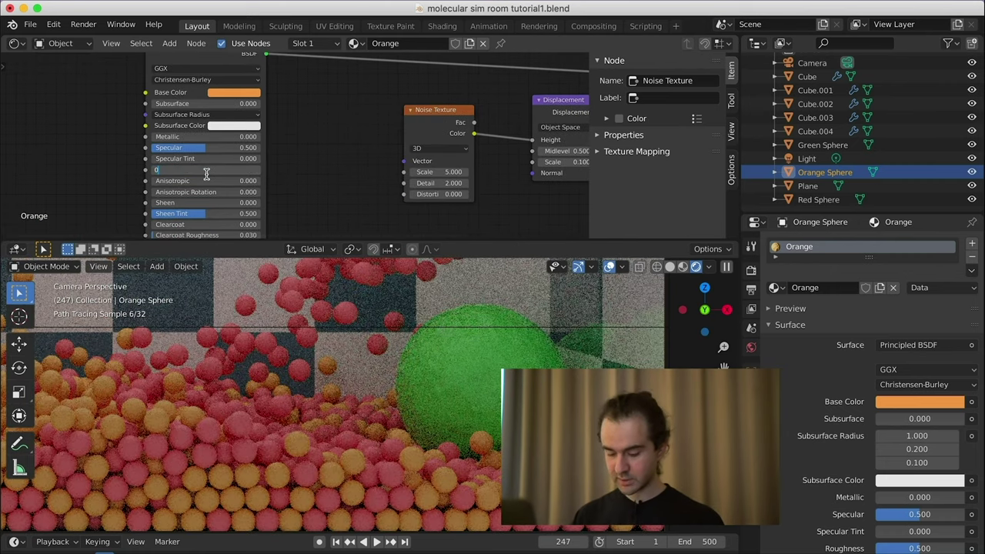
type("0.1")
key("Return")
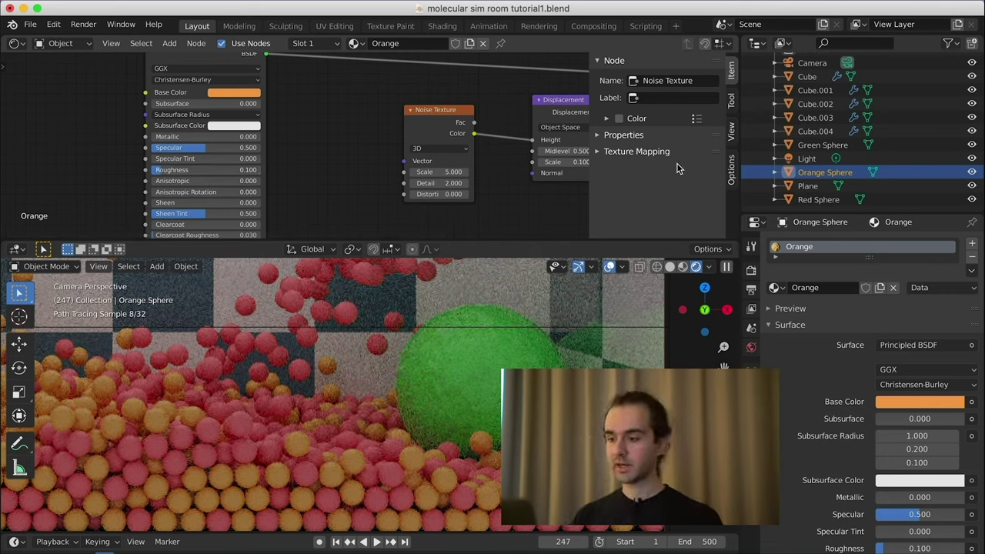
Paste the Noise Texture and Displacement nodes into the Red Sphere's material and connect them to the Material Output's Displacement input.
left_click(820, 199)
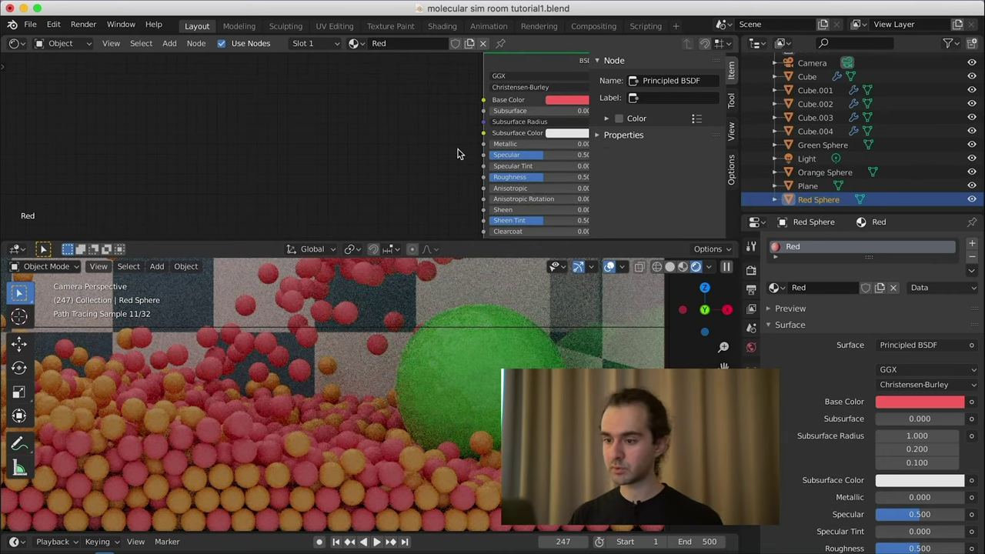
scroll(457, 153, "down", 2)
middle_click_drag(468, 96, 426, 74)
left_click_drag(427, 74, 223, 71)
scroll(306, 119, "down", 2)
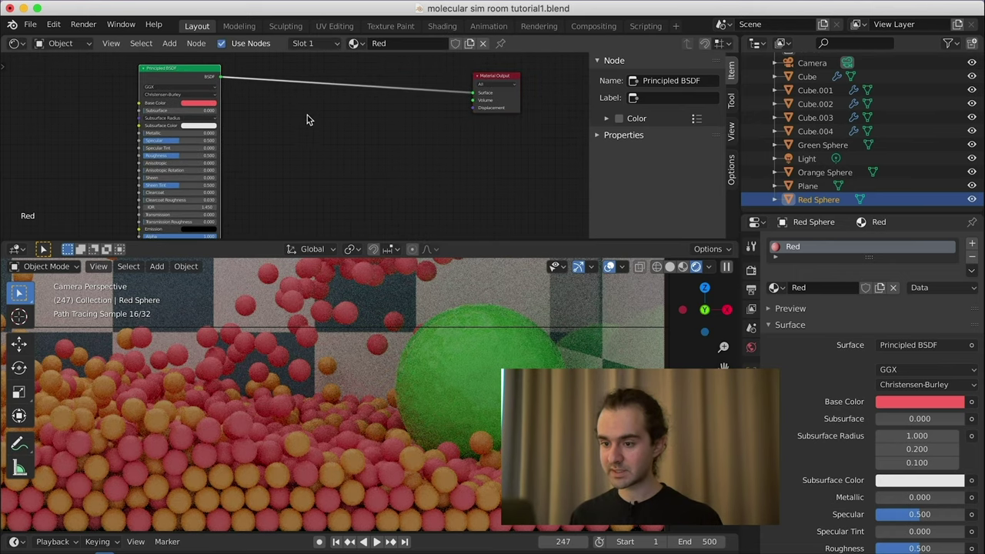
left_click(308, 120)
key("ctrl+v")
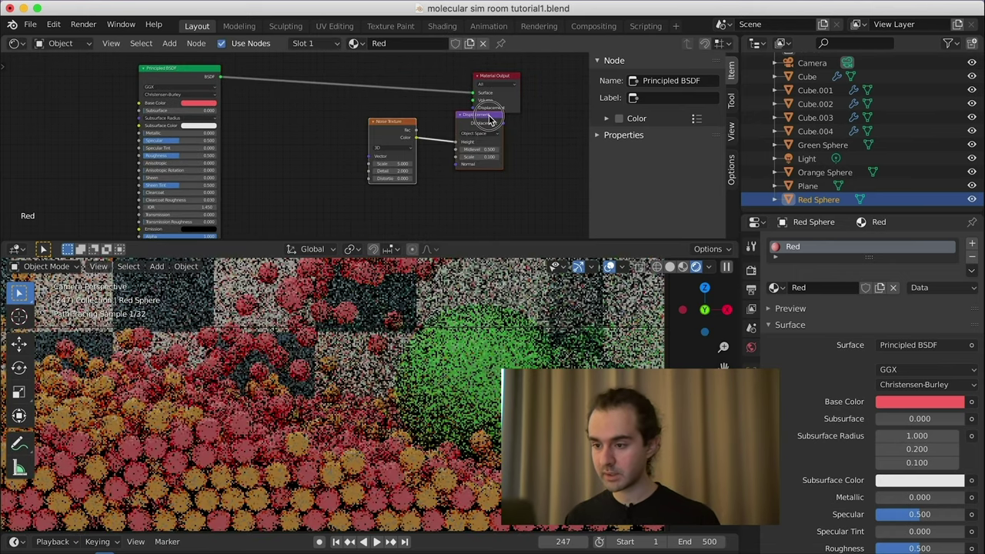
mouse_move(482, 102)
left_mouse_down()
mouse_move(435, 108)
mouse_move(471, 107)
left_mouse_up()
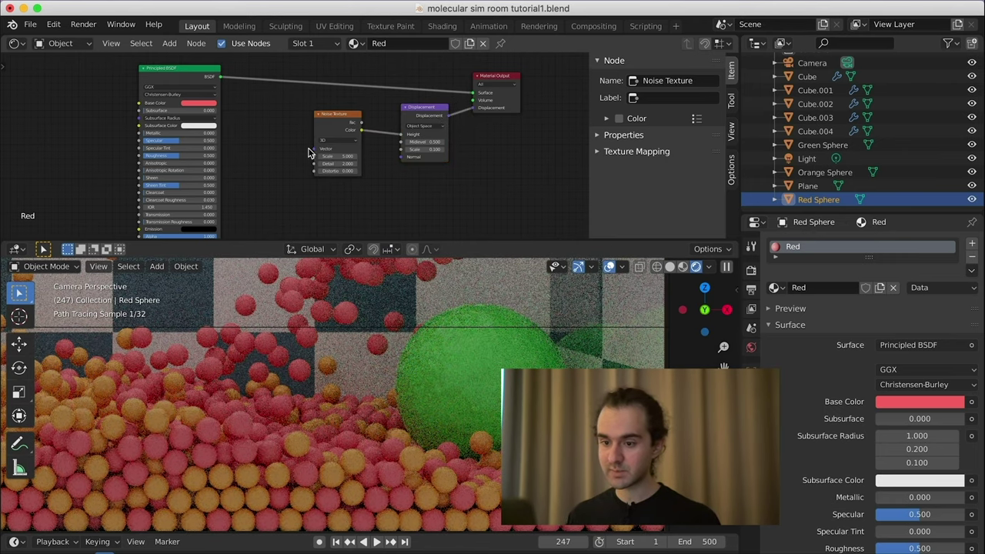
Set the Roughness of the Red material's Principled BSDF to 0.1.
double_click(164, 155)
type("10")
key("Return")
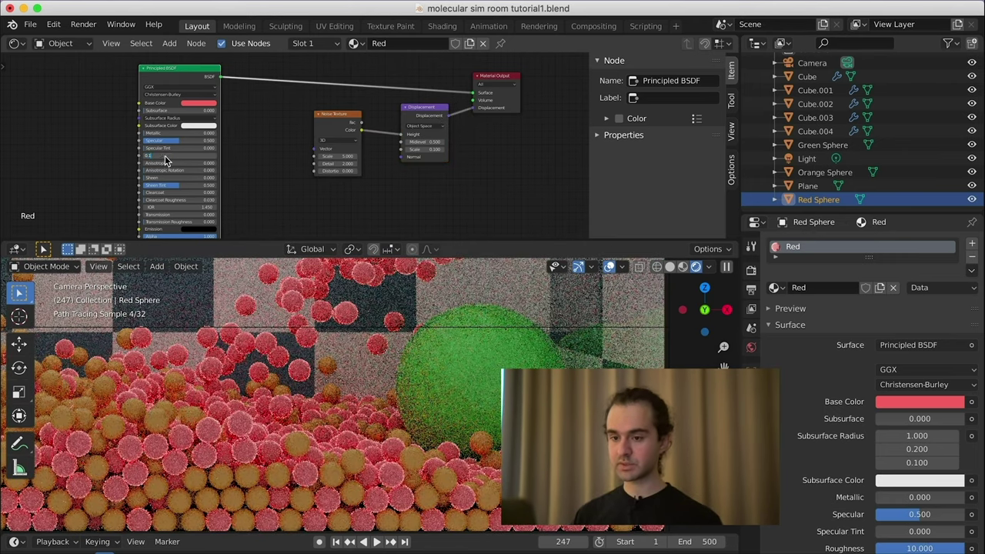
key("Return")
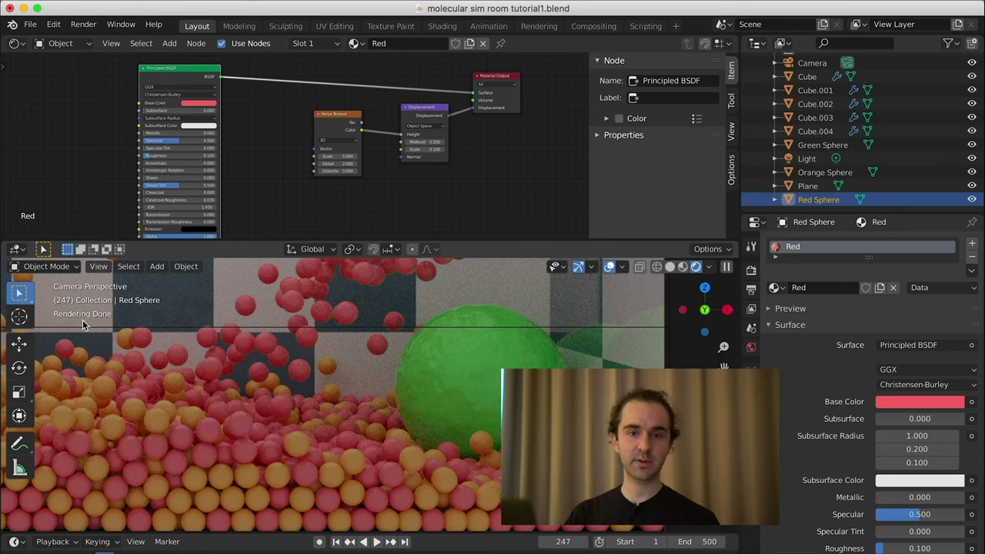
Enable Motion Blur in the scene's Cycles render settings.
left_click(753, 272)
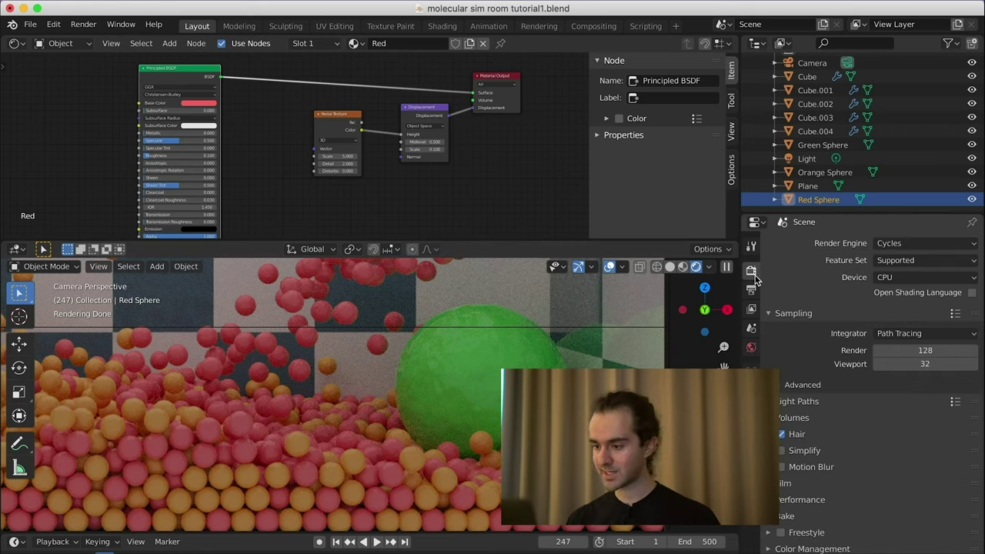
left_click(783, 466)
scroll(801, 459, "down", 2)
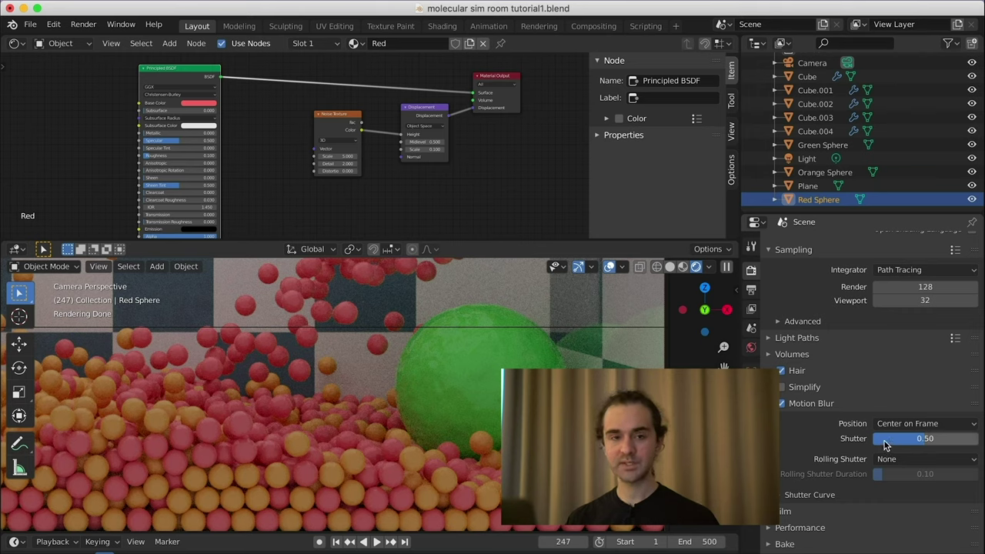
left_click(811, 403)
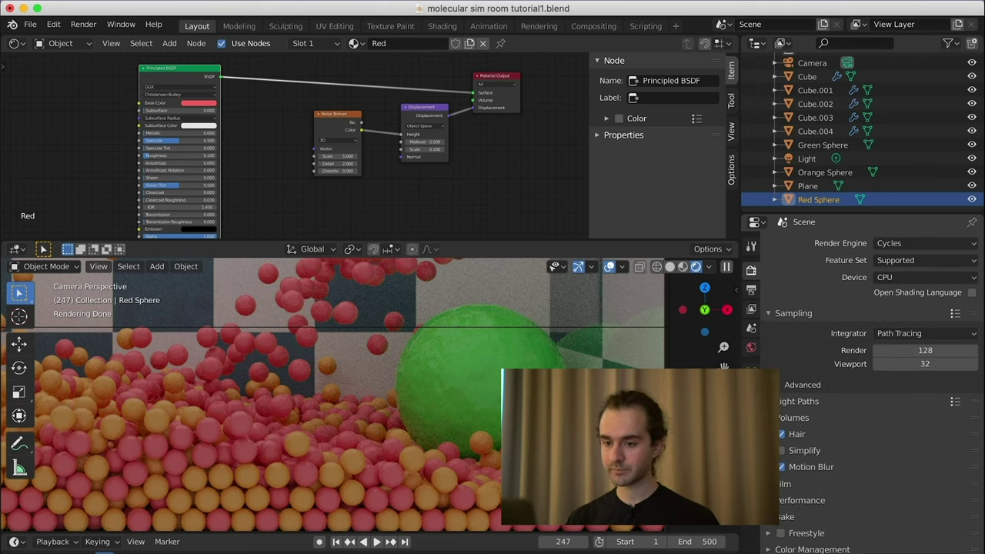
Change the node editor to the Compositor, enable Use Nodes, and space the Render Layers node away from the Composite node.
left_click(14, 44)
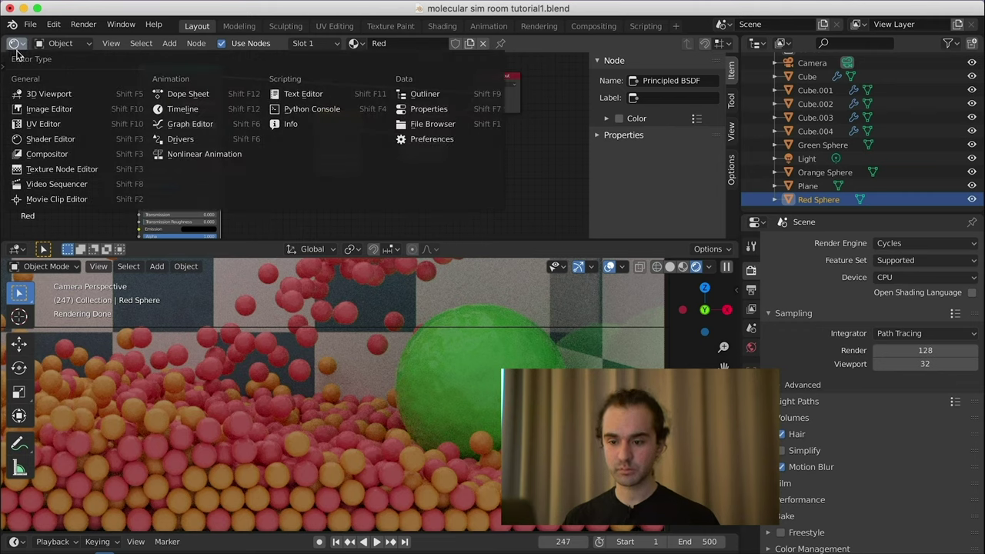
left_click(66, 155)
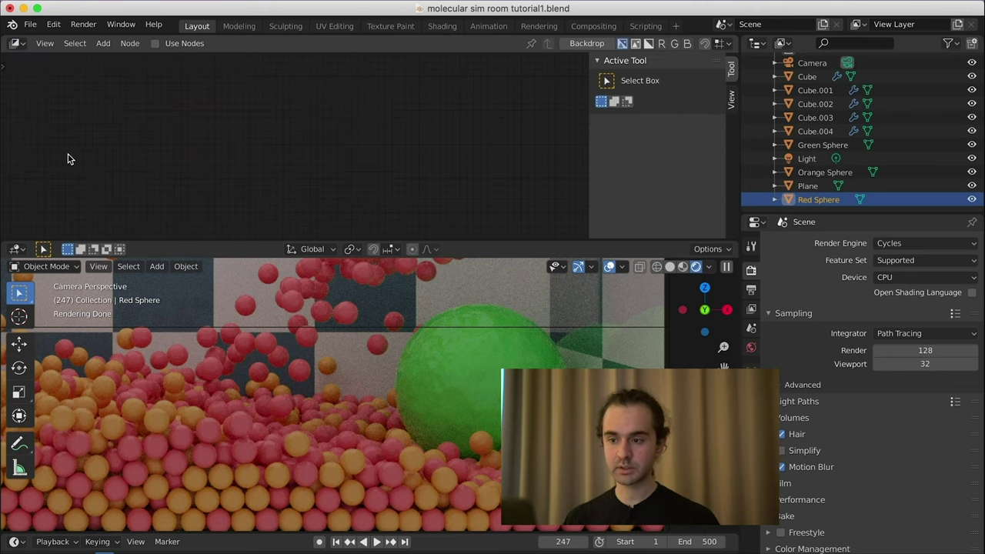
left_click(177, 43)
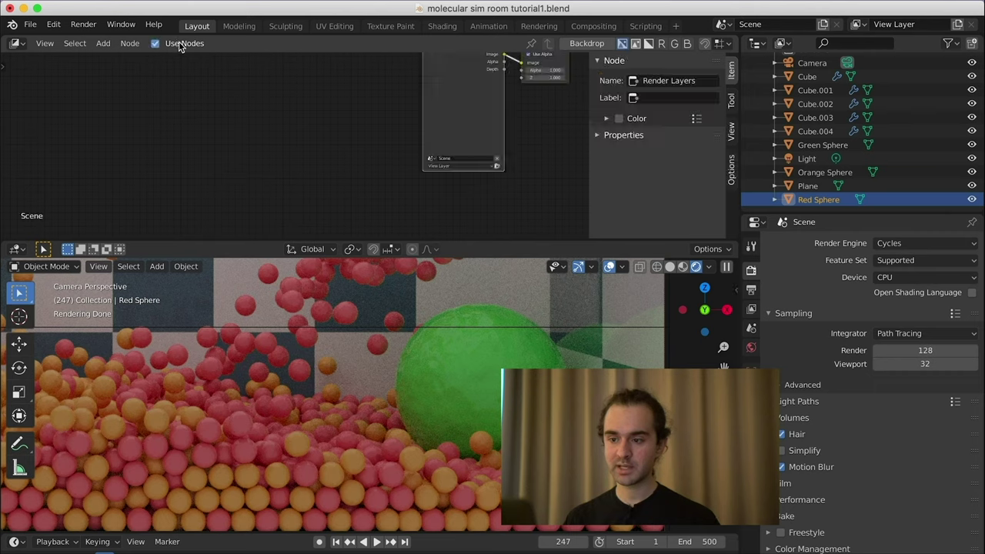
key("Home")
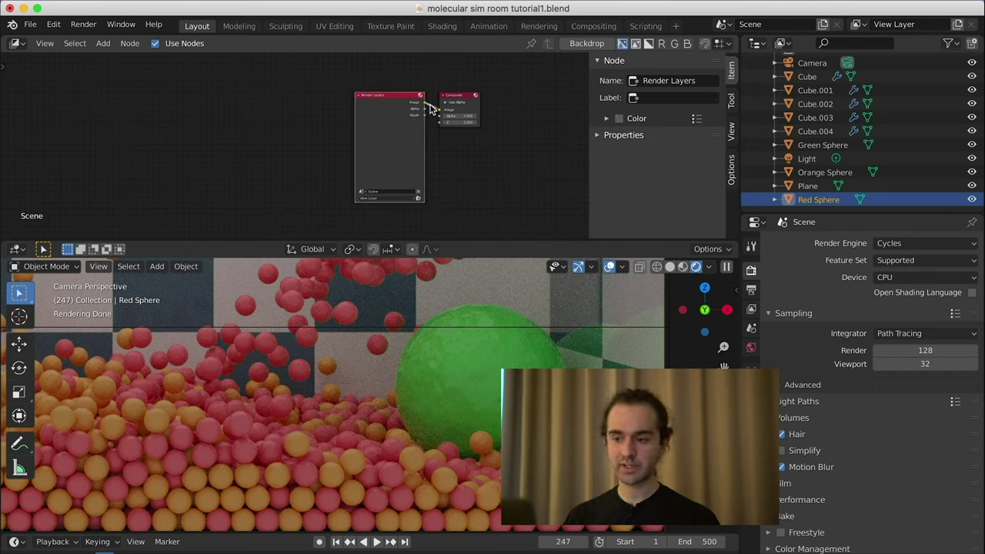
left_click_drag(409, 100, 213, 91)
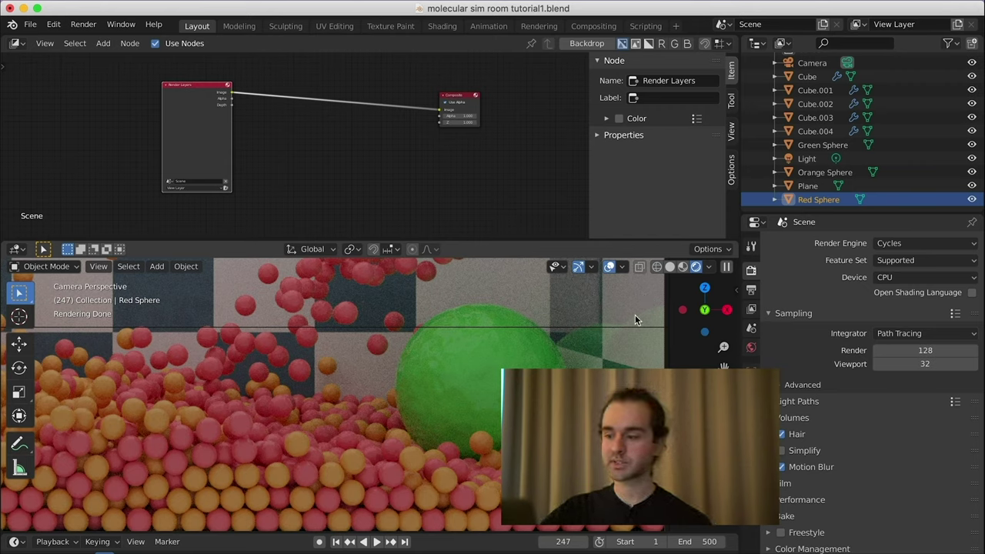
Enable the view layer's Denoising Data pass and insert a Denoise node between the Render Layers and Composite nodes.
left_click(752, 309)
left_click(864, 373)
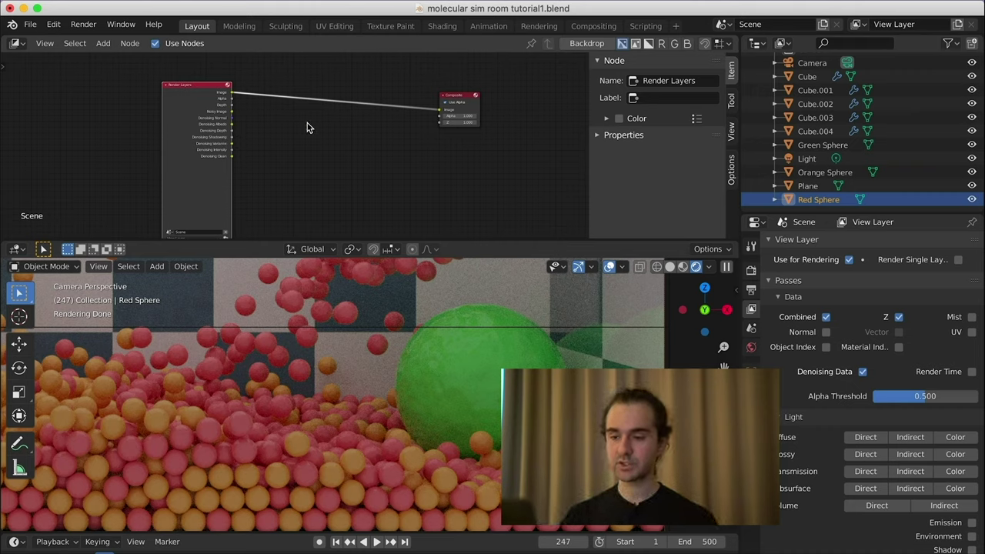
key("shift+a")
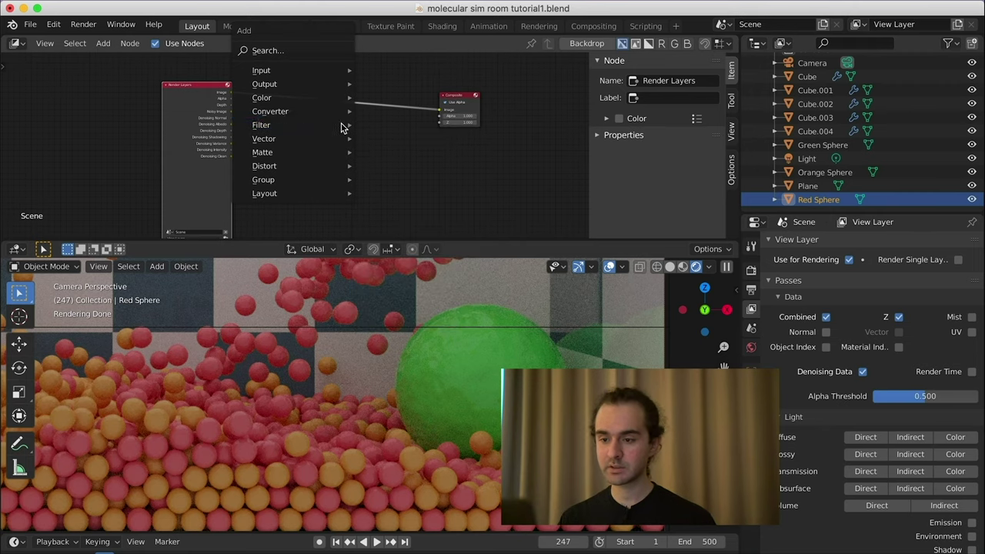
mouse_move(326, 126)
left_click(374, 180)
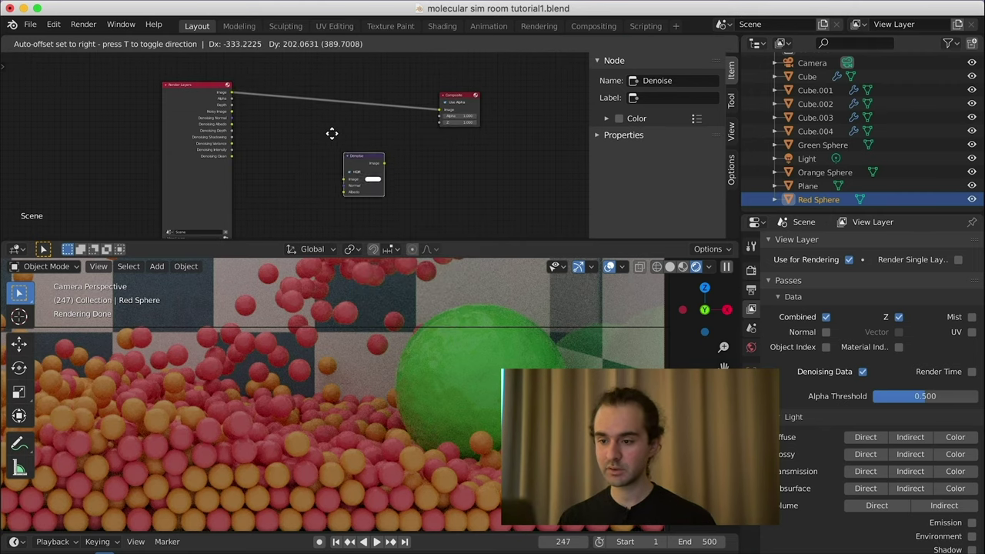
left_click(296, 82)
scroll(323, 149, "up", 3)
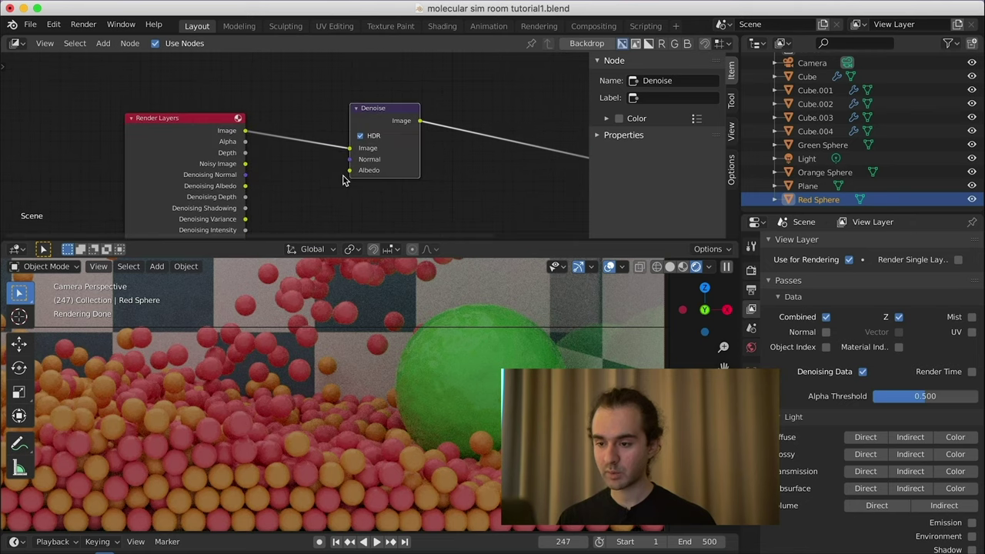
middle_click_drag(344, 180, 303, 136)
Connect Noisy Image, Denoising Normal and Denoising Albedo to the Denoise node's Image, Normal and Albedo inputs, and switch the 3D viewport to solid shading.
left_click(217, 97)
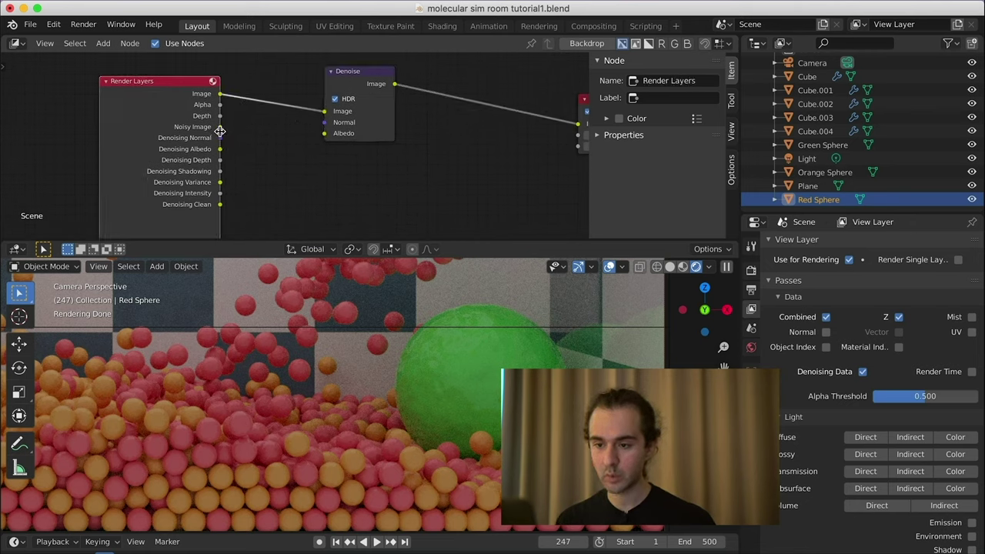
left_click_drag(220, 126, 327, 114)
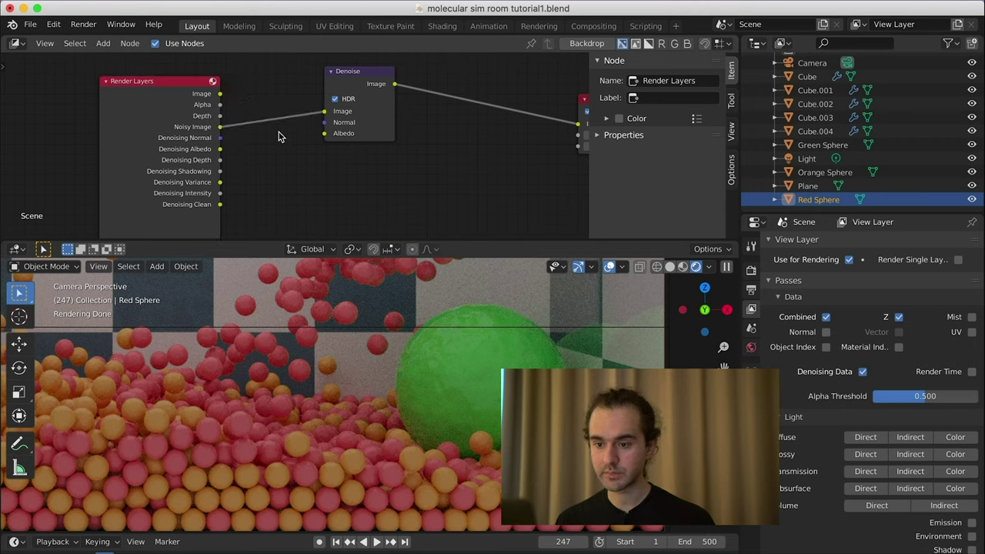
left_click_drag(221, 137, 323, 124)
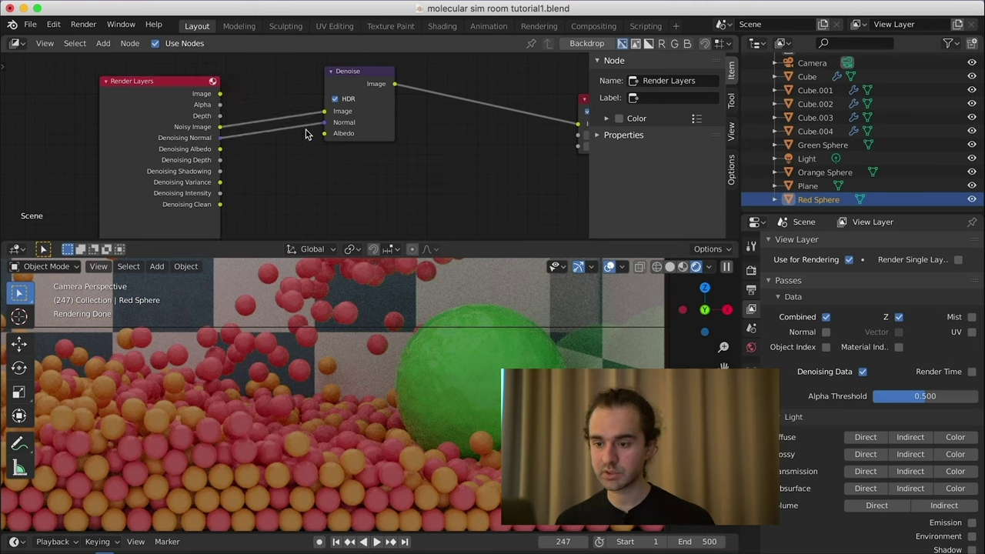
left_click_drag(221, 154, 223, 153)
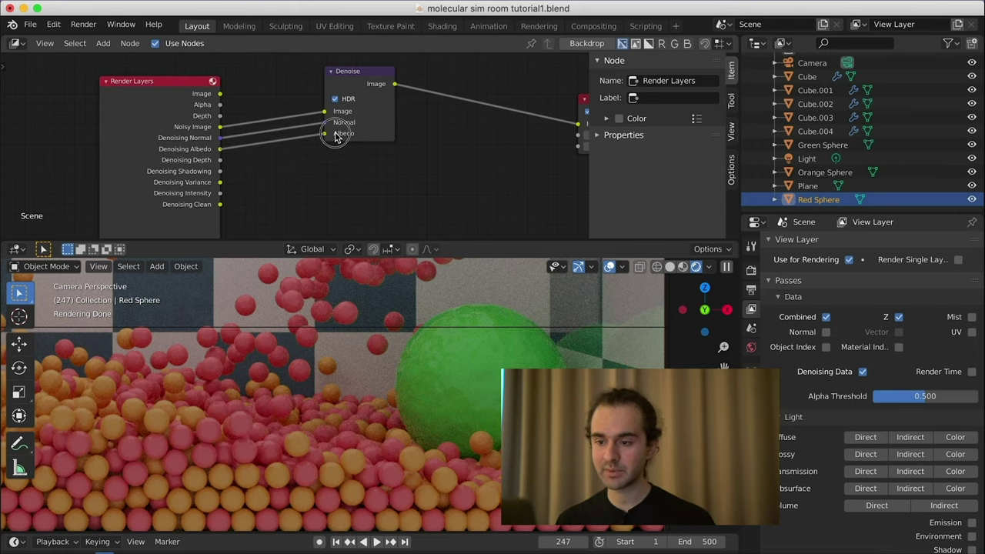
left_click(670, 266)
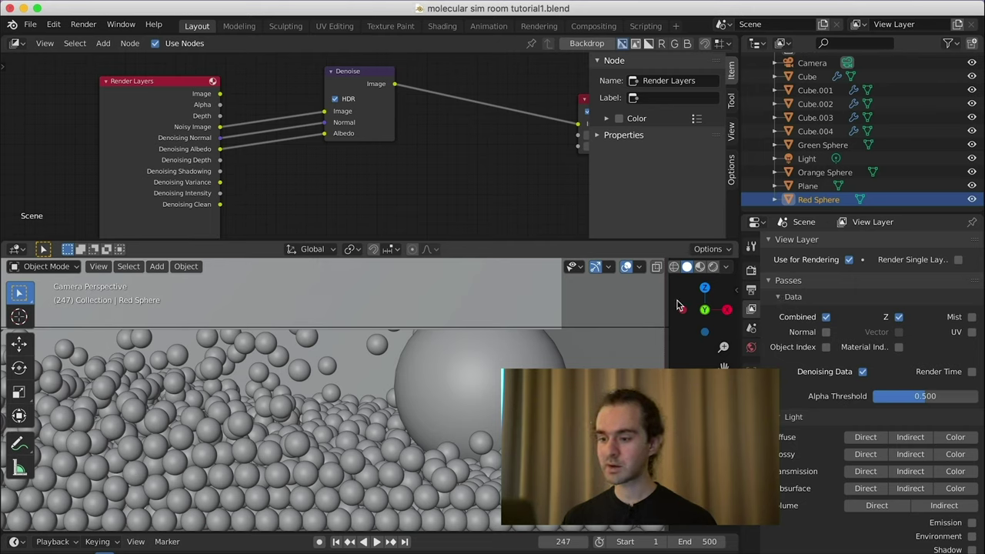
Set the Cycles render samples to 8 and render a still image of frame 247.
left_click(750, 290)
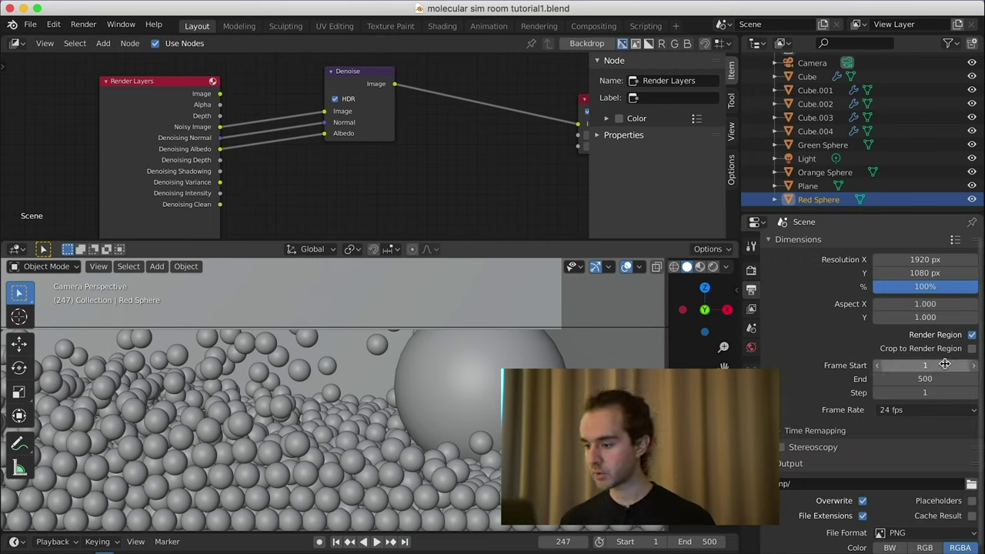
left_click(750, 271)
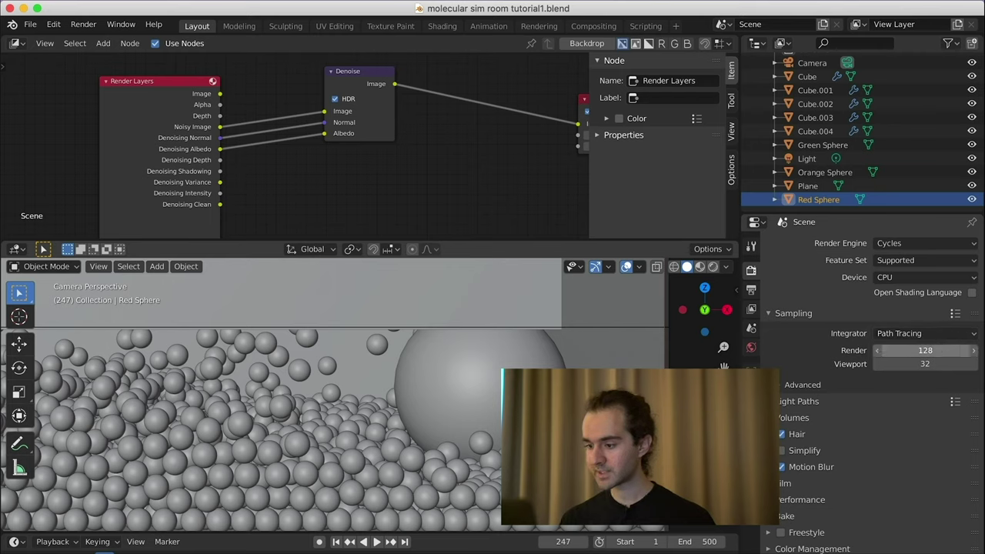
key("Return")
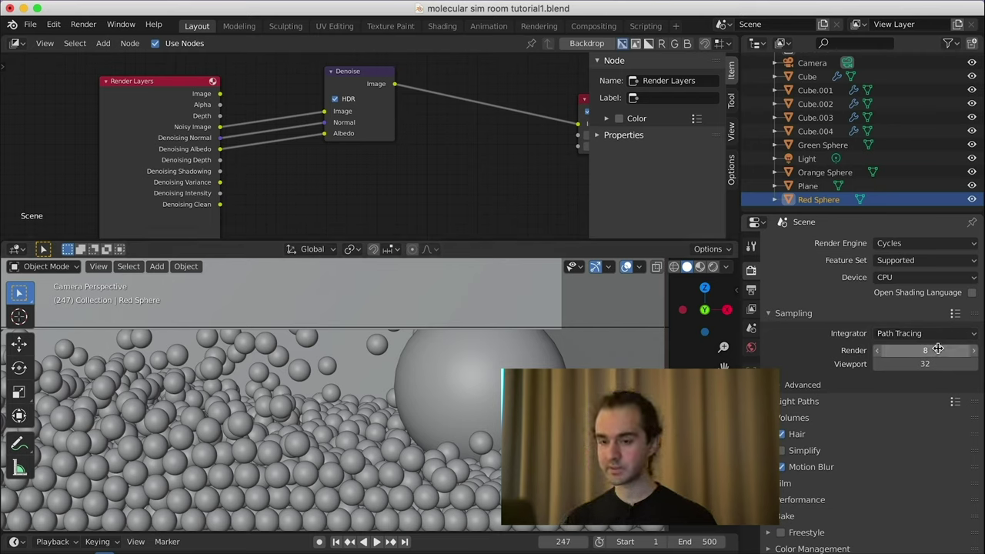
left_click(77, 28)
left_click(89, 38)
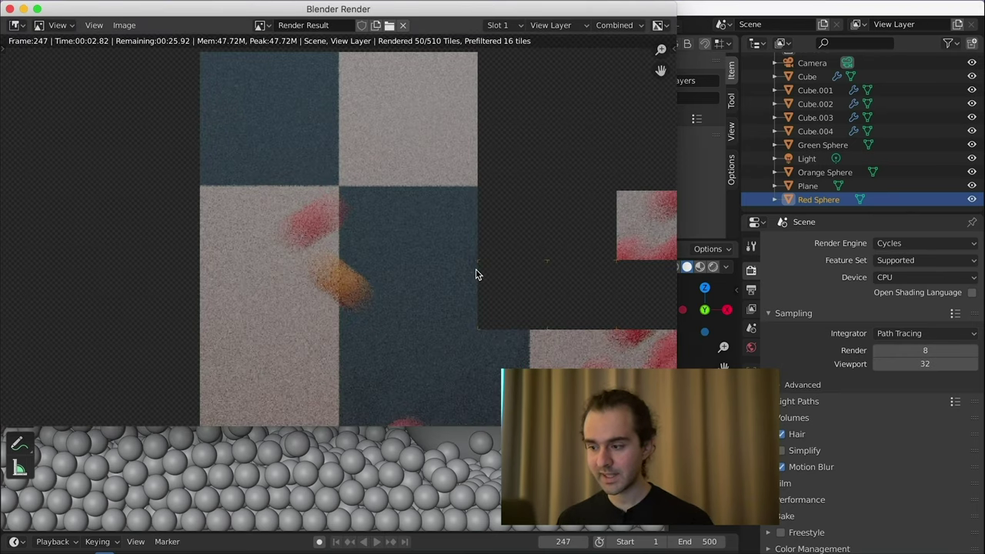
Enlarge the render window and examine the motion-blurred spheres and checkered walls for noise before and after compositor denoising.
scroll(475, 269, "down", 1)
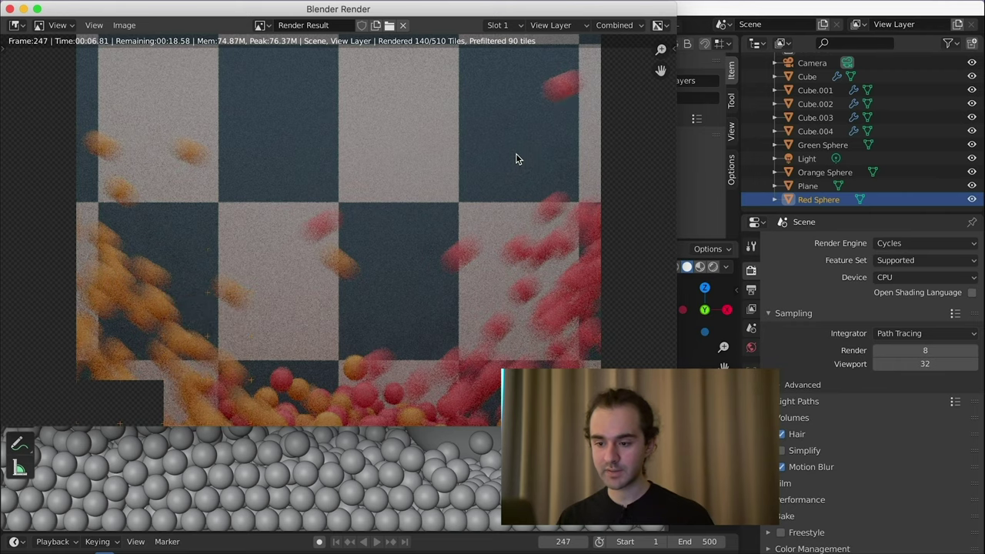
left_click_drag(677, 427, 935, 531)
scroll(560, 338, "down", 6)
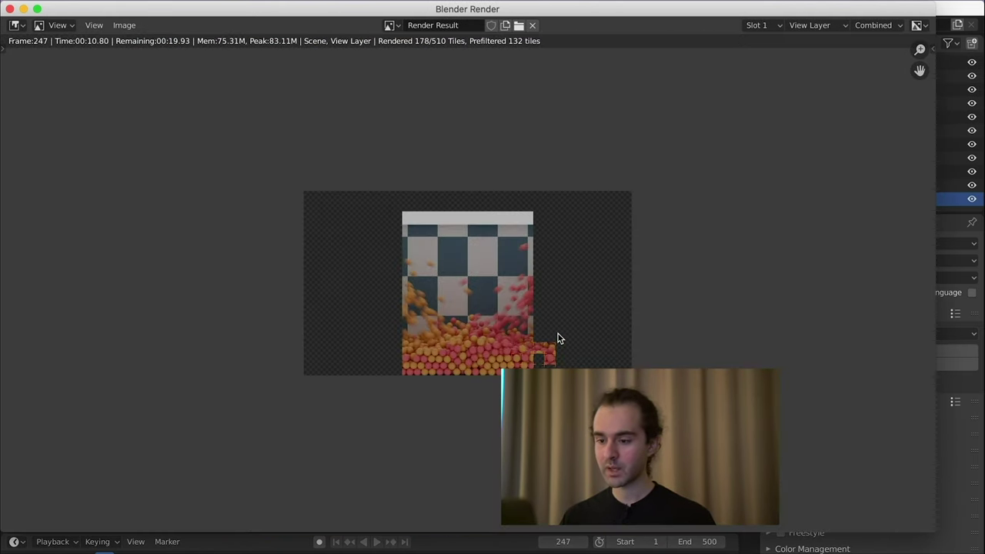
scroll(556, 336, "up", 5)
middle_click_drag(568, 351, 531, 333)
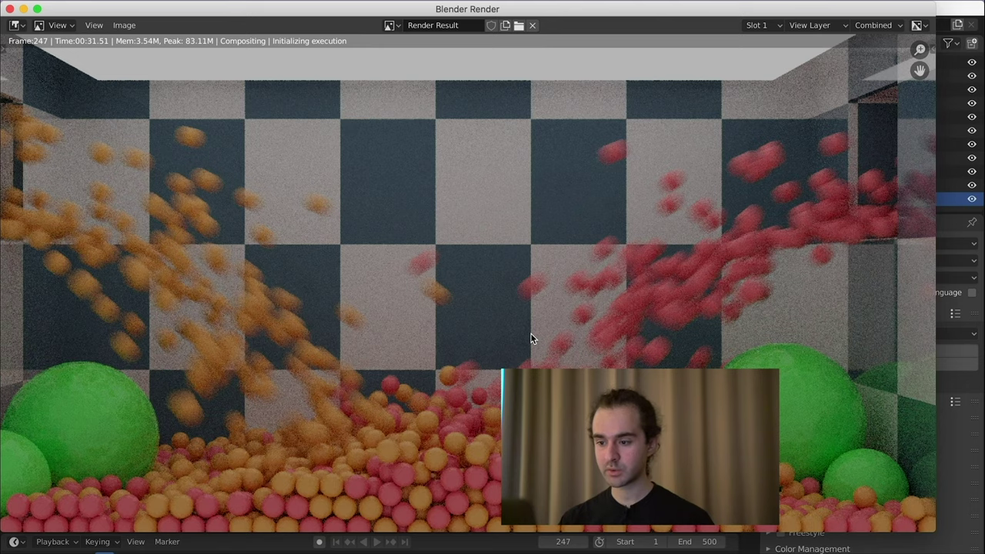
scroll(531, 335, "up", 2)
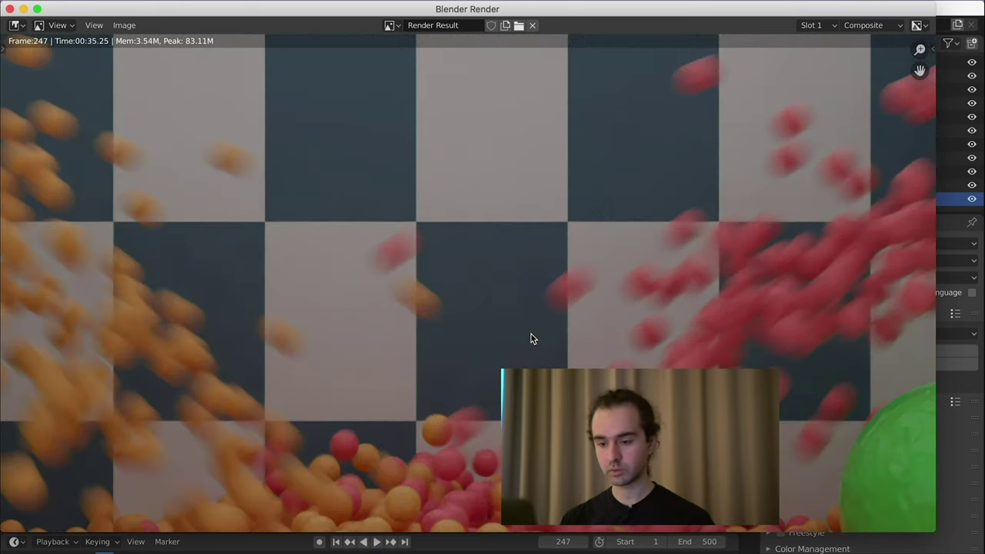
key("Home")
scroll(531, 334, "up", 3)
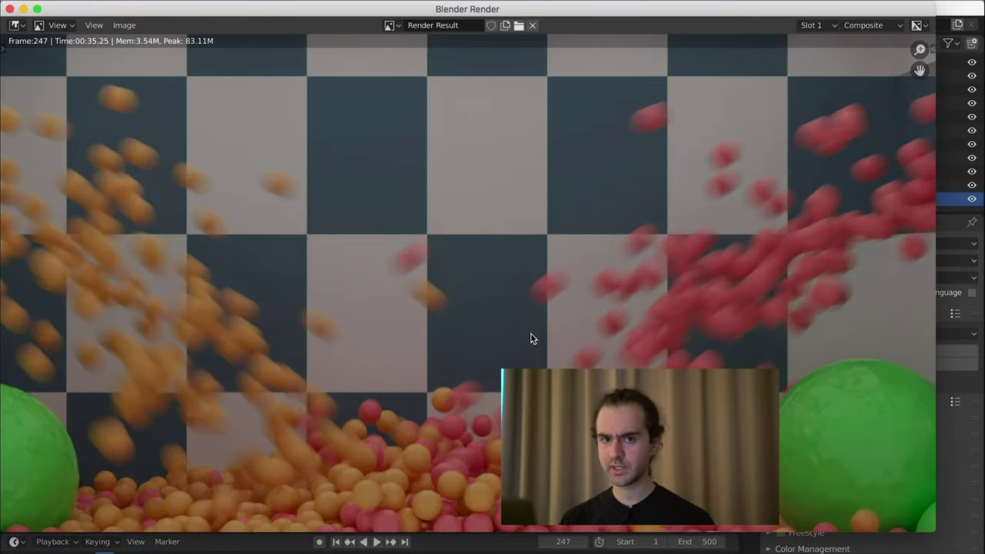
scroll(531, 336, "up", 4)
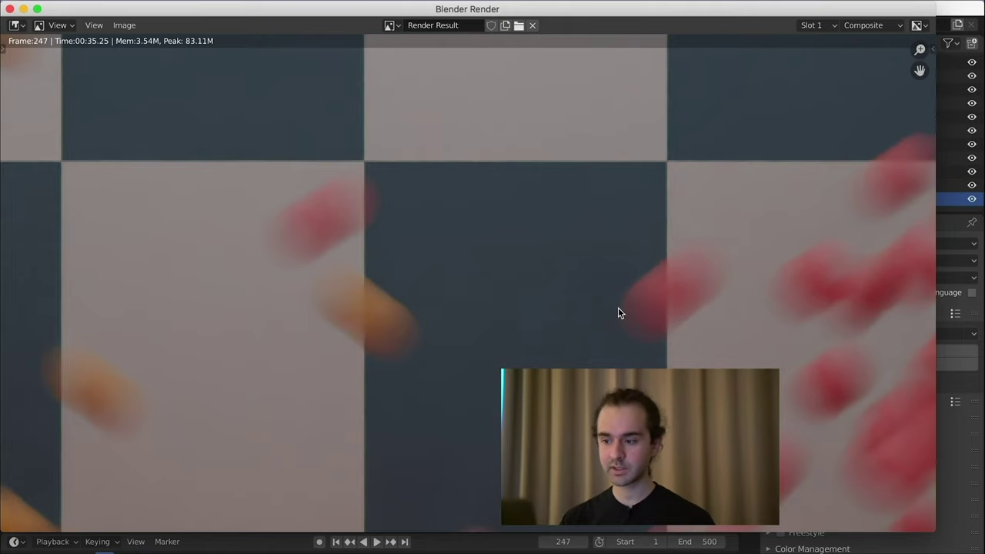
scroll(606, 317, "down", 3)
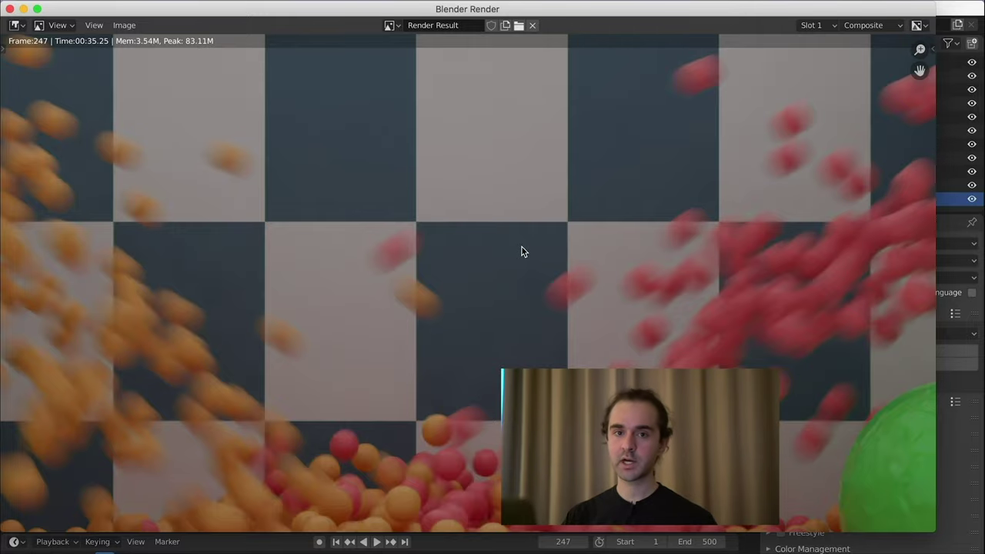
scroll(522, 246, "down", 3)
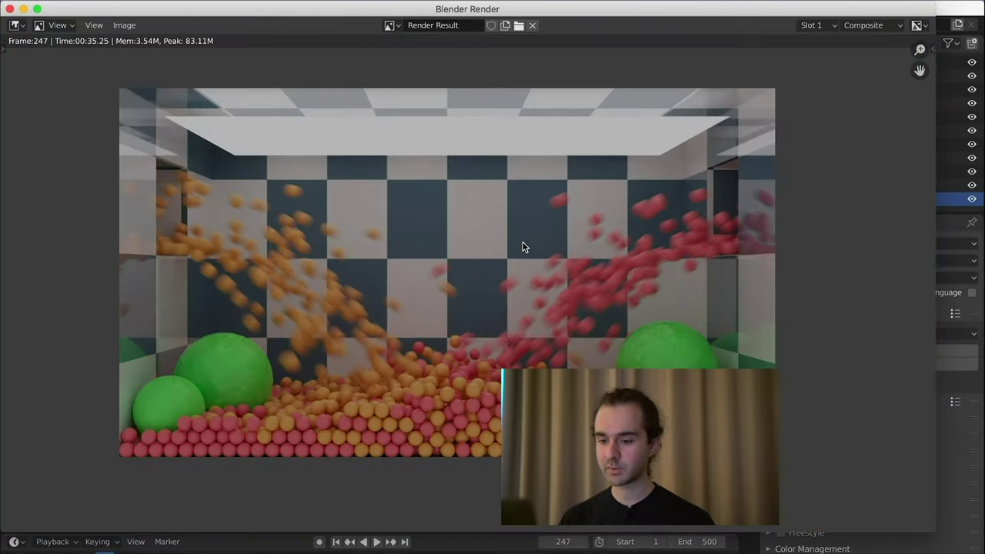